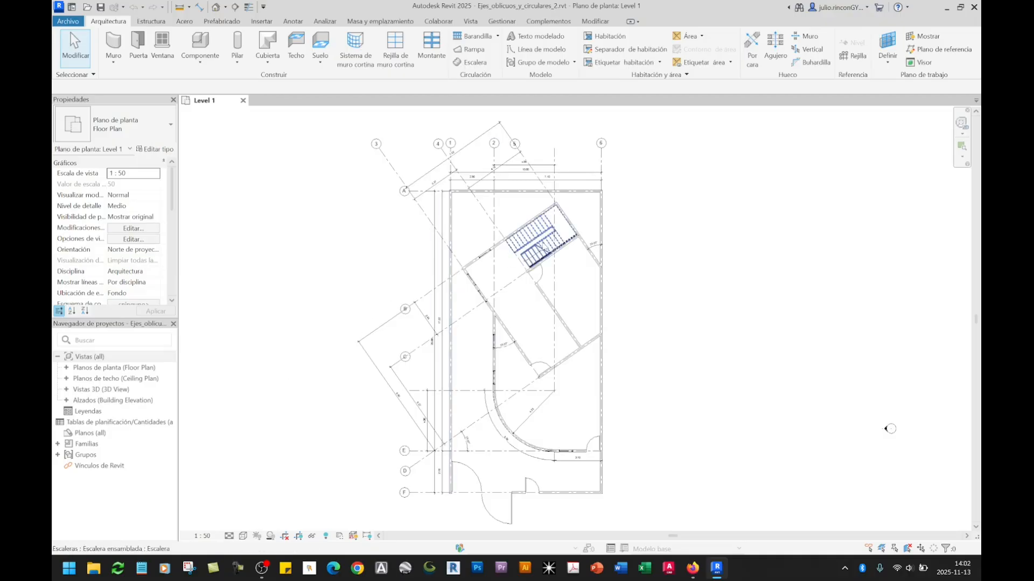
Examine the finished Level 1 plan's grids, angular and radial dimensions, stairs, oblique walls and curved wall.
{"action": "scroll", "coordinate": [552, 240], "scroll_direction": "up", "scroll_amount": 5}
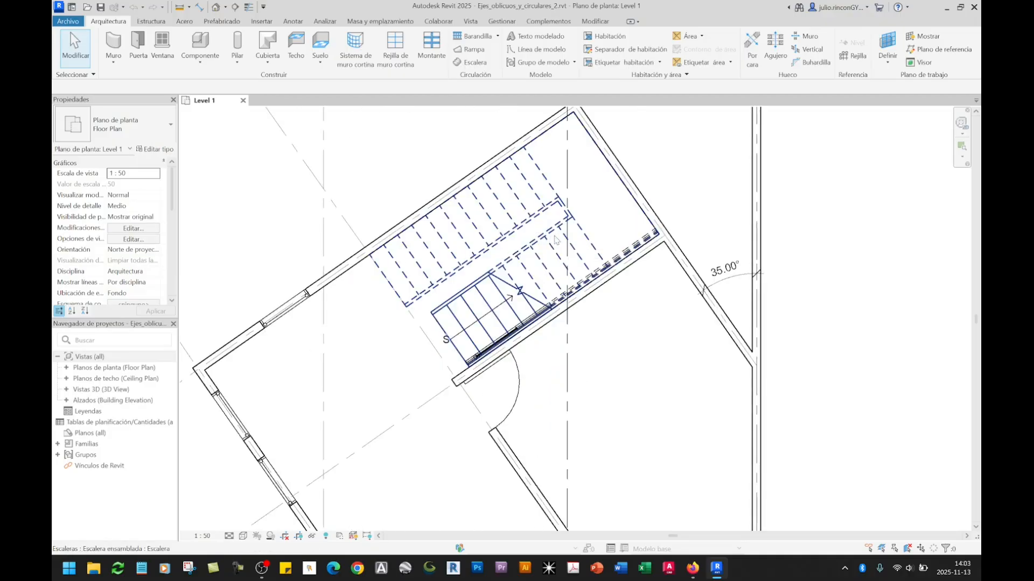
{"action": "scroll", "coordinate": [556, 240], "scroll_direction": "down", "scroll_amount": 5}
{"action": "scroll", "coordinate": [549, 245], "scroll_direction": "up", "scroll_amount": 5}
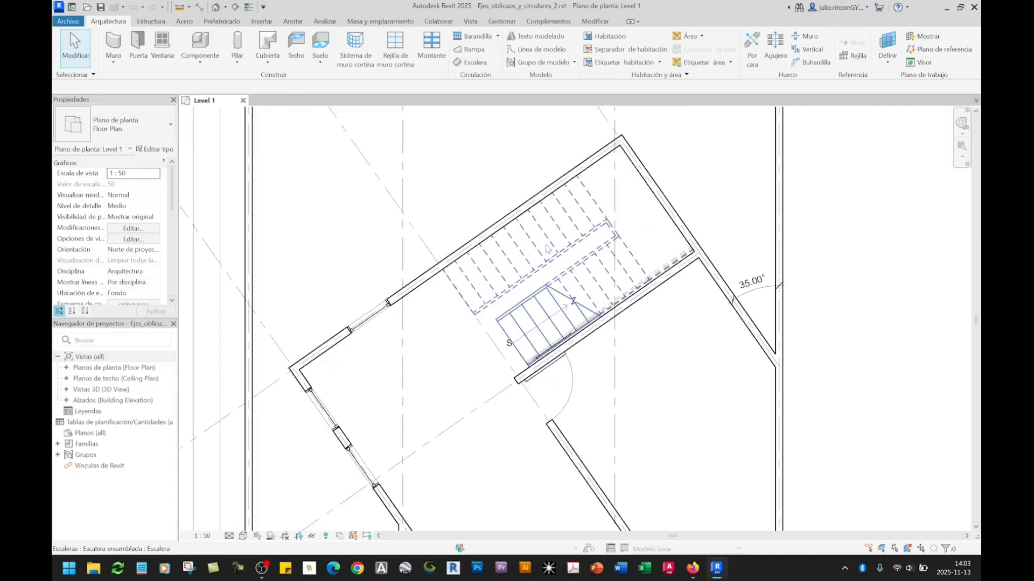
{"action": "scroll", "coordinate": [533, 245], "scroll_direction": "down", "scroll_amount": 3}
{"action": "scroll", "coordinate": [528, 311], "scroll_direction": "up", "scroll_amount": 3}
{"action": "middle_click_drag", "start_coordinate": [522, 339], "coordinate": [529, 228]}
{"action": "middle_click_drag", "start_coordinate": [564, 383], "coordinate": [600, 52]}
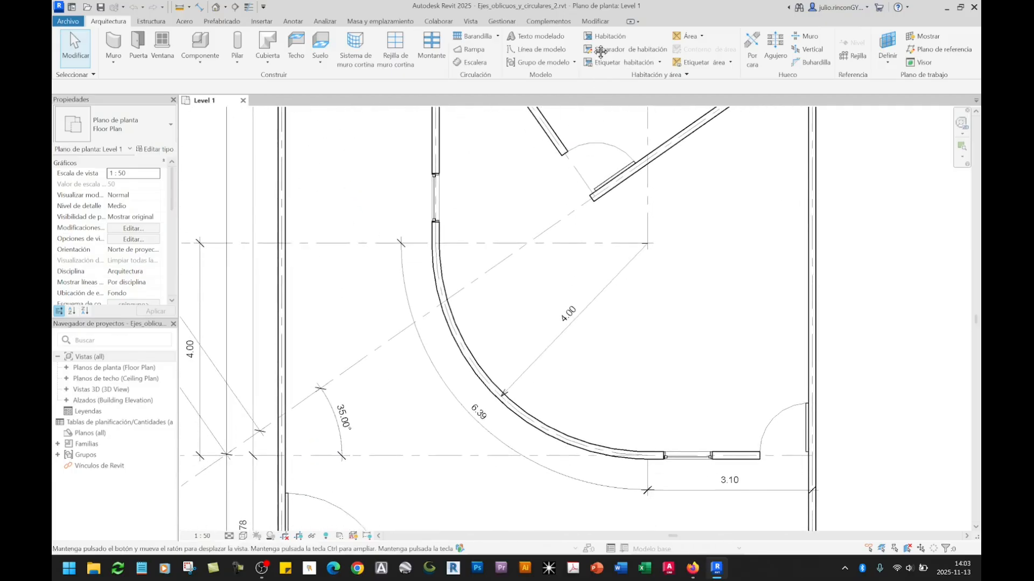
{"action": "scroll", "coordinate": [664, 401], "scroll_direction": "down", "scroll_amount": 2}
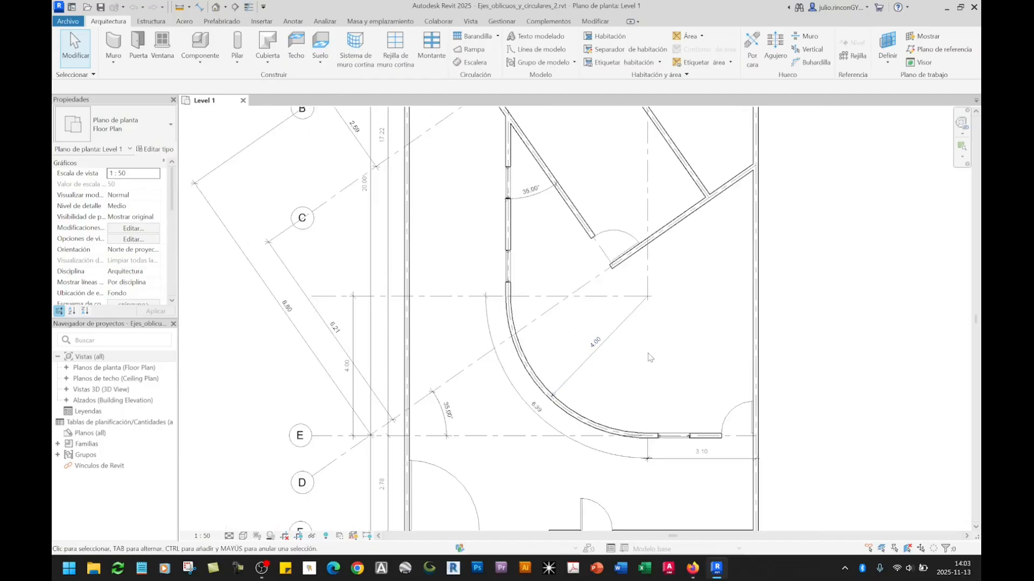
{"action": "middle_click_drag", "start_coordinate": [660, 357], "coordinate": [654, 579]}
{"action": "middle_click_drag", "start_coordinate": [656, 281], "coordinate": [641, 485]}
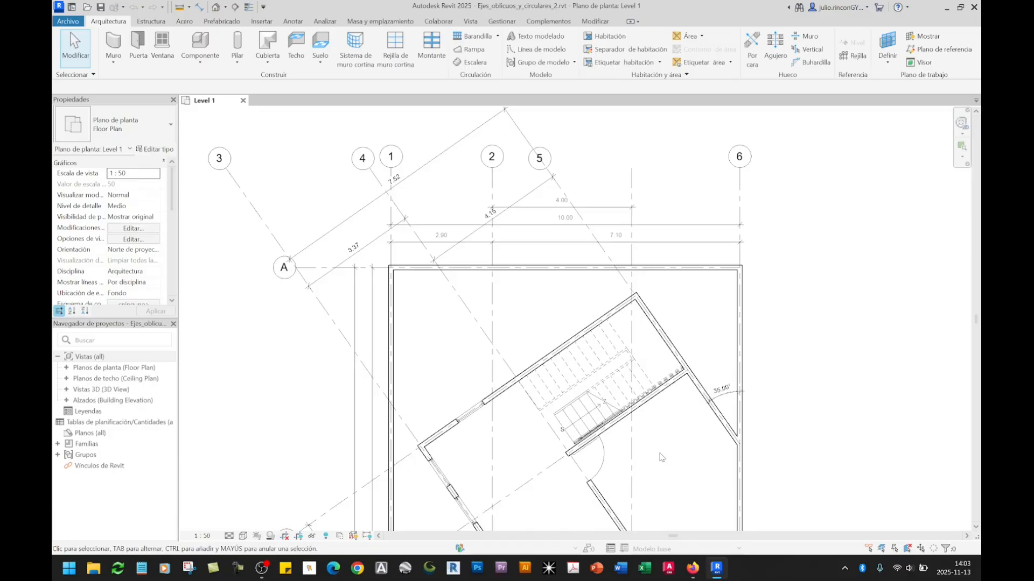
{"action": "scroll", "coordinate": [663, 422], "scroll_direction": "down", "scroll_amount": 1}
{"action": "middle_click_drag", "start_coordinate": [658, 456], "coordinate": [571, 287]}
{"action": "scroll", "coordinate": [623, 291], "scroll_direction": "down", "scroll_amount": 5}
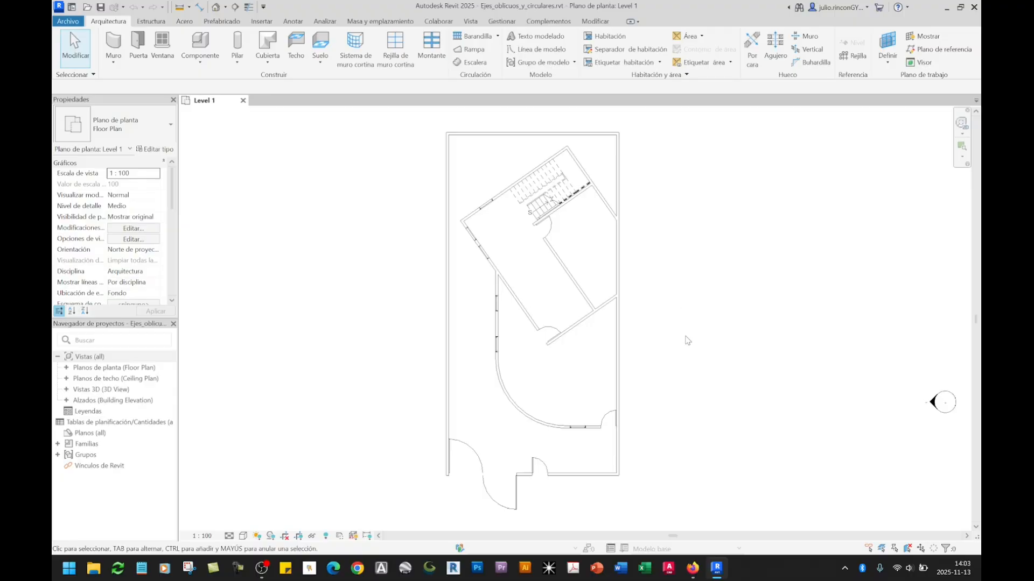
Draw a vertical grid along the centreline of the plan's left exterior wall, from its lower end to above the upper wall.
{"action": "key", "text": "g"}
{"action": "key", "text": "r"}
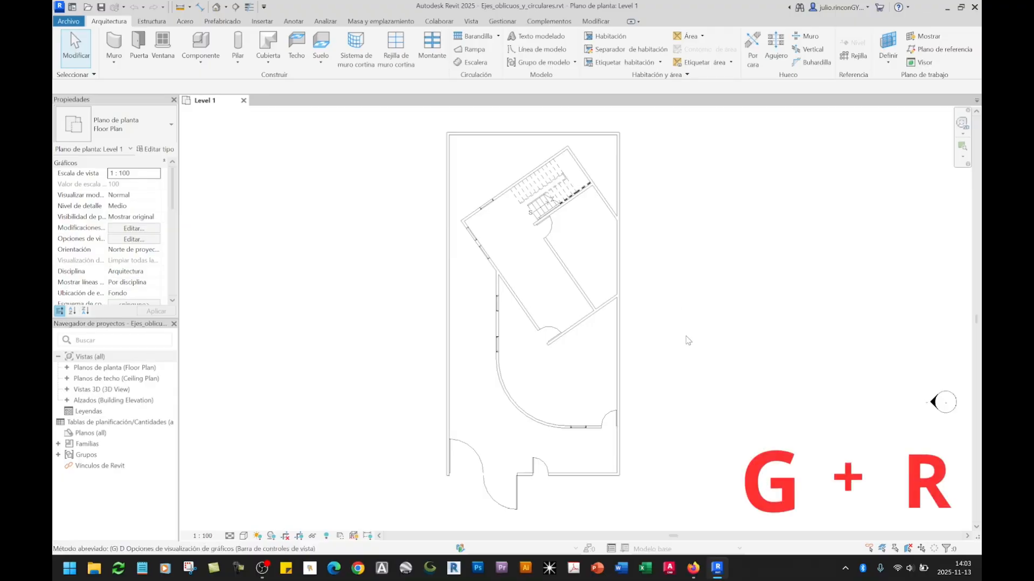
{"action": "scroll", "coordinate": [445, 475], "scroll_direction": "up", "scroll_amount": 5}
{"action": "left_click", "coordinate": [442, 485]}
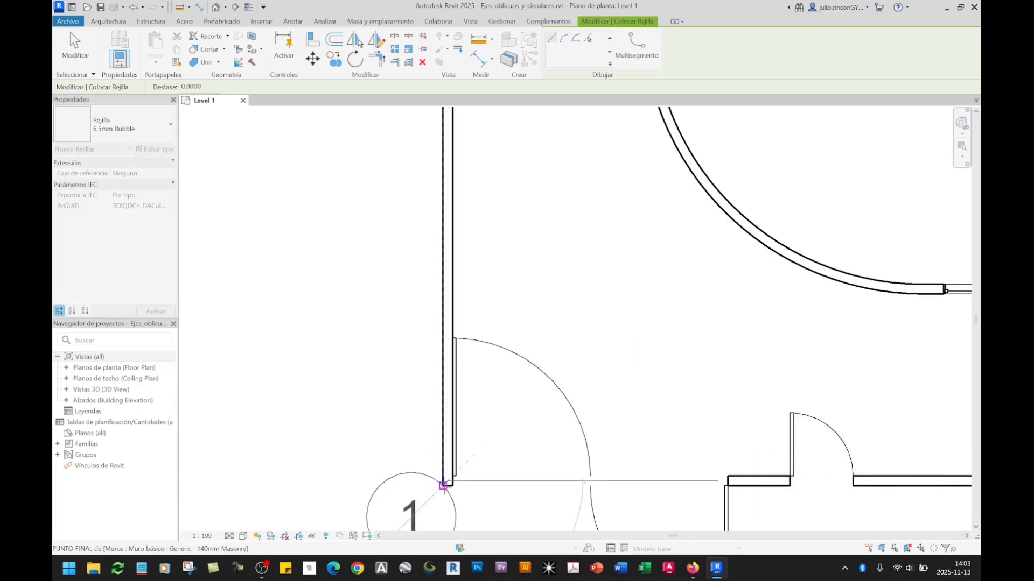
{"action": "scroll", "coordinate": [442, 485], "scroll_direction": "down", "scroll_amount": 3}
{"action": "middle_click_drag", "start_coordinate": [463, 192], "coordinate": [443, 508]}
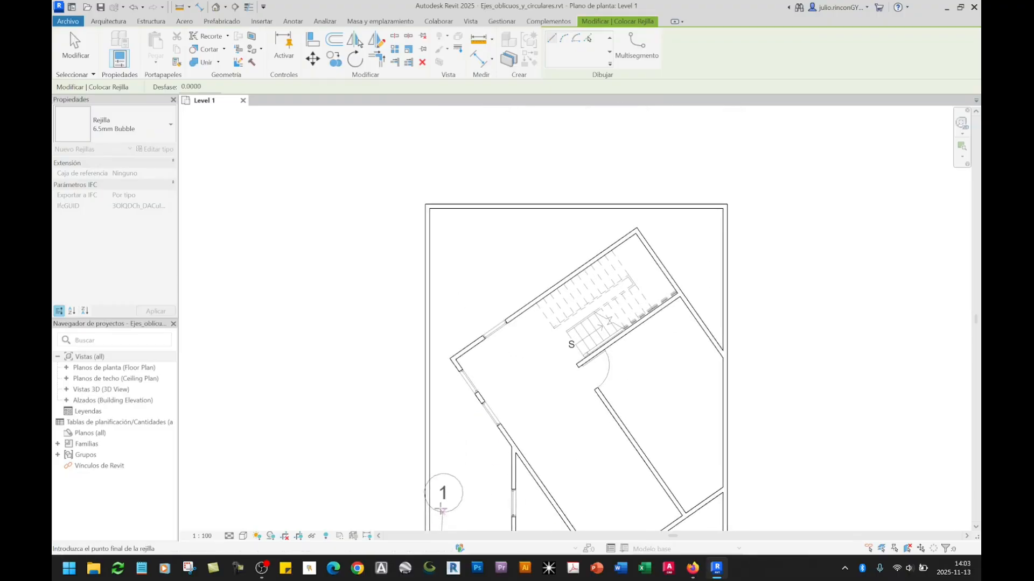
{"action": "scroll", "coordinate": [433, 162], "scroll_direction": "down", "scroll_amount": 3}
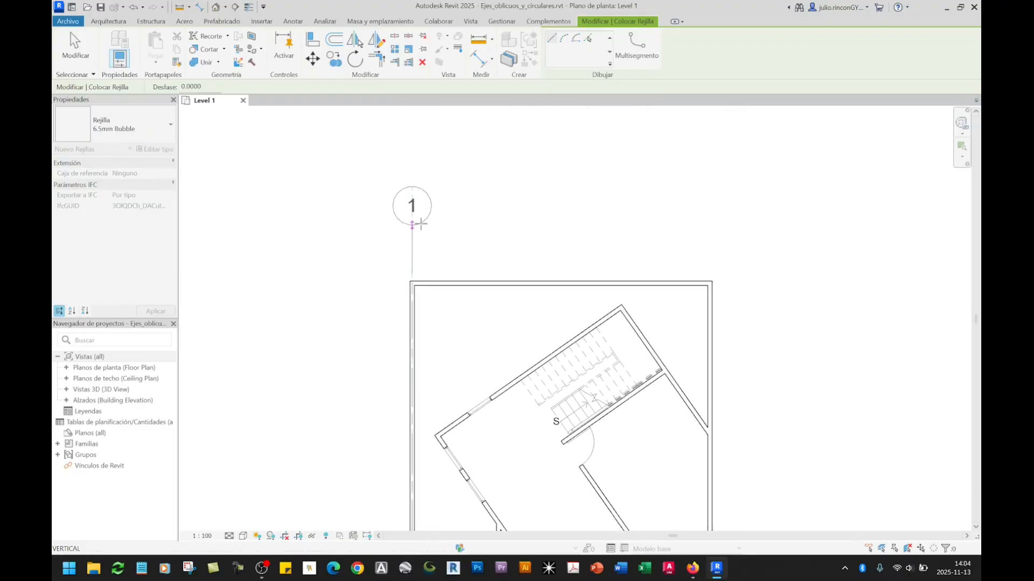
{"action": "left_click", "coordinate": [422, 199]}
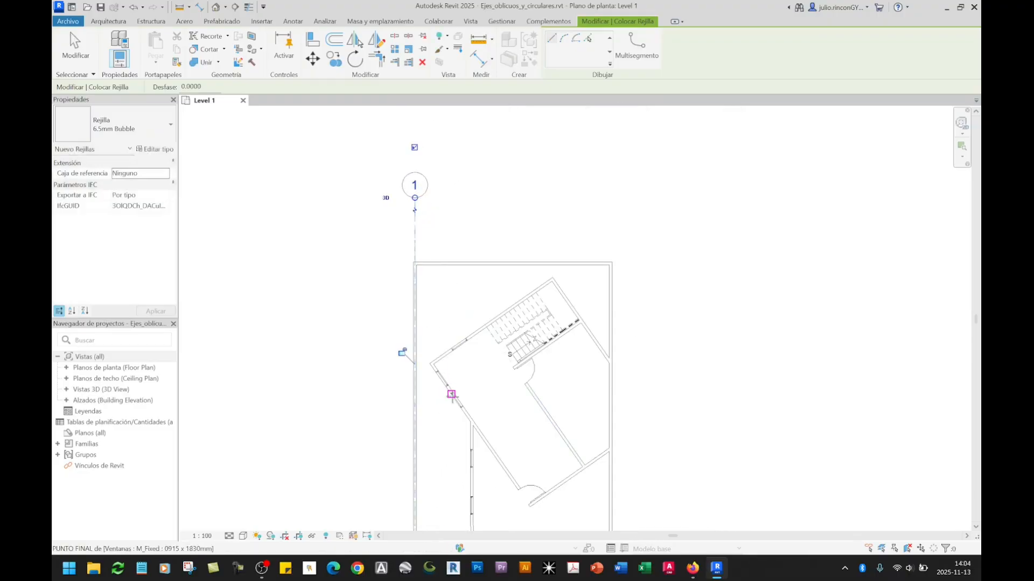
Draw an oblique grid along the slanted window wall, from the lower door jamb up to level with grid 1's head.
{"action": "middle_click_drag", "start_coordinate": [454, 397], "coordinate": [428, 249]}
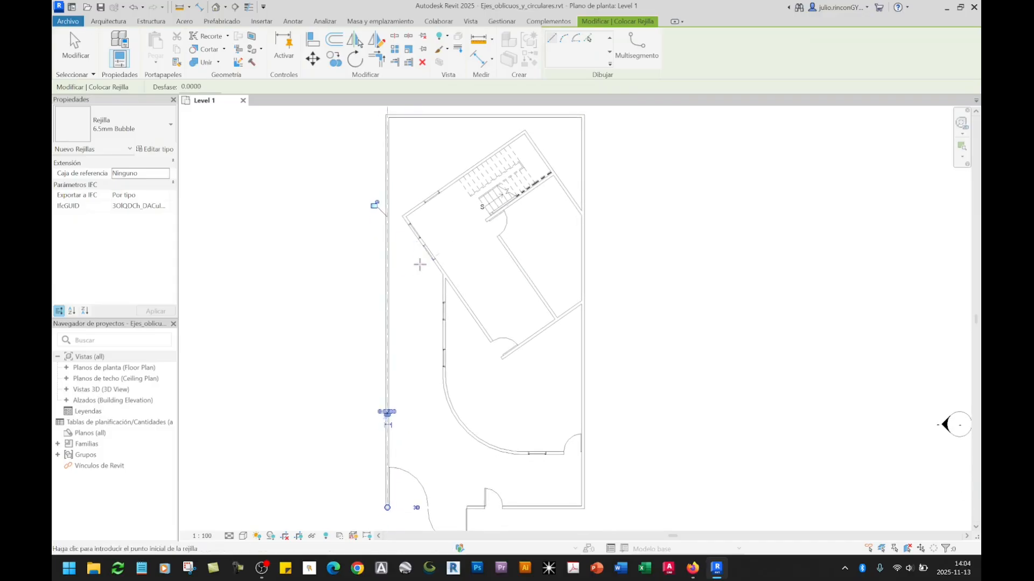
{"action": "middle_click_drag", "start_coordinate": [420, 292], "coordinate": [418, 304]}
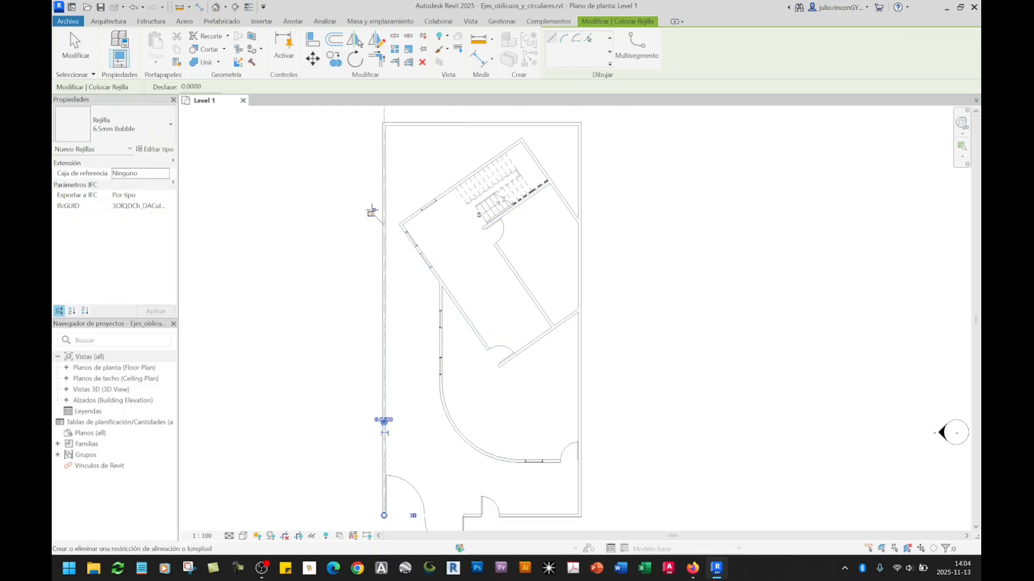
{"action": "mouse_move", "coordinate": [411, 208]}
{"action": "middle_mouse_down"}
{"action": "mouse_move", "coordinate": [408, 284]}
{"action": "mouse_move", "coordinate": [402, 217]}
{"action": "middle_mouse_up"}
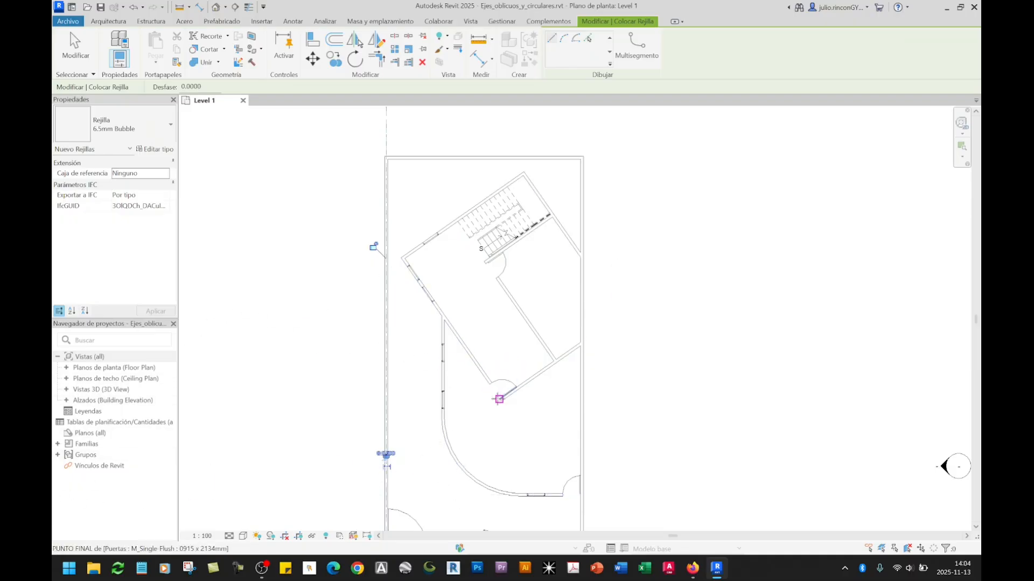
{"action": "scroll", "coordinate": [484, 399], "scroll_direction": "up", "scroll_amount": 5}
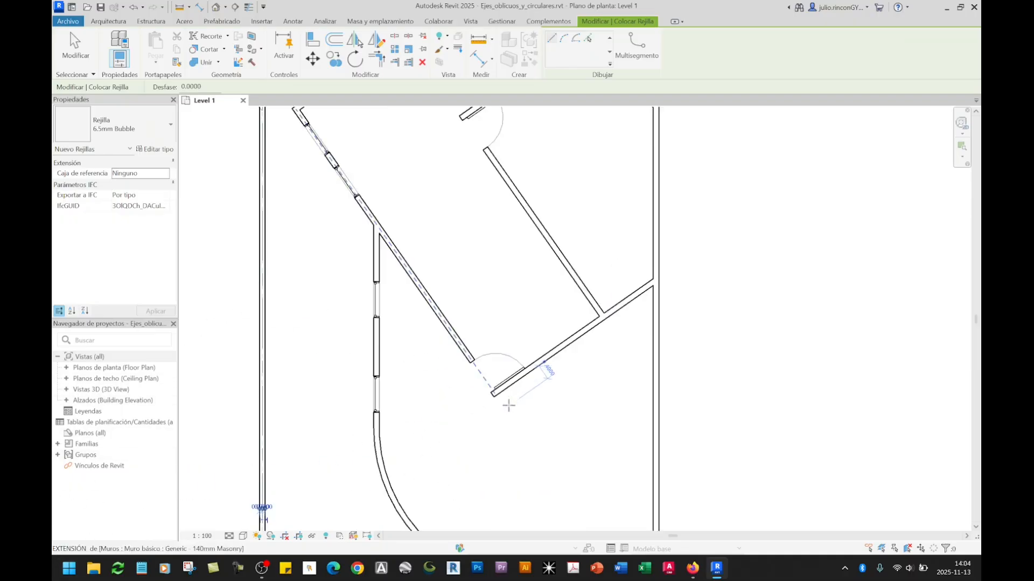
{"action": "left_click", "coordinate": [490, 399]}
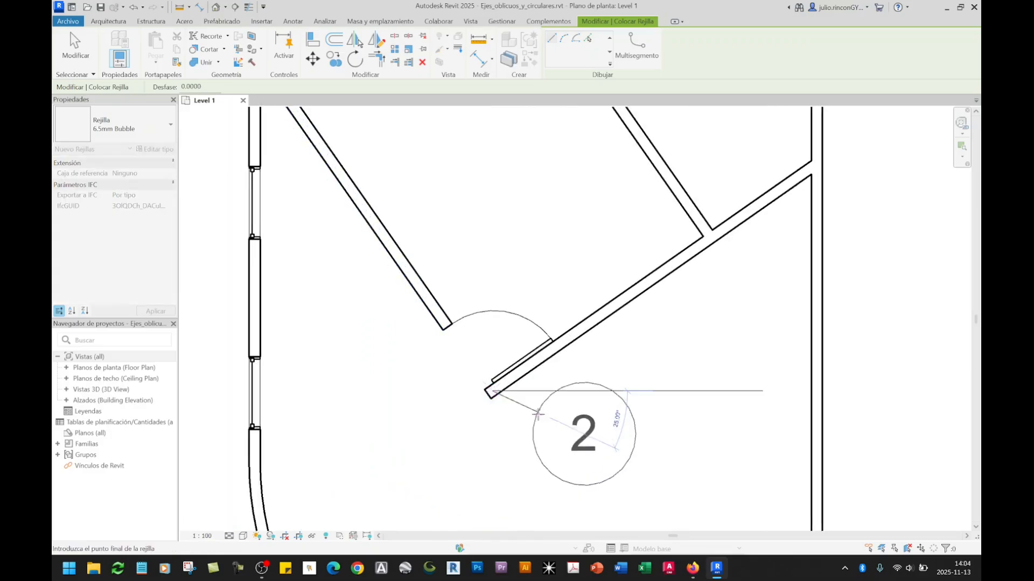
{"action": "scroll", "coordinate": [543, 420], "scroll_direction": "down", "scroll_amount": 5}
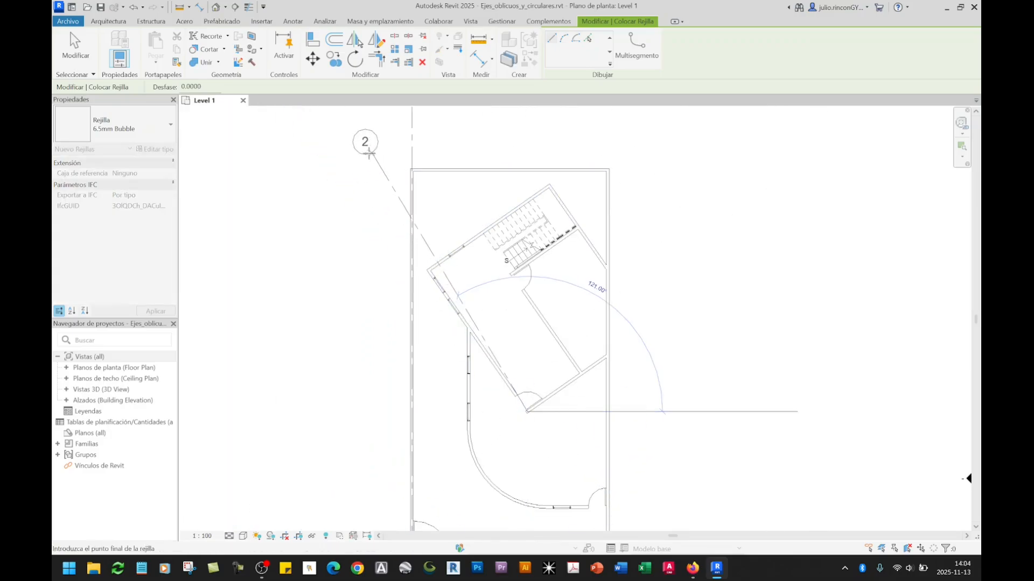
{"action": "middle_click_drag", "start_coordinate": [359, 154], "coordinate": [357, 238]}
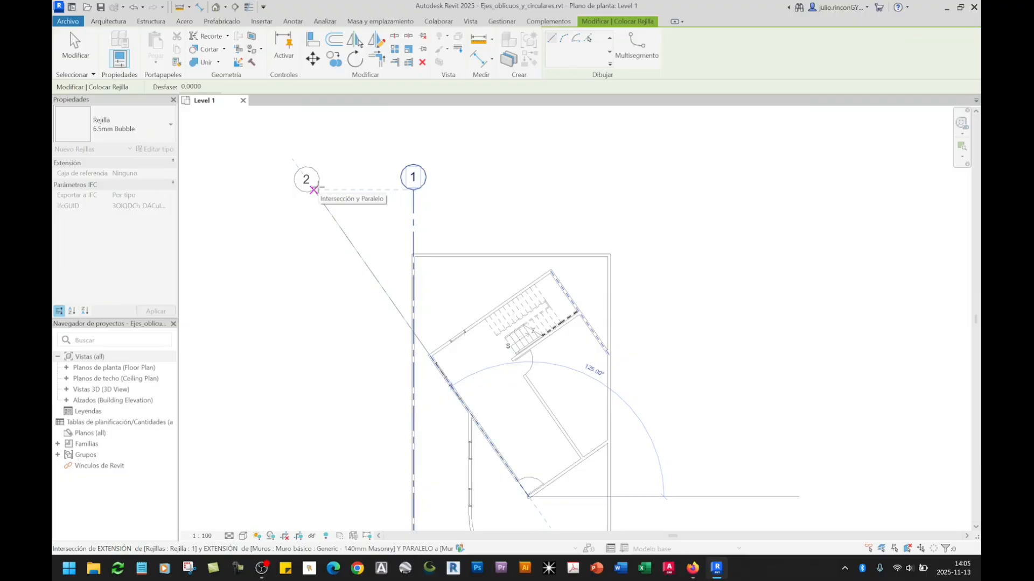
{"action": "scroll", "coordinate": [314, 189], "scroll_direction": "up", "scroll_amount": 4}
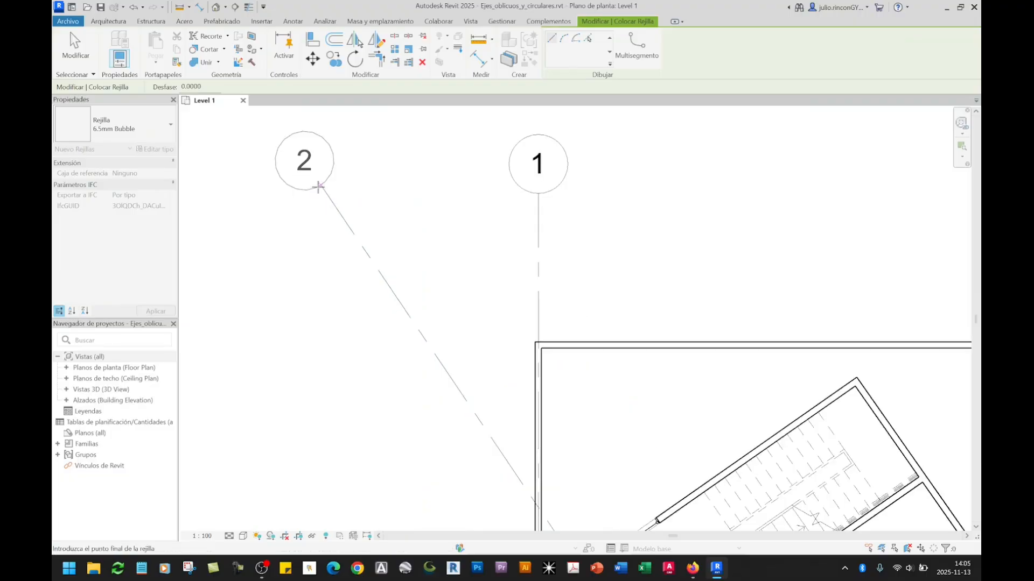
{"action": "mouse_move", "coordinate": [318, 191]}
{"action": "middle_mouse_down"}
{"action": "mouse_move", "coordinate": [309, 145]}
{"action": "mouse_move", "coordinate": [315, 180]}
{"action": "middle_mouse_up"}
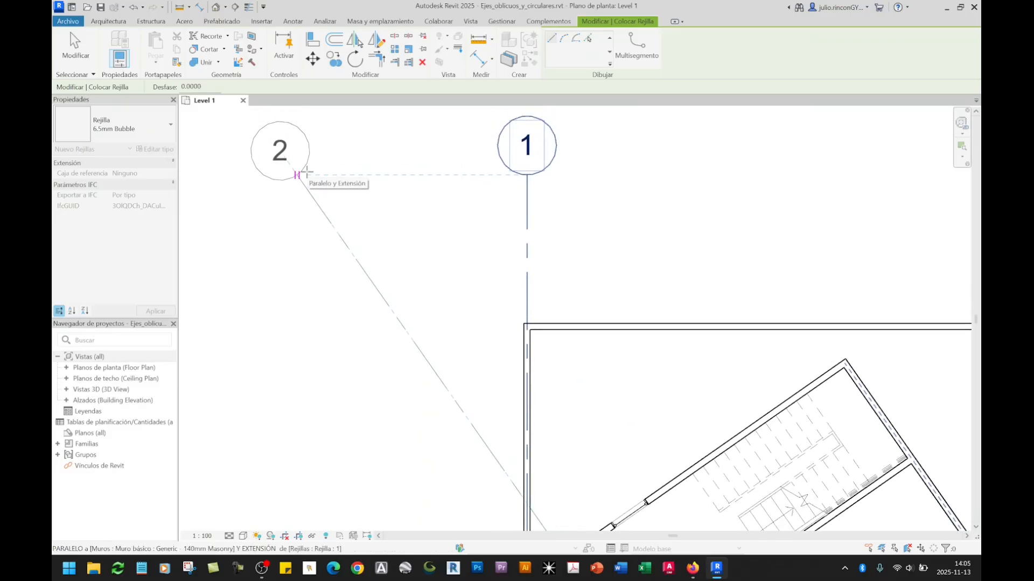
{"action": "left_click", "coordinate": [306, 173]}
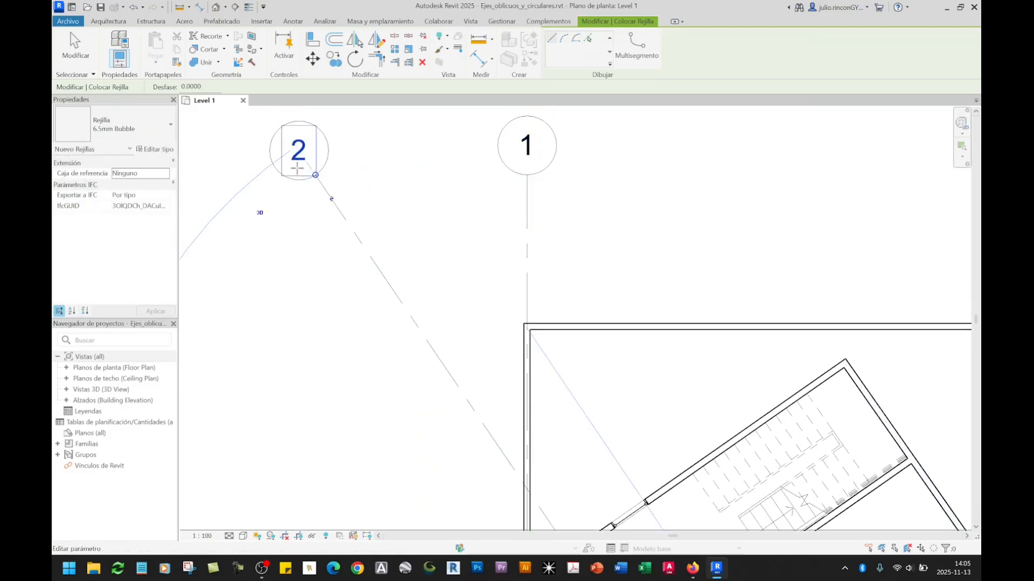
{"action": "scroll", "coordinate": [299, 168], "scroll_direction": "down", "scroll_amount": 4}
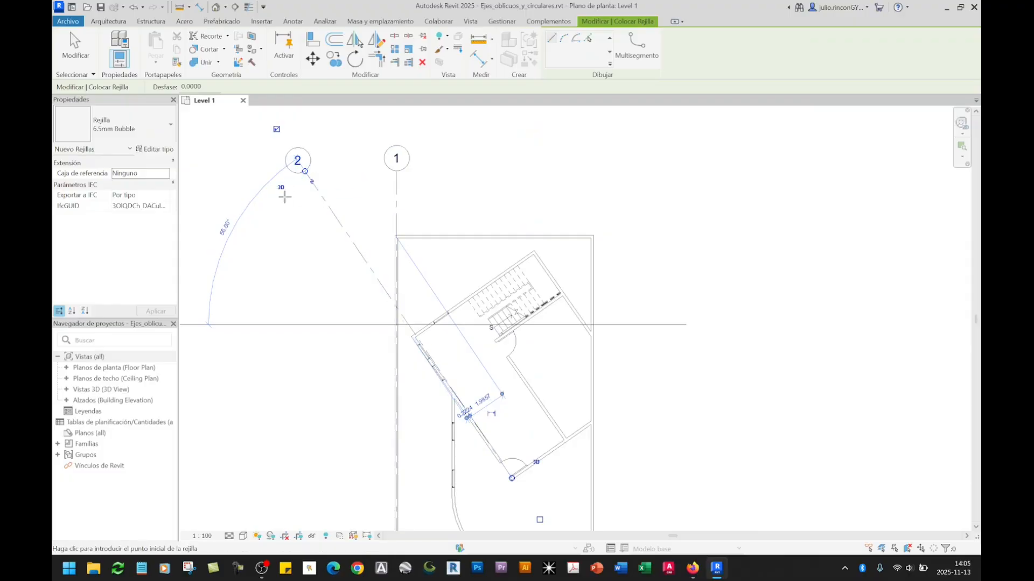
{"action": "key", "text": "Escape"}
{"action": "key", "text": "Escape"}
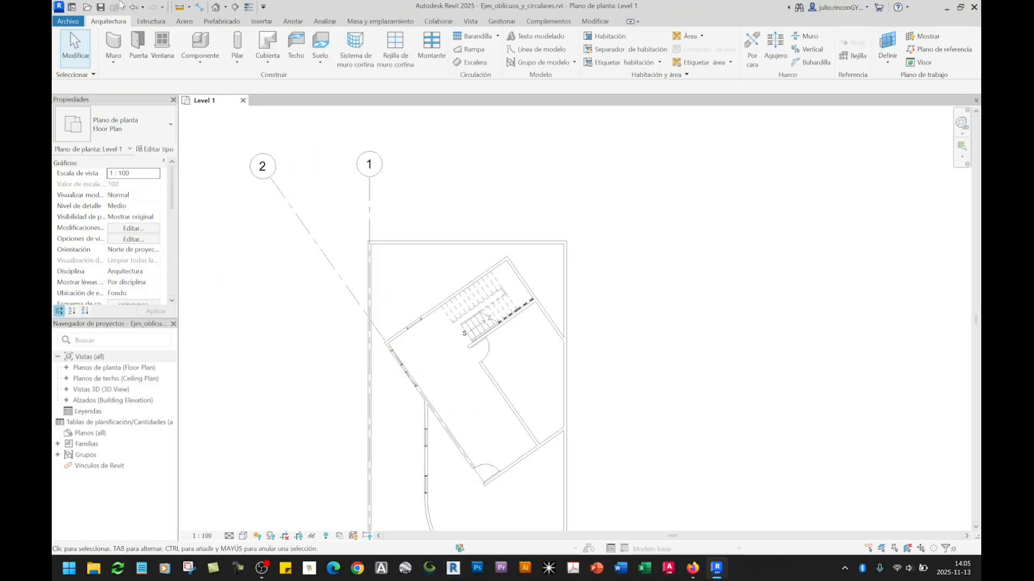
Create a horizontal building section across the oblique rooms, looking up the plan, and extend its view depth past the grid heads.
{"action": "left_click", "coordinate": [234, 7]}
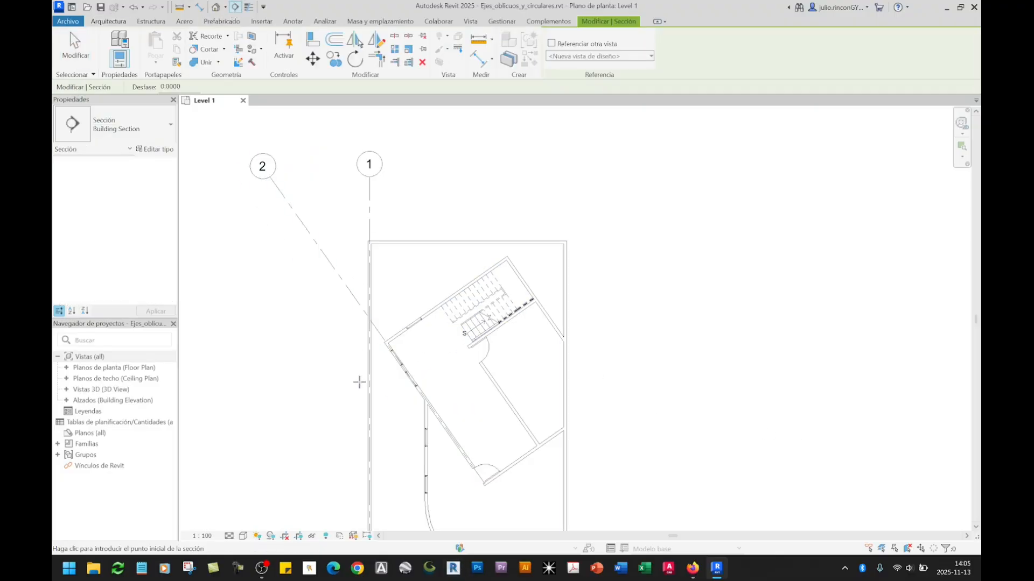
{"action": "left_click", "coordinate": [318, 370]}
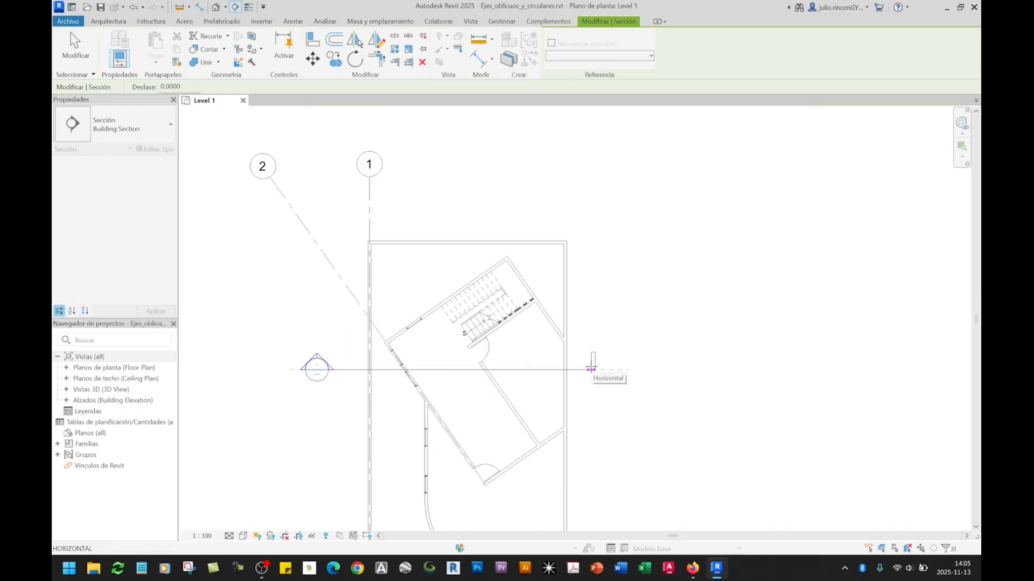
{"action": "left_click", "coordinate": [592, 369]}
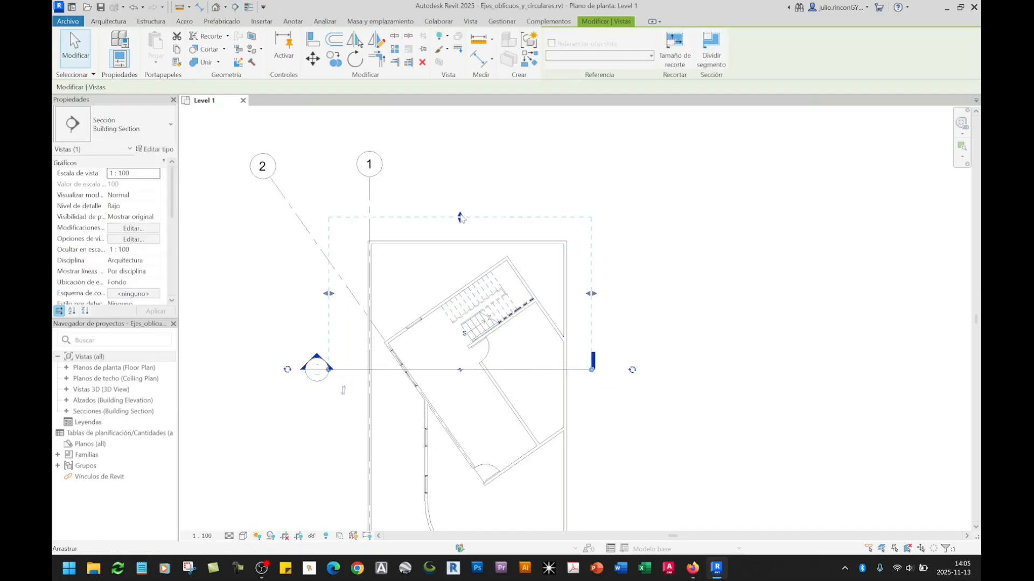
{"action": "left_click_drag", "start_coordinate": [460, 217], "coordinate": [449, 134]}
{"action": "left_click", "coordinate": [625, 353]}
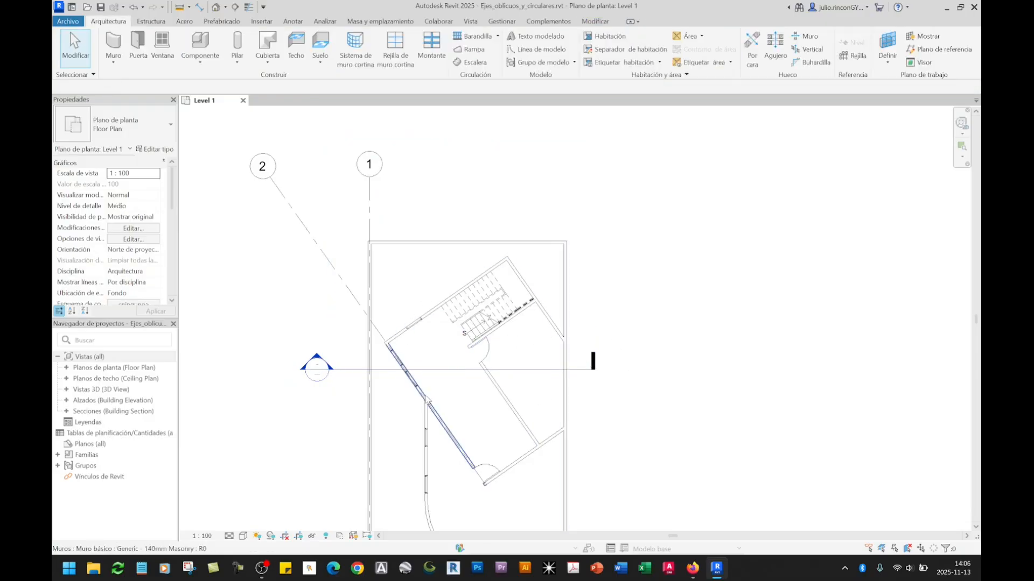
Open the new section's view and tile it beside the Level 1 floor plan.
{"action": "scroll", "coordinate": [309, 370], "scroll_direction": "up", "scroll_amount": 5}
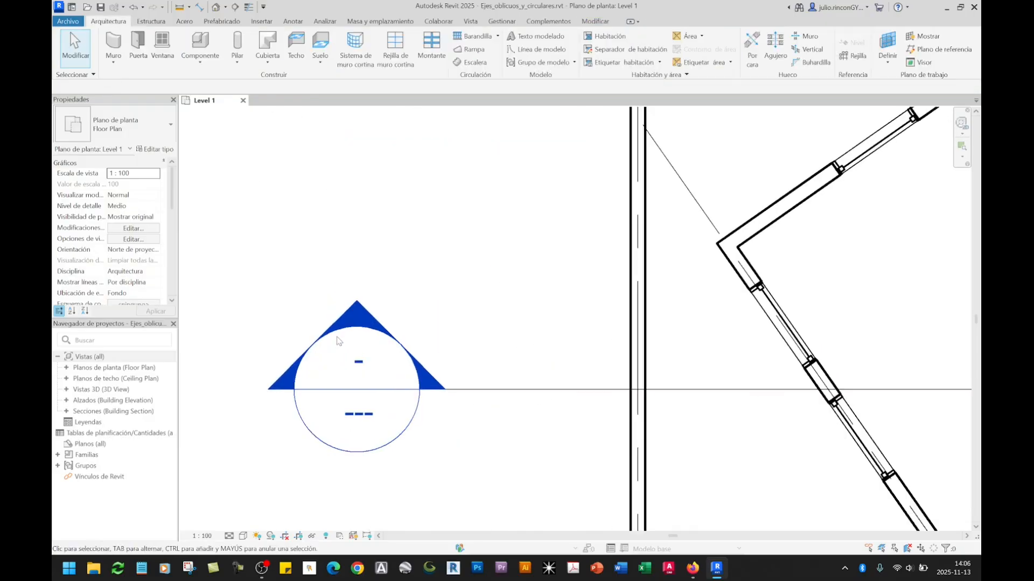
{"action": "double_click", "coordinate": [354, 311]}
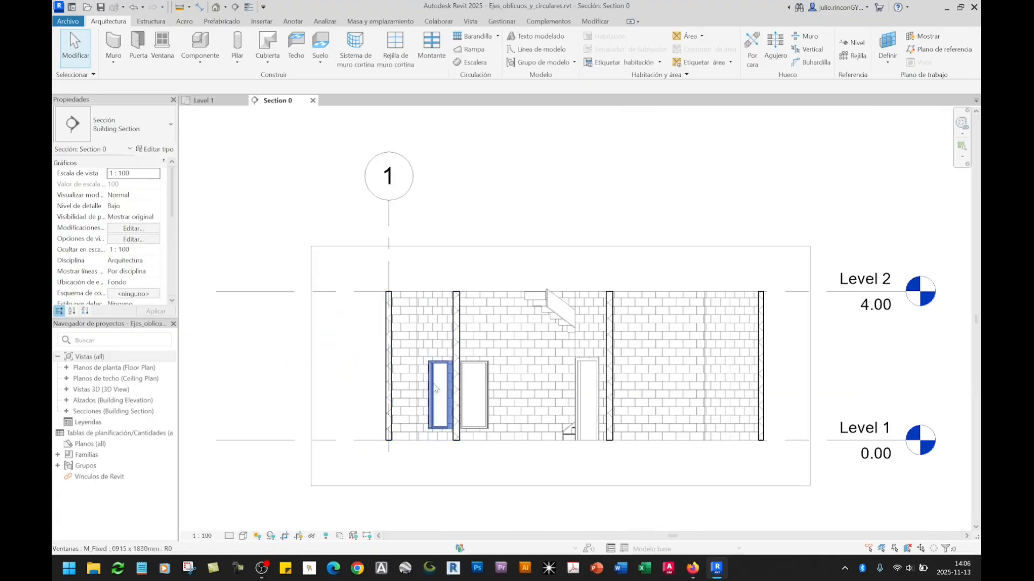
{"action": "key", "text": "w"}
{"action": "key", "text": "t"}
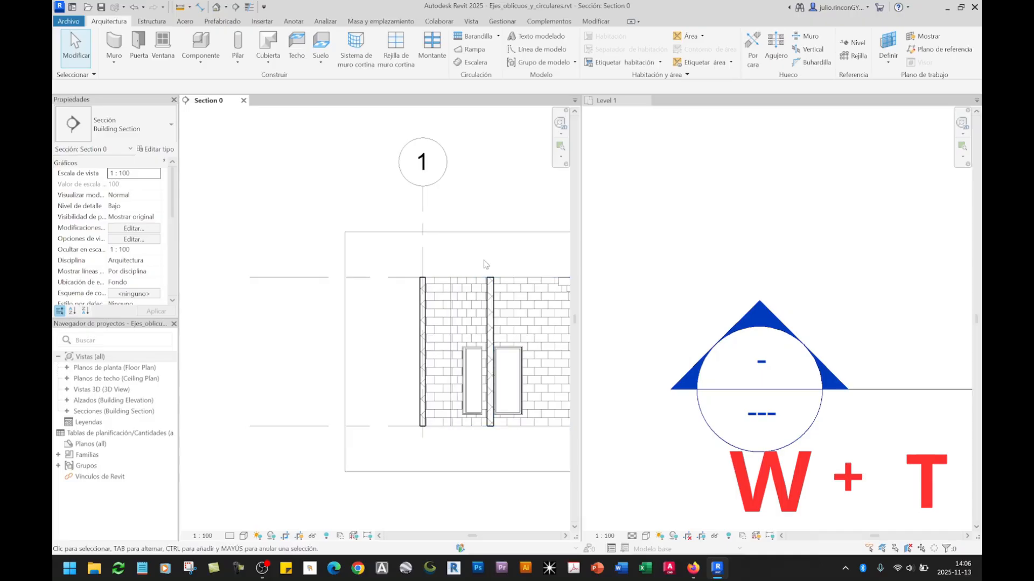
Compare the section with the floor plan to check which of grids 1 and 2 the section displays.
{"action": "scroll", "coordinate": [302, 260], "scroll_direction": "down", "scroll_amount": 3}
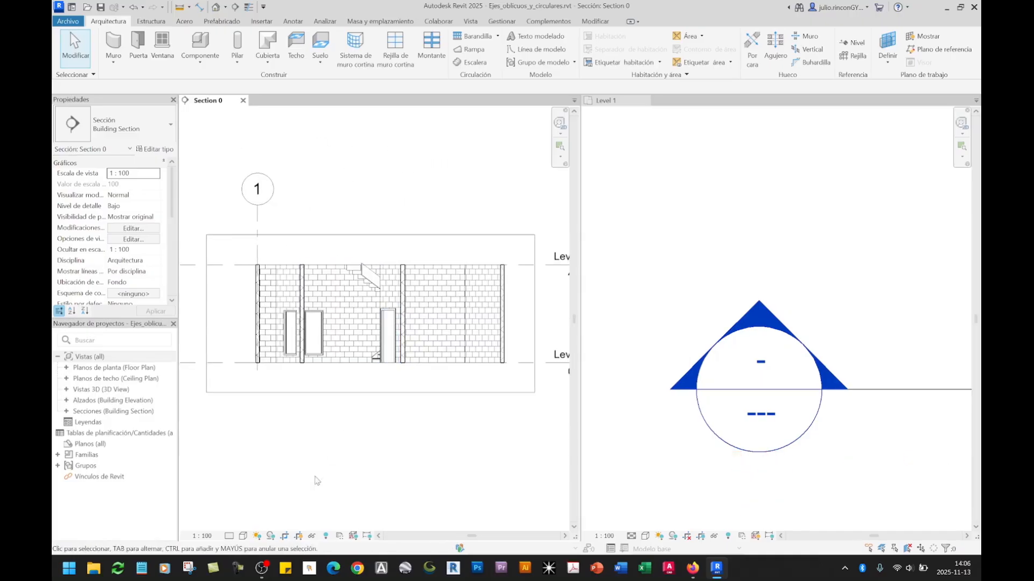
{"action": "left_click", "coordinate": [654, 447]}
{"action": "scroll", "coordinate": [636, 416], "scroll_direction": "down", "scroll_amount": 3}
{"action": "scroll", "coordinate": [637, 416], "scroll_direction": "down", "scroll_amount": 4}
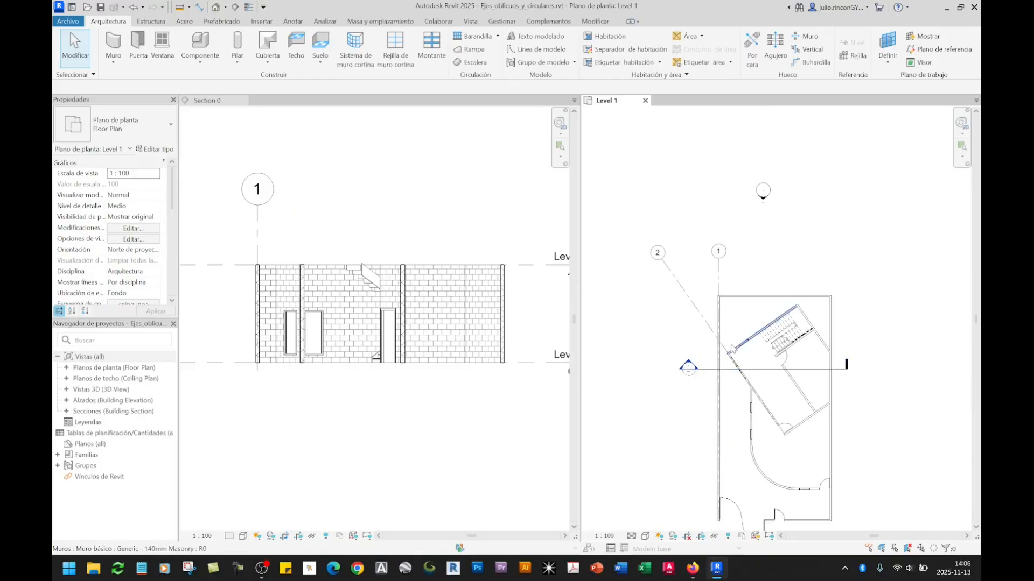
{"action": "scroll", "coordinate": [729, 344], "scroll_direction": "up", "scroll_amount": 2}
{"action": "left_click", "coordinate": [349, 225]}
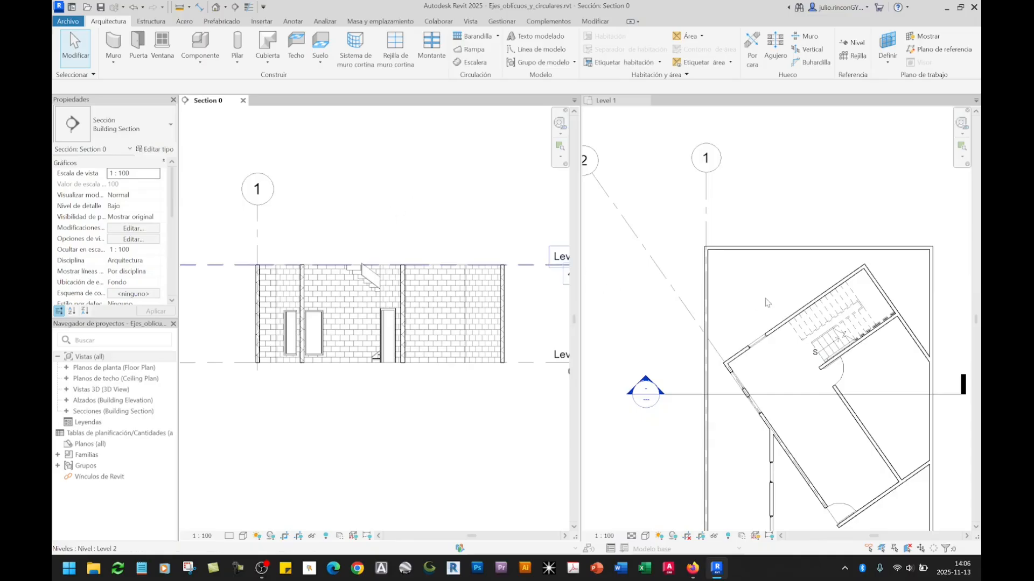
{"action": "left_click", "coordinate": [677, 349]}
{"action": "scroll", "coordinate": [676, 323], "scroll_direction": "down", "scroll_amount": 3}
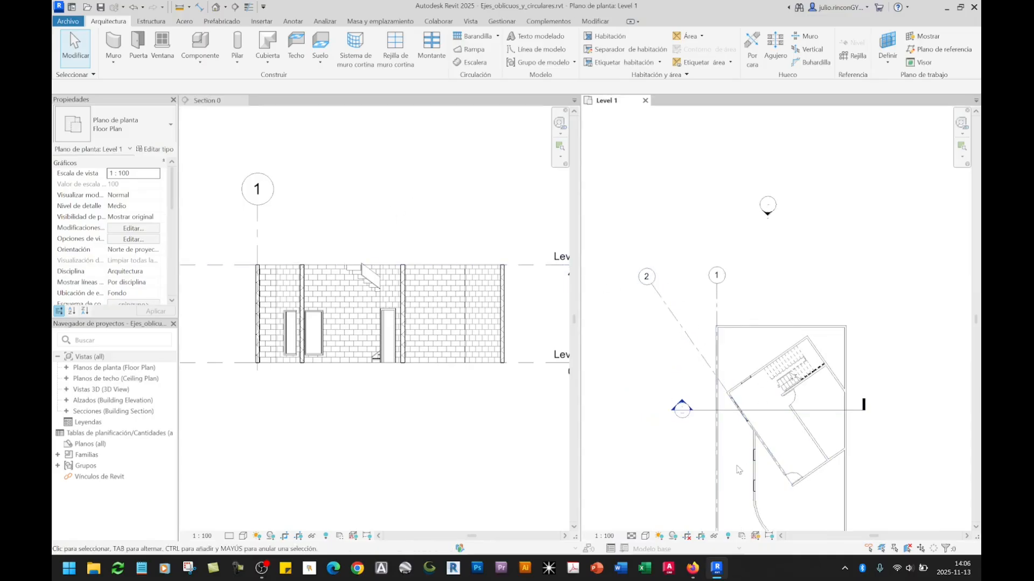
{"action": "left_click", "coordinate": [449, 406]}
{"action": "left_click", "coordinate": [668, 311]}
{"action": "left_click", "coordinate": [336, 436]}
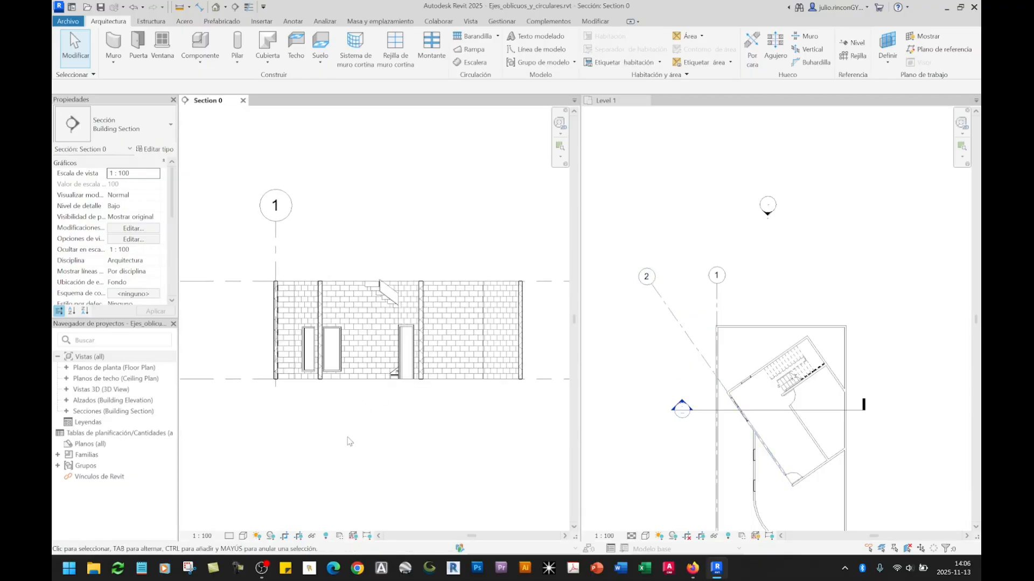
Delete oblique grid 2 from the Level 1 floor plan.
{"action": "scroll", "coordinate": [328, 431], "scroll_direction": "down", "scroll_amount": 2}
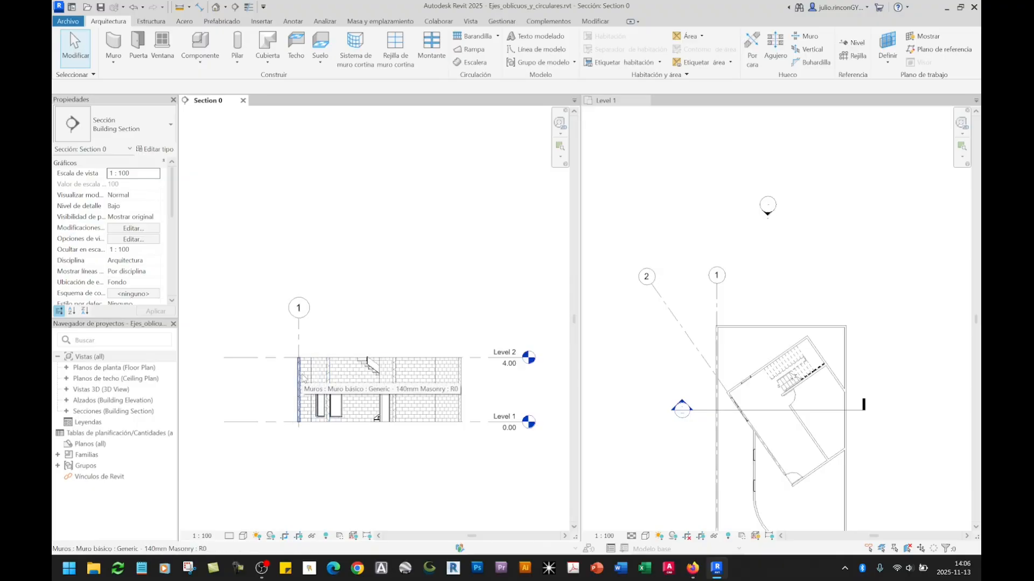
{"action": "scroll", "coordinate": [356, 388], "scroll_direction": "up", "scroll_amount": 1}
{"action": "middle_click_drag", "start_coordinate": [373, 406], "coordinate": [346, 360]}
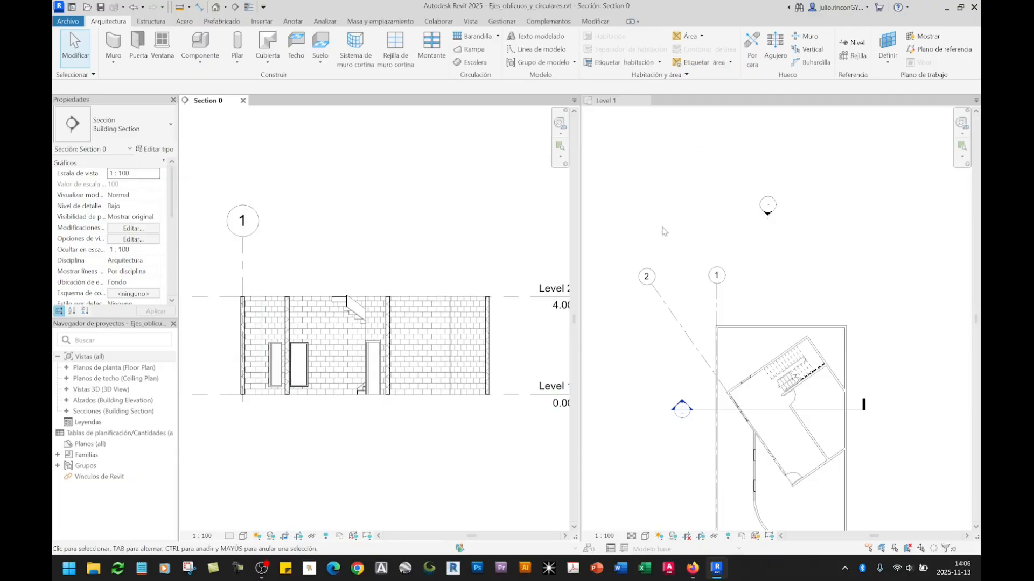
{"action": "left_click", "coordinate": [694, 304]}
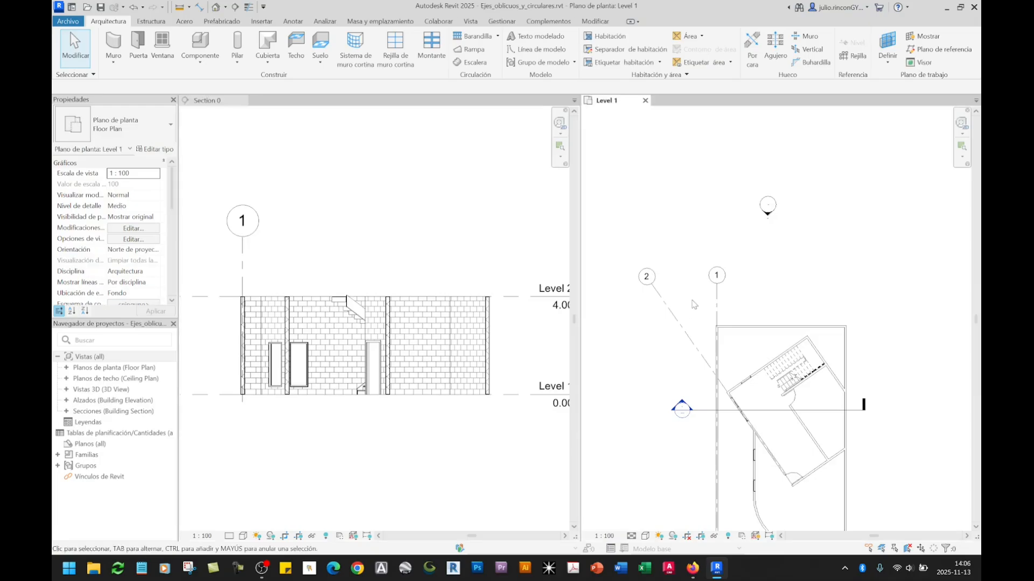
{"action": "left_click", "coordinate": [693, 340]}
Sketch the oblique segment of a multi-segment grid along the slanted window wall, from the jamb beyond the lower door to the upper wall corner.
{"action": "scroll", "coordinate": [764, 412], "scroll_direction": "up", "scroll_amount": 2}
{"action": "middle_click_drag", "start_coordinate": [772, 463], "coordinate": [766, 365]}
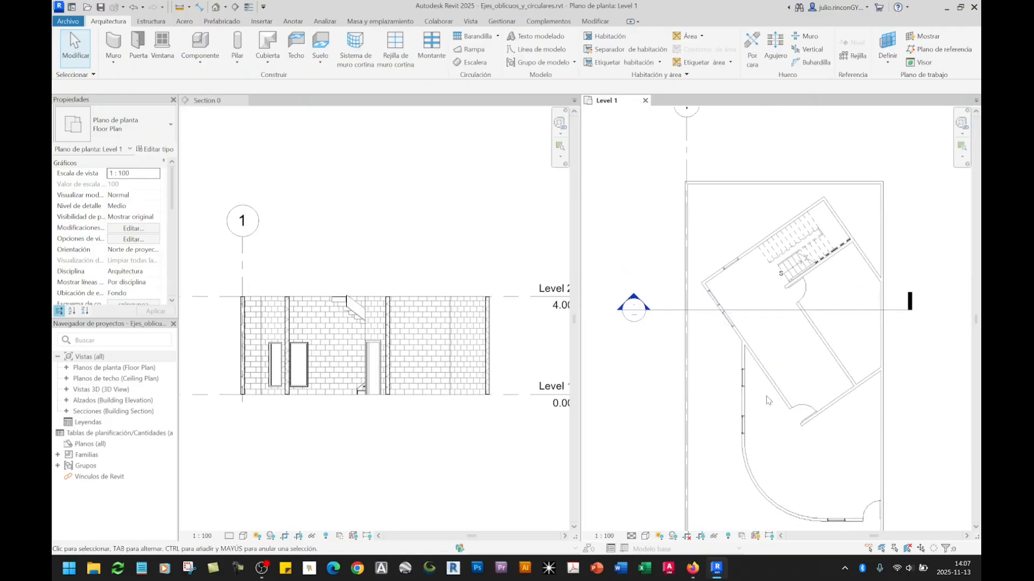
{"action": "scroll", "coordinate": [768, 393], "scroll_direction": "up", "scroll_amount": 5}
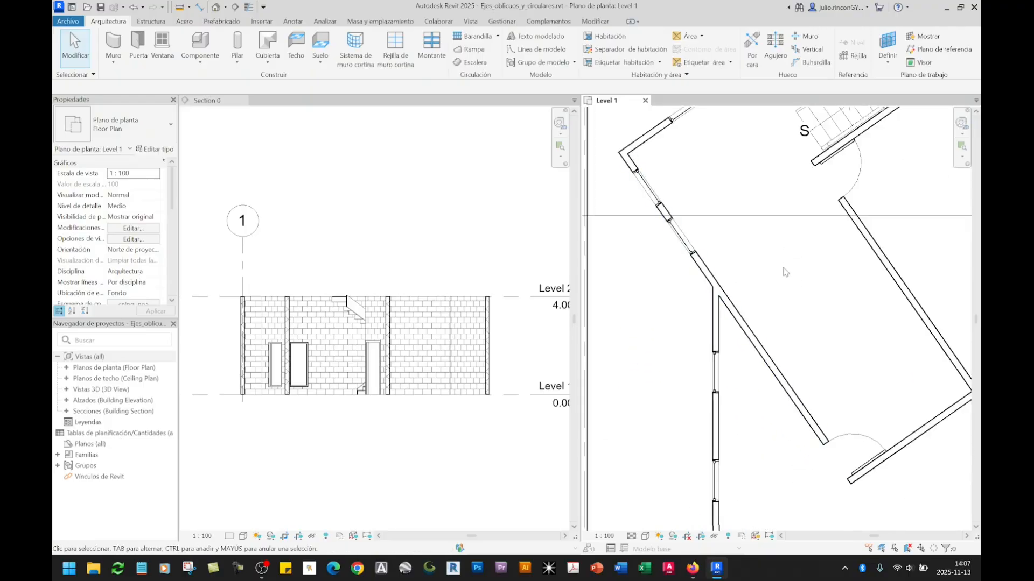
{"action": "key", "text": "g"}
{"action": "key", "text": "r"}
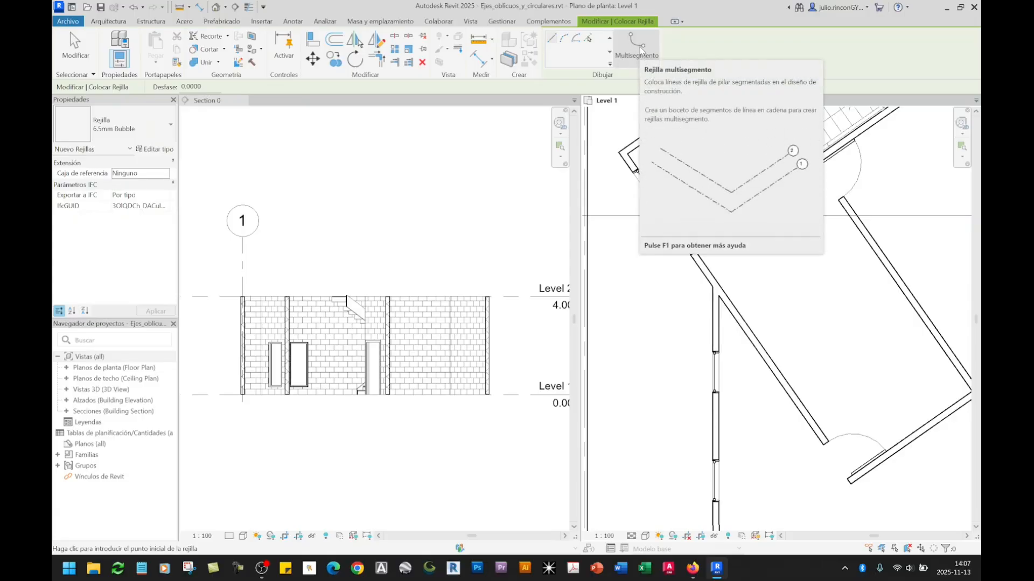
{"action": "left_click", "coordinate": [641, 49]}
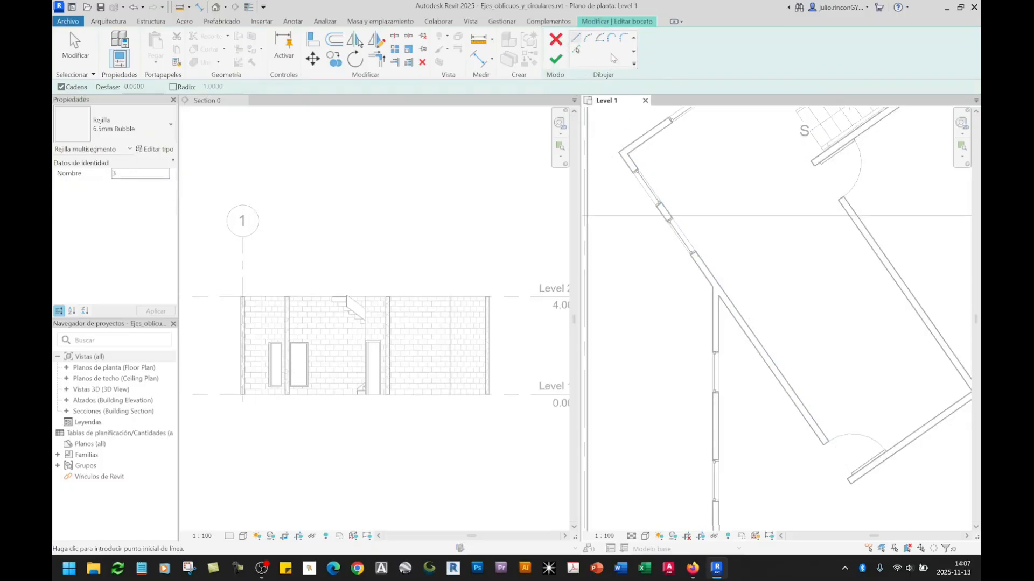
{"action": "scroll", "coordinate": [864, 494], "scroll_direction": "up", "scroll_amount": 5}
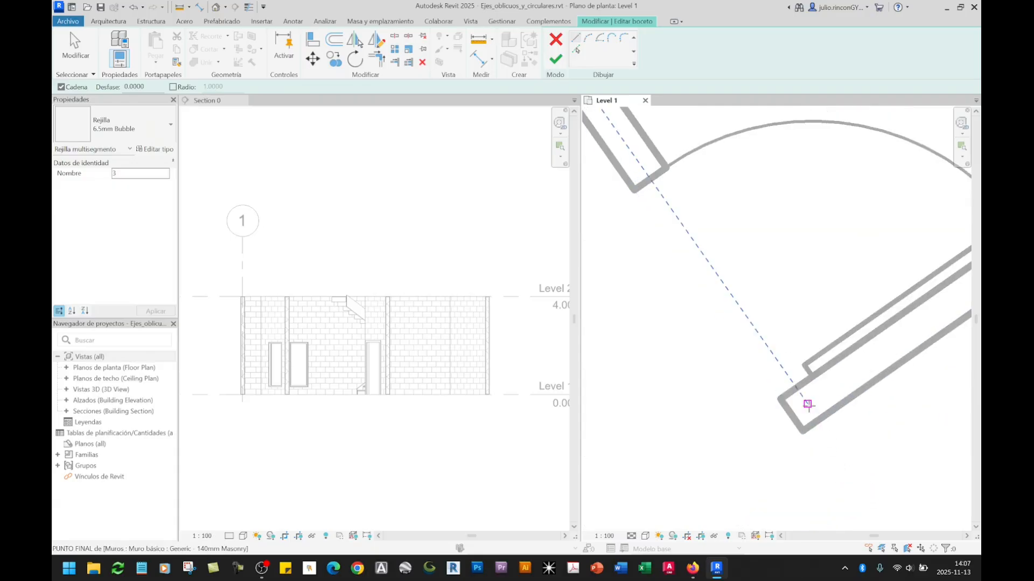
{"action": "left_click", "coordinate": [807, 405]}
{"action": "scroll", "coordinate": [807, 404], "scroll_direction": "down", "scroll_amount": 3}
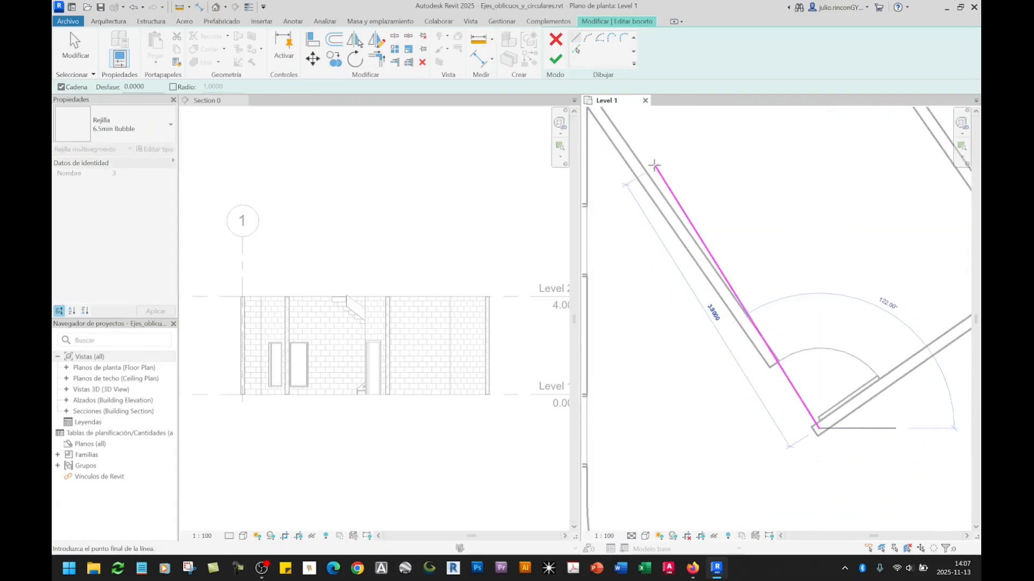
{"action": "middle_click_drag", "start_coordinate": [657, 161], "coordinate": [692, 305]}
{"action": "scroll", "coordinate": [692, 304], "scroll_direction": "down", "scroll_amount": 2}
{"action": "scroll", "coordinate": [716, 280], "scroll_direction": "down", "scroll_amount": 2}
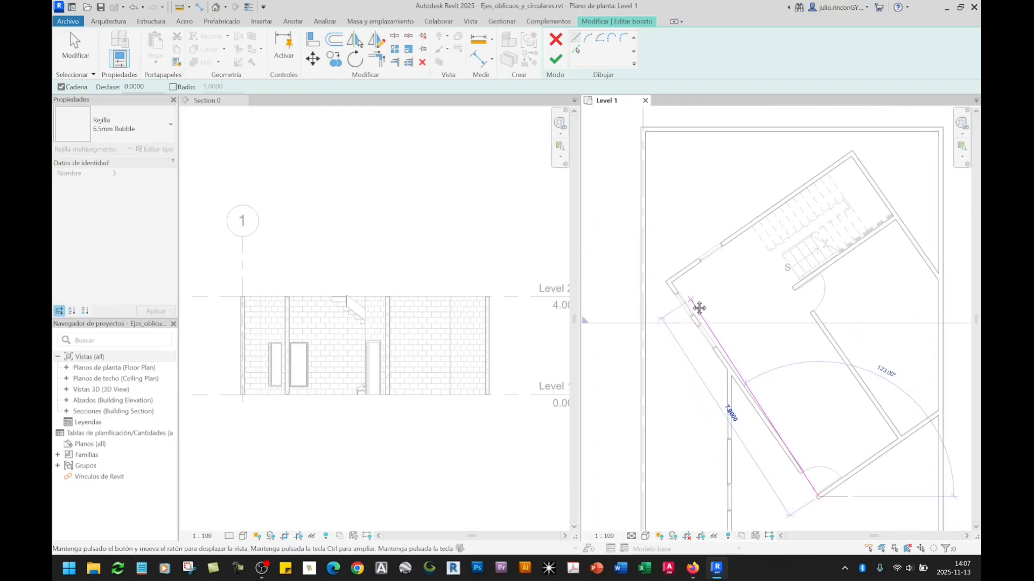
{"action": "left_click", "coordinate": [668, 281]}
{"action": "scroll", "coordinate": [668, 281], "scroll_direction": "up", "scroll_amount": 5}
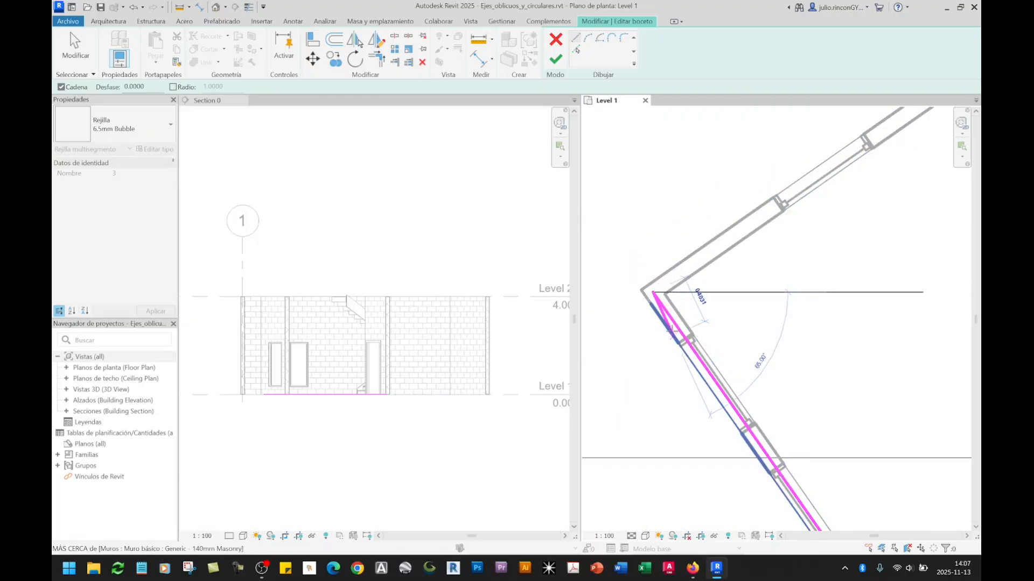
Continue the grid sketch with a vertical segment about 8.47 m long, from the wall corner up to level with grid 1's head.
{"action": "scroll", "coordinate": [681, 370], "scroll_direction": "down", "scroll_amount": 4}
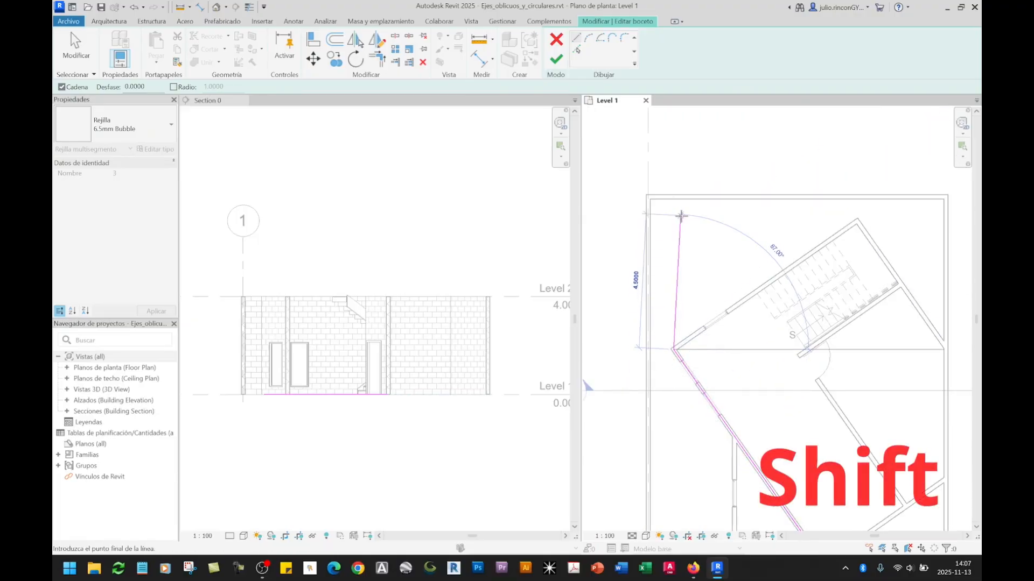
{"action": "middle_click_drag", "start_coordinate": [686, 183], "coordinate": [671, 284]}
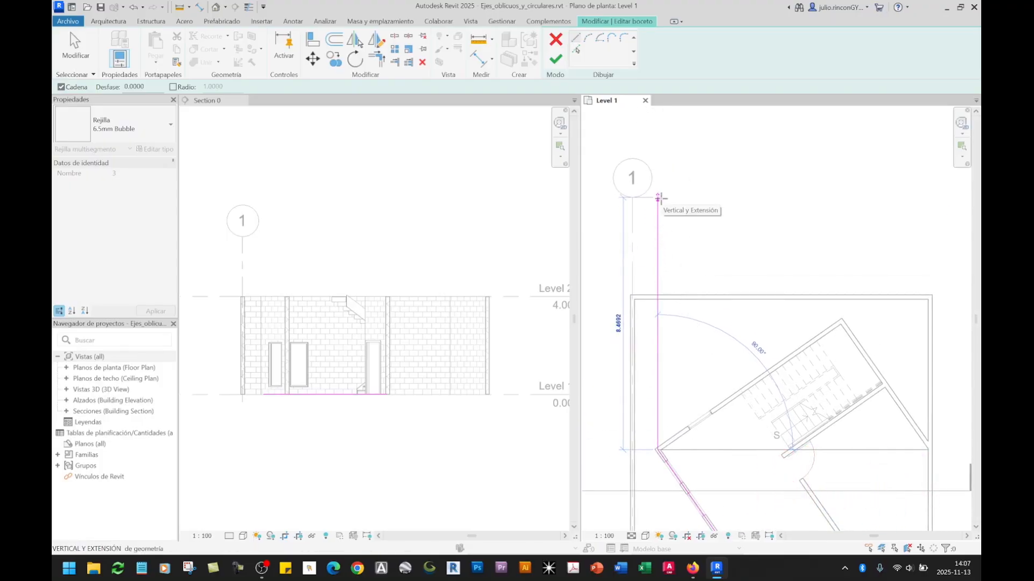
{"action": "left_click", "coordinate": [661, 199]}
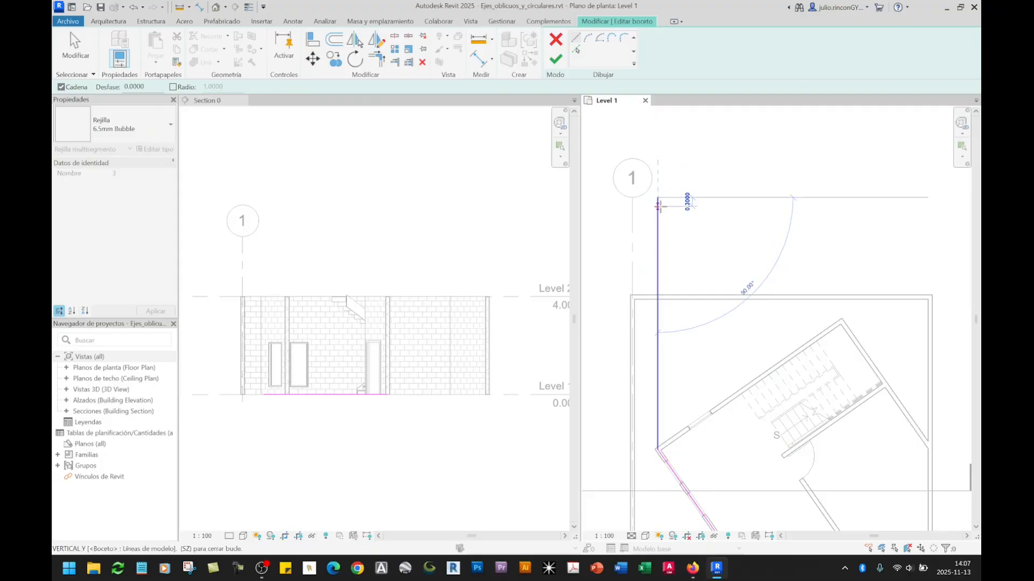
{"action": "key", "text": "Escape"}
{"action": "middle_click_drag", "start_coordinate": [711, 365], "coordinate": [711, 338]}
{"action": "scroll", "coordinate": [683, 292], "scroll_direction": "down", "scroll_amount": 4}
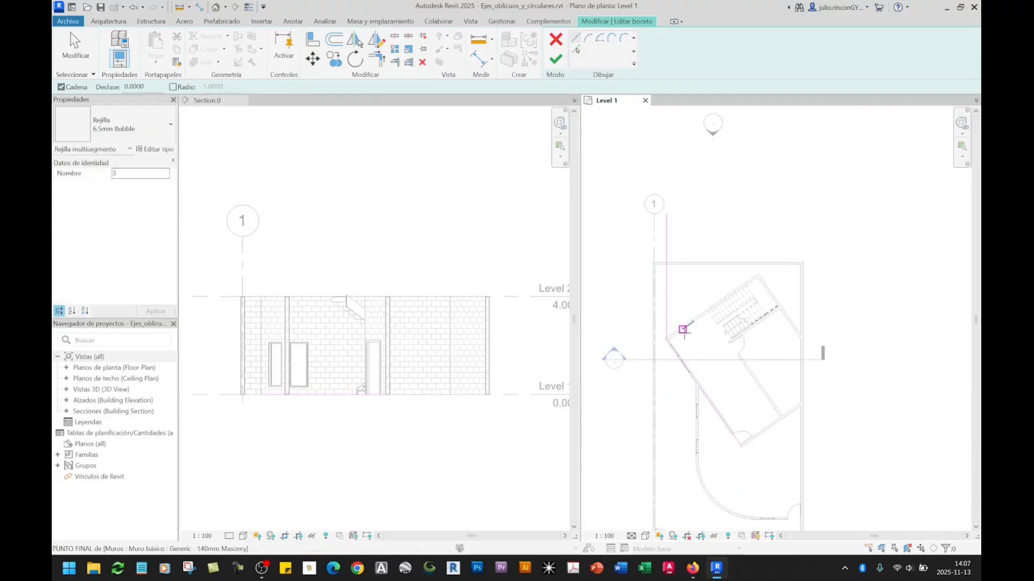
Check the oblique and vertical segments from end to end and finish the multi-segment grid sketch.
{"action": "scroll", "coordinate": [718, 382], "scroll_direction": "up", "scroll_amount": 6}
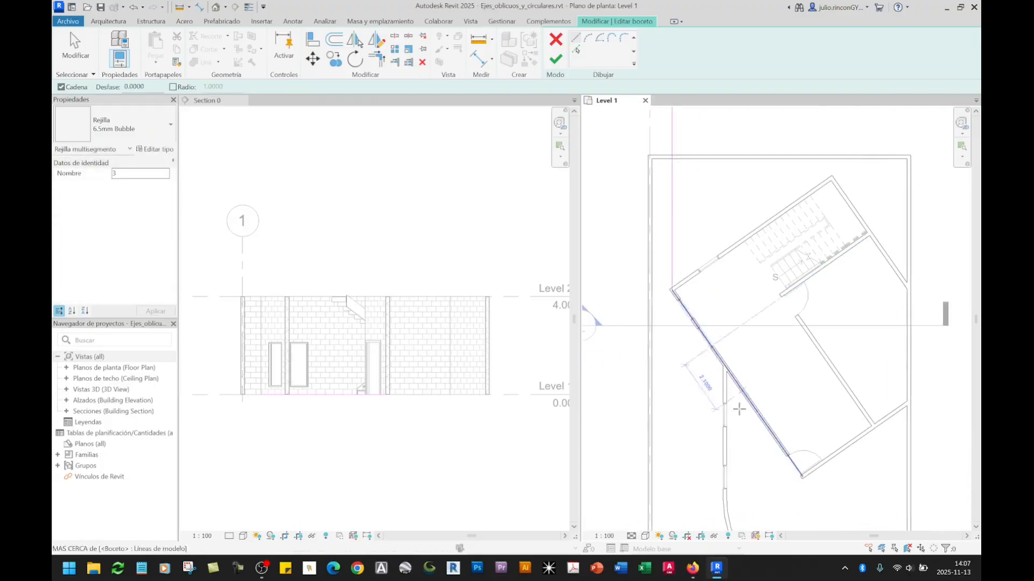
{"action": "middle_click_drag", "start_coordinate": [798, 467], "coordinate": [753, 381]}
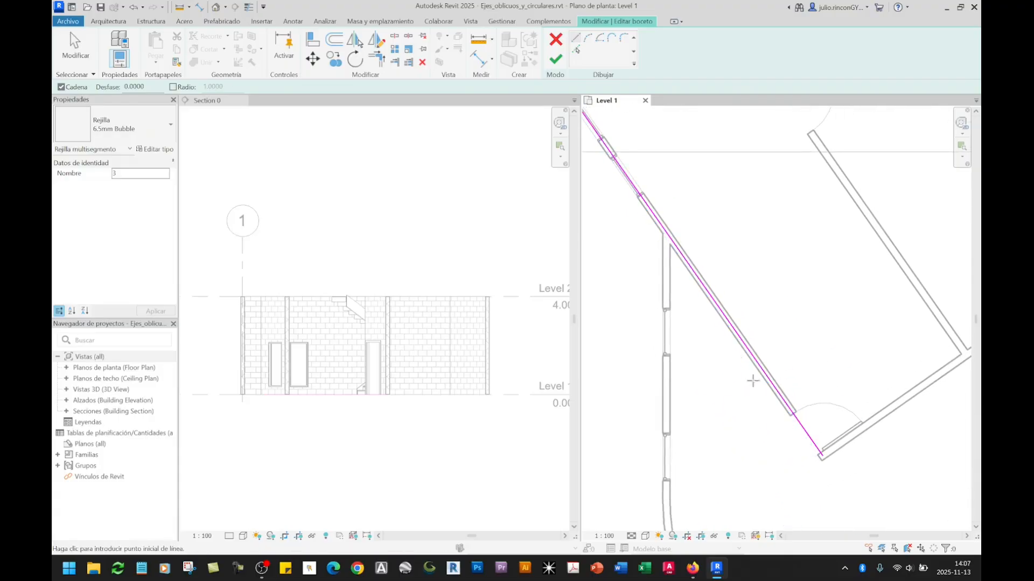
{"action": "middle_click_drag", "start_coordinate": [689, 213], "coordinate": [728, 422]}
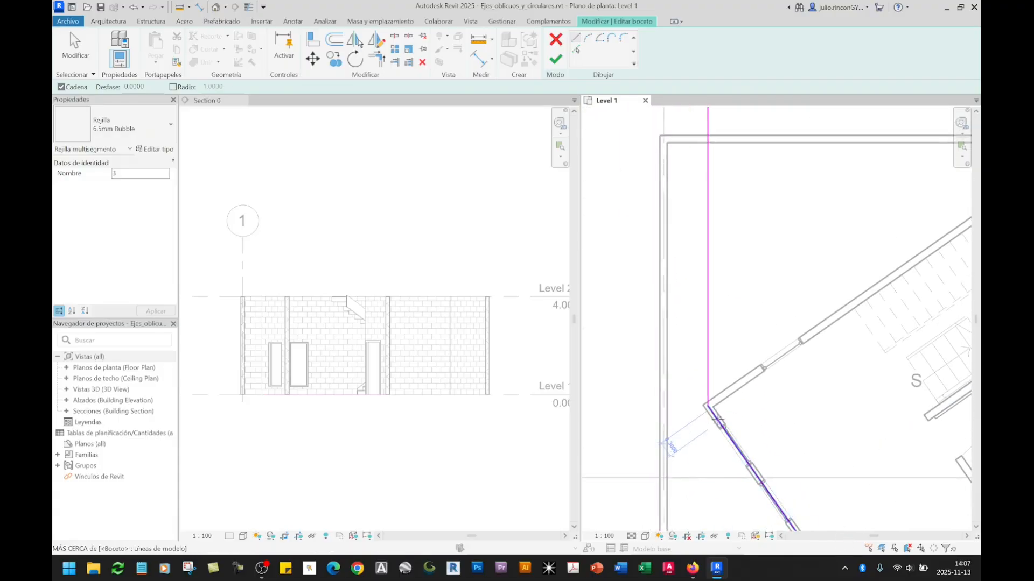
{"action": "middle_click_drag", "start_coordinate": [764, 183], "coordinate": [765, 408]}
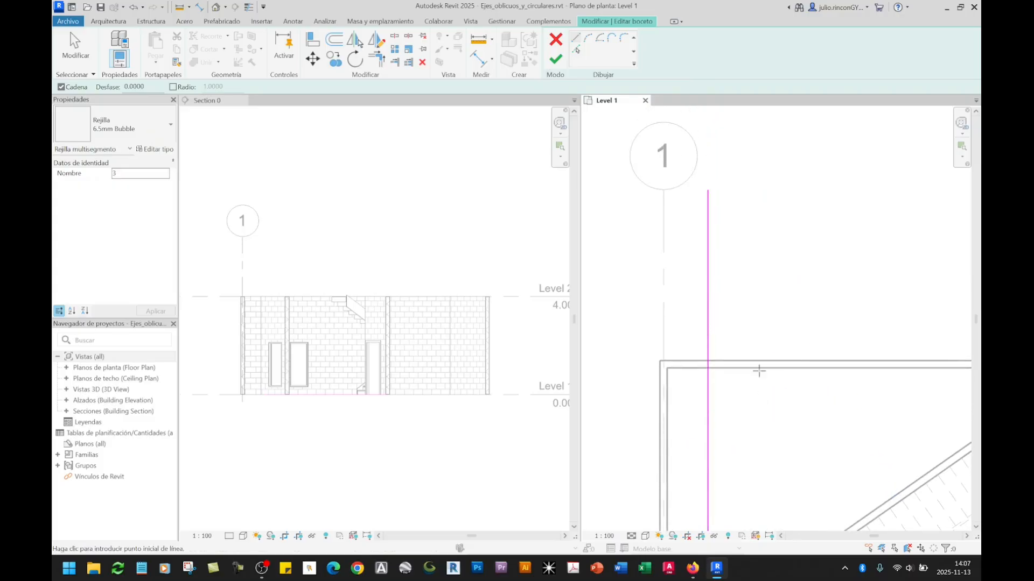
{"action": "scroll", "coordinate": [694, 253], "scroll_direction": "down", "scroll_amount": 3}
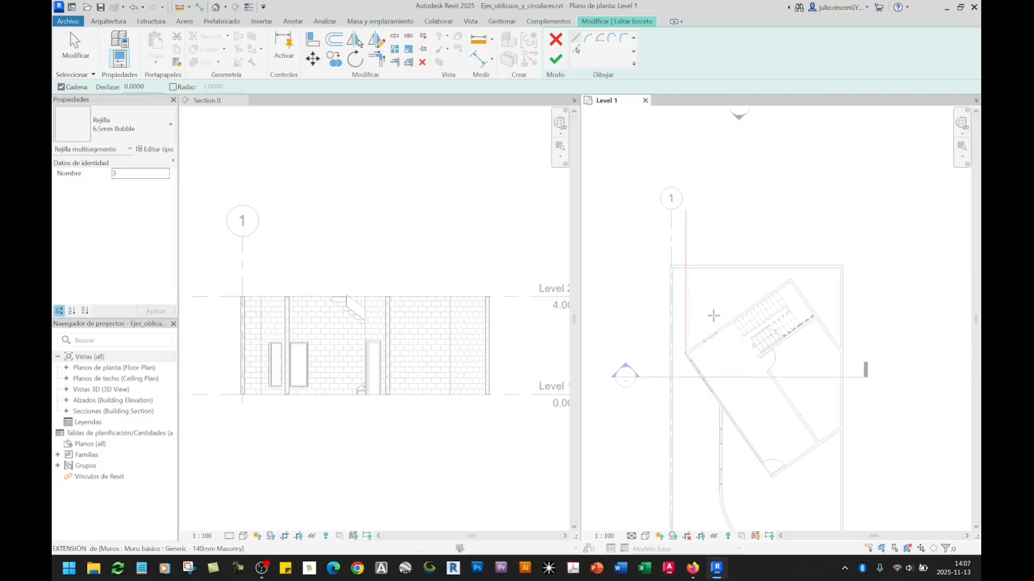
{"action": "left_click", "coordinate": [555, 59]}
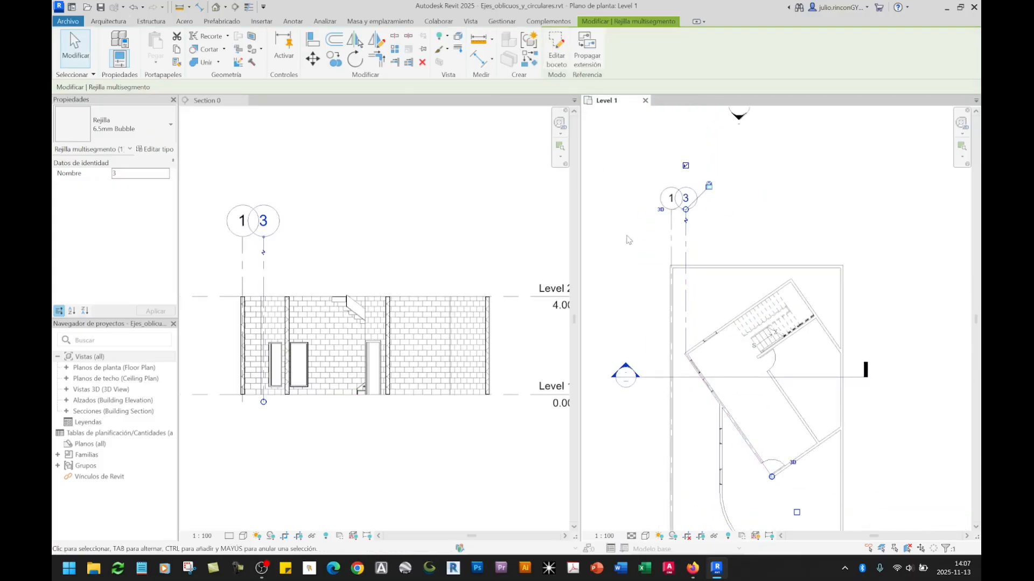
Rename the new multi-segment grid as 2.
{"action": "scroll", "coordinate": [693, 209], "scroll_direction": "up", "scroll_amount": 3}
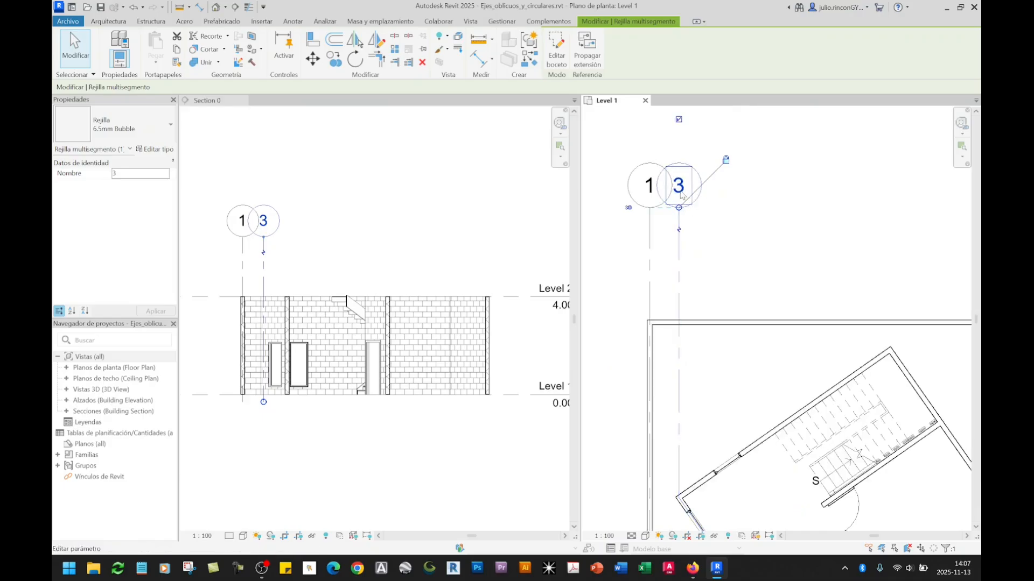
{"action": "left_click", "coordinate": [679, 188]}
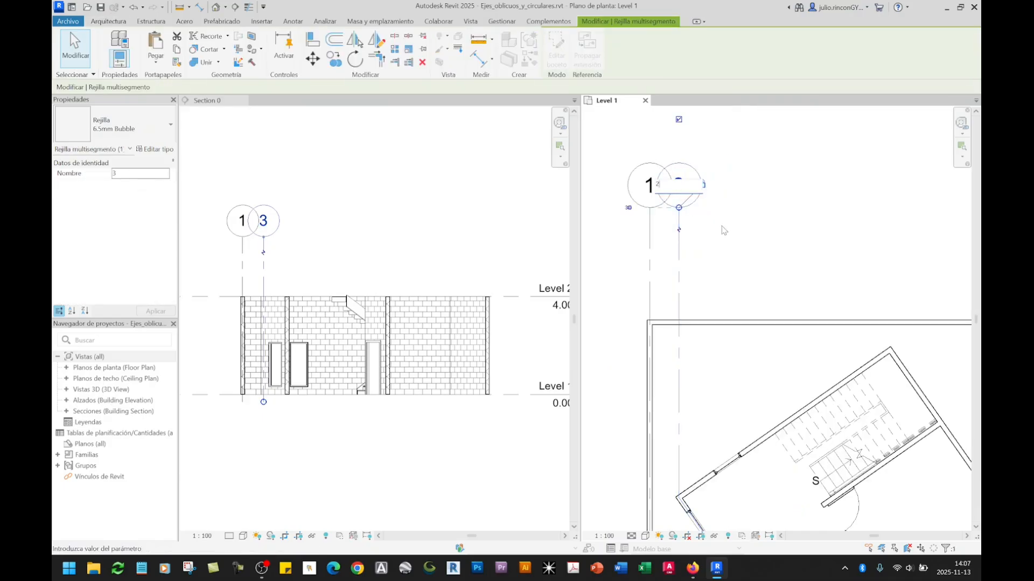
{"action": "key", "text": "Return"}
{"action": "scroll", "coordinate": [709, 273], "scroll_direction": "up", "scroll_amount": 5}
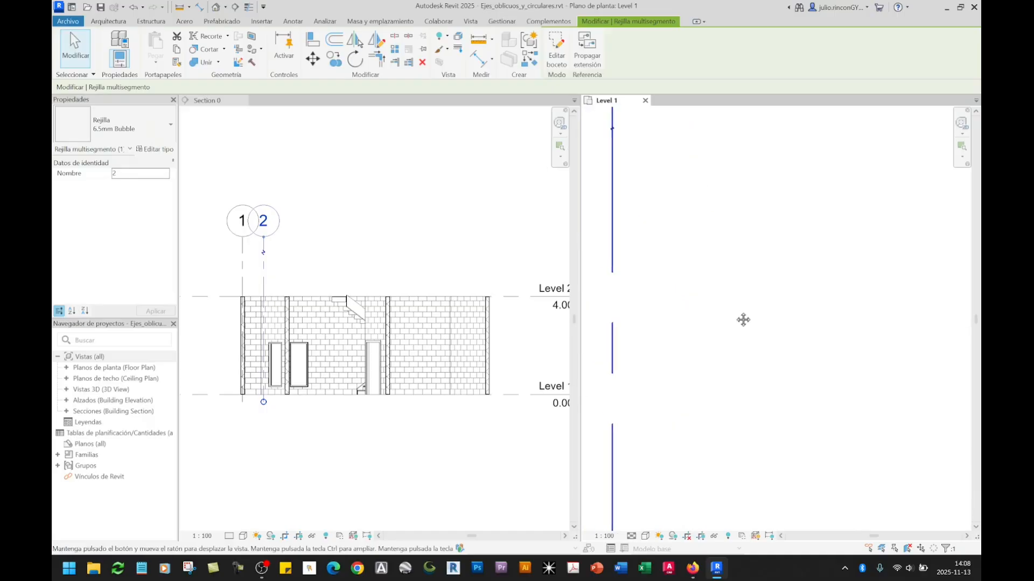
{"action": "scroll", "coordinate": [762, 337], "scroll_direction": "down", "scroll_amount": 4}
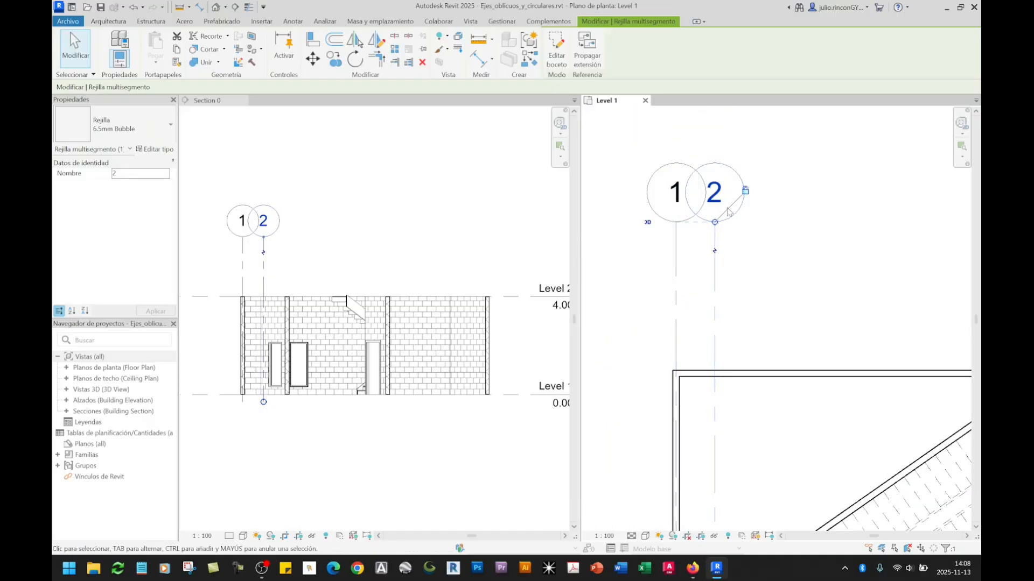
{"action": "scroll", "coordinate": [727, 250], "scroll_direction": "down", "scroll_amount": 2}
{"action": "middle_click_drag", "start_coordinate": [750, 273], "coordinate": [728, 220]}
{"action": "left_click", "coordinate": [720, 242]}
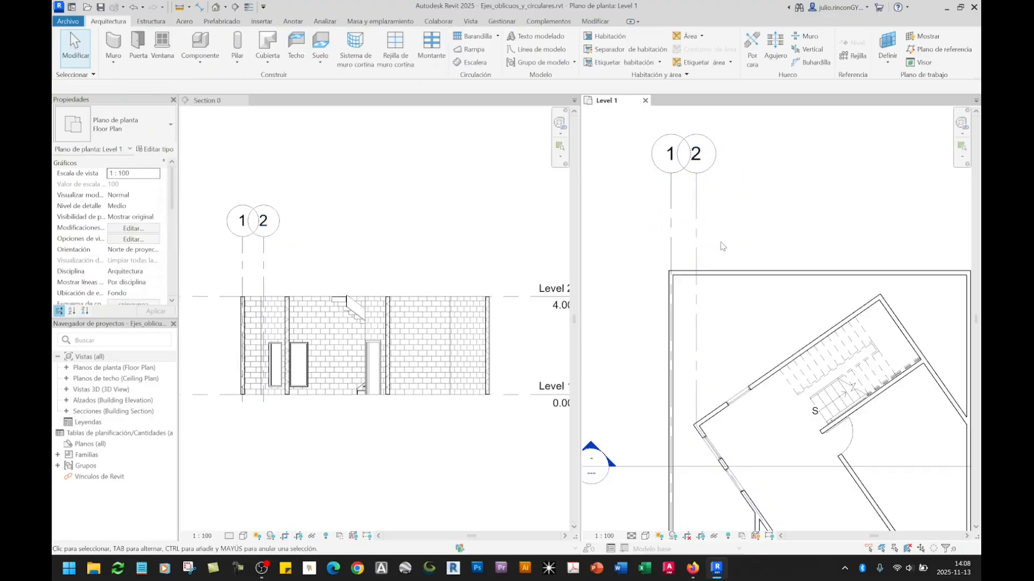
Compare multi-segment grid 2 in the floor plan and the section to check where the section displays it relative to grid 1.
{"action": "left_click", "coordinate": [699, 264]}
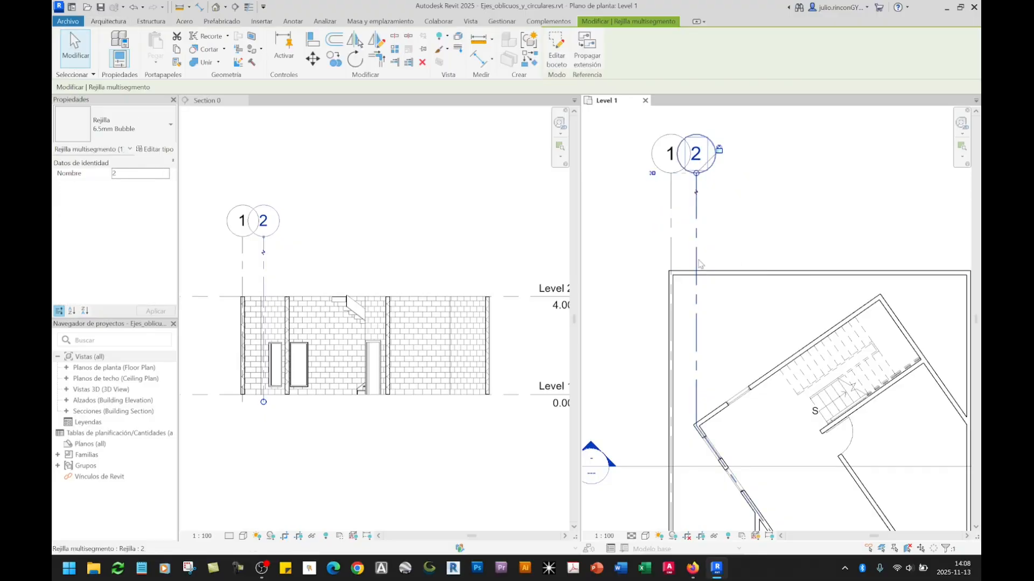
{"action": "left_click", "coordinate": [341, 256]}
{"action": "scroll", "coordinate": [245, 310], "scroll_direction": "up", "scroll_amount": 1}
{"action": "middle_click_drag", "start_coordinate": [291, 270], "coordinate": [341, 288]}
{"action": "left_click", "coordinate": [343, 280]}
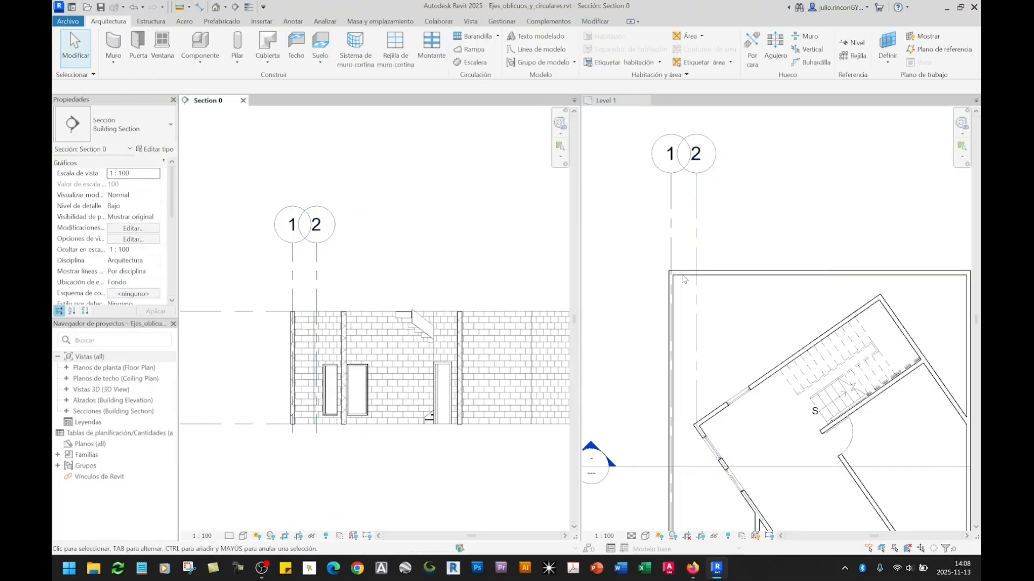
{"action": "left_click", "coordinate": [721, 280]}
{"action": "left_click", "coordinate": [476, 270]}
{"action": "left_click", "coordinate": [775, 437]}
{"action": "middle_click_drag", "start_coordinate": [797, 461], "coordinate": [757, 336]}
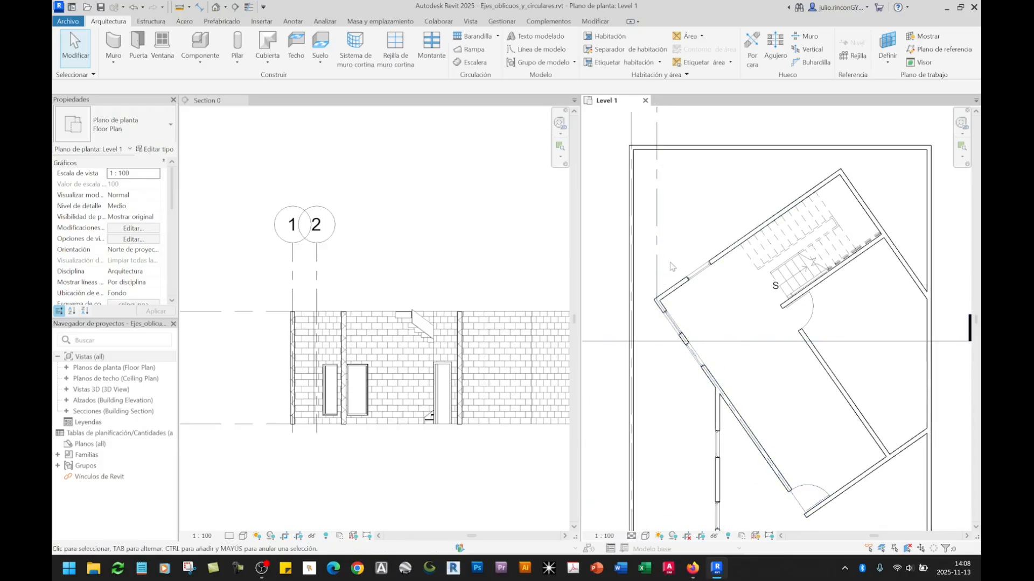
{"action": "middle_click_drag", "start_coordinate": [671, 266], "coordinate": [707, 338]}
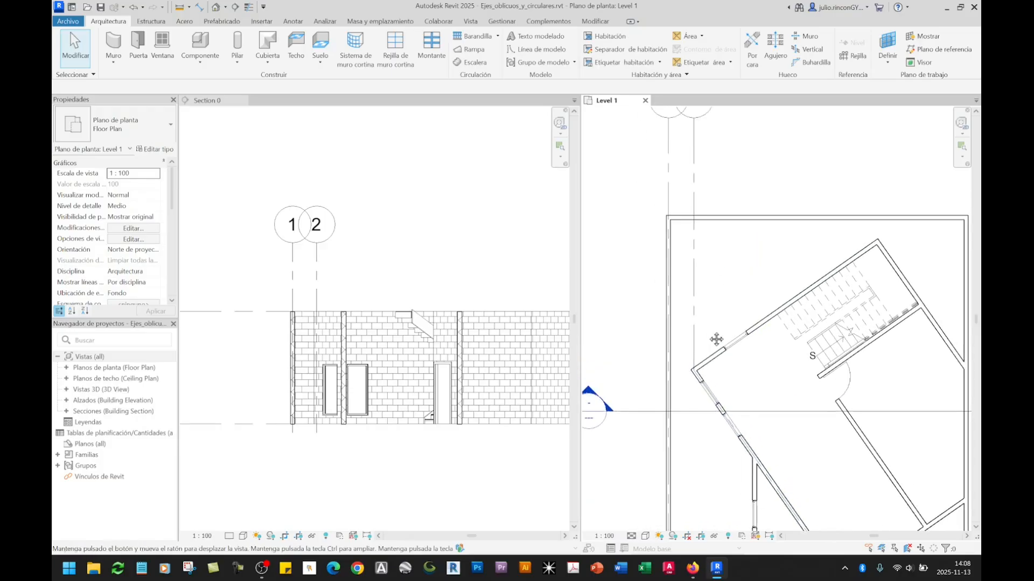
{"action": "left_click", "coordinate": [694, 295]}
{"action": "scroll", "coordinate": [679, 325], "scroll_direction": "down", "scroll_amount": 4}
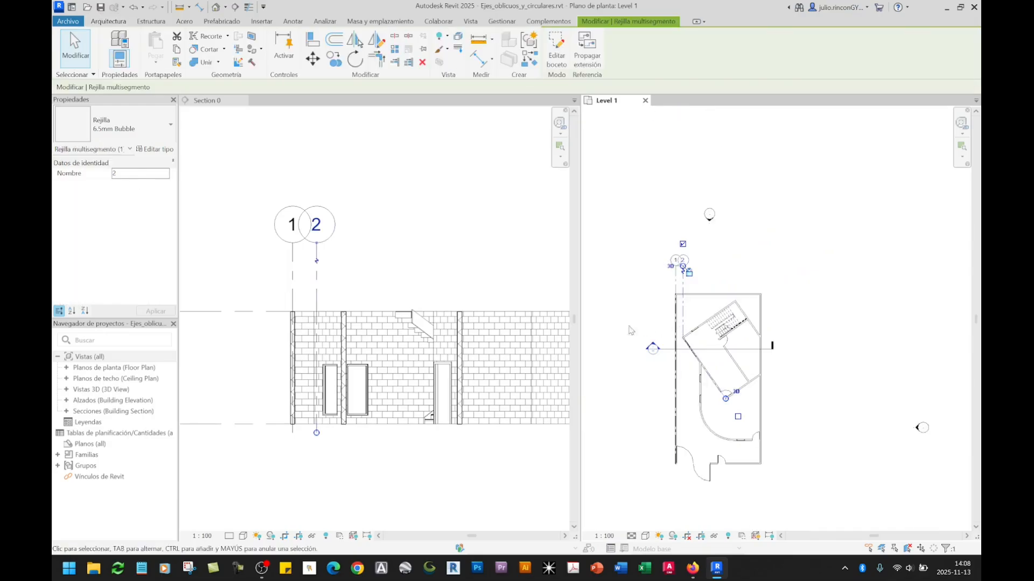
{"action": "left_click", "coordinate": [628, 325]}
{"action": "middle_click_drag", "start_coordinate": [373, 290], "coordinate": [330, 270]}
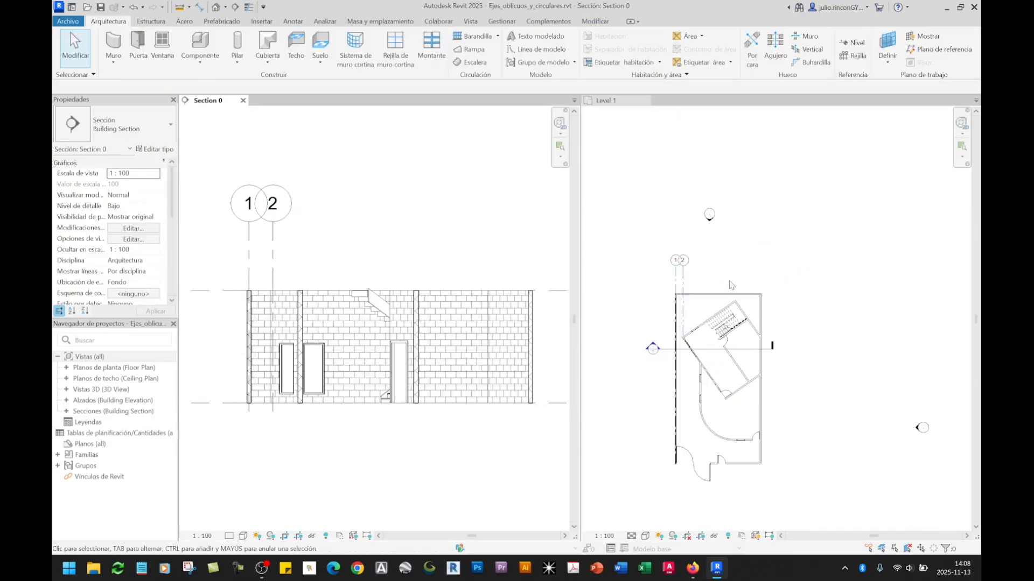
Place a straight vertical grid along the wall above the curved wall, from the start of the curve up to level with the heads of grids 1 and 2.
{"action": "scroll", "coordinate": [709, 309], "scroll_direction": "up", "scroll_amount": 5}
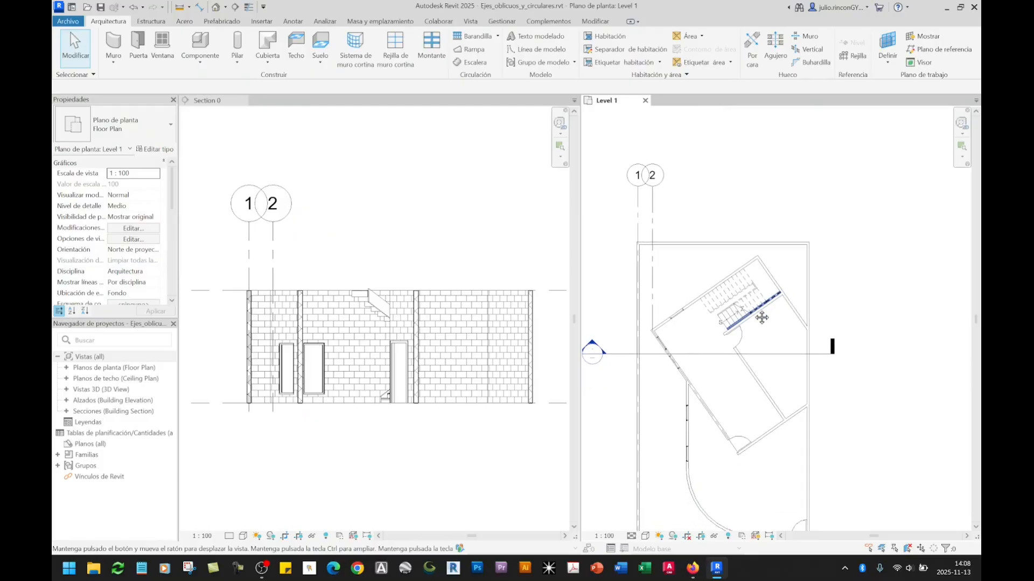
{"action": "key", "text": "g"}
{"action": "key", "text": "r"}
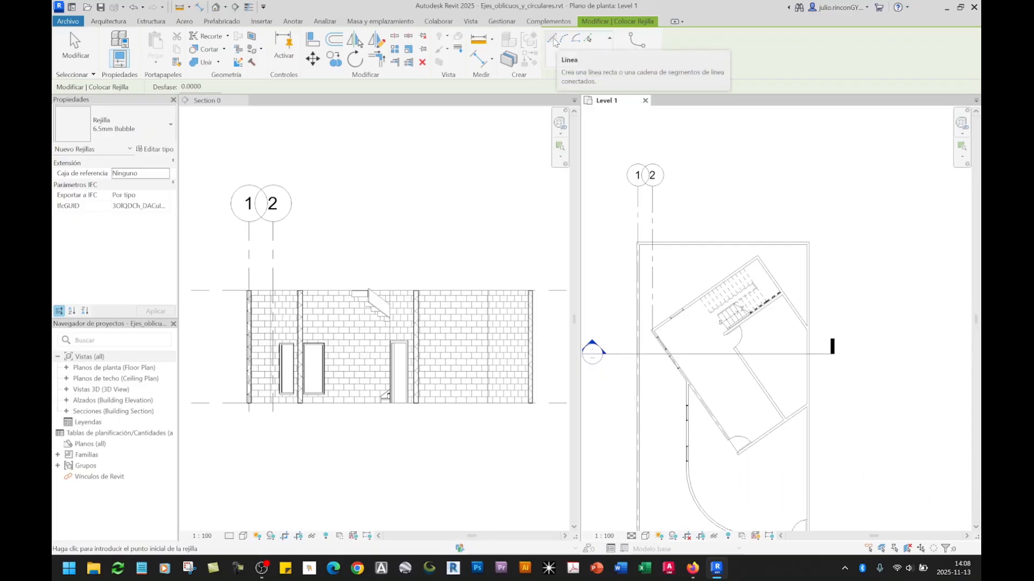
{"action": "scroll", "coordinate": [670, 408], "scroll_direction": "up", "scroll_amount": 6}
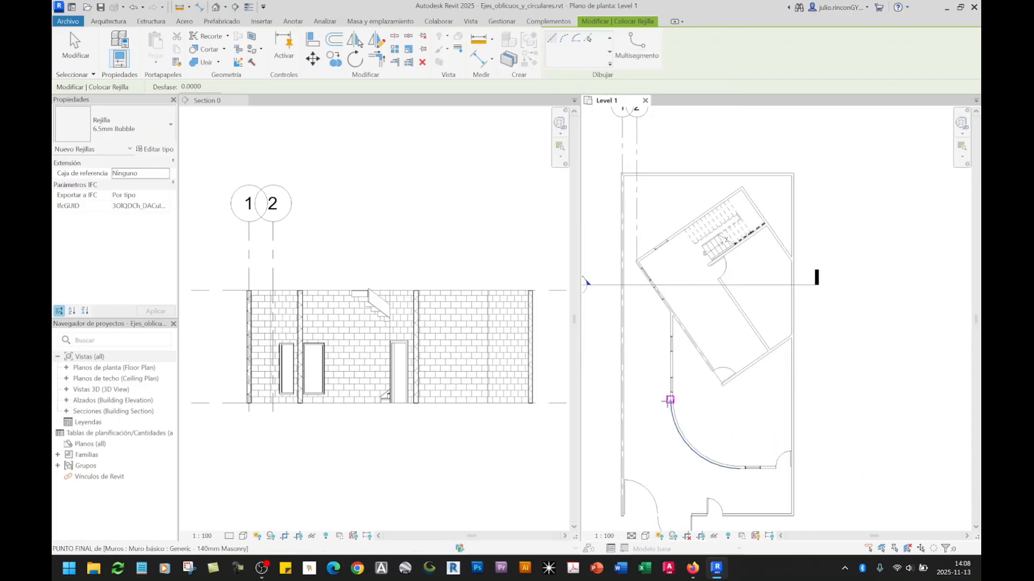
{"action": "left_click", "coordinate": [706, 377]}
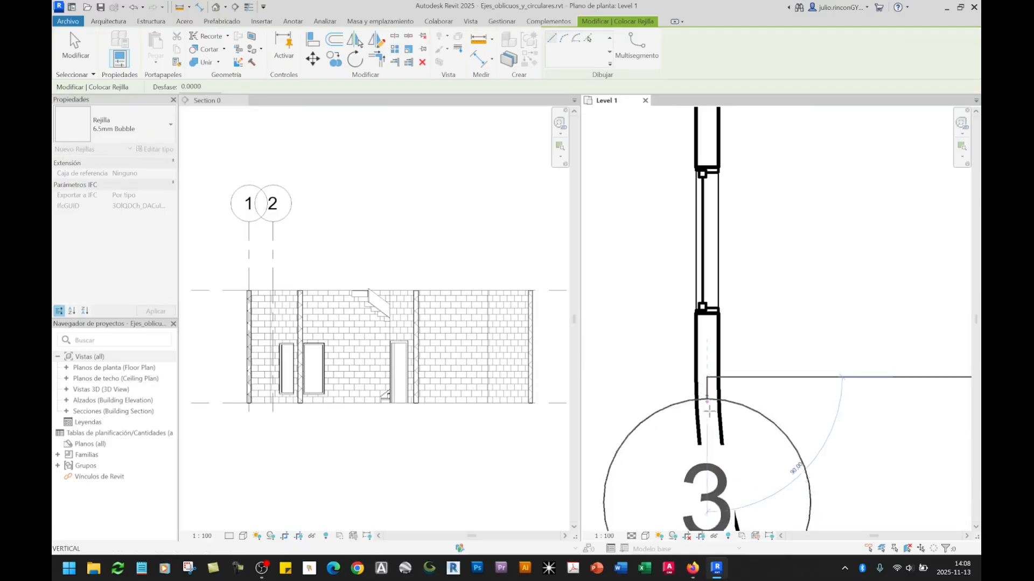
{"action": "scroll", "coordinate": [705, 439], "scroll_direction": "down", "scroll_amount": 6}
{"action": "middle_click_drag", "start_coordinate": [708, 184], "coordinate": [729, 341]}
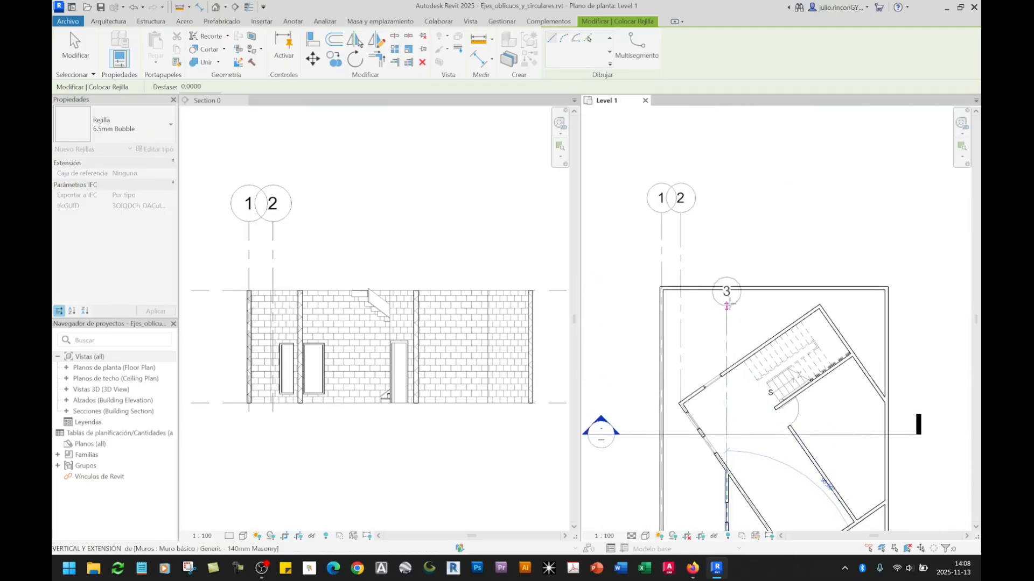
{"action": "left_click", "coordinate": [726, 213]}
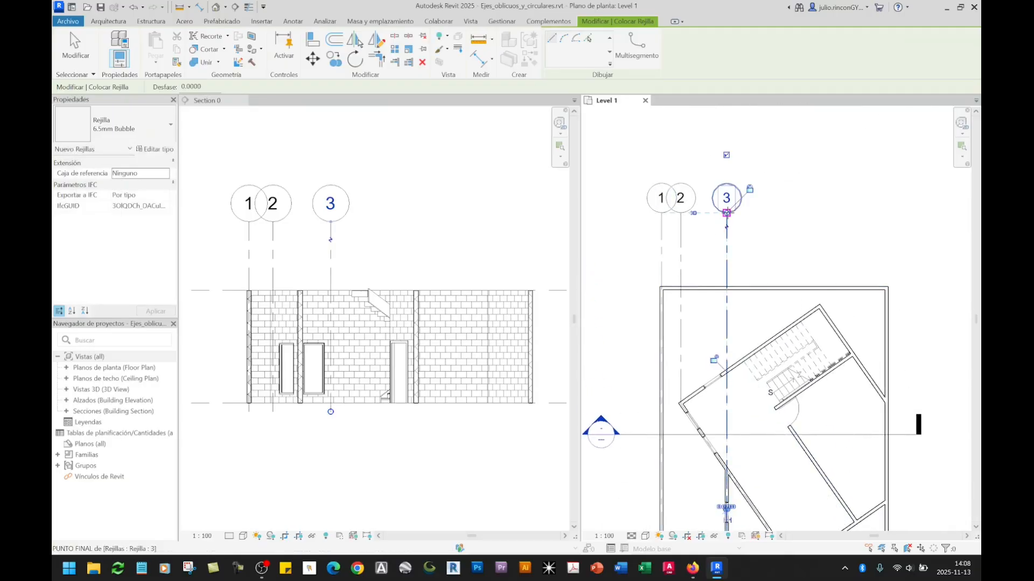
Sketch the oblique segment of a new multi-segment grid along the interior partition, from the lower oblique wall to the upper oblique wall by the stairs.
{"action": "middle_click_drag", "start_coordinate": [826, 432], "coordinate": [782, 339]}
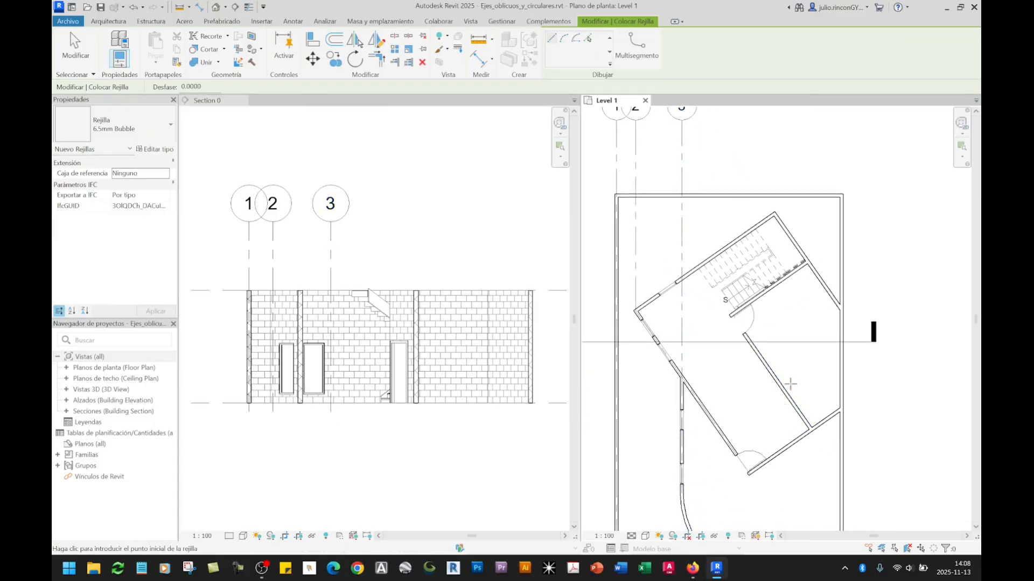
{"action": "middle_click_drag", "start_coordinate": [807, 409], "coordinate": [768, 407]}
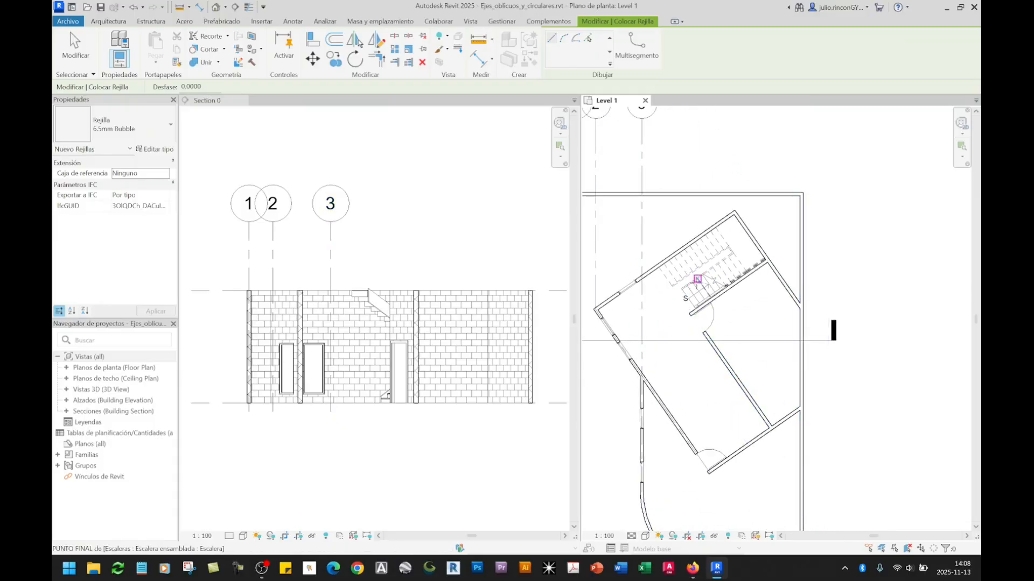
{"action": "left_click", "coordinate": [644, 53]}
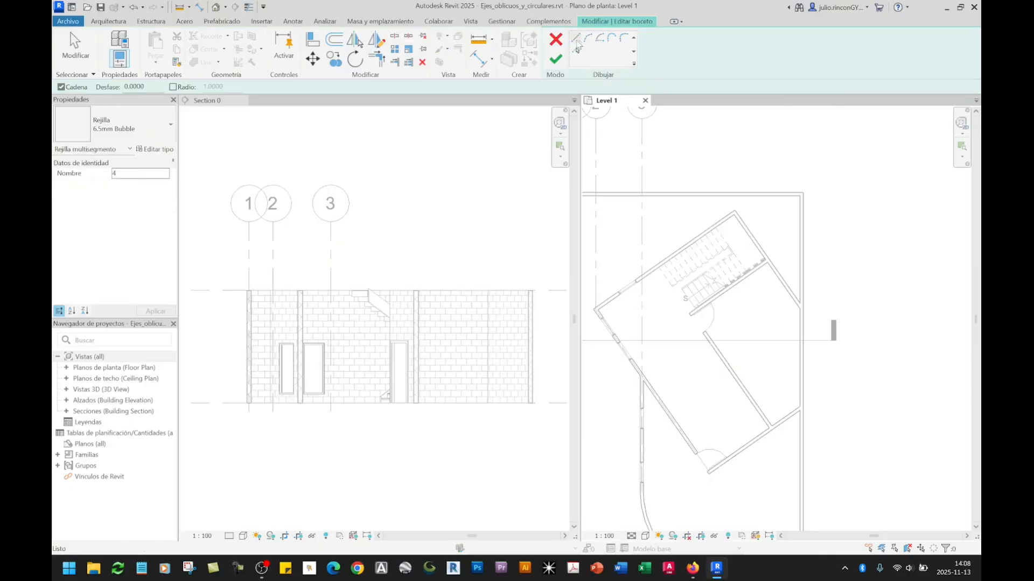
{"action": "scroll", "coordinate": [808, 419], "scroll_direction": "up", "scroll_amount": 5}
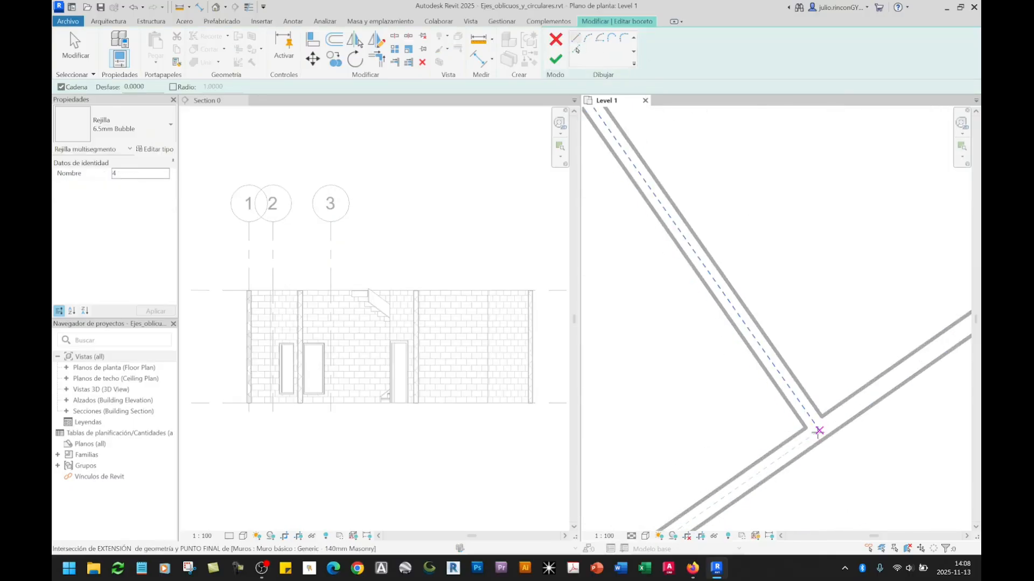
{"action": "left_click", "coordinate": [817, 431]}
{"action": "scroll", "coordinate": [853, 448], "scroll_direction": "down", "scroll_amount": 3}
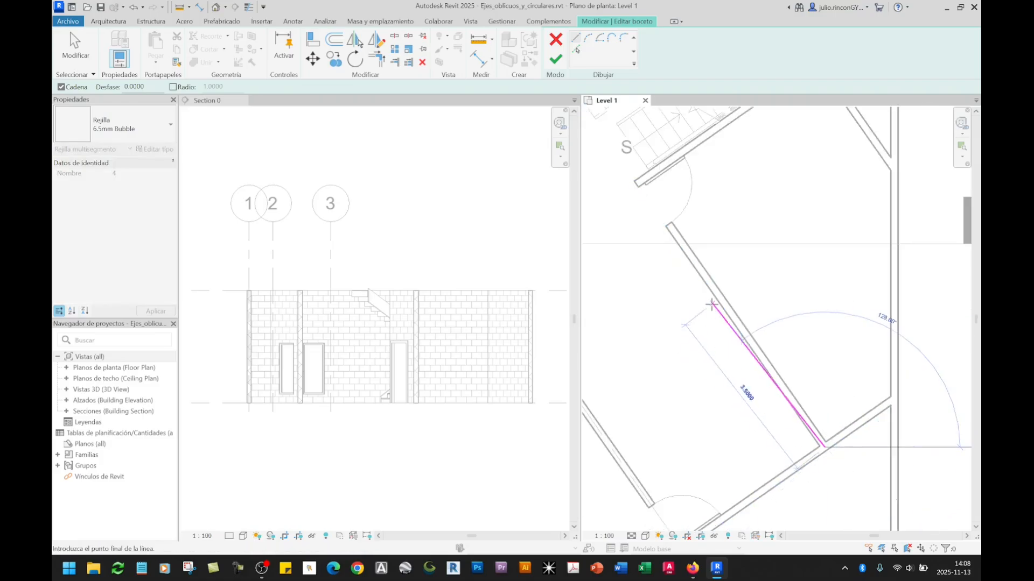
{"action": "scroll", "coordinate": [765, 394], "scroll_direction": "down", "scroll_amount": 4}
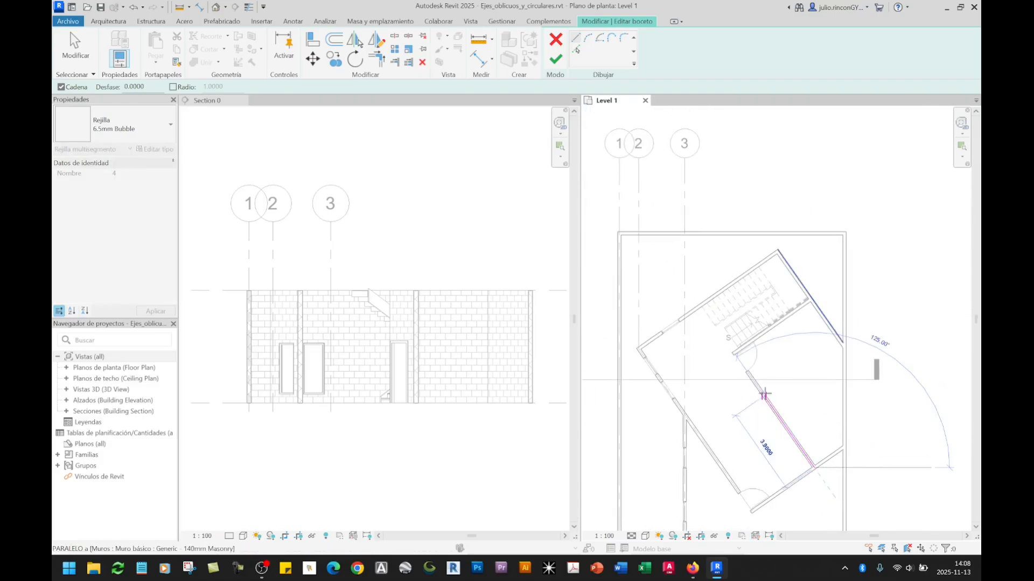
{"action": "left_click", "coordinate": [699, 306]}
Add a vertical segment up to level with grid 3's head, finish the multi-segment grid and check it in the section.
{"action": "middle_click_drag", "start_coordinate": [708, 236], "coordinate": [705, 314]}
{"action": "left_click", "coordinate": [699, 236]}
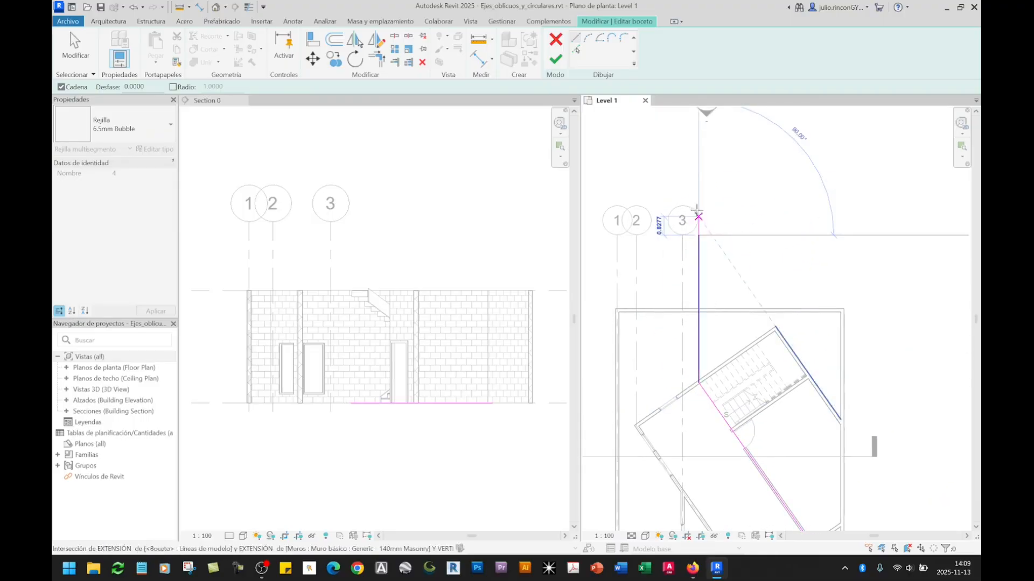
{"action": "key", "text": "Escape"}
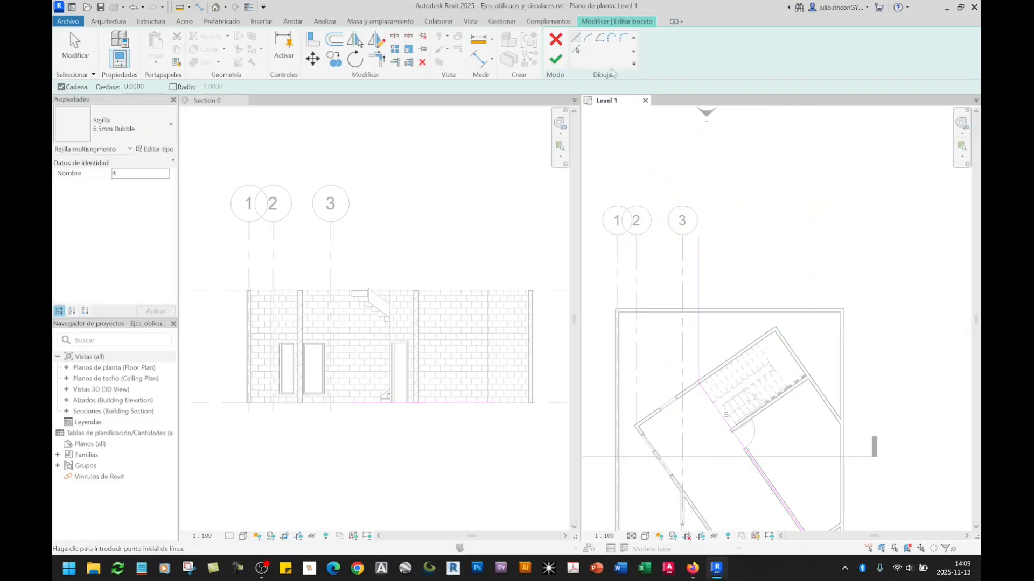
{"action": "left_click", "coordinate": [557, 60]}
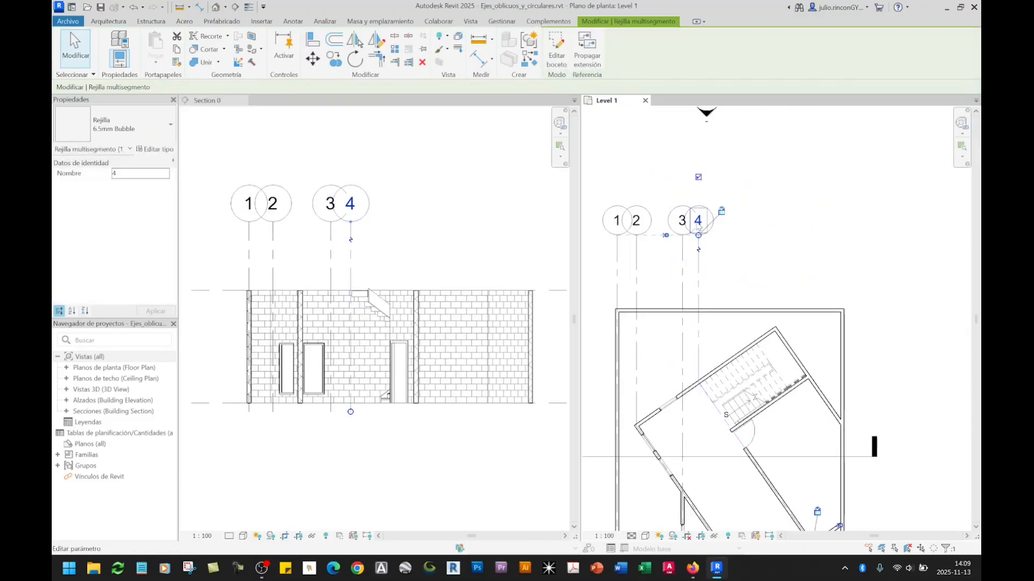
{"action": "scroll", "coordinate": [351, 239], "scroll_direction": "up", "scroll_amount": 2}
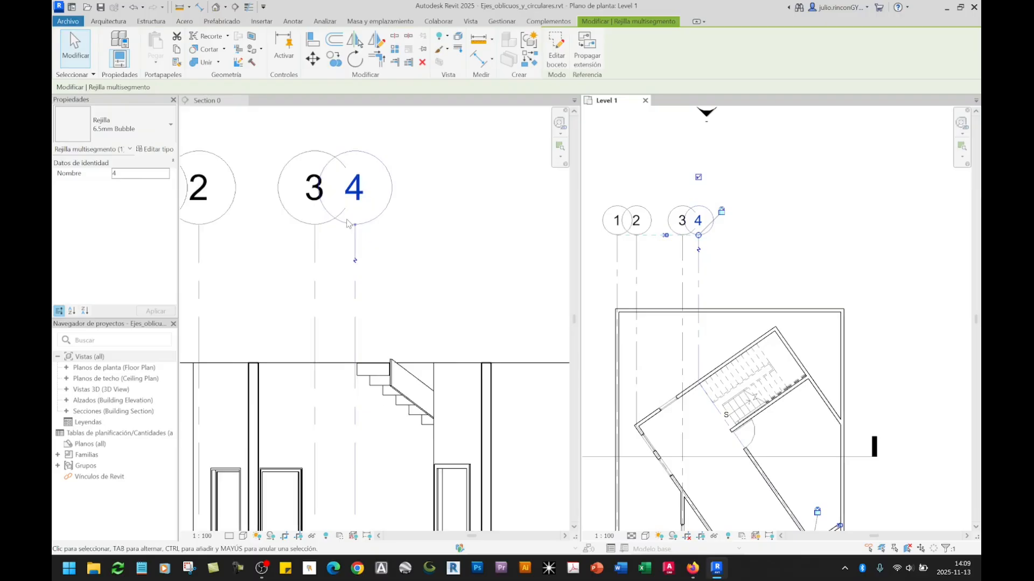
{"action": "scroll", "coordinate": [351, 239], "scroll_direction": "down", "scroll_amount": 2}
{"action": "left_click", "coordinate": [380, 254]}
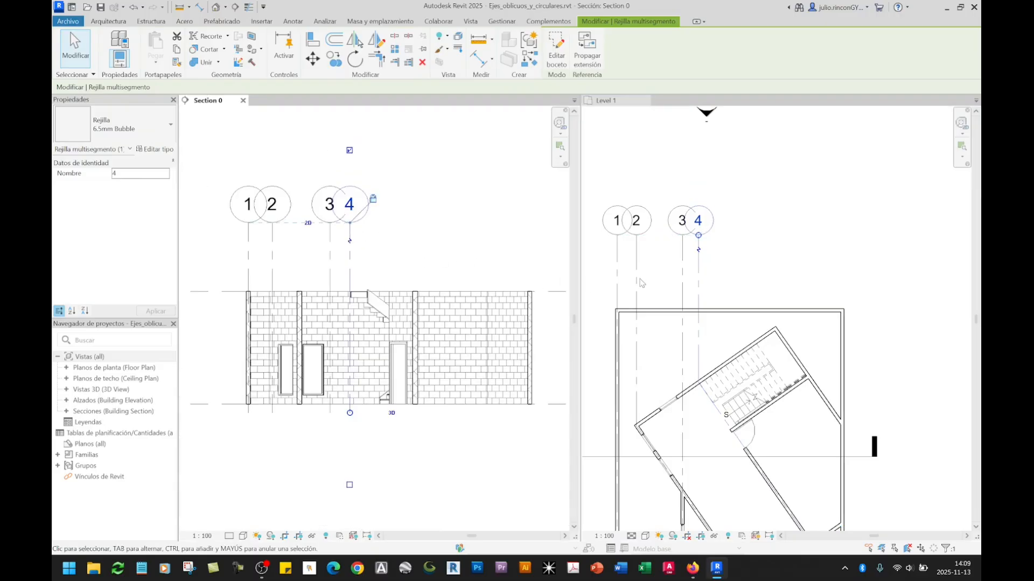
{"action": "left_click", "coordinate": [786, 439]}
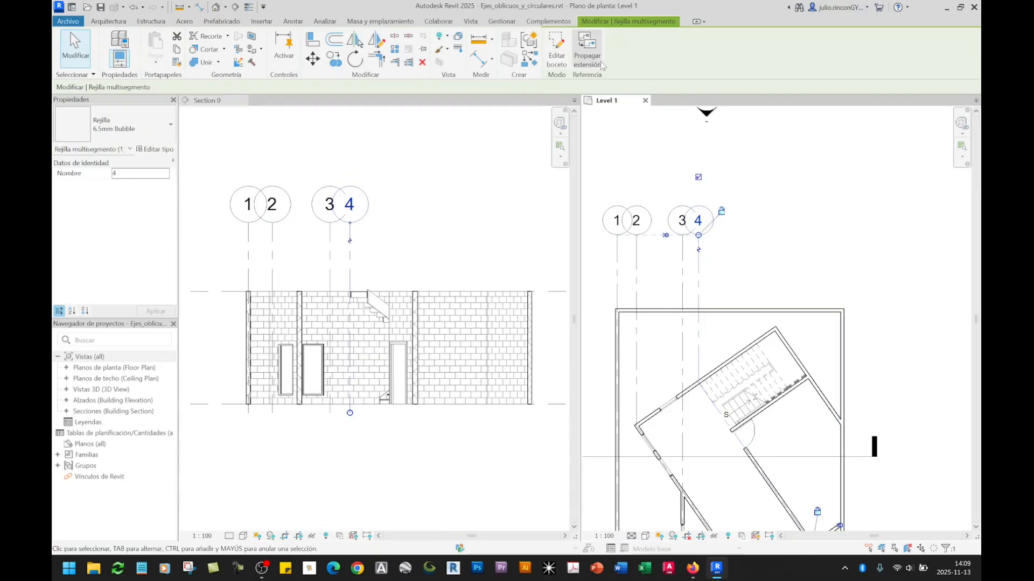
{"action": "left_click", "coordinate": [737, 260]}
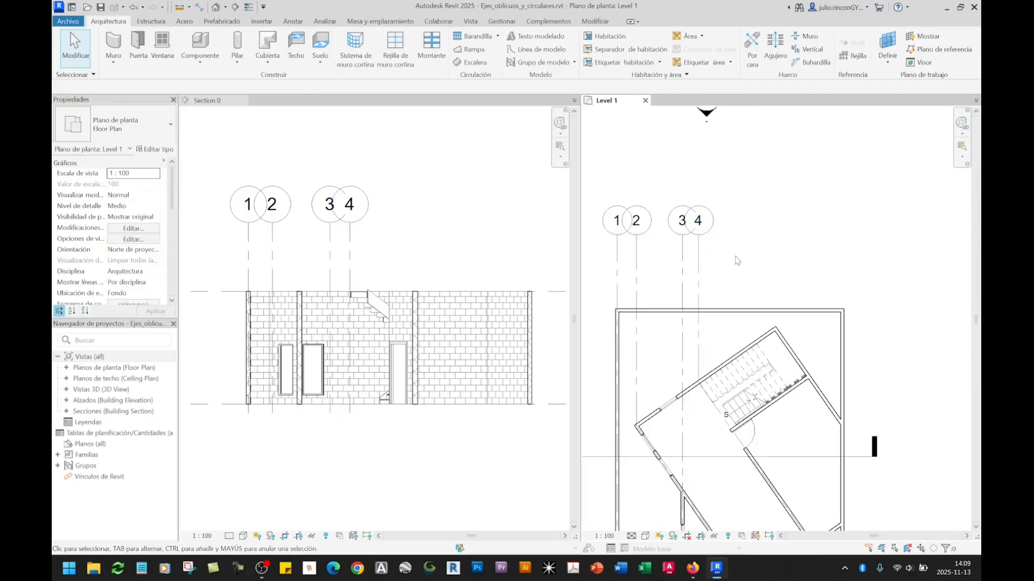
Sketch the oblique segment of another multi-segment grid along the wall beside the stairs, from the right exterior wall to the upper corner.
{"action": "key", "text": "g"}
{"action": "key", "text": "r"}
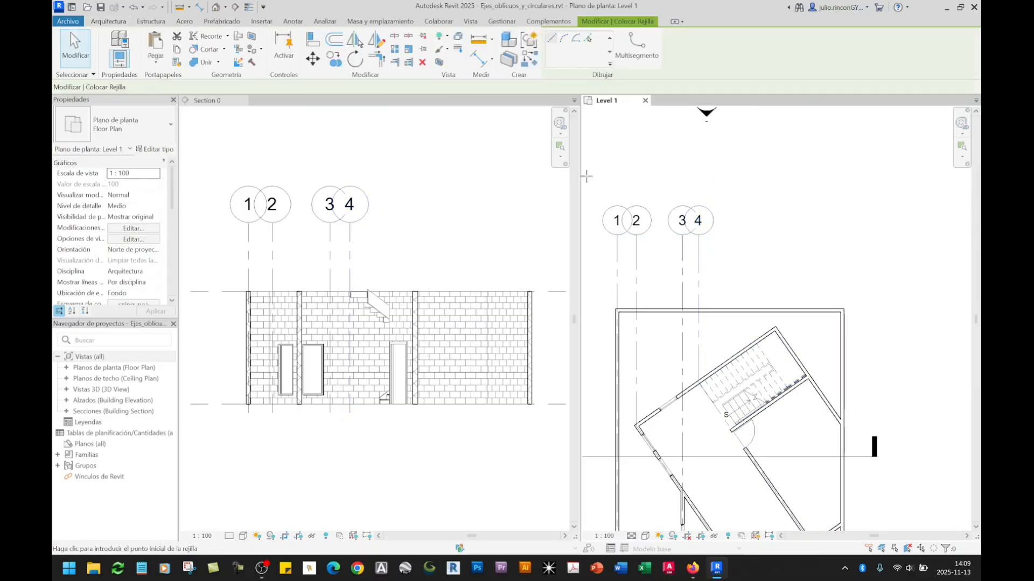
{"action": "left_click", "coordinate": [635, 48]}
{"action": "scroll", "coordinate": [837, 411], "scroll_direction": "up", "scroll_amount": 5}
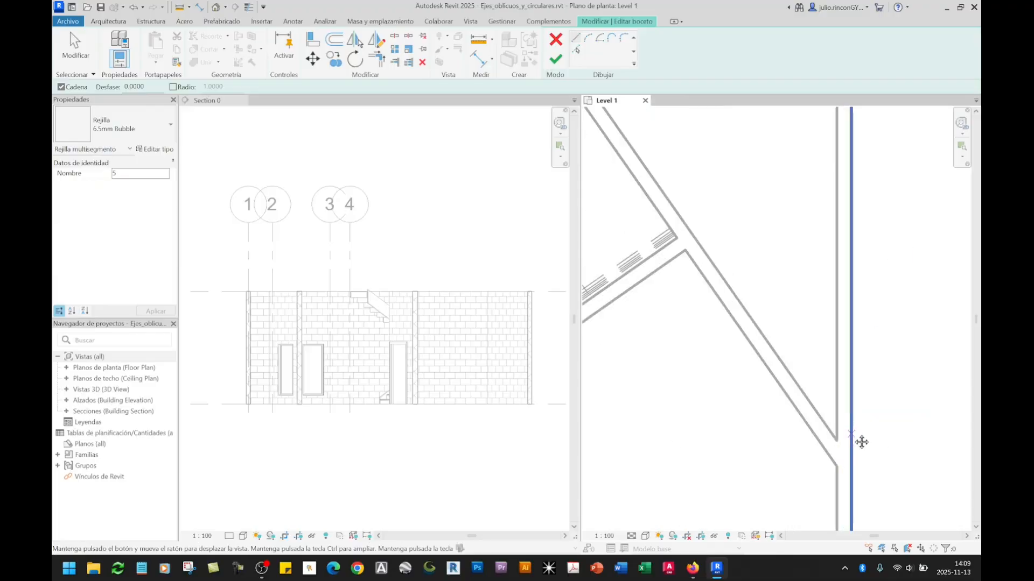
{"action": "left_click", "coordinate": [819, 337]}
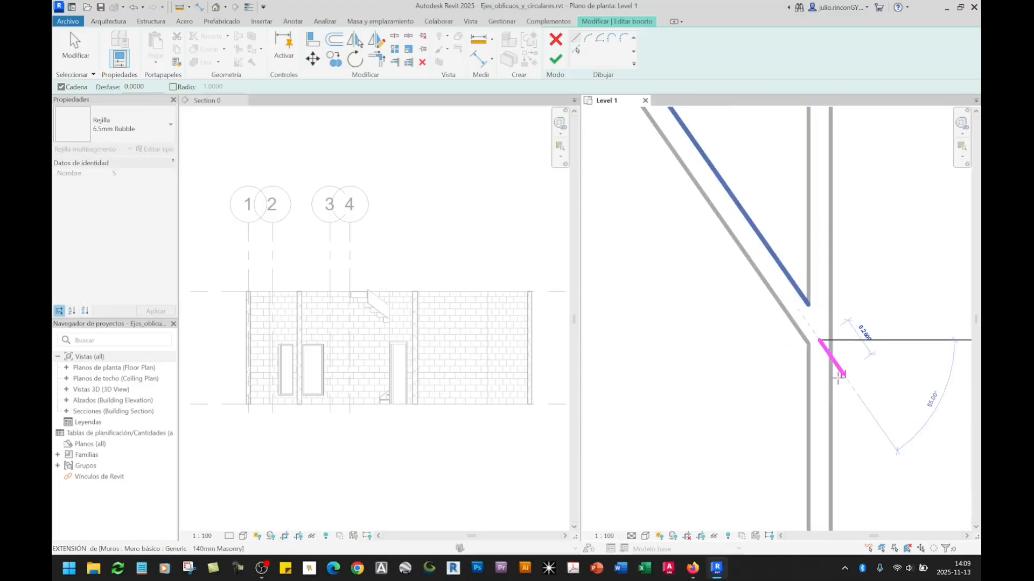
{"action": "scroll", "coordinate": [834, 379], "scroll_direction": "down", "scroll_amount": 5}
{"action": "scroll", "coordinate": [744, 246], "scroll_direction": "up", "scroll_amount": 2}
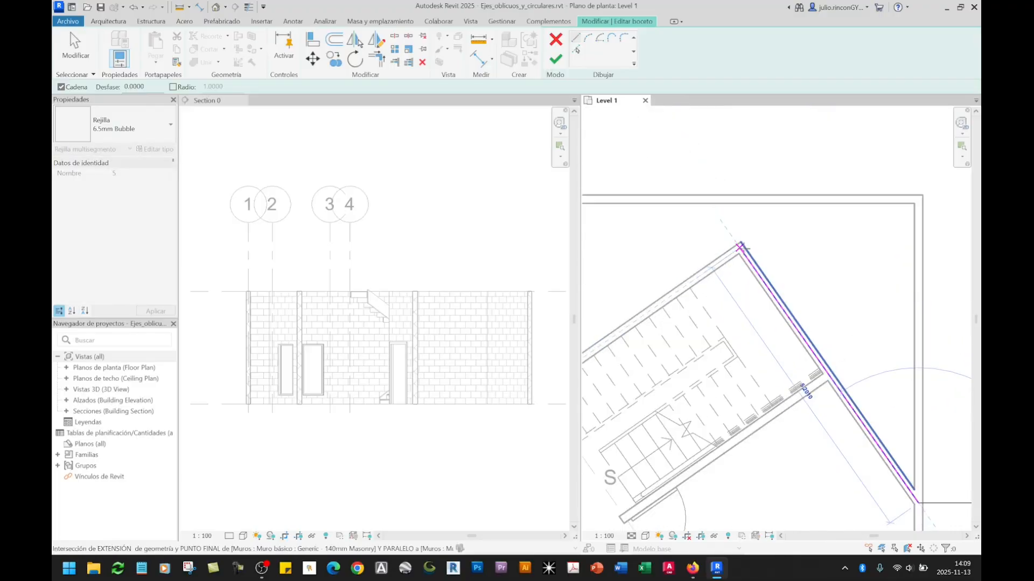
{"action": "left_click", "coordinate": [742, 246]}
Add a vertical segment about 4.15 m long up to level with the other grid heads and finish the multi-segment grid.
{"action": "scroll", "coordinate": [744, 249], "scroll_direction": "down", "scroll_amount": 5}
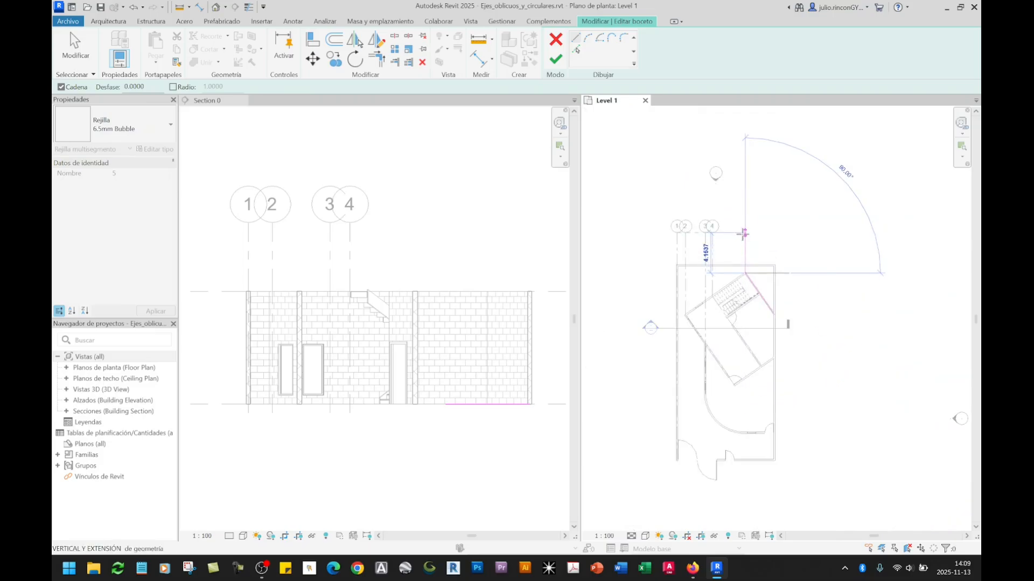
{"action": "left_click", "coordinate": [743, 233]}
{"action": "scroll", "coordinate": [744, 237], "scroll_direction": "up", "scroll_amount": 2}
{"action": "key", "text": "Escape"}
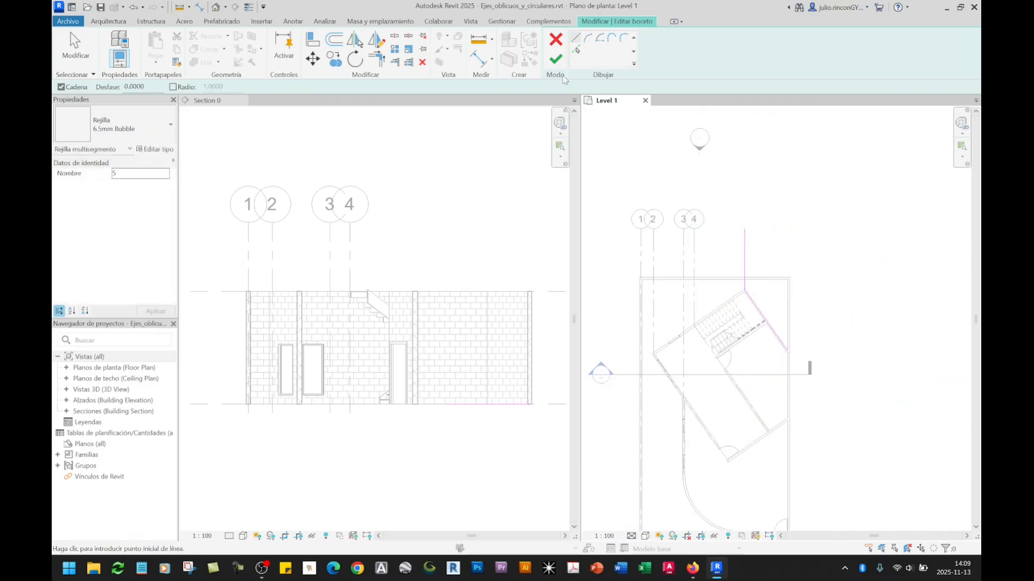
{"action": "left_click", "coordinate": [555, 59]}
{"action": "mouse_move", "coordinate": [744, 295]}
{"action": "middle_mouse_down"}
{"action": "mouse_move", "coordinate": [707, 289]}
{"action": "mouse_move", "coordinate": [695, 257]}
{"action": "middle_mouse_up"}
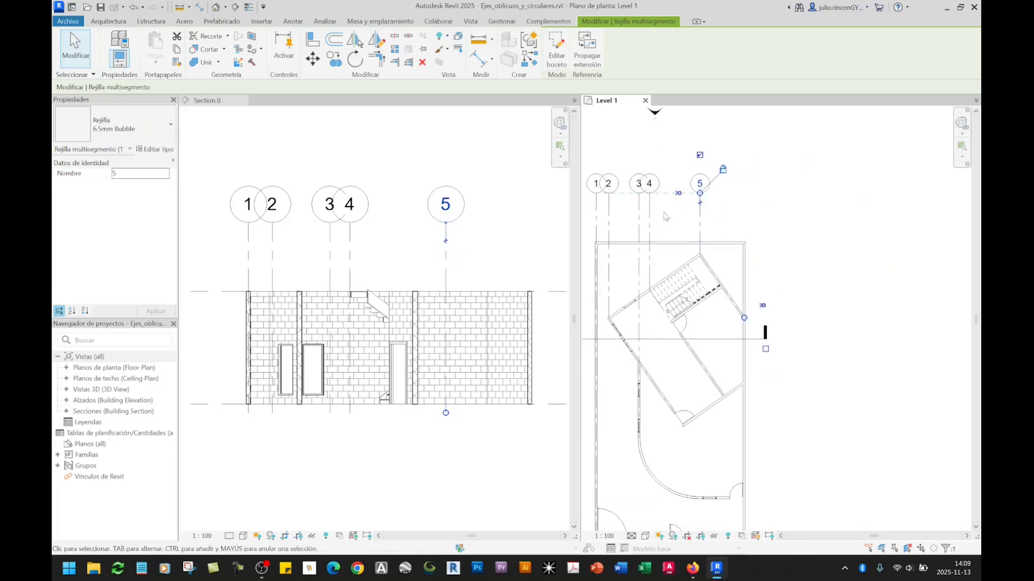
{"action": "left_click", "coordinate": [619, 198]}
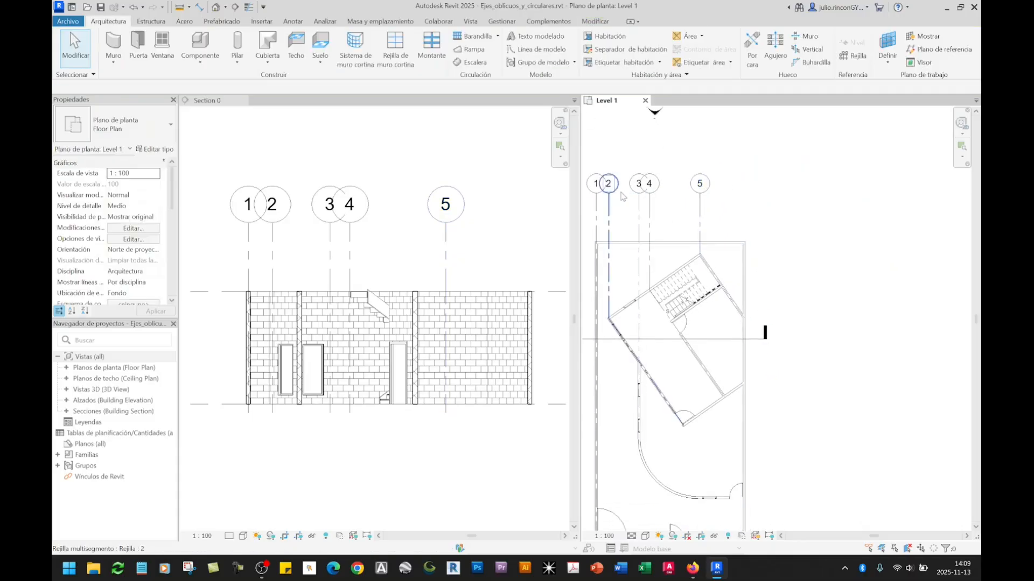
Place a straight vertical grid along the right exterior wall, from its lower corner up to level with grid 5's head.
{"action": "key", "text": "g"}
{"action": "key", "text": "r"}
{"action": "middle_click_drag", "start_coordinate": [780, 413], "coordinate": [801, 260]}
{"action": "scroll", "coordinate": [782, 361], "scroll_direction": "up", "scroll_amount": 5}
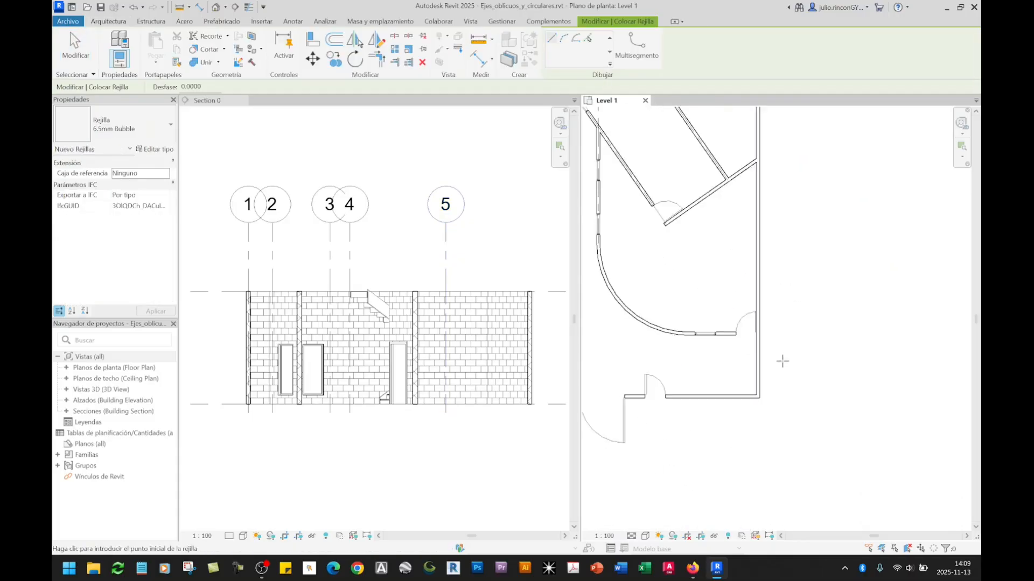
{"action": "left_click", "coordinate": [738, 435]}
{"action": "scroll", "coordinate": [739, 444], "scroll_direction": "down", "scroll_amount": 3}
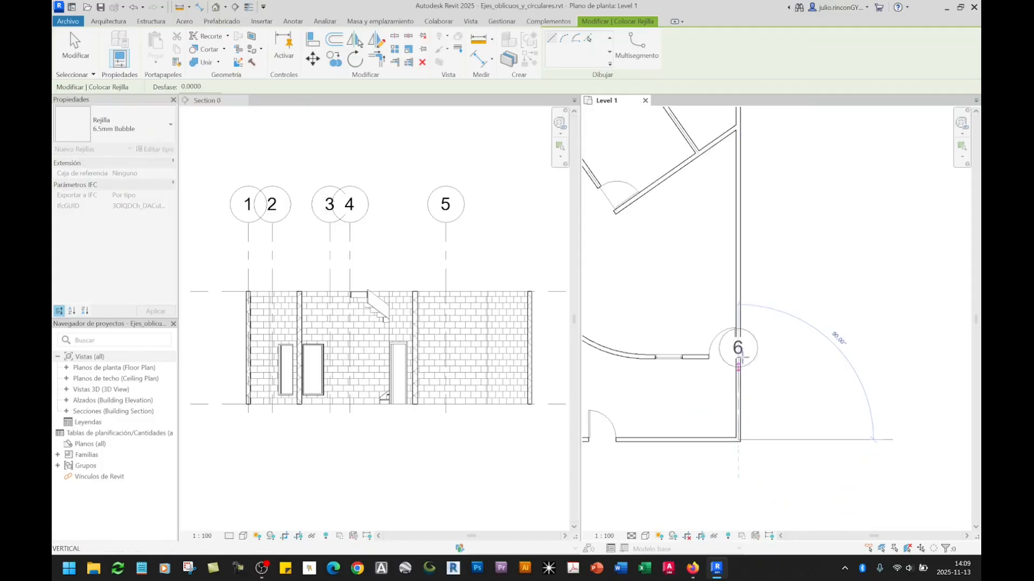
{"action": "middle_click_drag", "start_coordinate": [769, 152], "coordinate": [824, 454]}
{"action": "scroll", "coordinate": [824, 455], "scroll_direction": "down", "scroll_amount": 2}
{"action": "middle_click_drag", "start_coordinate": [820, 258], "coordinate": [831, 362]}
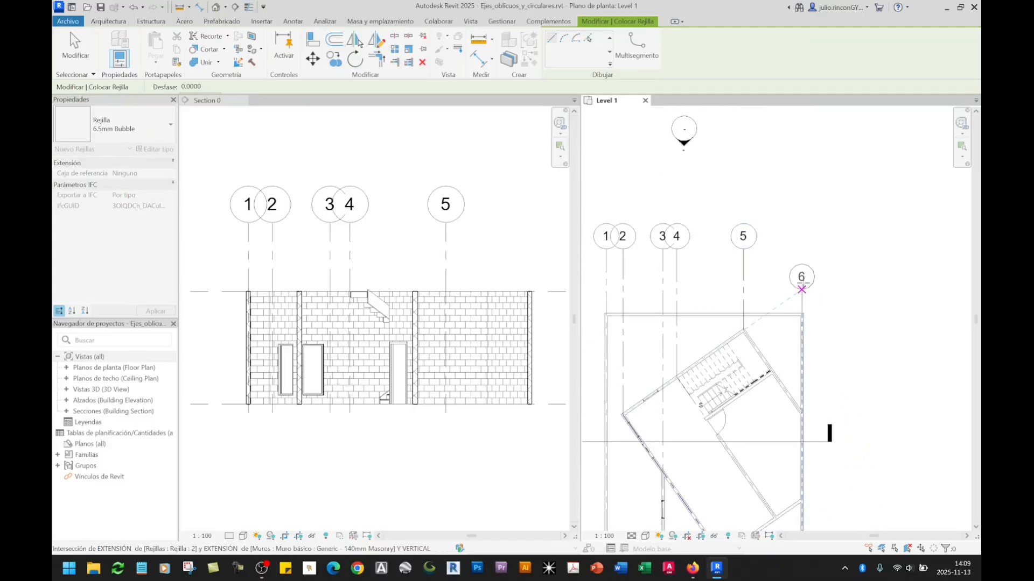
{"action": "left_click", "coordinate": [801, 249]}
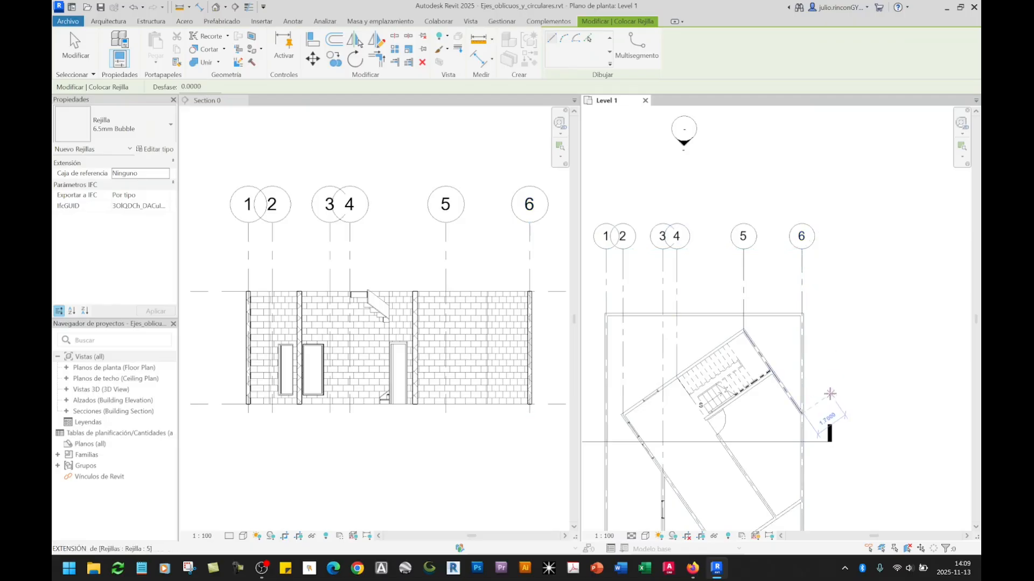
Set the view scale of Section 0 to 1:50.
{"action": "scroll", "coordinate": [824, 414], "scroll_direction": "down", "scroll_amount": 2}
{"action": "middle_click_drag", "start_coordinate": [858, 406], "coordinate": [880, 326]}
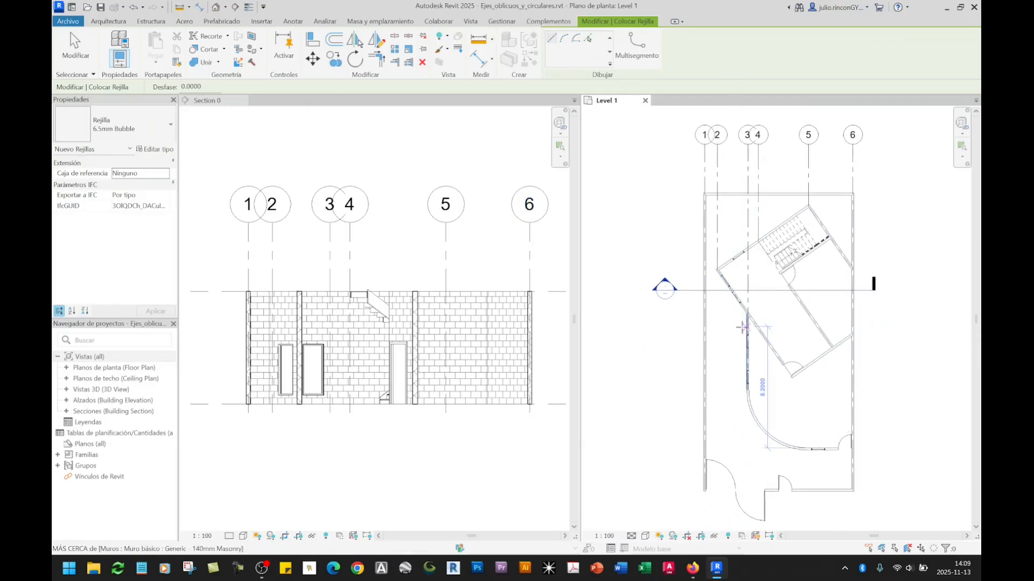
{"action": "left_click", "coordinate": [208, 538]}
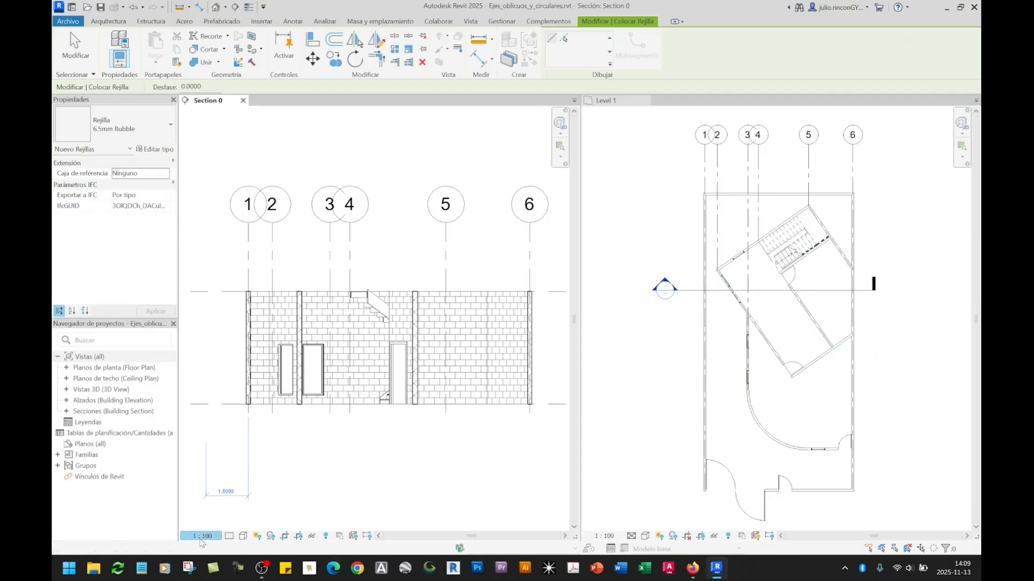
{"action": "left_click", "coordinate": [202, 536]}
{"action": "left_click", "coordinate": [222, 448]}
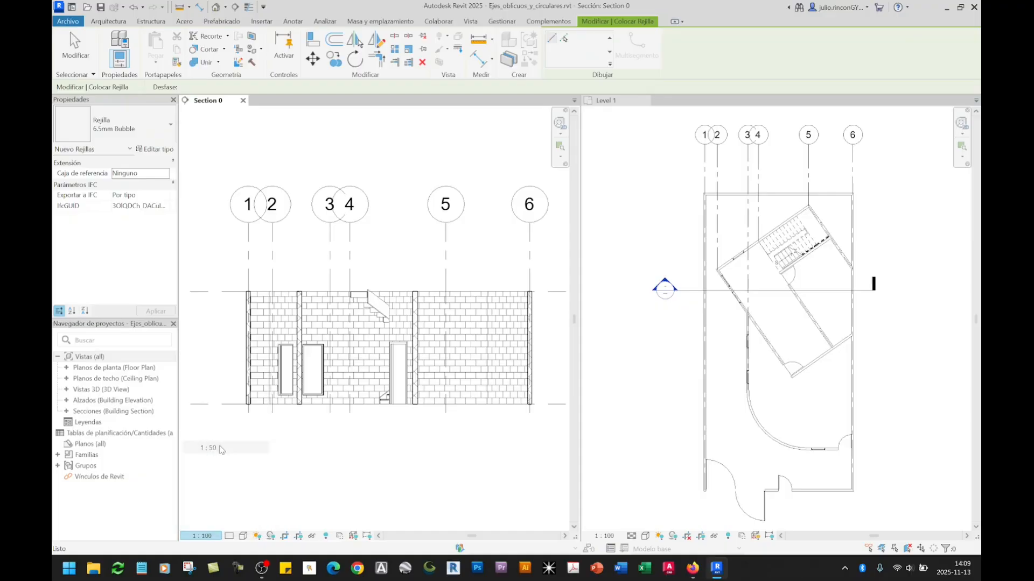
Set the view scale of the Level 1 floor plan to 1:50.
{"action": "left_click", "coordinate": [632, 540]}
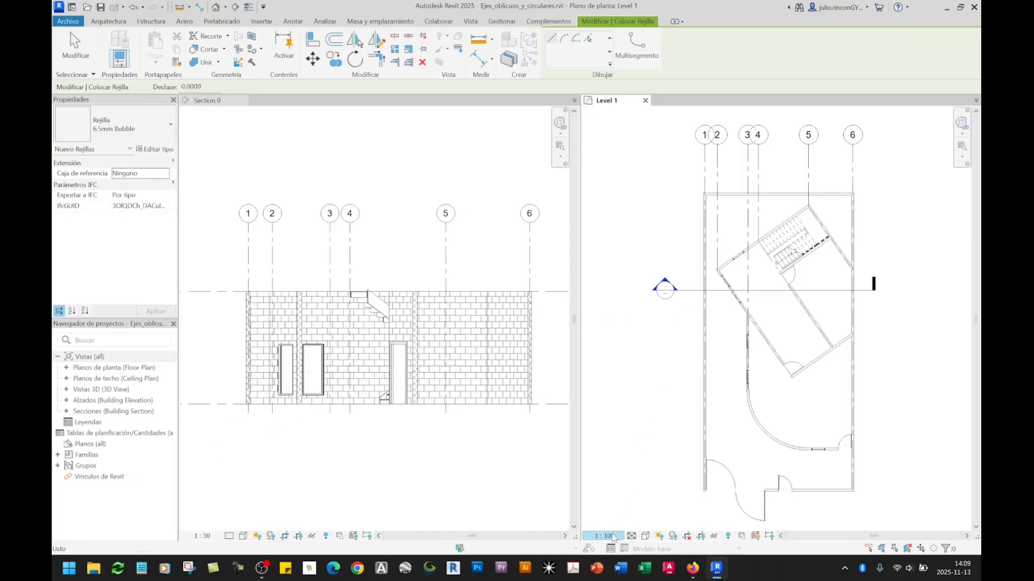
{"action": "left_click", "coordinate": [604, 536]}
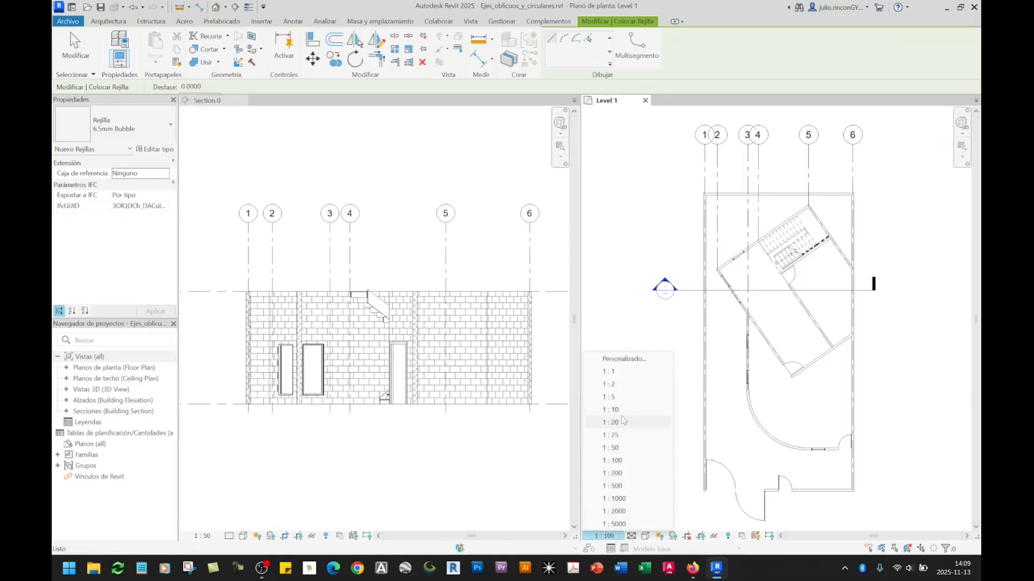
{"action": "left_click", "coordinate": [614, 448]}
{"action": "key", "text": "Escape"}
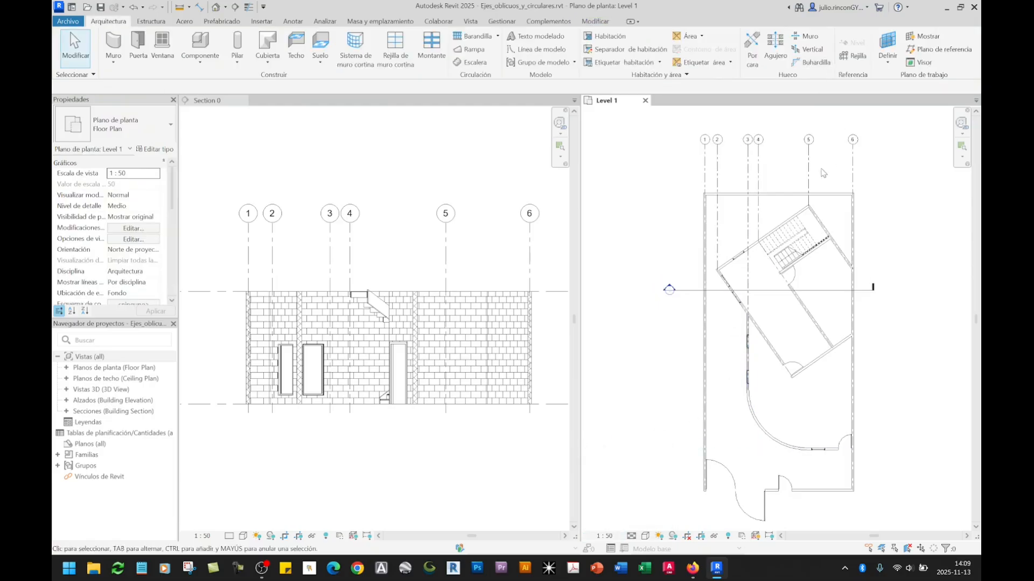
Place a straight horizontal grid along the upper exterior wall, from its right corner out past the left exterior wall.
{"action": "scroll", "coordinate": [822, 173], "scroll_direction": "up", "scroll_amount": 4}
{"action": "scroll", "coordinate": [822, 173], "scroll_direction": "down", "scroll_amount": 4}
{"action": "scroll", "coordinate": [833, 267], "scroll_direction": "up", "scroll_amount": 3}
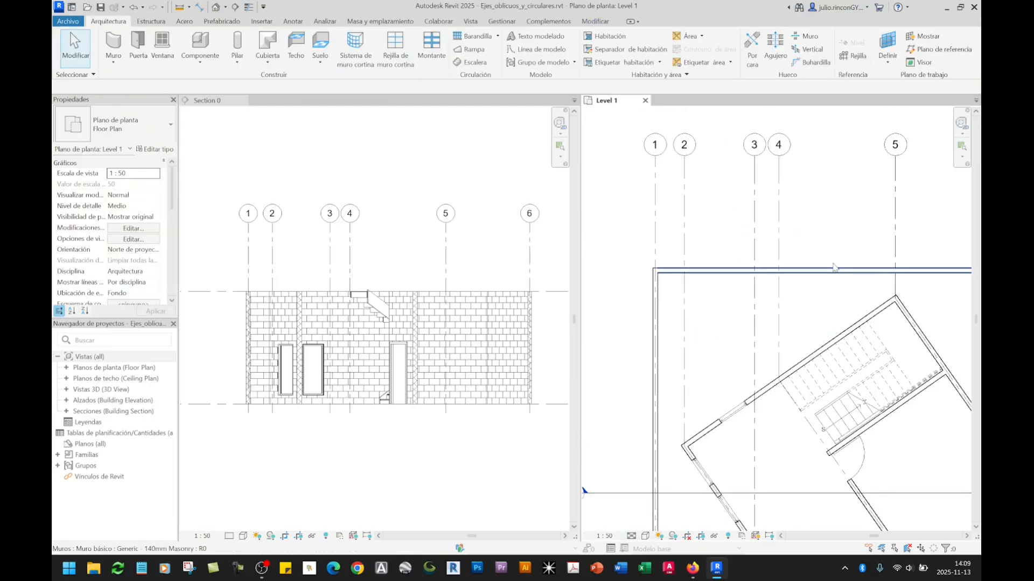
{"action": "middle_click_drag", "start_coordinate": [826, 280], "coordinate": [785, 242]}
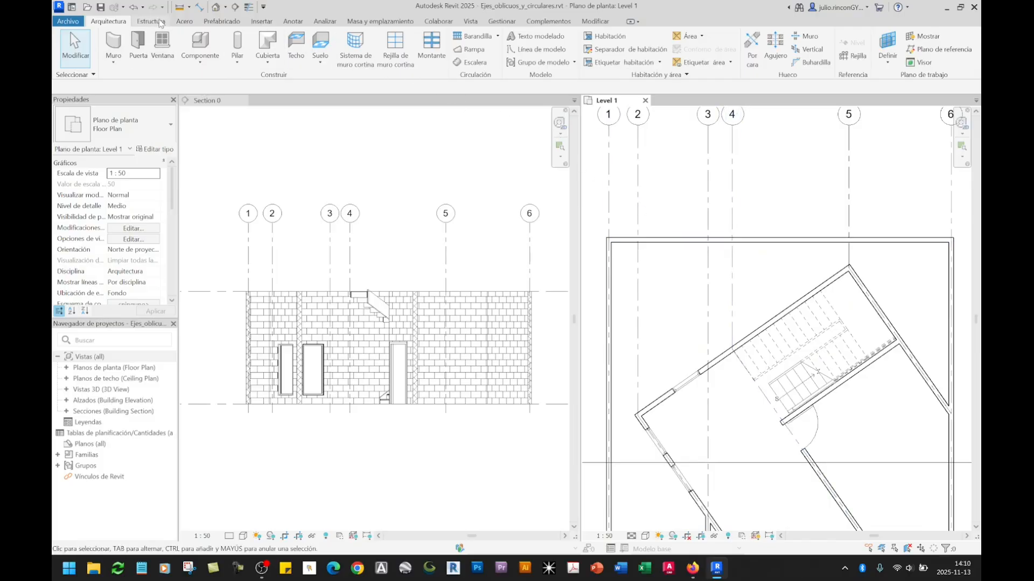
{"action": "left_click", "coordinate": [855, 56]}
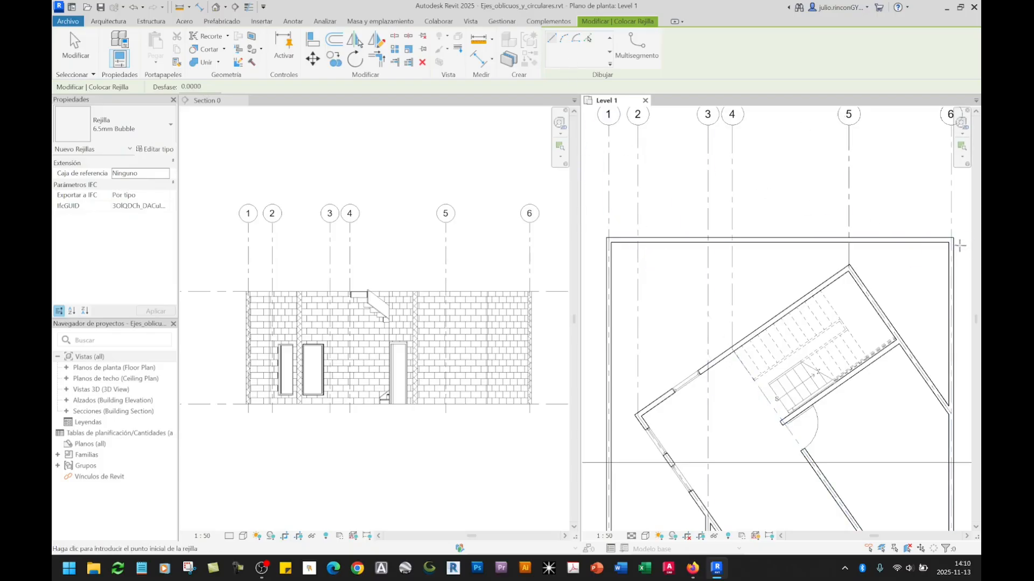
{"action": "scroll", "coordinate": [950, 239], "scroll_direction": "up", "scroll_amount": 3}
{"action": "left_click", "coordinate": [937, 238]}
{"action": "scroll", "coordinate": [938, 239], "scroll_direction": "down", "scroll_amount": 5}
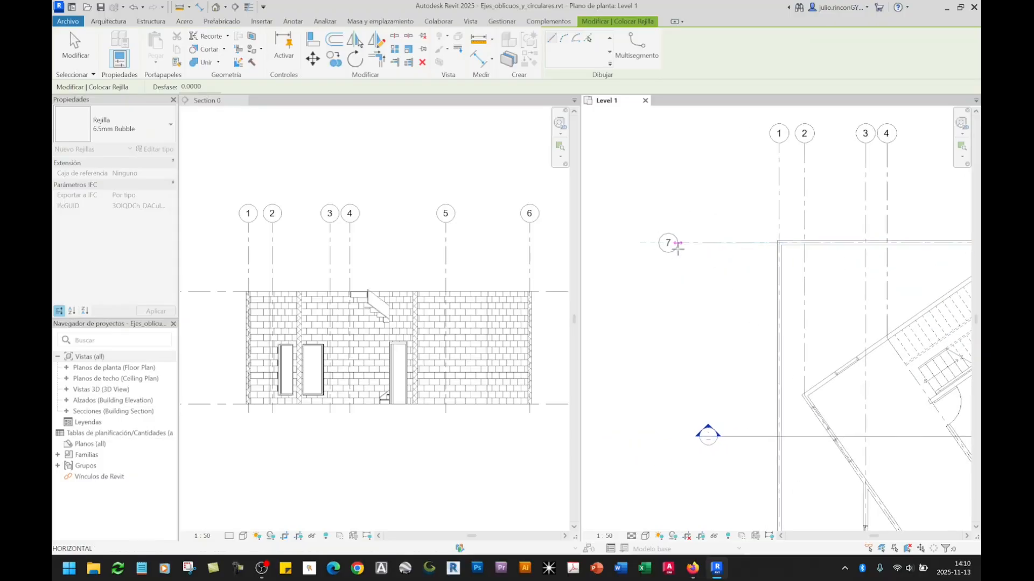
{"action": "left_click", "coordinate": [682, 243]}
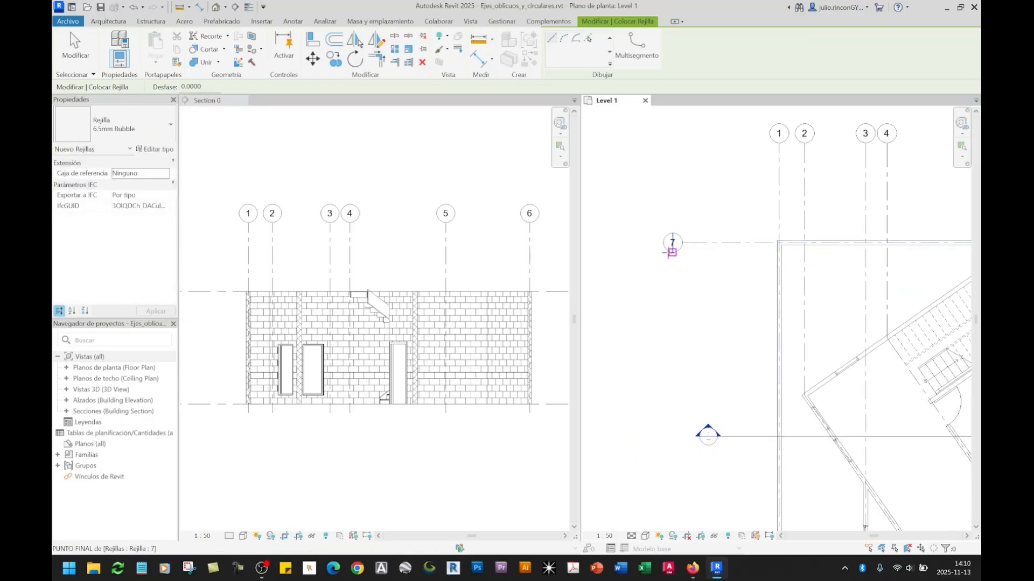
Rename the new horizontal grid as A.
{"action": "key", "text": "Escape"}
{"action": "key", "text": "Escape"}
{"action": "left_click", "coordinate": [672, 249]}
{"action": "left_click", "coordinate": [672, 244]}
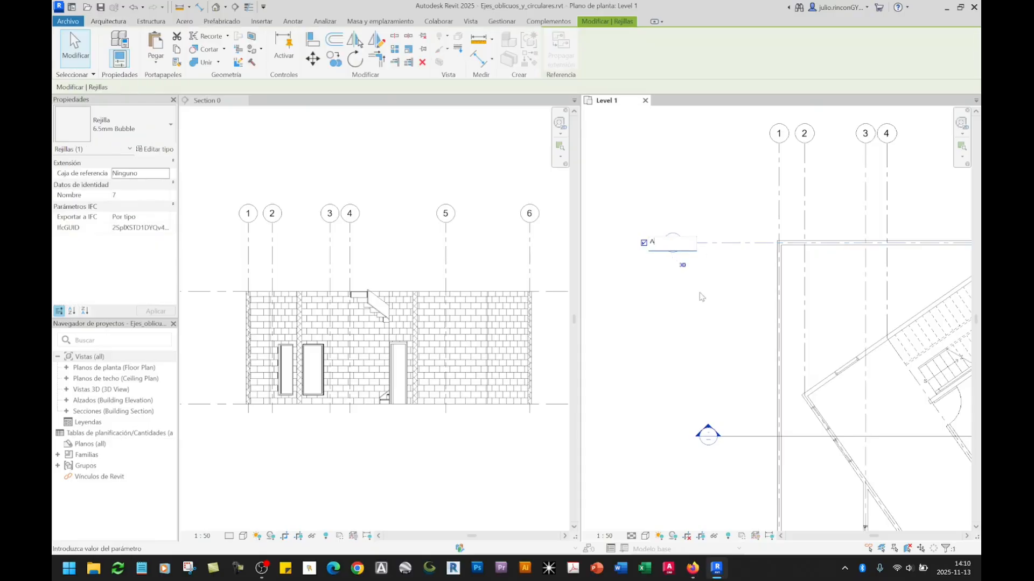
{"action": "key", "text": "Return"}
{"action": "scroll", "coordinate": [700, 266], "scroll_direction": "down", "scroll_amount": 4}
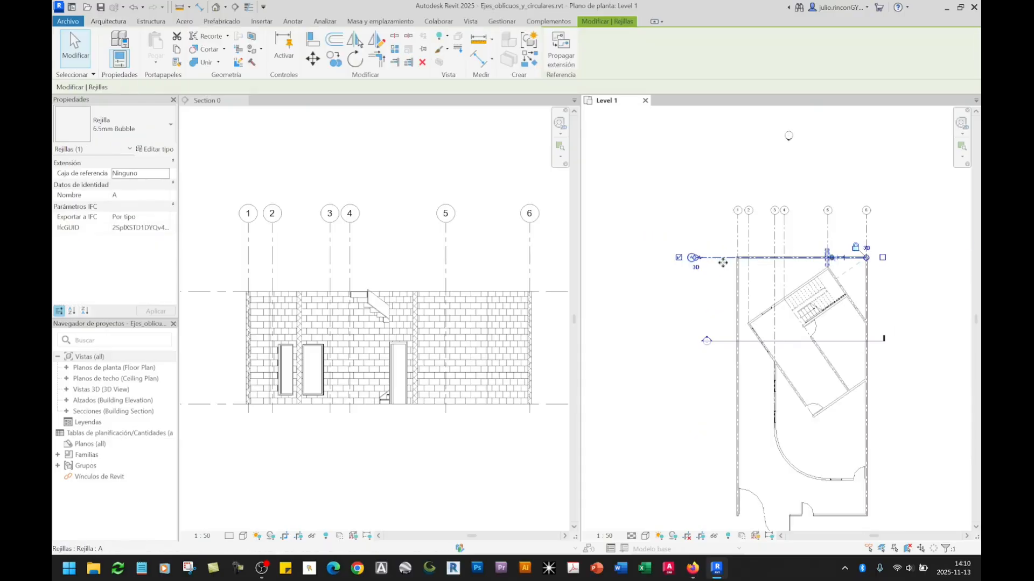
{"action": "key", "text": "Escape"}
{"action": "scroll", "coordinate": [716, 269], "scroll_direction": "up", "scroll_amount": 4}
{"action": "scroll", "coordinate": [748, 255], "scroll_direction": "down", "scroll_amount": 2}
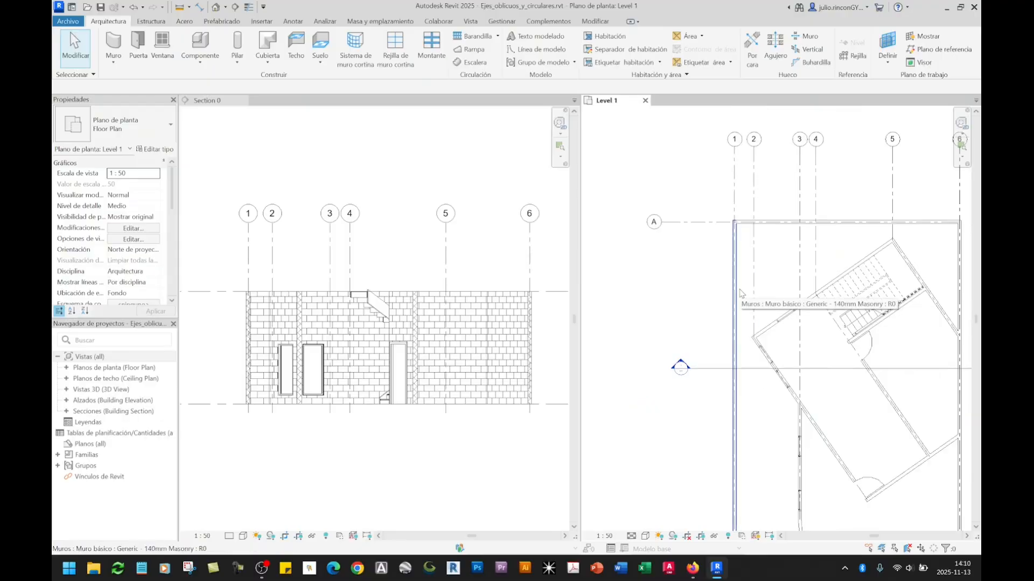
{"action": "key", "text": "alt"}
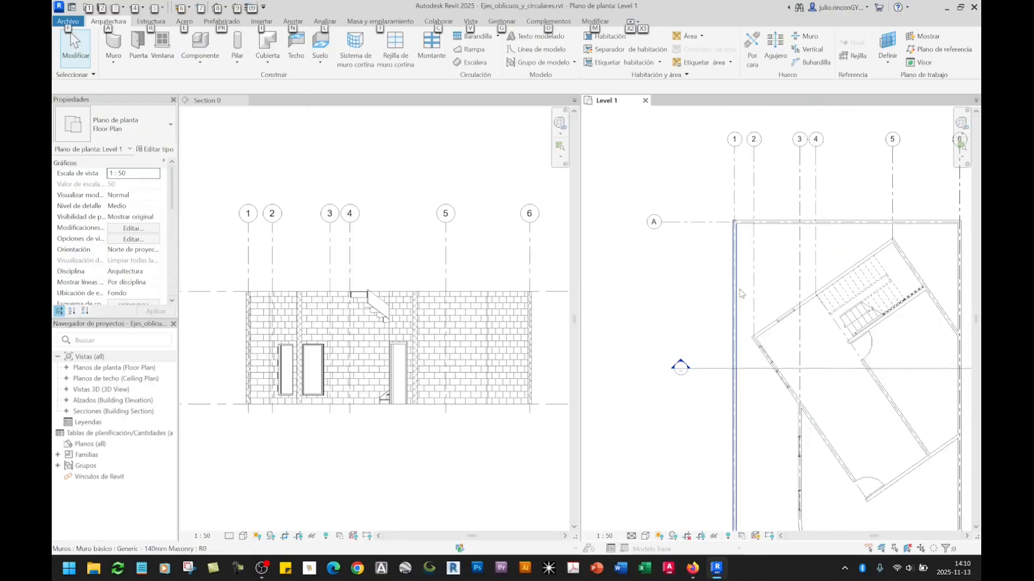
{"action": "middle_click_drag", "start_coordinate": [810, 186], "coordinate": [754, 221]}
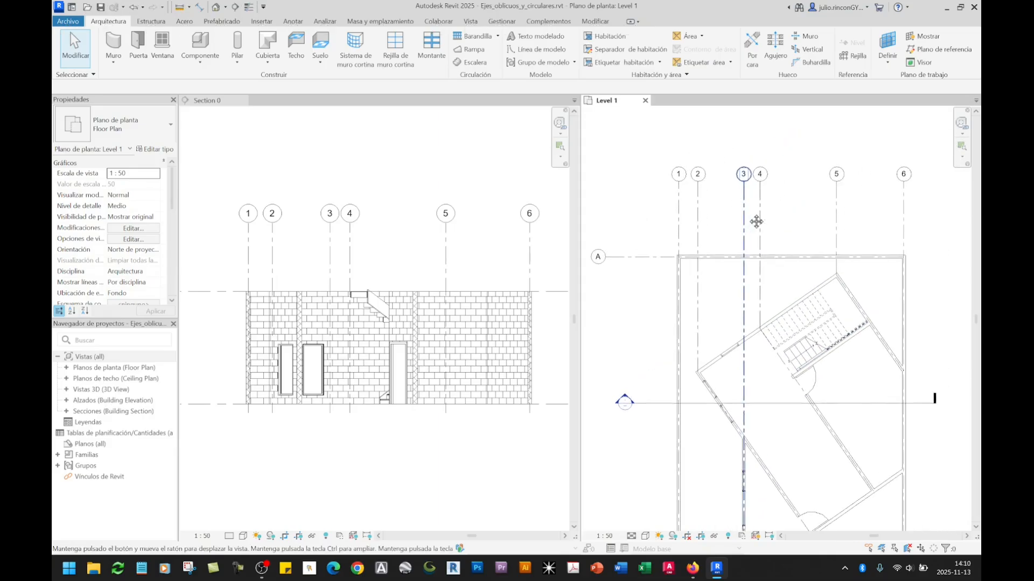
{"action": "middle_click_drag", "start_coordinate": [702, 361], "coordinate": [748, 336]}
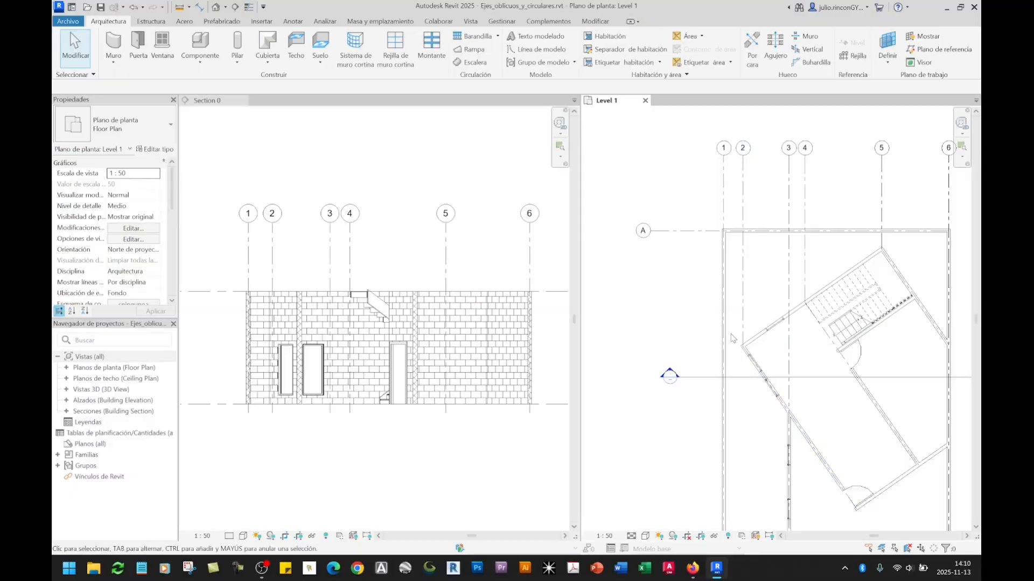
Start a multi-segment grid and sketch its oblique segment along the rotated room's upper wall, from the upper corner to the left corner.
{"action": "middle_click_drag", "start_coordinate": [715, 254], "coordinate": [687, 192]}
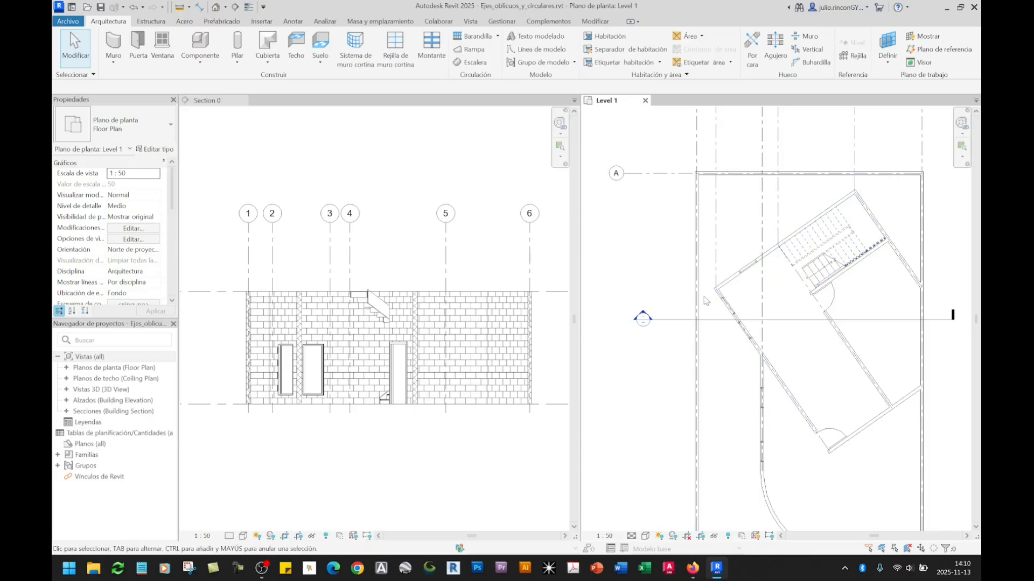
{"action": "key", "text": "g"}
{"action": "key", "text": "r"}
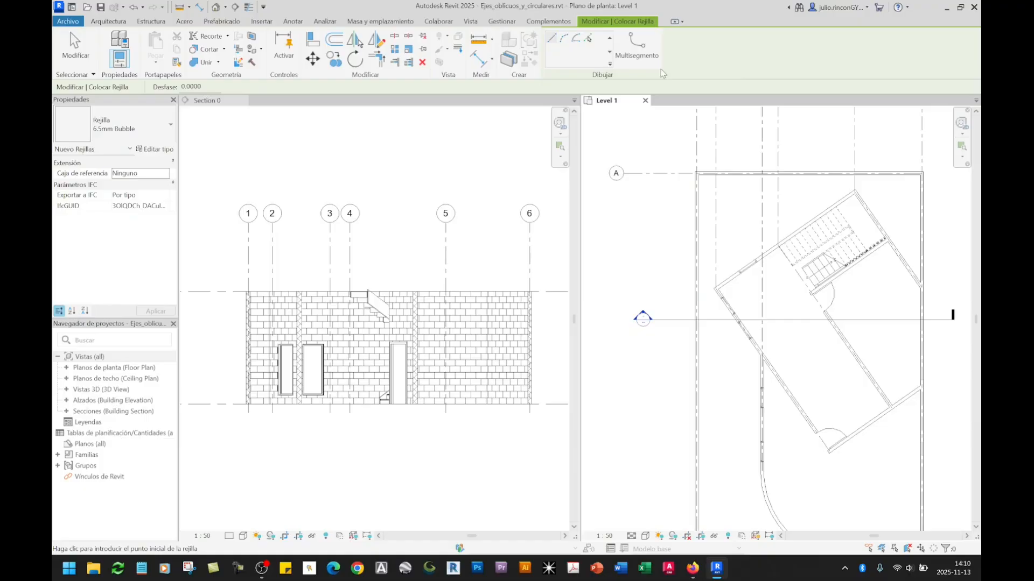
{"action": "left_click", "coordinate": [636, 52]}
{"action": "scroll", "coordinate": [861, 202], "scroll_direction": "up", "scroll_amount": 5}
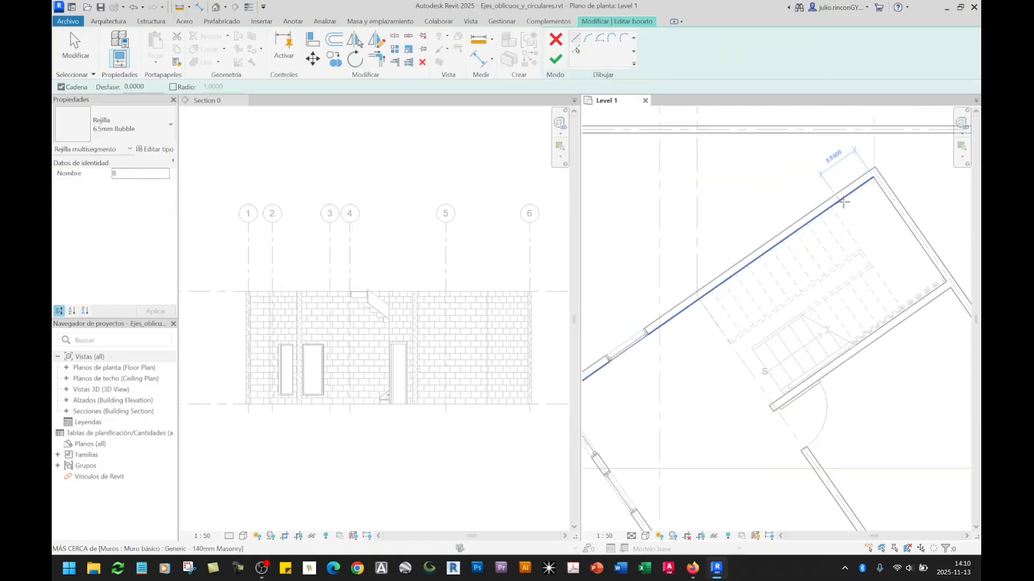
{"action": "left_click", "coordinate": [805, 249]}
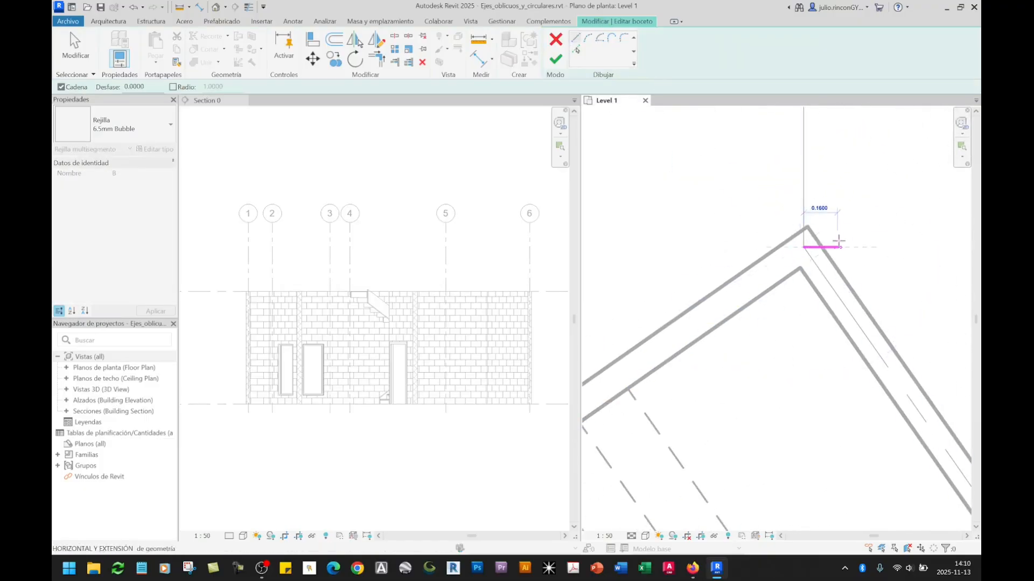
{"action": "scroll", "coordinate": [848, 243], "scroll_direction": "down", "scroll_amount": 5}
{"action": "middle_click_drag", "start_coordinate": [715, 342], "coordinate": [883, 208]}
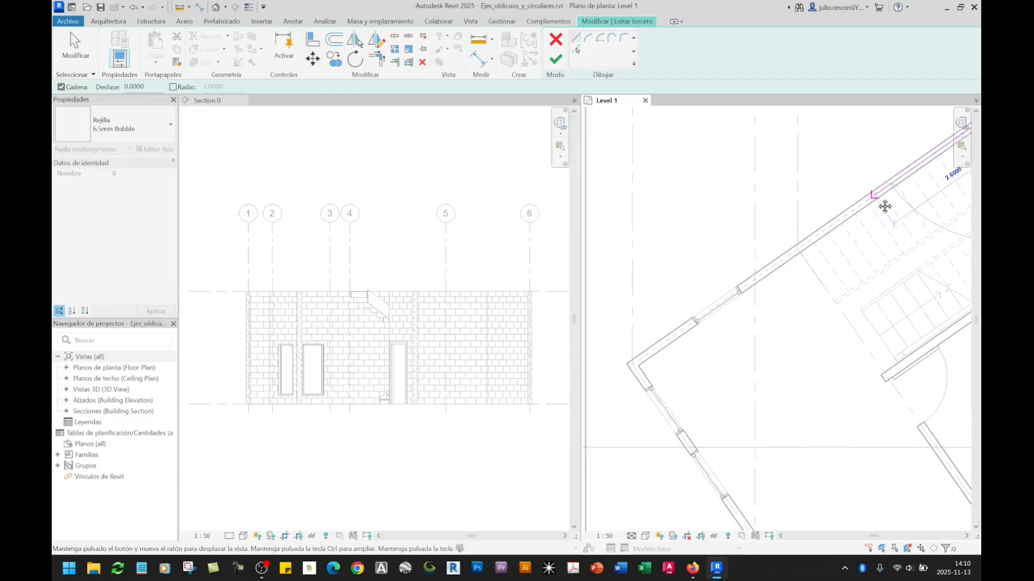
{"action": "left_click", "coordinate": [634, 364]}
Add a horizontal segment from the left corner out to align with grid A's head and finish the multi-segment grid.
{"action": "scroll", "coordinate": [634, 365], "scroll_direction": "down", "scroll_amount": 4}
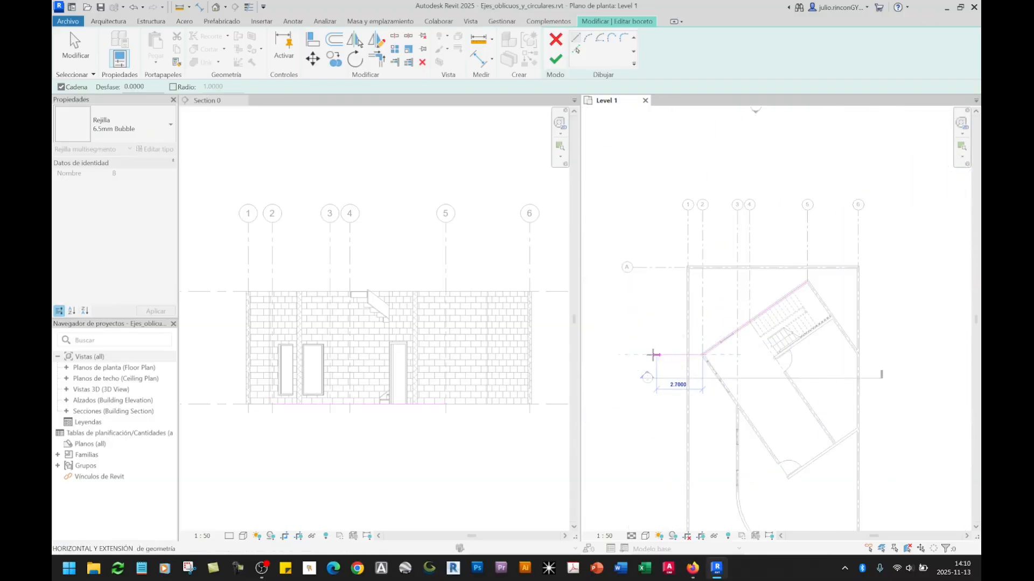
{"action": "left_click", "coordinate": [632, 355]}
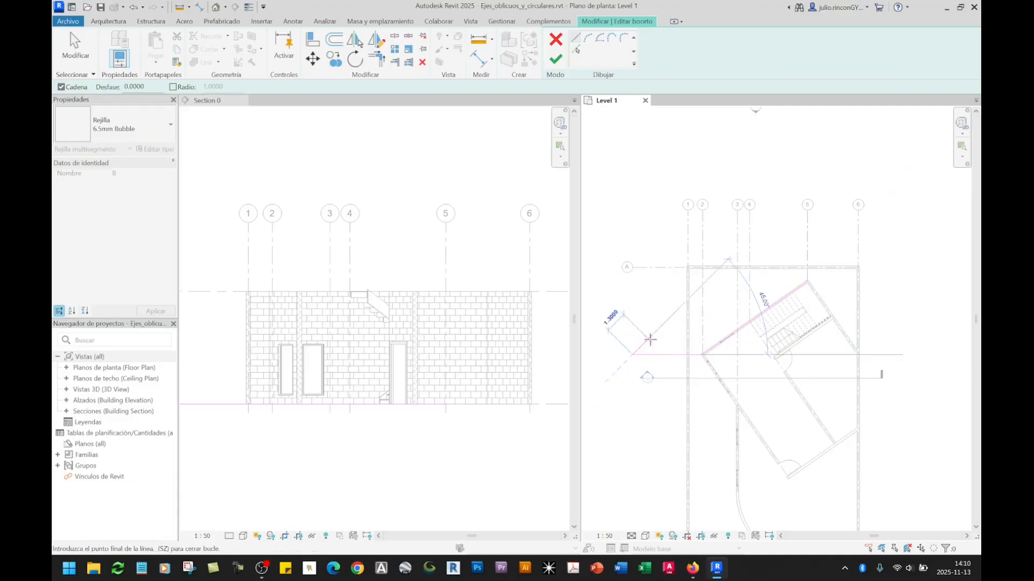
{"action": "left_click", "coordinate": [555, 60]}
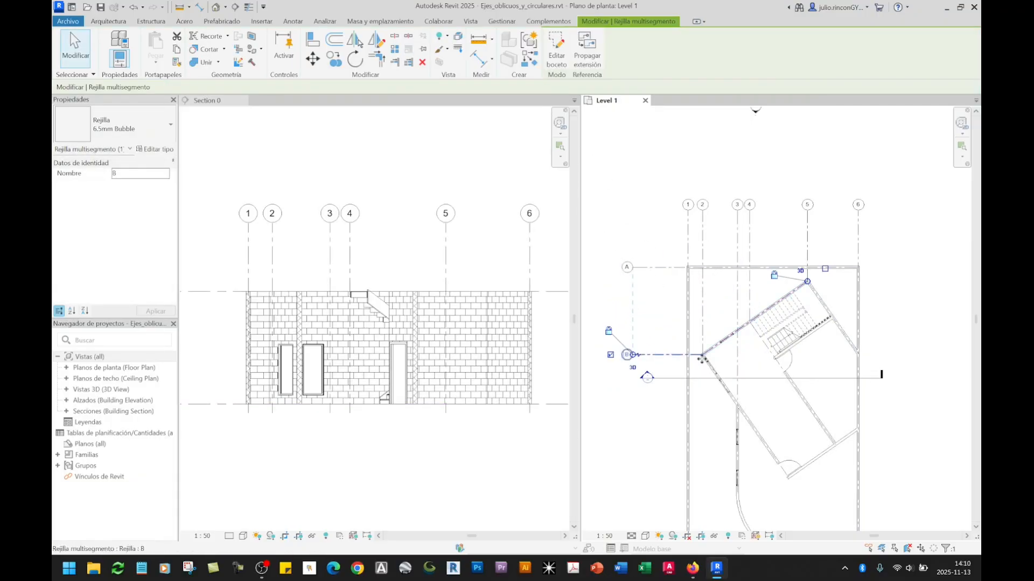
{"action": "middle_click_drag", "start_coordinate": [701, 360], "coordinate": [713, 318]}
{"action": "scroll", "coordinate": [628, 310], "scroll_direction": "up", "scroll_amount": 5}
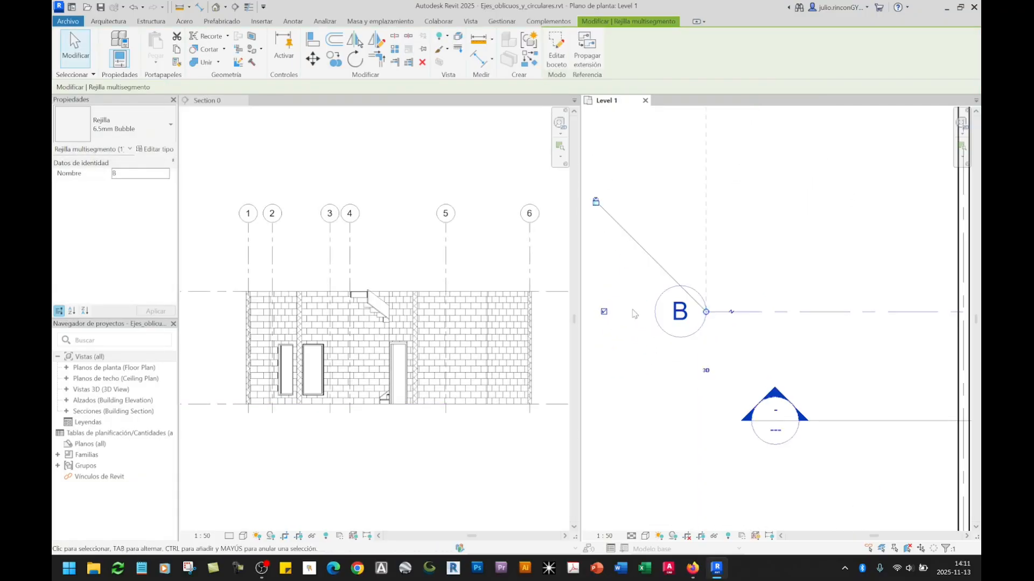
{"action": "scroll", "coordinate": [660, 318], "scroll_direction": "down", "scroll_amount": 4}
{"action": "key", "text": "Escape"}
{"action": "scroll", "coordinate": [678, 329], "scroll_direction": "down", "scroll_amount": 2}
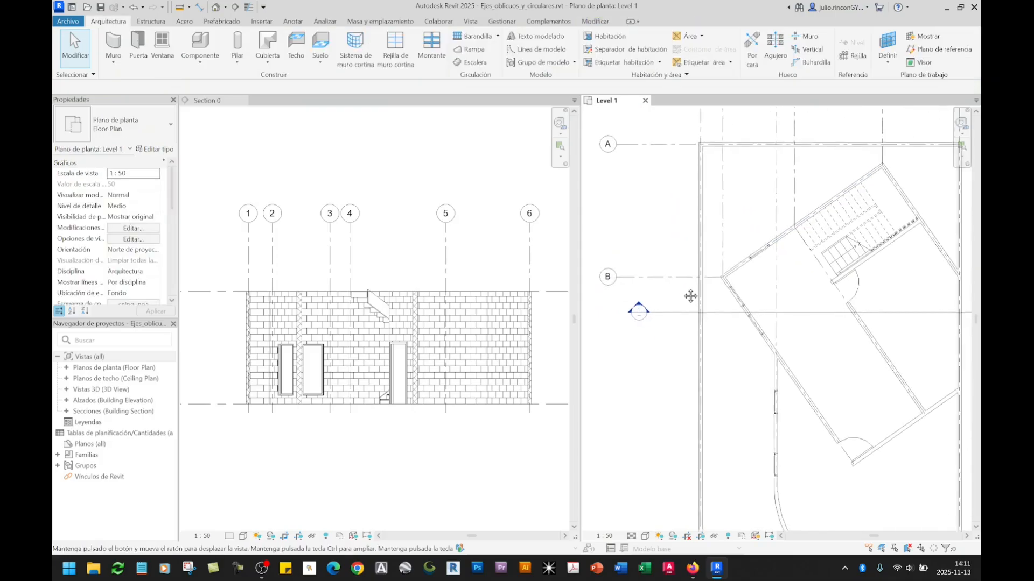
Rotate the Section 0 line about its midpoint from horizontal to vertical in the Level 1 plan.
{"action": "left_click", "coordinate": [712, 318]}
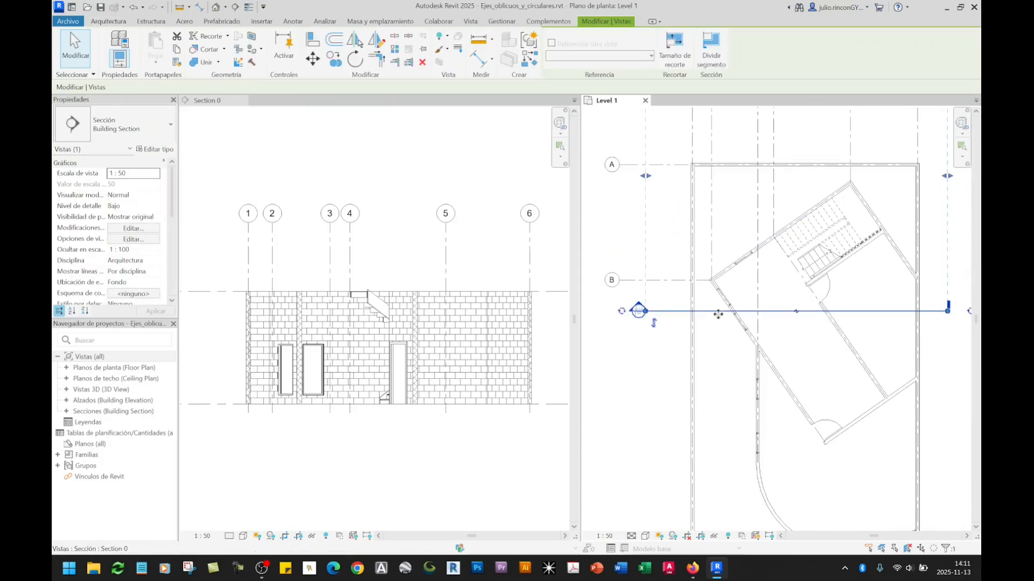
{"action": "middle_click_drag", "start_coordinate": [788, 347], "coordinate": [759, 339]}
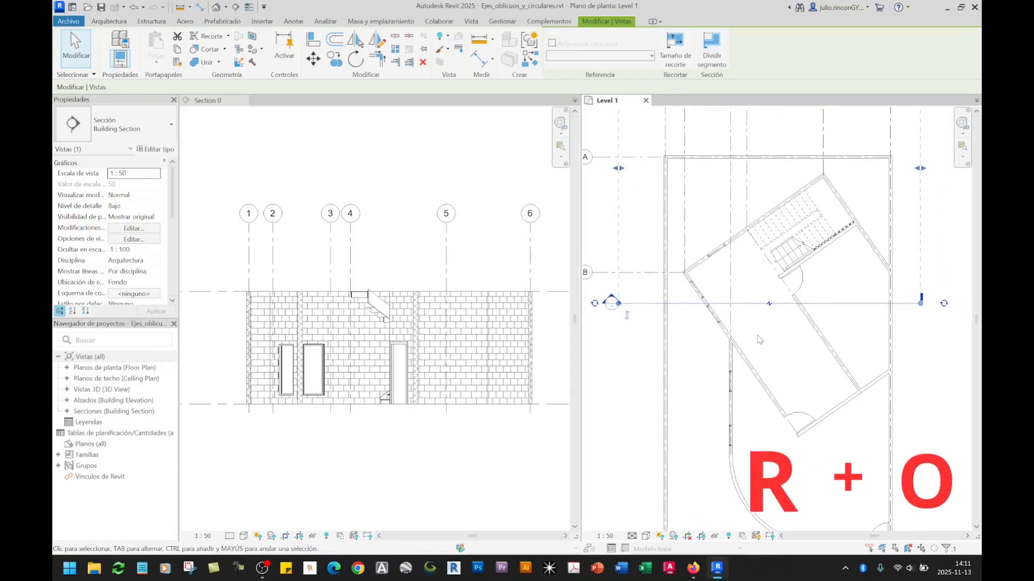
{"action": "key", "text": "r"}
{"action": "key", "text": "o"}
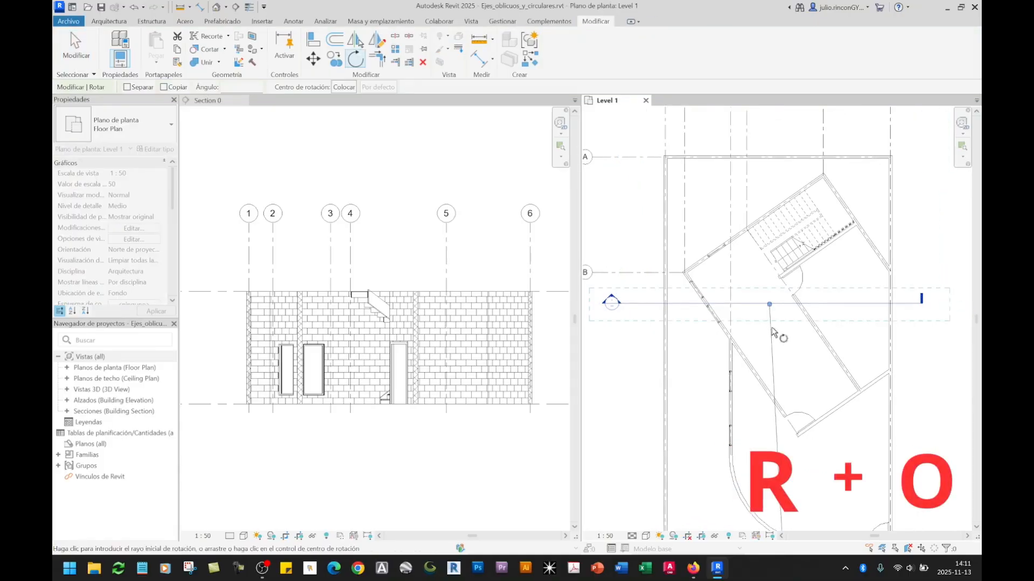
{"action": "left_click", "coordinate": [915, 312]}
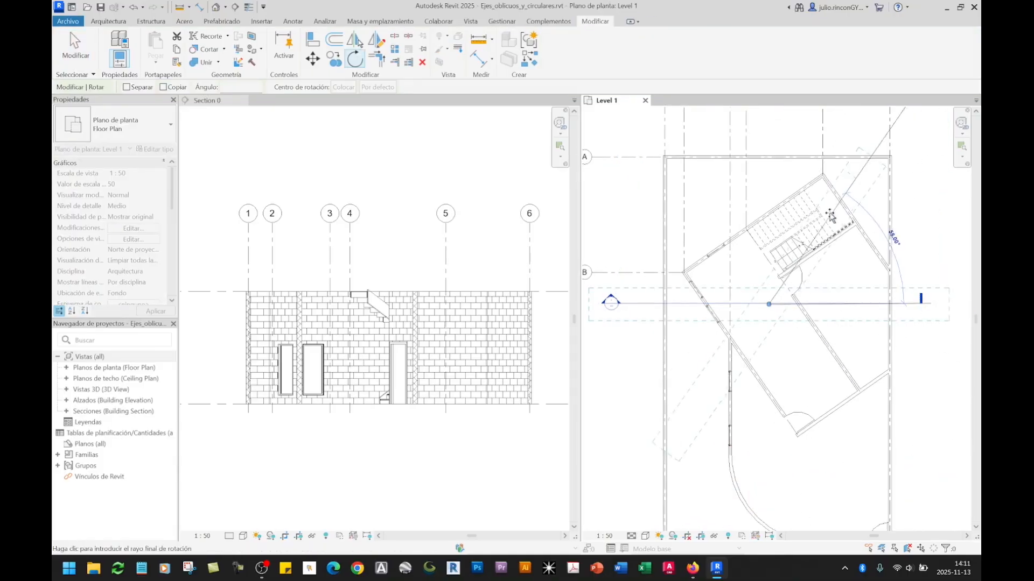
{"action": "left_click", "coordinate": [771, 176]}
Stretch both ends of the vertical section line past the lower and upper exterior walls.
{"action": "middle_click_drag", "start_coordinate": [809, 339], "coordinate": [814, 257]}
{"action": "middle_click_drag", "start_coordinate": [784, 406], "coordinate": [813, 230]}
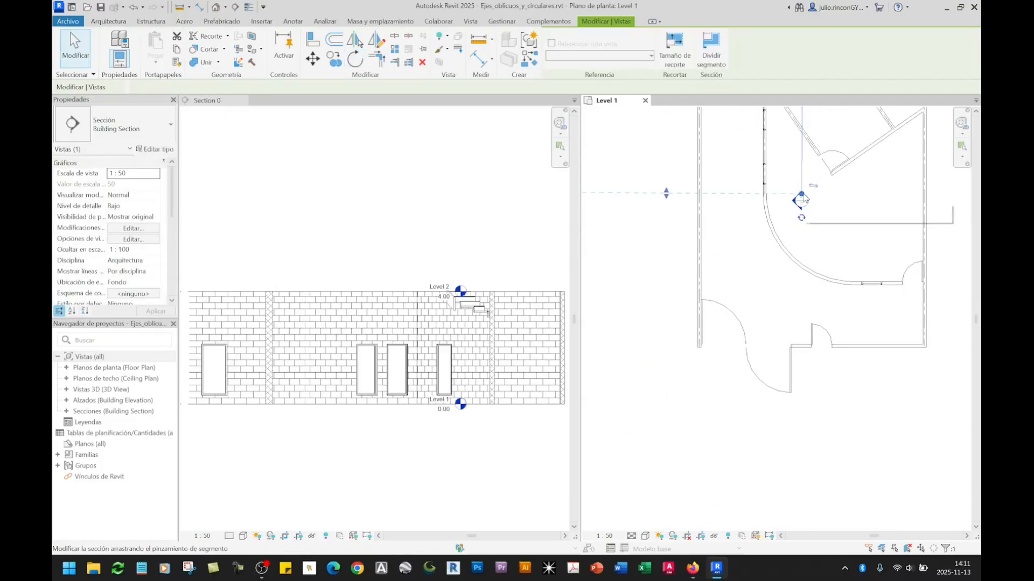
{"action": "left_click", "coordinate": [805, 200]}
{"action": "left_click_drag", "start_coordinate": [841, 416], "coordinate": [843, 404]}
{"action": "scroll", "coordinate": [876, 471], "scroll_direction": "down", "scroll_amount": 3}
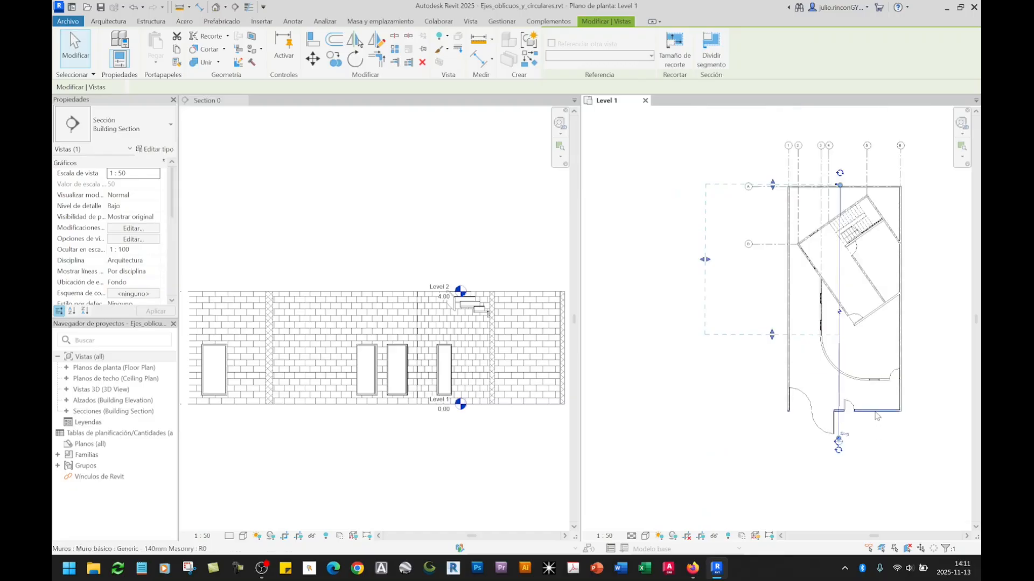
{"action": "middle_click_drag", "start_coordinate": [876, 384], "coordinate": [870, 404]}
{"action": "left_click_drag", "start_coordinate": [833, 206], "coordinate": [833, 187]}
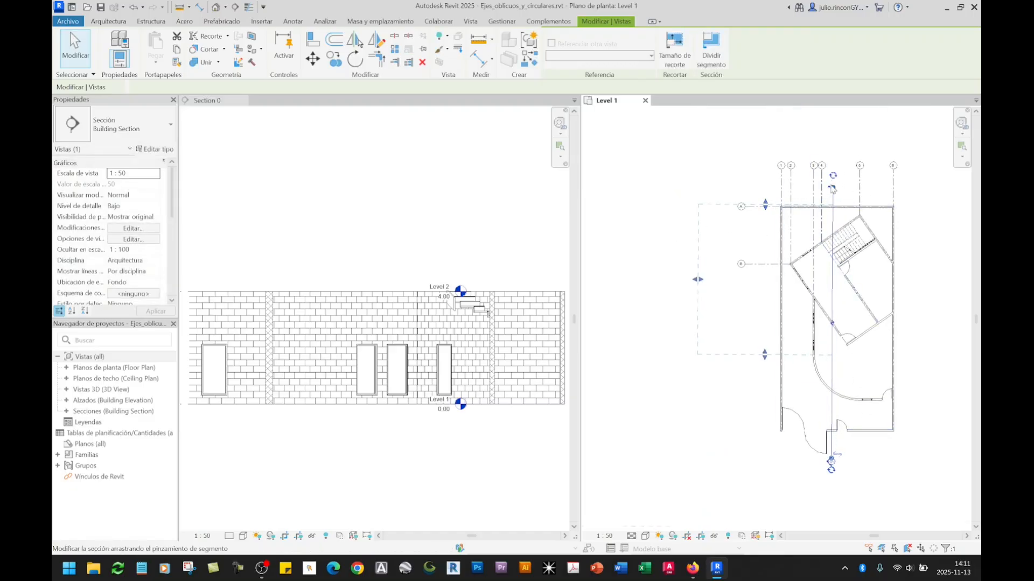
{"action": "key", "text": "Escape"}
Examine the extent of the rotated Section 0 line in the Level 1 plan and compare it with the section view.
{"action": "scroll", "coordinate": [831, 185], "scroll_direction": "up", "scroll_amount": 3}
{"action": "left_click", "coordinate": [835, 215]}
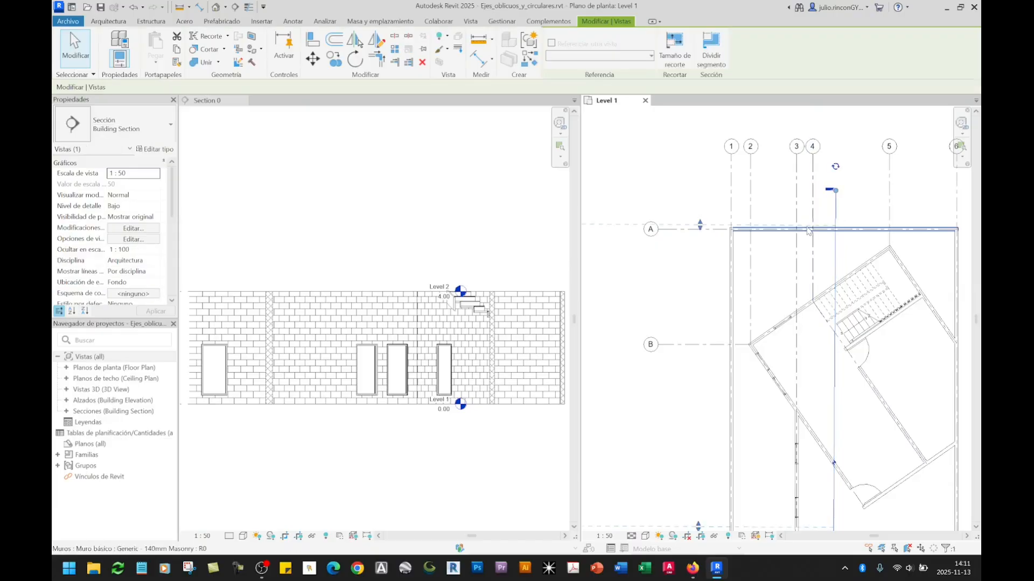
{"action": "scroll", "coordinate": [818, 218], "scroll_direction": "down", "scroll_amount": 1}
{"action": "left_click", "coordinate": [619, 384]}
{"action": "left_click", "coordinate": [436, 452]}
{"action": "scroll", "coordinate": [436, 450], "scroll_direction": "down", "scroll_amount": 4}
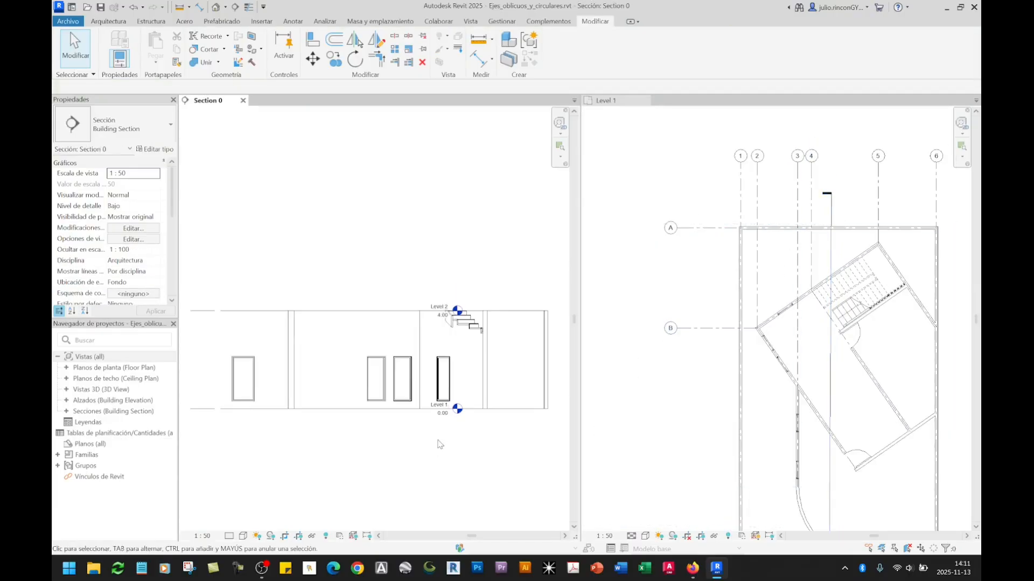
{"action": "left_click", "coordinate": [652, 464]}
{"action": "middle_click_drag", "start_coordinate": [773, 455], "coordinate": [765, 322]}
{"action": "scroll", "coordinate": [770, 326], "scroll_direction": "down", "scroll_amount": 3}
{"action": "scroll", "coordinate": [808, 417], "scroll_direction": "up", "scroll_amount": 1}
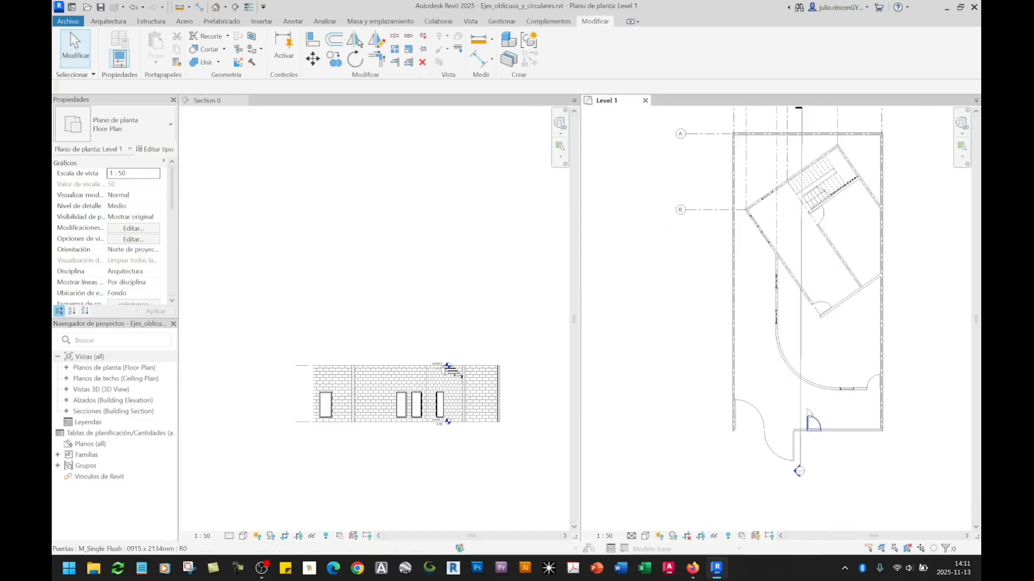
Stretch the section's view boundary past the lower and upper exterior walls and check the crop region in the section view.
{"action": "left_click", "coordinate": [800, 398]}
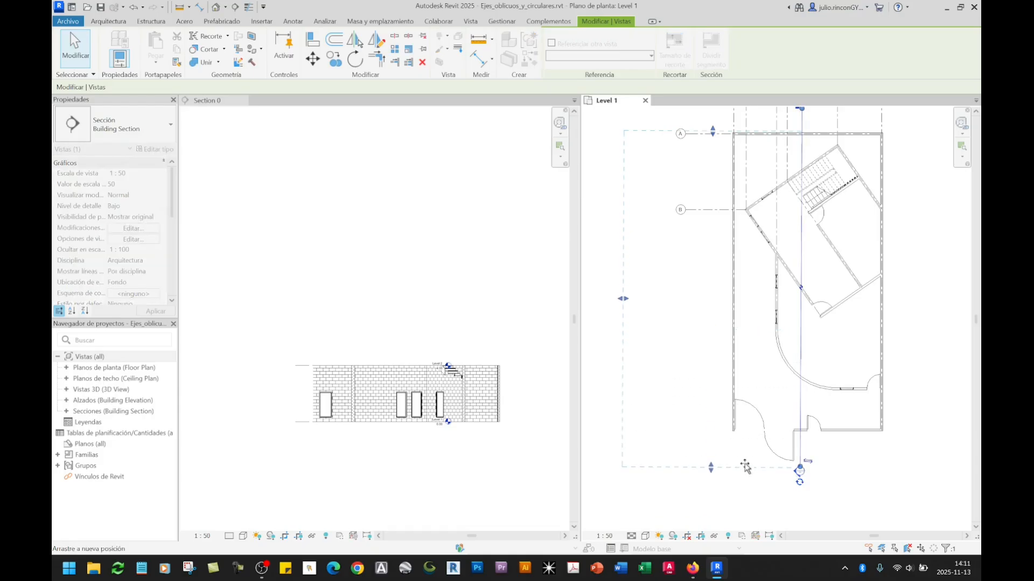
{"action": "left_click_drag", "start_coordinate": [744, 464], "coordinate": [745, 465]}
{"action": "middle_click_drag", "start_coordinate": [737, 168], "coordinate": [743, 223]}
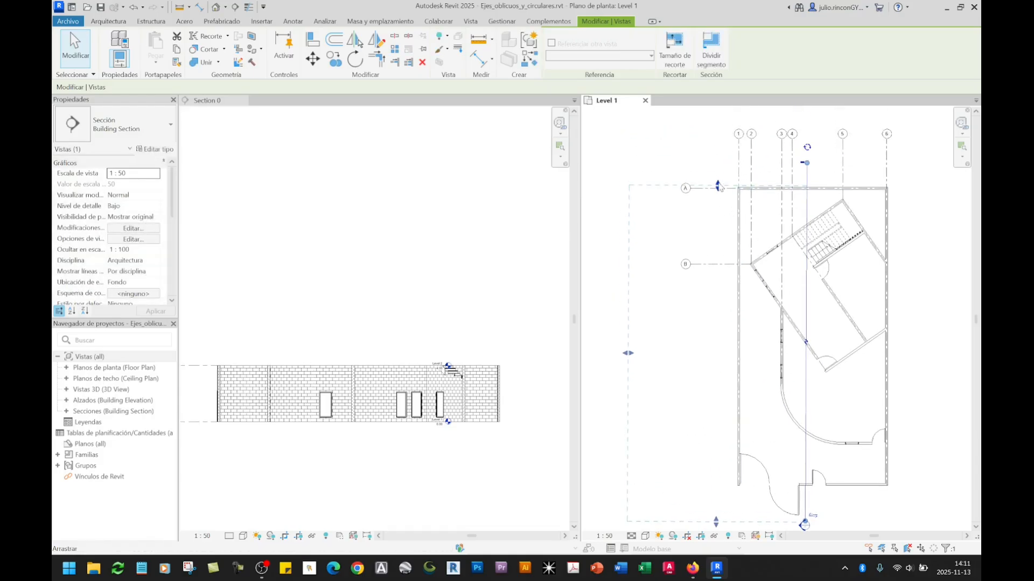
{"action": "left_click", "coordinate": [449, 451]}
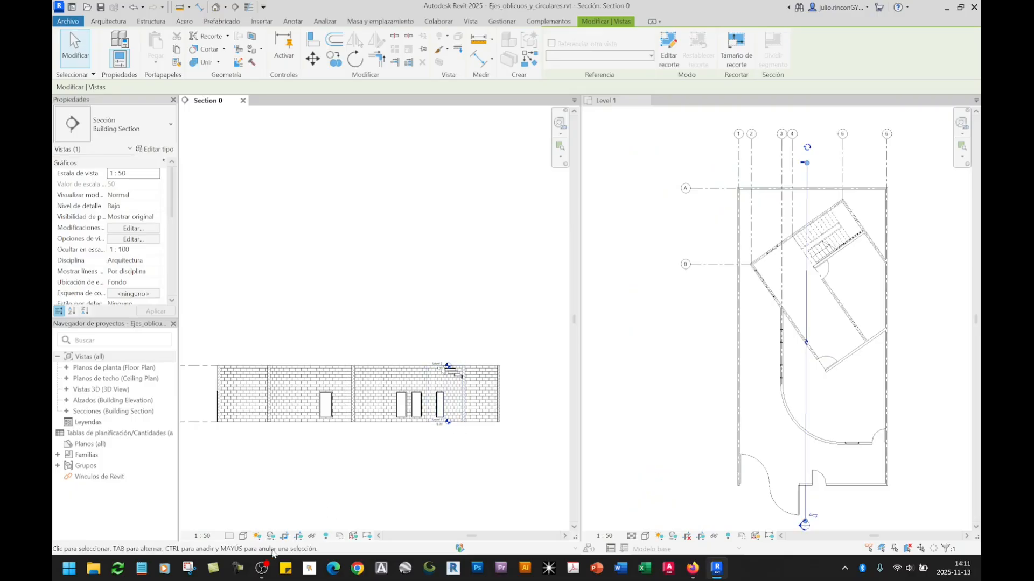
{"action": "left_click", "coordinate": [299, 538]}
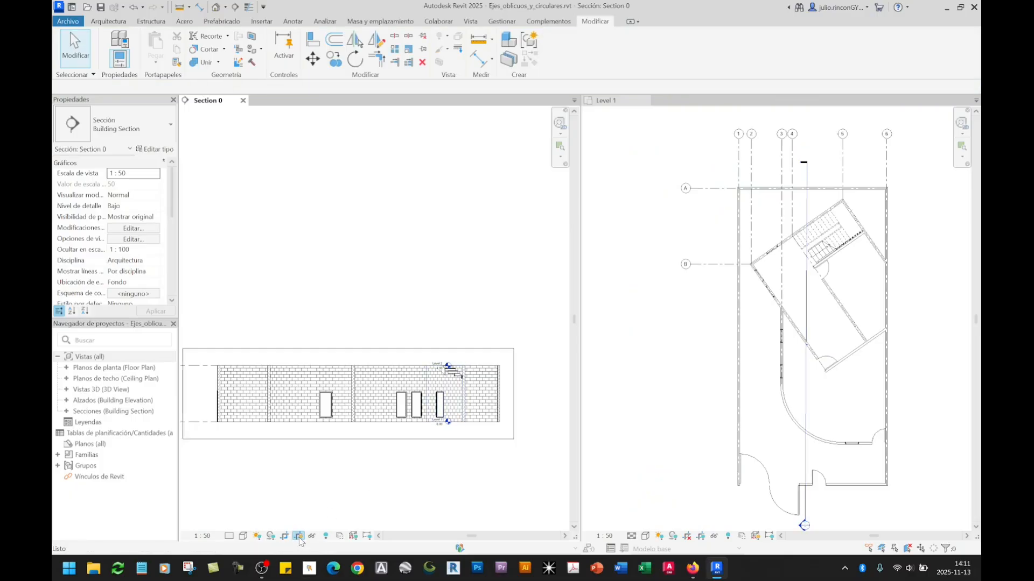
{"action": "left_click", "coordinate": [299, 537]}
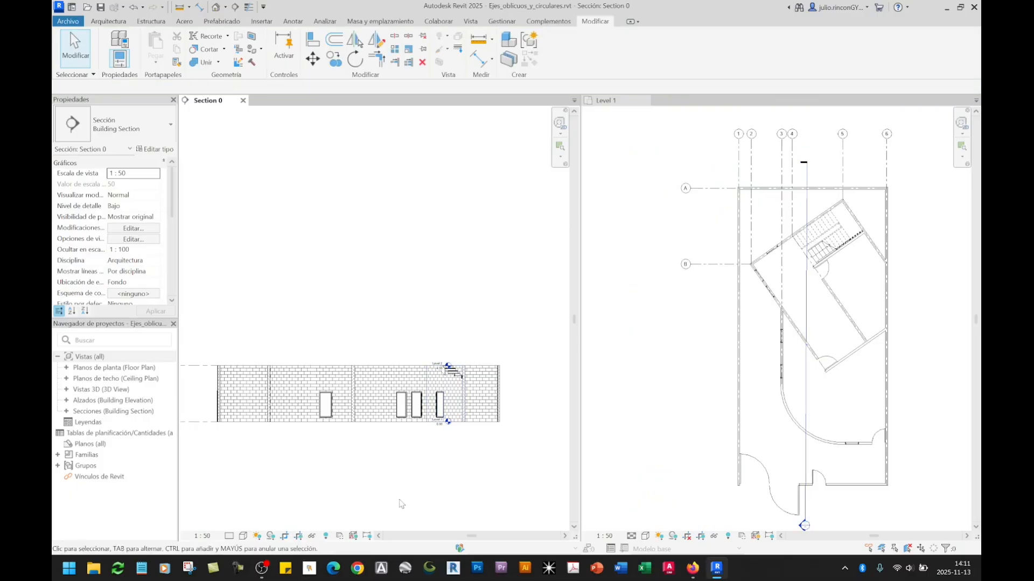
Delete the Section 0 line and its view from the Level 1 plan.
{"action": "left_click", "coordinate": [809, 204]}
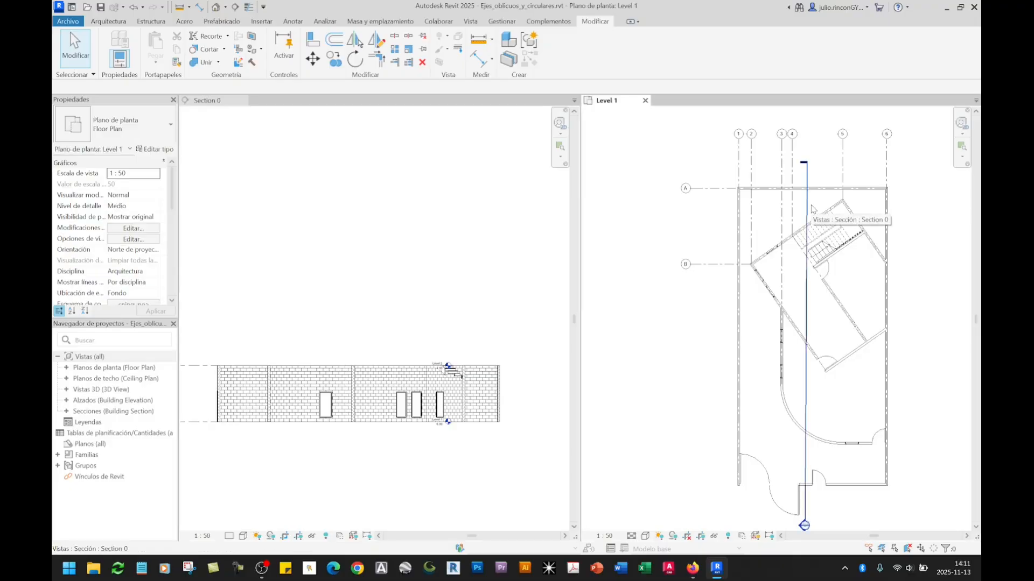
{"action": "left_click", "coordinate": [812, 209]}
{"action": "key", "text": "Delete"}
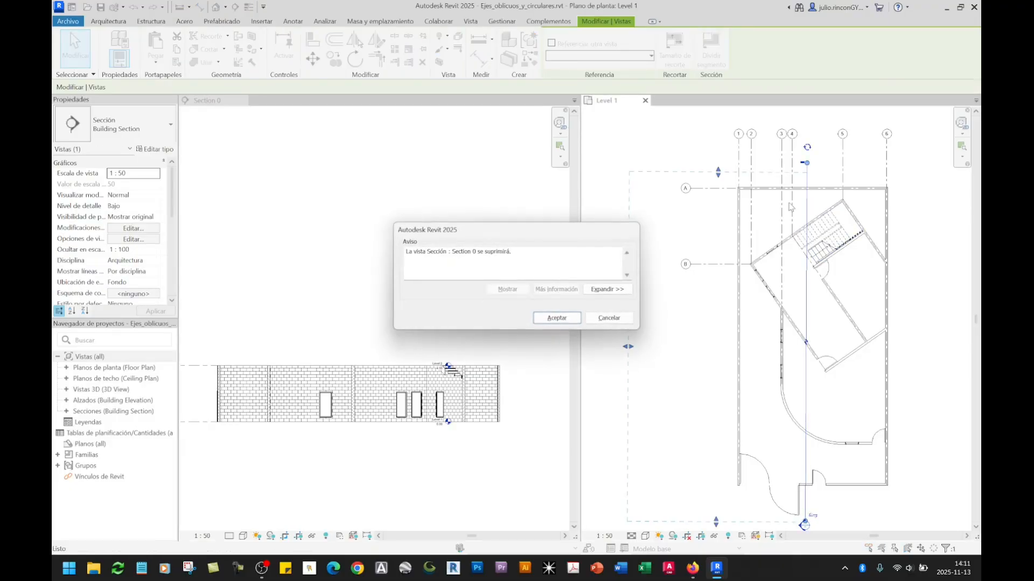
{"action": "left_click", "coordinate": [556, 318]}
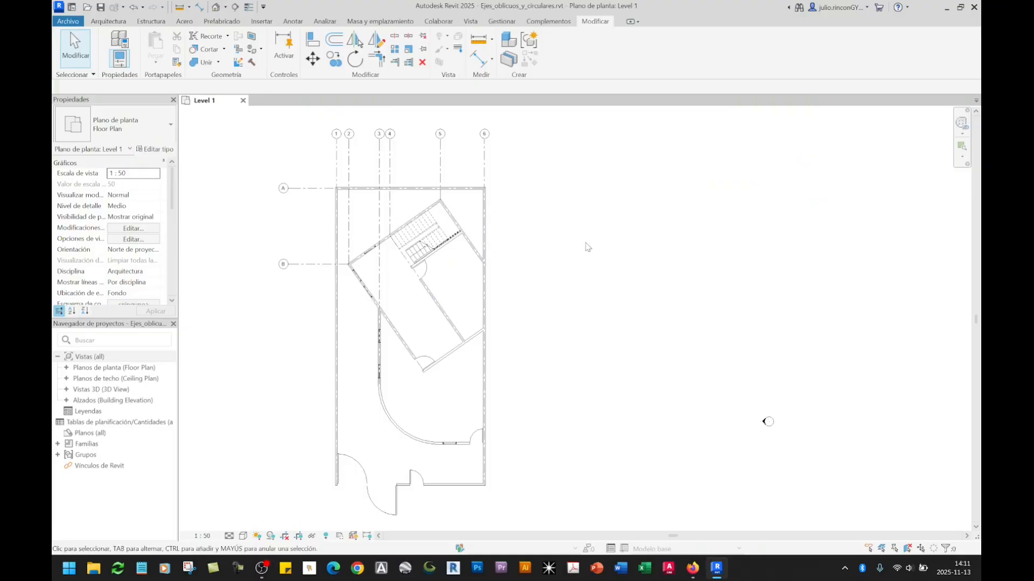
Draw a vertical building section between grids 4 and 5, from above the upper wall to below the entrance, and flip its viewing direction toward grid 1.
{"action": "left_click", "coordinate": [235, 7]}
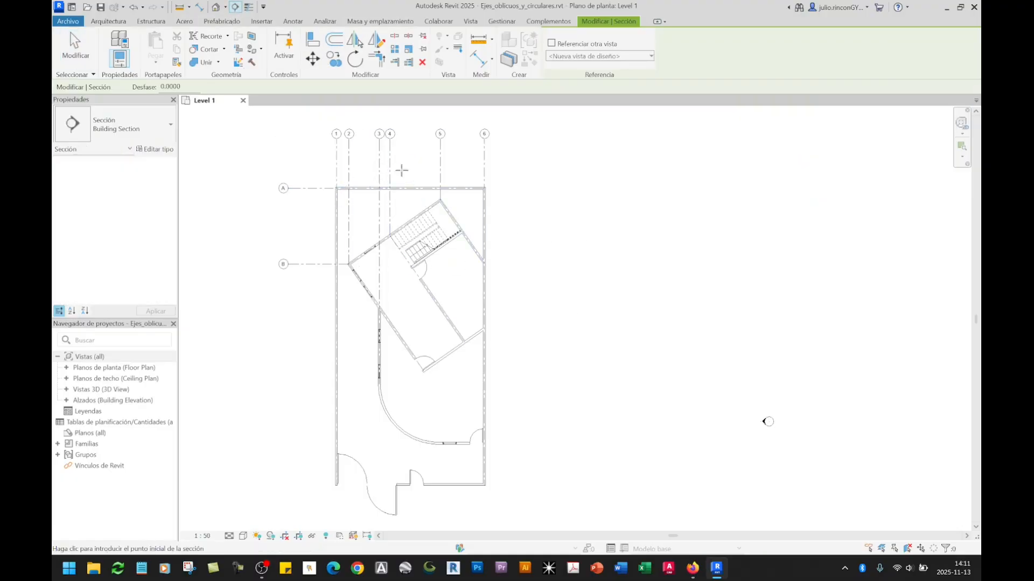
{"action": "left_click", "coordinate": [418, 162]}
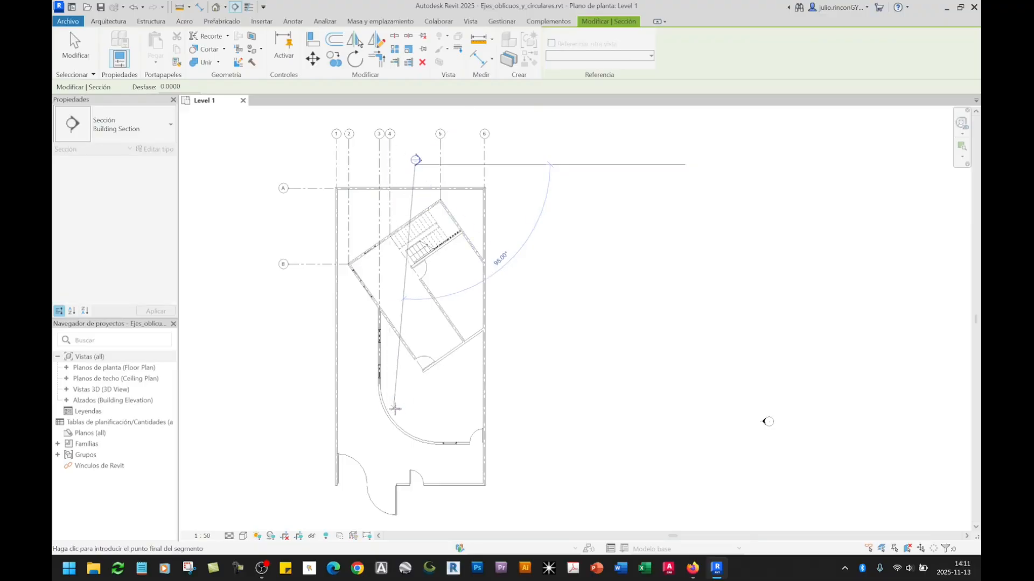
{"action": "scroll", "coordinate": [478, 194], "scroll_direction": "down", "scroll_amount": 5}
{"action": "left_click", "coordinate": [455, 328]}
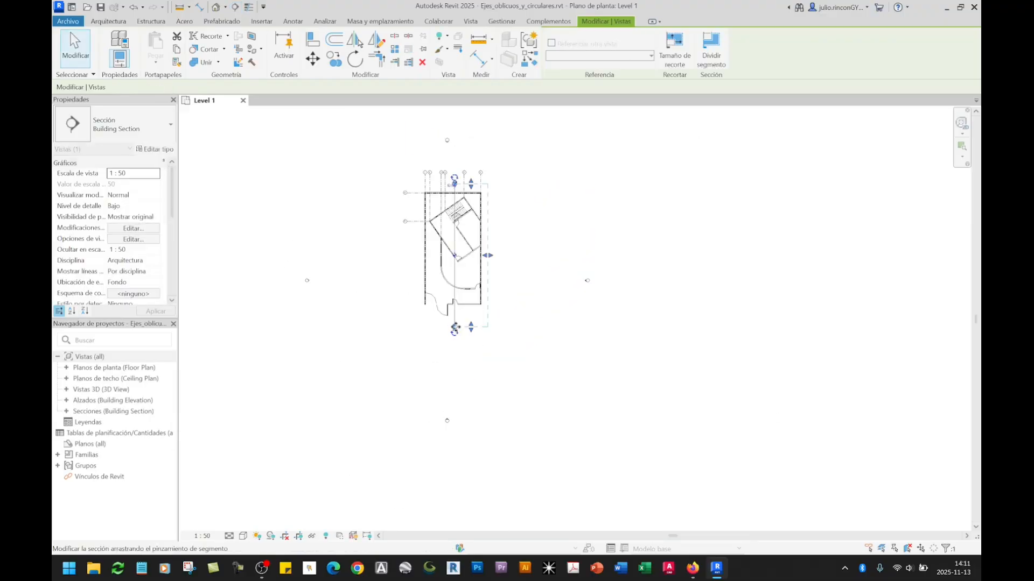
{"action": "scroll", "coordinate": [448, 199], "scroll_direction": "up", "scroll_amount": 4}
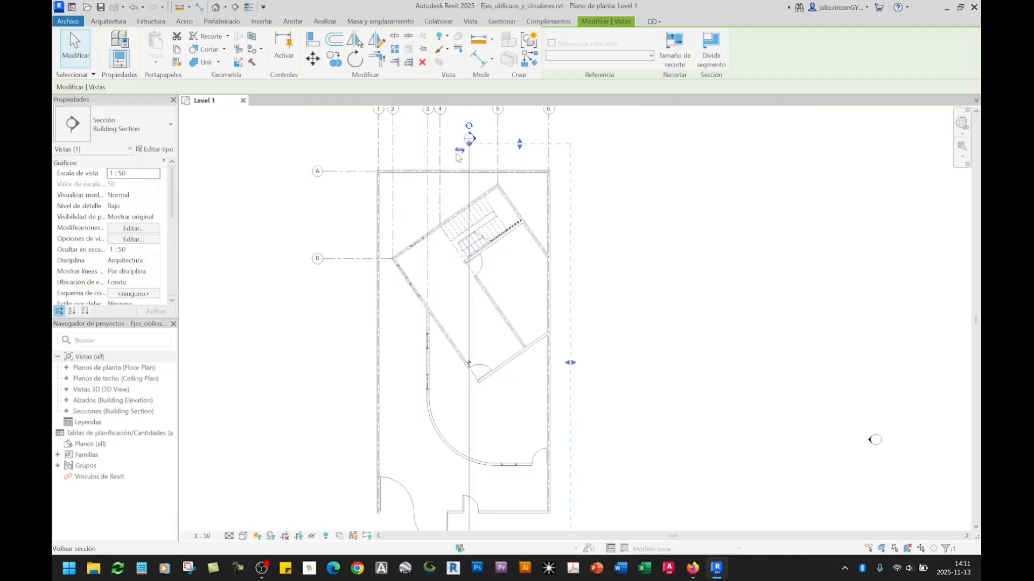
{"action": "key", "text": "Escape"}
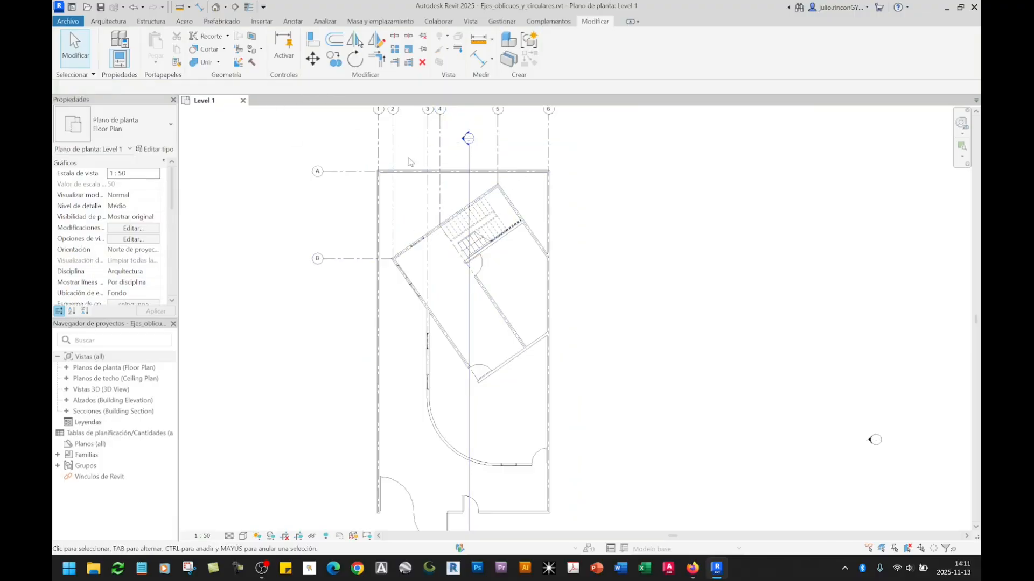
Open the new section's view from its head and tile it beside the Level 1 plan.
{"action": "scroll", "coordinate": [466, 138], "scroll_direction": "up", "scroll_amount": 8}
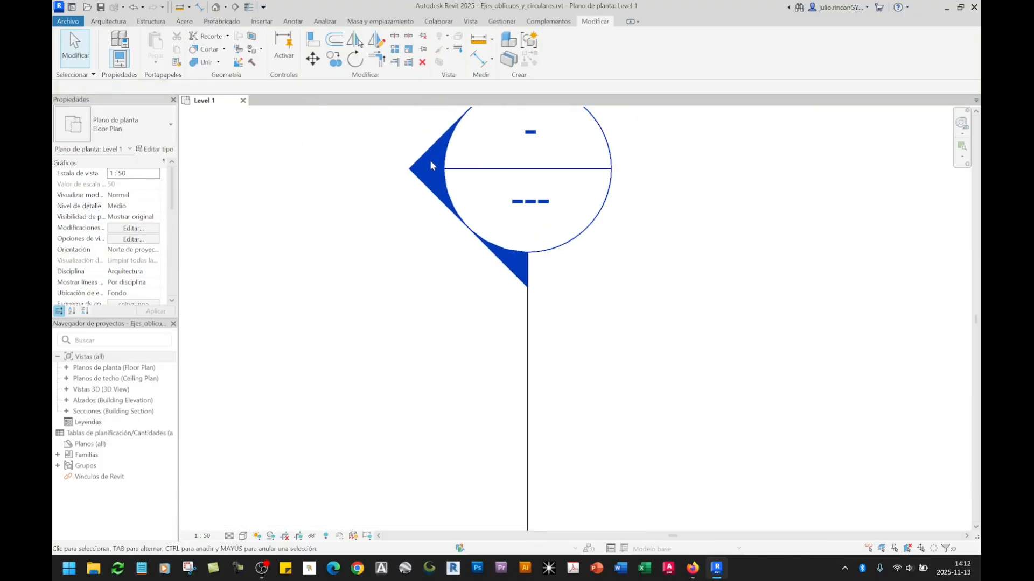
{"action": "double_click", "coordinate": [430, 169]}
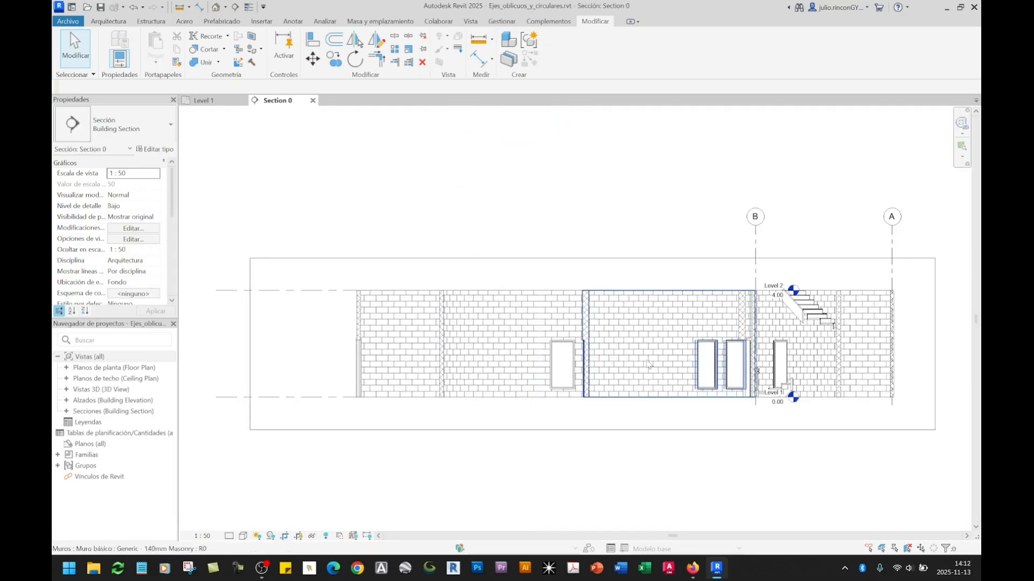
{"action": "mouse_move", "coordinate": [761, 326]}
{"action": "middle_mouse_down"}
{"action": "mouse_move", "coordinate": [690, 325]}
{"action": "mouse_move", "coordinate": [645, 308]}
{"action": "middle_mouse_up"}
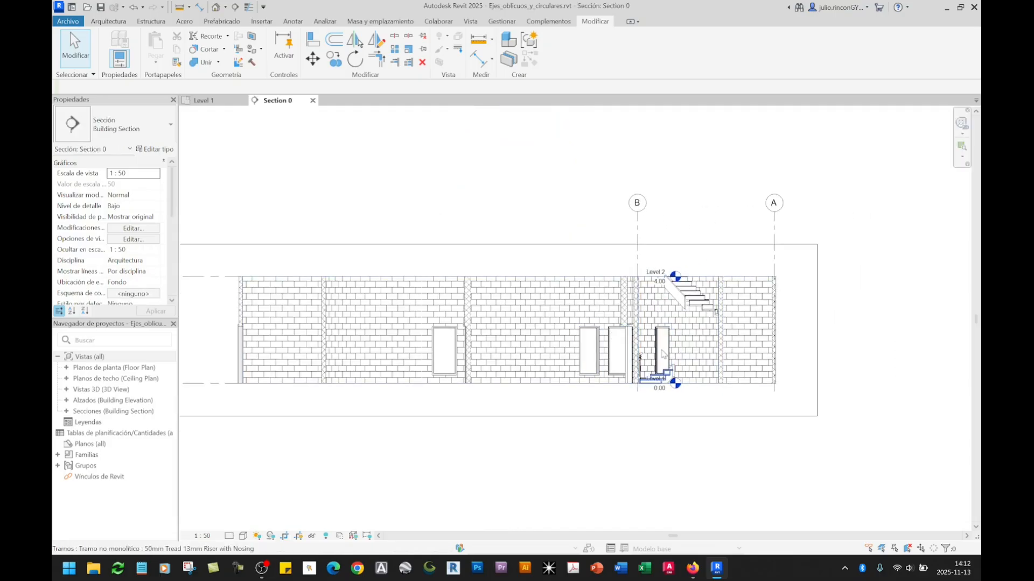
{"action": "key", "text": "w"}
{"action": "key", "text": "t"}
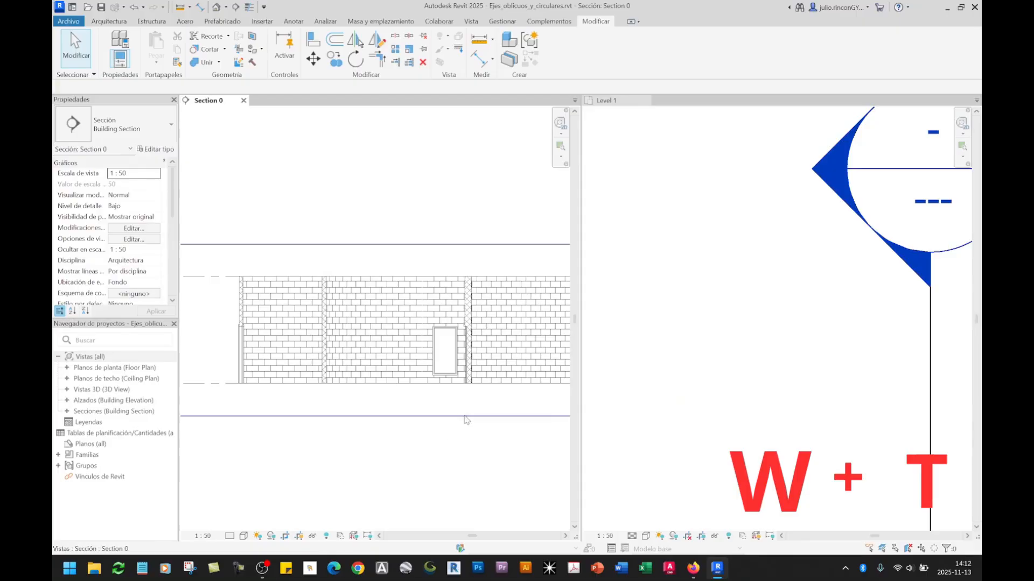
Hide the crop region in the new section view.
{"action": "scroll", "coordinate": [497, 412], "scroll_direction": "down", "scroll_amount": 3}
{"action": "middle_click_drag", "start_coordinate": [496, 412], "coordinate": [410, 381]}
{"action": "scroll", "coordinate": [409, 367], "scroll_direction": "up", "scroll_amount": 3}
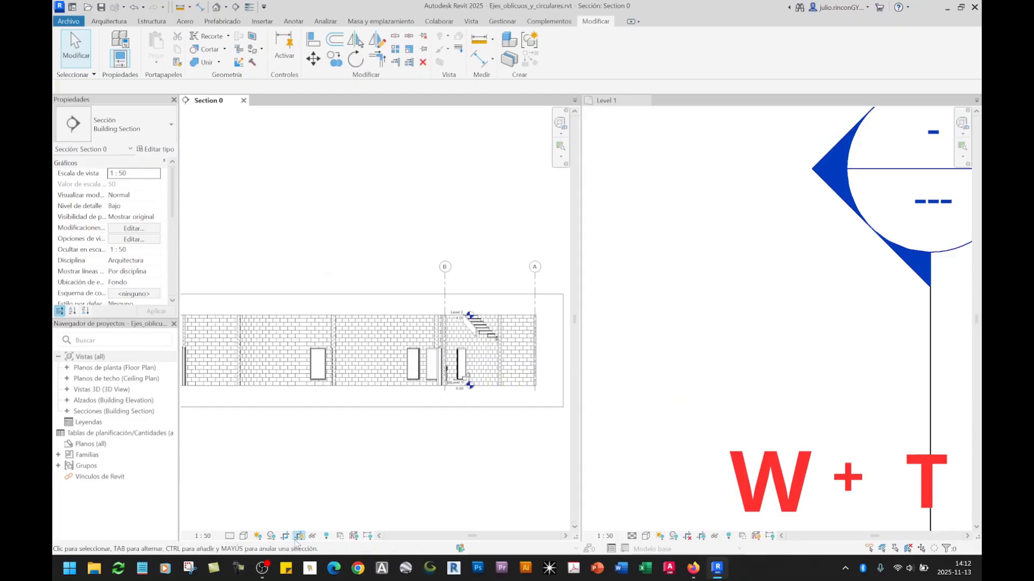
{"action": "left_click", "coordinate": [299, 536]}
{"action": "mouse_move", "coordinate": [474, 446]}
{"action": "middle_mouse_down"}
{"action": "mouse_move", "coordinate": [506, 406]}
{"action": "mouse_move", "coordinate": [491, 400]}
{"action": "middle_mouse_up"}
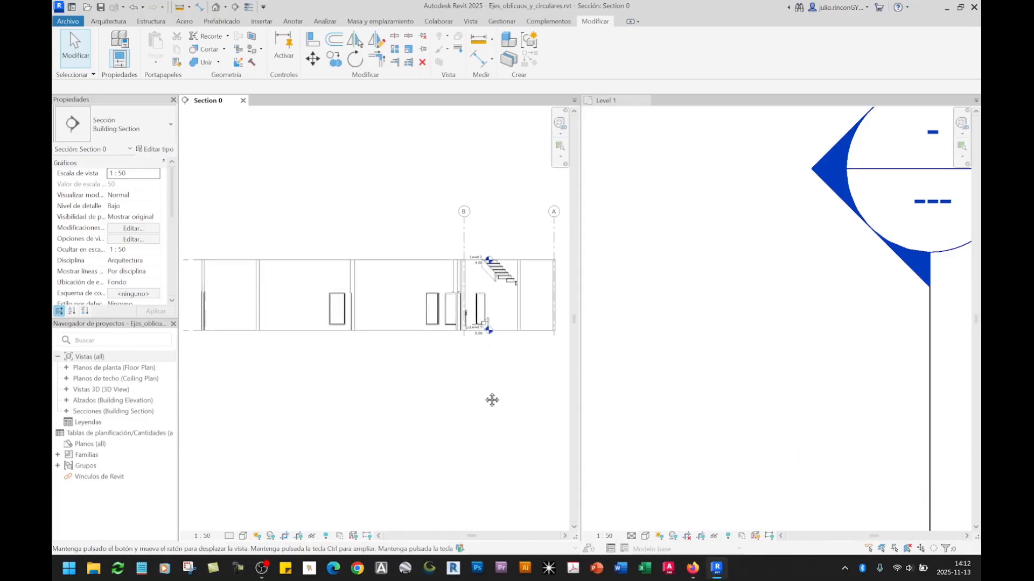
Compare grids A and B in the section view with the Level 1 plan, and examine the rotated room's oblique walls.
{"action": "left_click", "coordinate": [700, 372]}
{"action": "scroll", "coordinate": [652, 344], "scroll_direction": "down", "scroll_amount": 5}
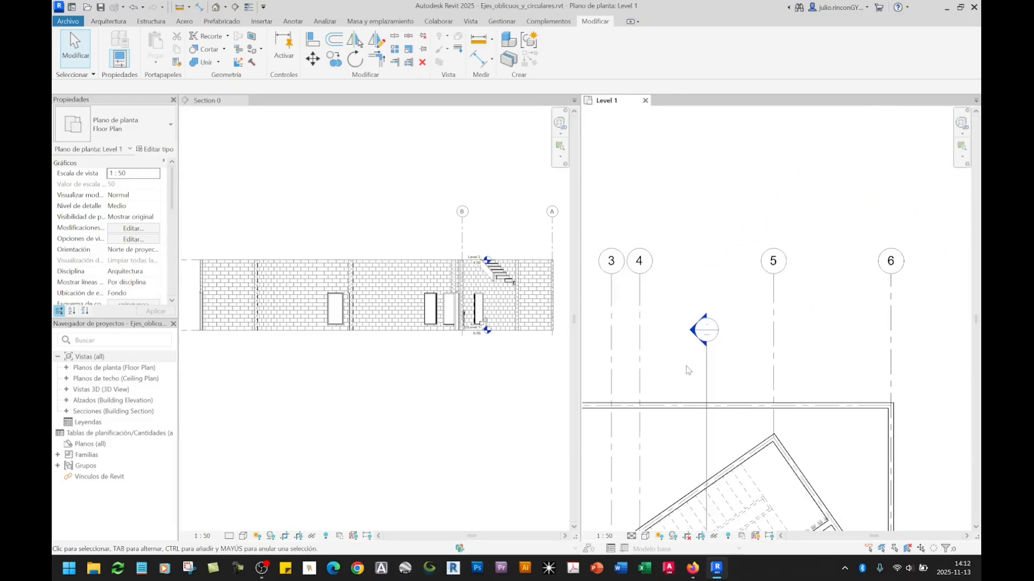
{"action": "scroll", "coordinate": [718, 406], "scroll_direction": "down", "scroll_amount": 1}
{"action": "middle_click_drag", "start_coordinate": [720, 407], "coordinate": [808, 271]}
{"action": "scroll", "coordinate": [795, 306], "scroll_direction": "down", "scroll_amount": 1}
{"action": "middle_click_drag", "start_coordinate": [728, 393], "coordinate": [833, 337]}
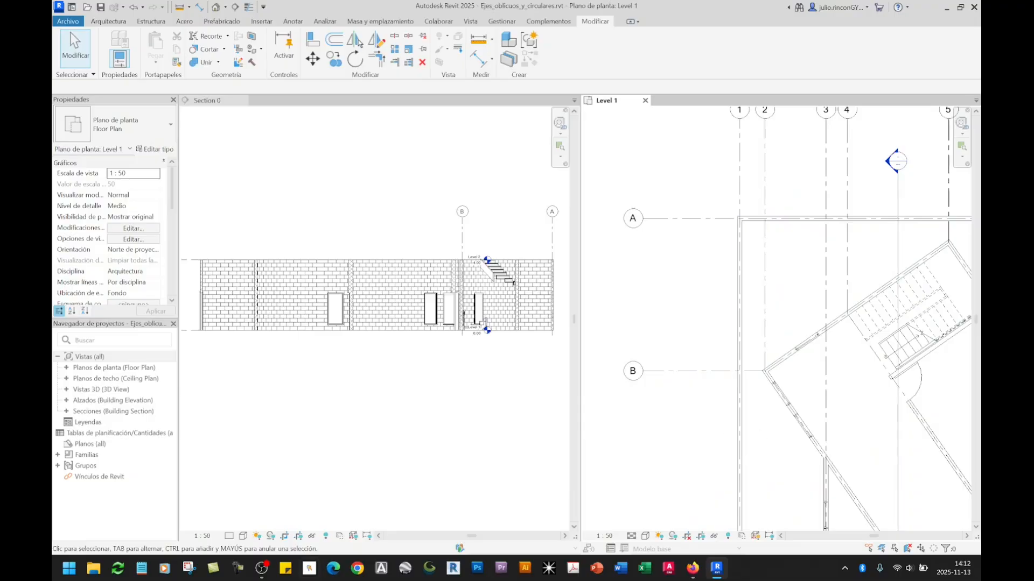
{"action": "left_click", "coordinate": [463, 380]}
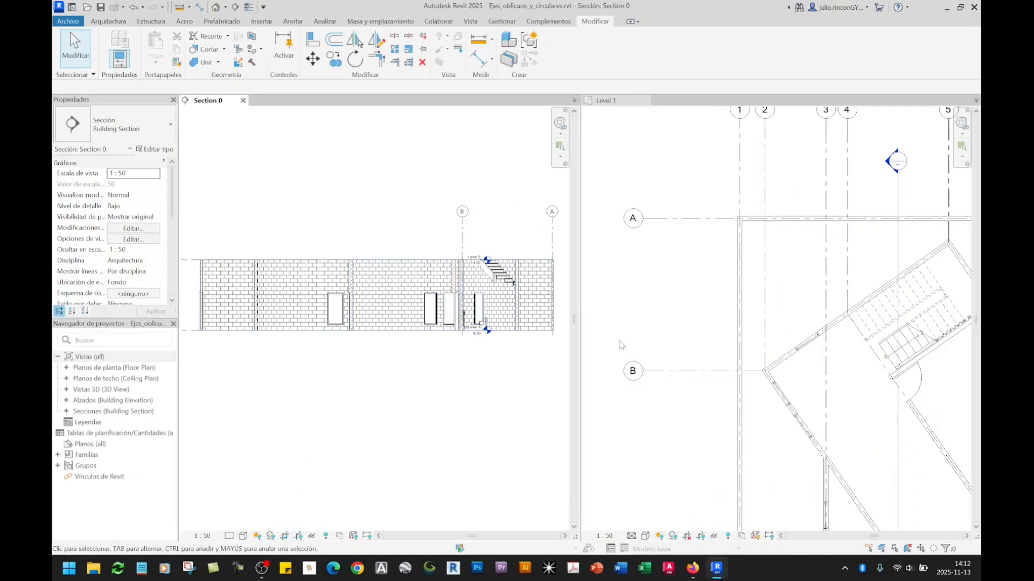
{"action": "left_click", "coordinate": [699, 323]}
{"action": "scroll", "coordinate": [699, 294], "scroll_direction": "down", "scroll_amount": 5}
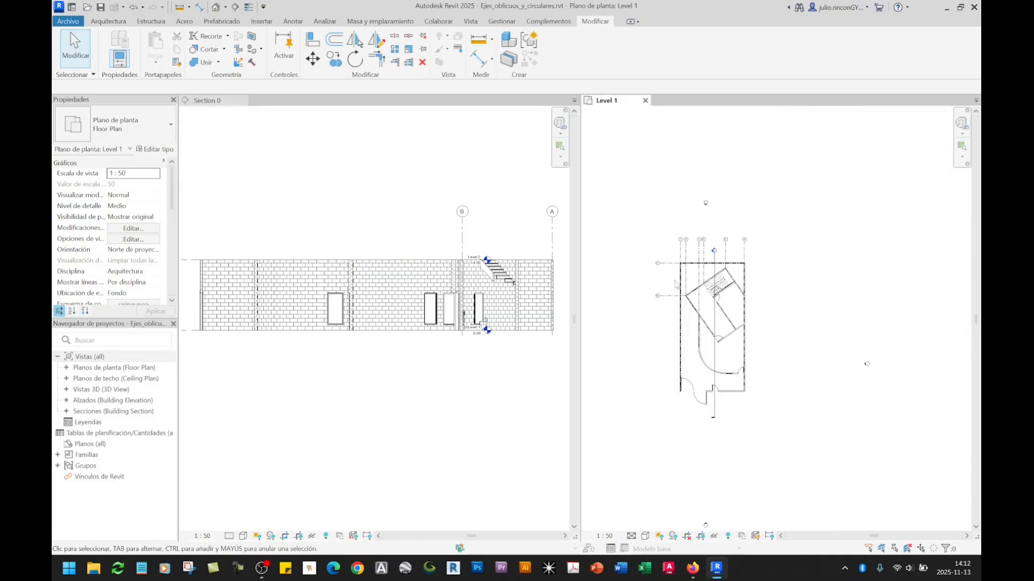
{"action": "scroll", "coordinate": [695, 301], "scroll_direction": "up", "scroll_amount": 3}
{"action": "middle_click_drag", "start_coordinate": [692, 301], "coordinate": [726, 309]}
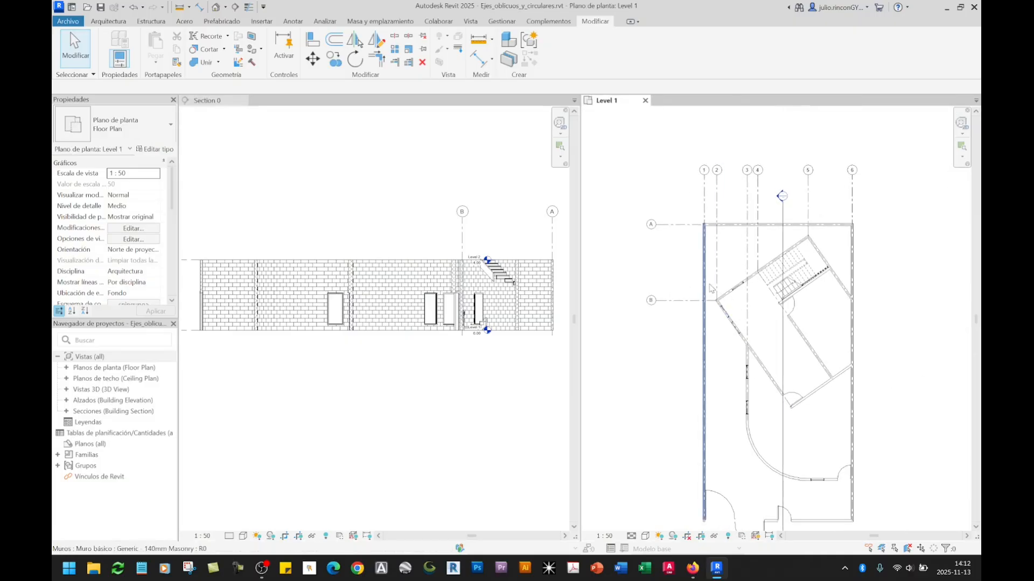
{"action": "scroll", "coordinate": [707, 280], "scroll_direction": "up", "scroll_amount": 3}
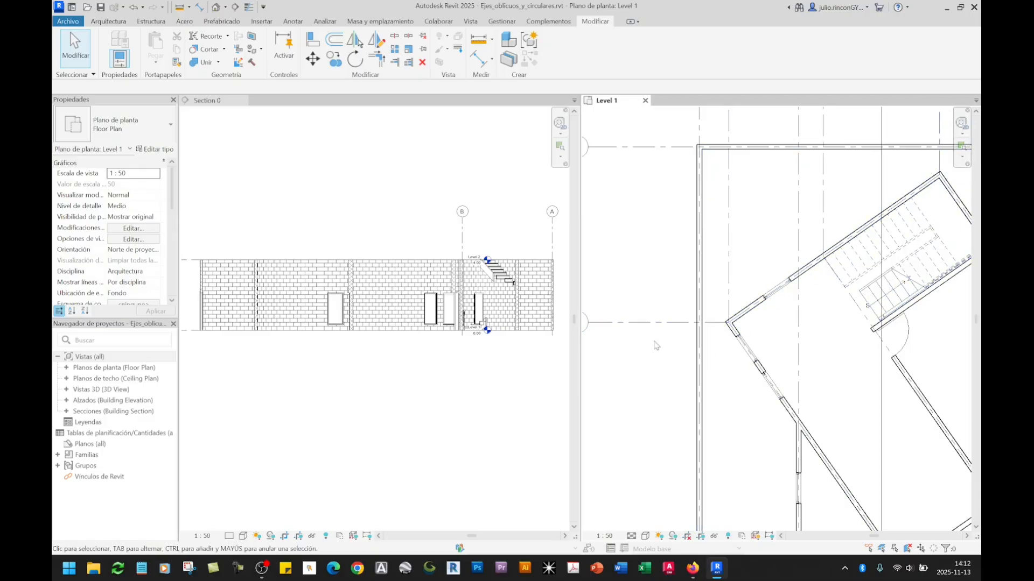
{"action": "left_click", "coordinate": [431, 389]}
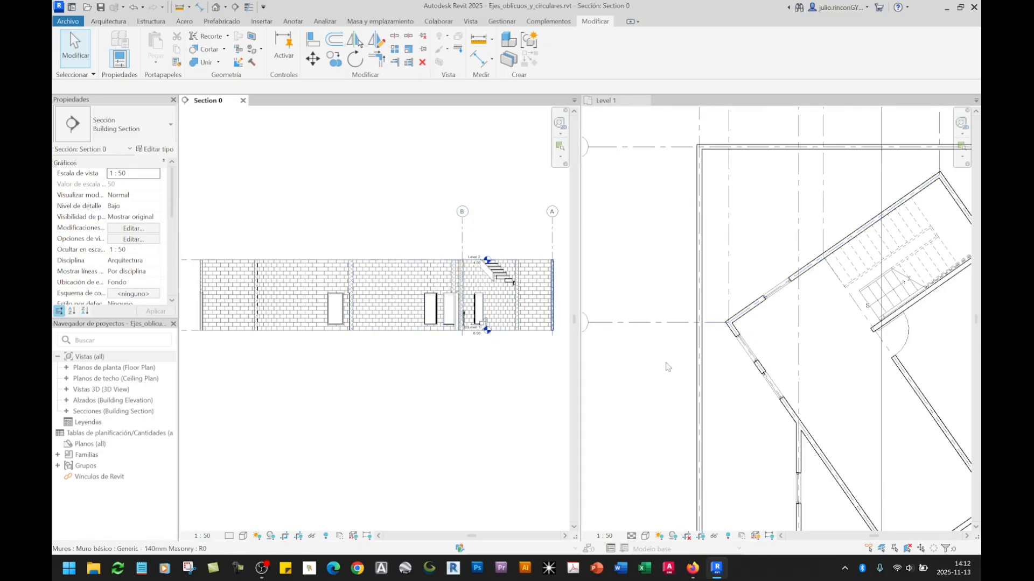
{"action": "left_click", "coordinate": [644, 378]}
{"action": "scroll", "coordinate": [669, 369], "scroll_direction": "down", "scroll_amount": 1}
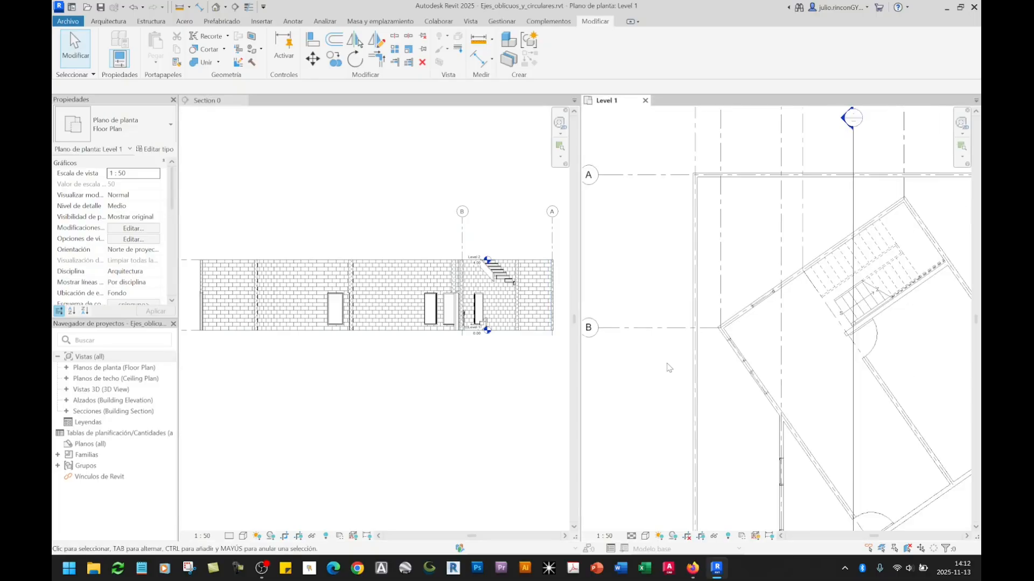
{"action": "middle_click_drag", "start_coordinate": [671, 369], "coordinate": [697, 385]}
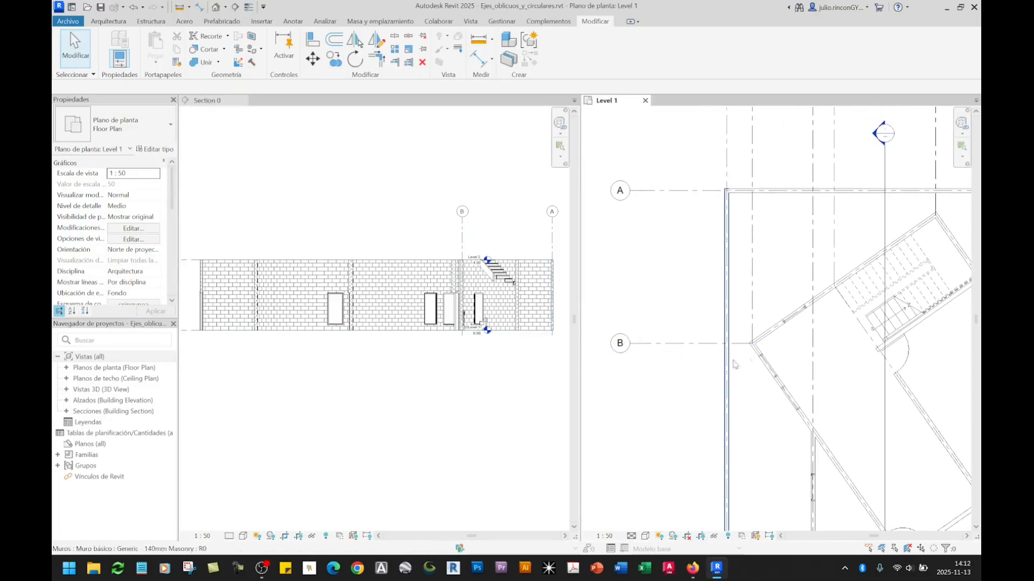
{"action": "middle_click_drag", "start_coordinate": [776, 372], "coordinate": [749, 311]}
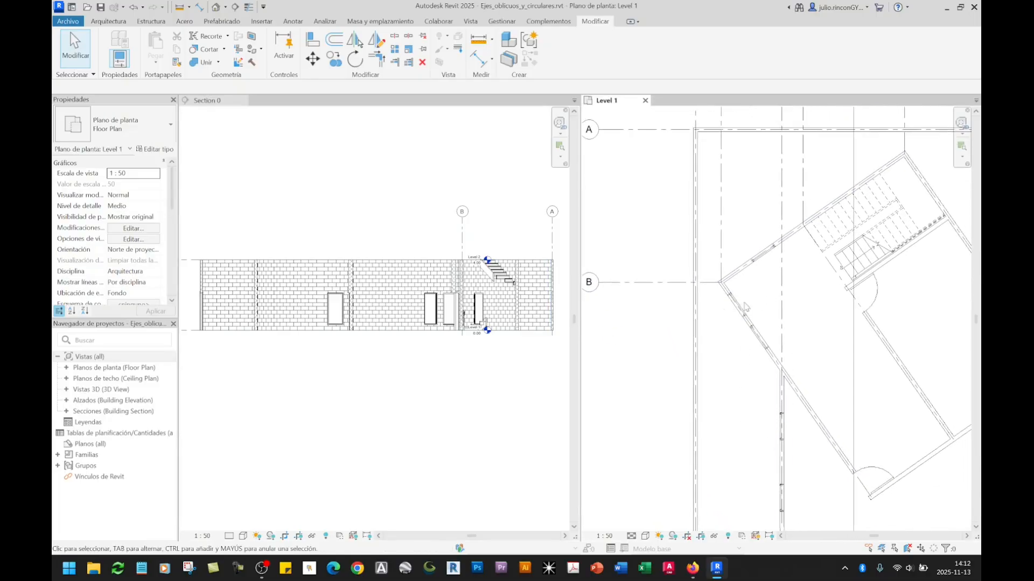
{"action": "scroll", "coordinate": [744, 306], "scroll_direction": "down", "scroll_amount": 2}
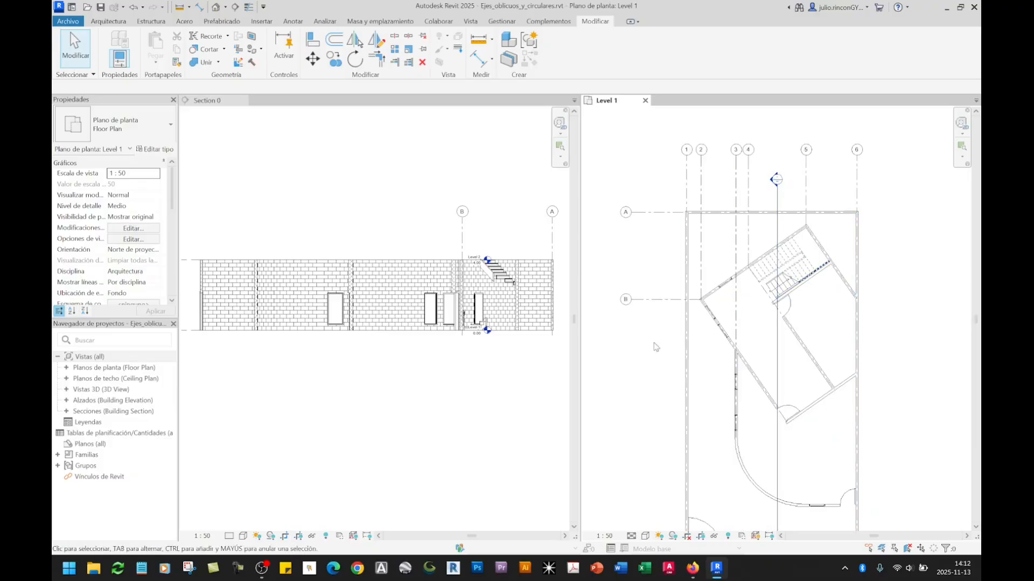
Start multi-segment grid C and sketch its oblique segment along the stair wall, extending it to the room's opposite oblique wall.
{"action": "key", "text": "g"}
{"action": "key", "text": "r"}
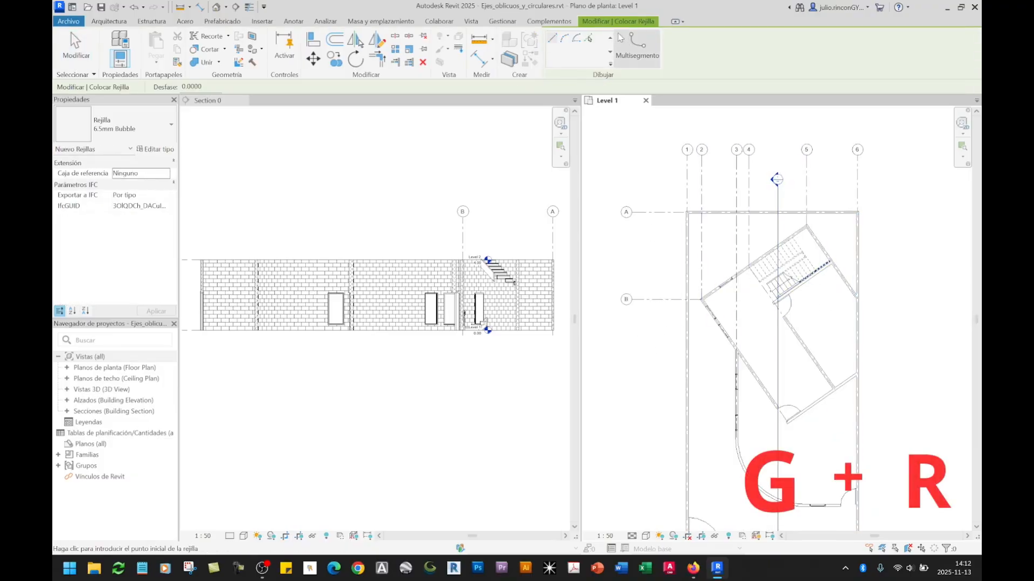
{"action": "left_click", "coordinate": [638, 48]}
{"action": "scroll", "coordinate": [836, 259], "scroll_direction": "up", "scroll_amount": 5}
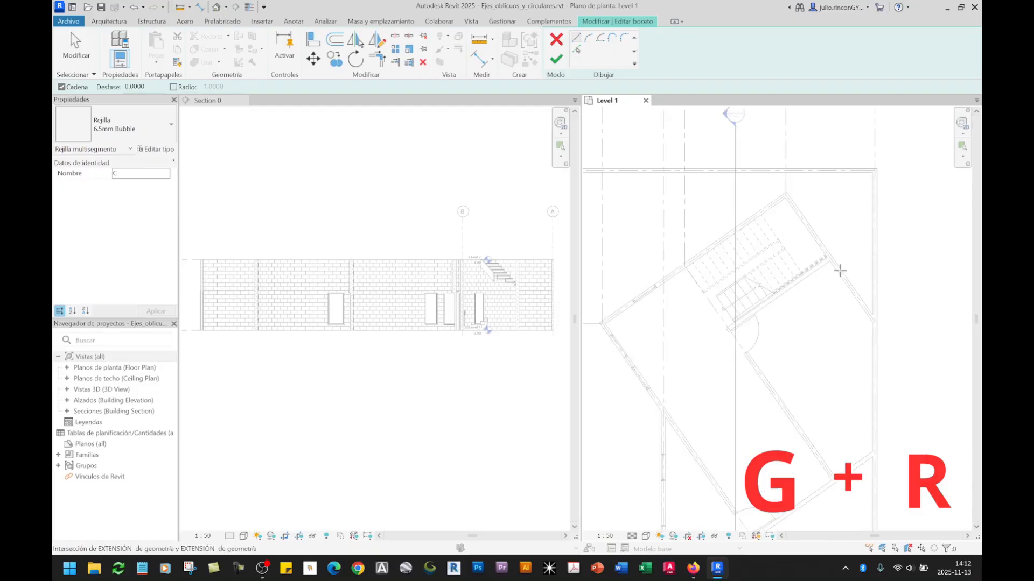
{"action": "left_click", "coordinate": [836, 252]}
{"action": "scroll", "coordinate": [836, 252], "scroll_direction": "down", "scroll_amount": 4}
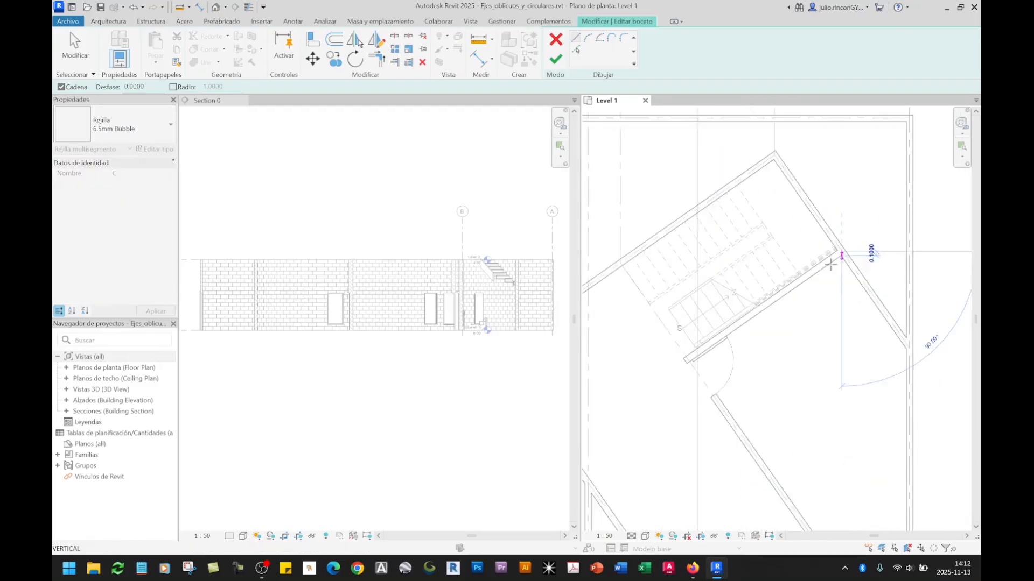
{"action": "scroll", "coordinate": [699, 353], "scroll_direction": "up", "scroll_amount": 2}
{"action": "middle_click_drag", "start_coordinate": [699, 352], "coordinate": [757, 302]}
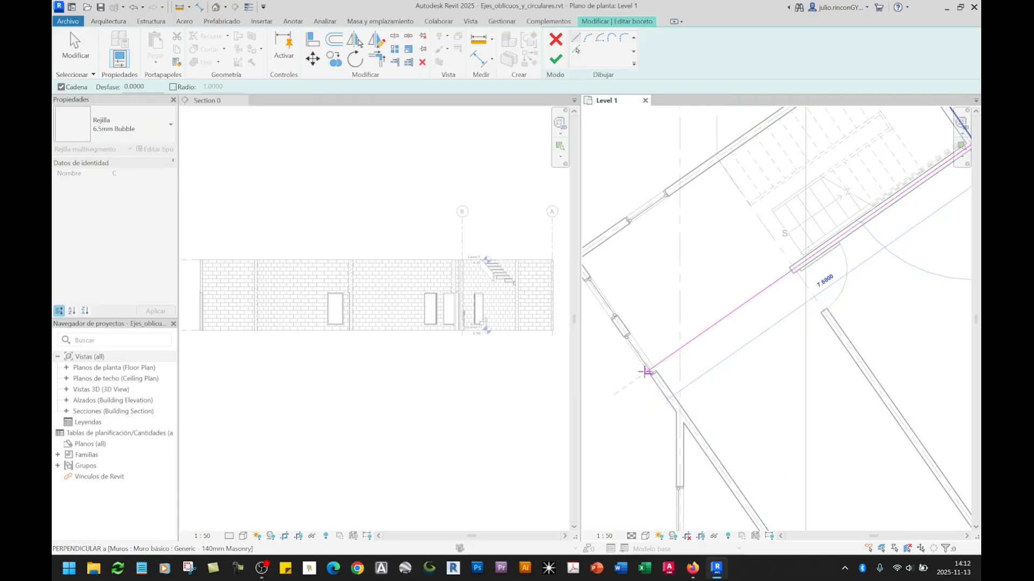
{"action": "scroll", "coordinate": [650, 369], "scroll_direction": "down", "scroll_amount": 4}
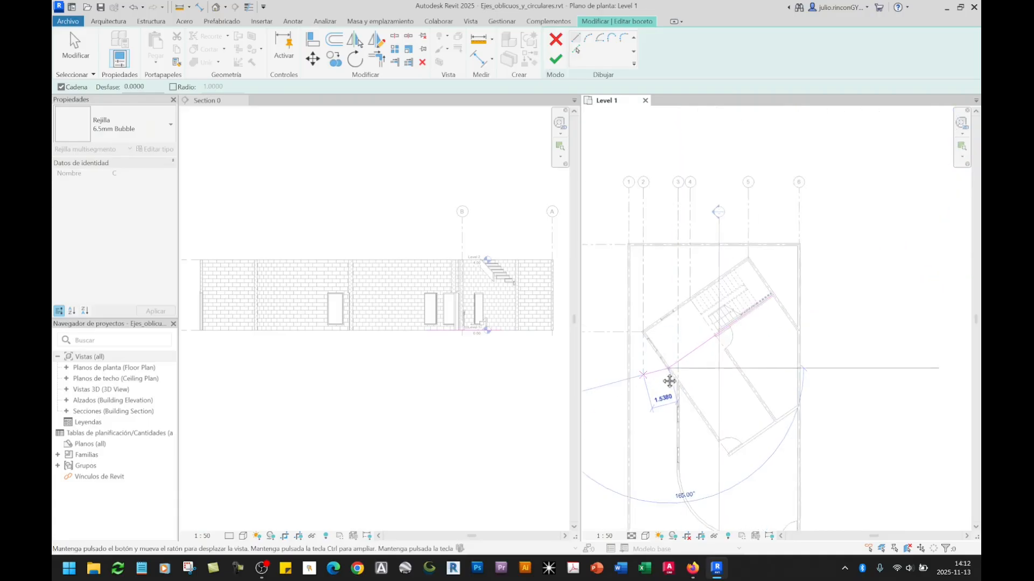
Extend grid C horizontally to align with grid B's head, finish the sketch and check the grid in the section view.
{"action": "scroll", "coordinate": [669, 380], "scroll_direction": "up", "scroll_amount": 2}
{"action": "left_click", "coordinate": [640, 361]}
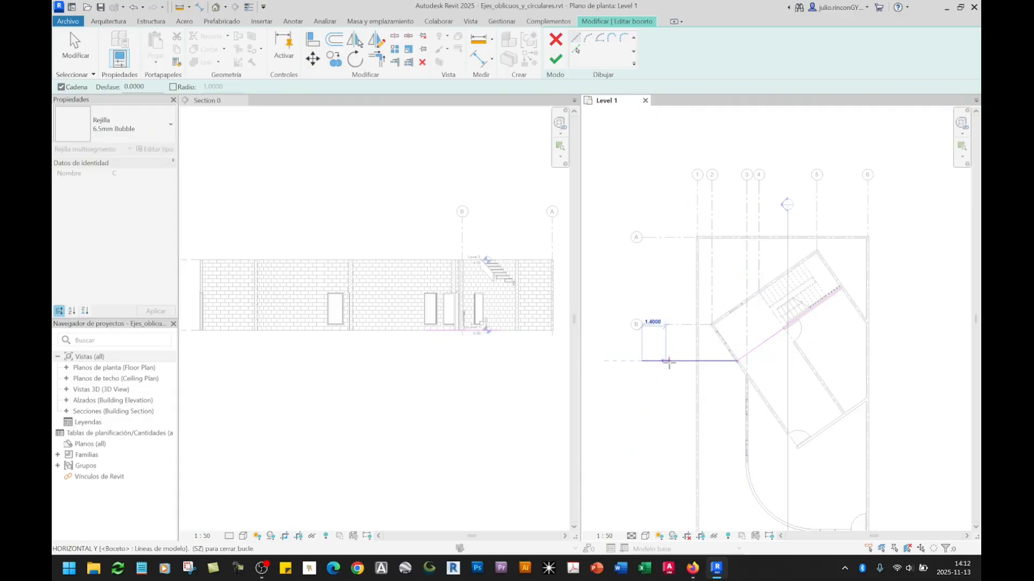
{"action": "left_click", "coordinate": [557, 67]}
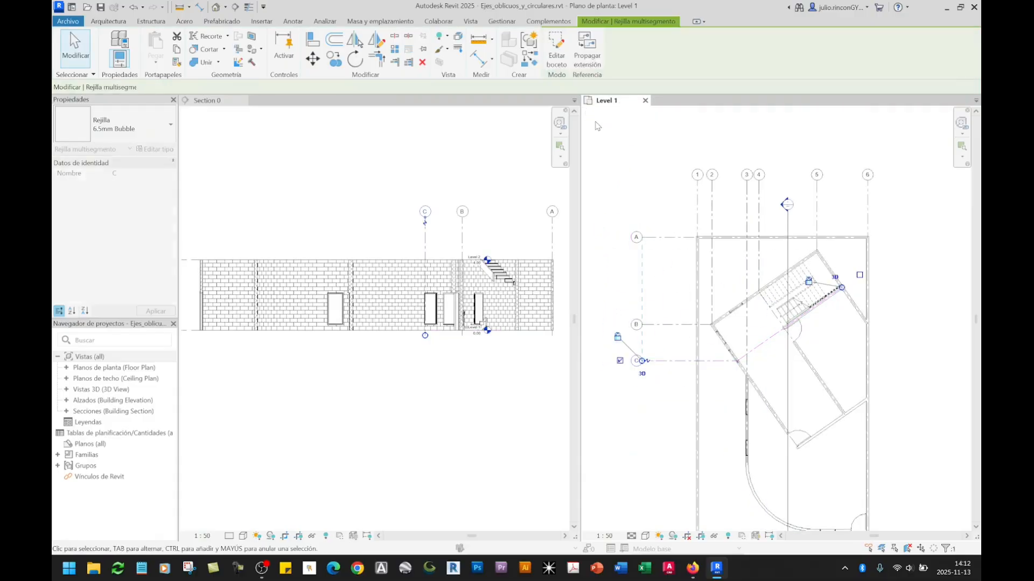
{"action": "middle_click_drag", "start_coordinate": [798, 351], "coordinate": [786, 322]}
{"action": "left_click", "coordinate": [411, 346]}
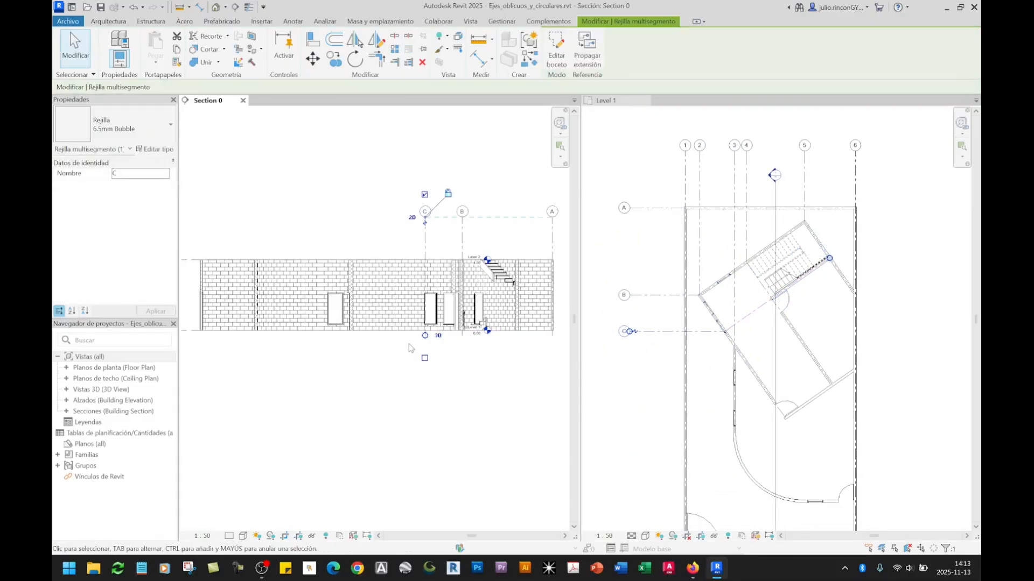
{"action": "scroll", "coordinate": [423, 279], "scroll_direction": "up", "scroll_amount": 4}
{"action": "scroll", "coordinate": [423, 280], "scroll_direction": "down", "scroll_amount": 4}
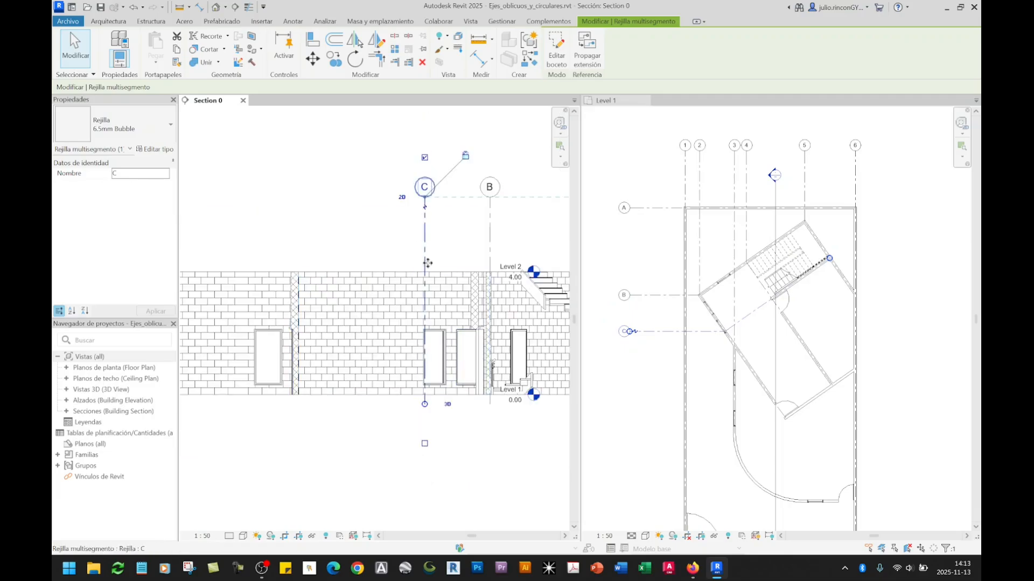
{"action": "key", "text": "Escape"}
Start multi-segment grid D on the Level 1 plan, sketching its oblique segment from grid 6 to the rotated room's lower corner.
{"action": "left_click", "coordinate": [791, 366]}
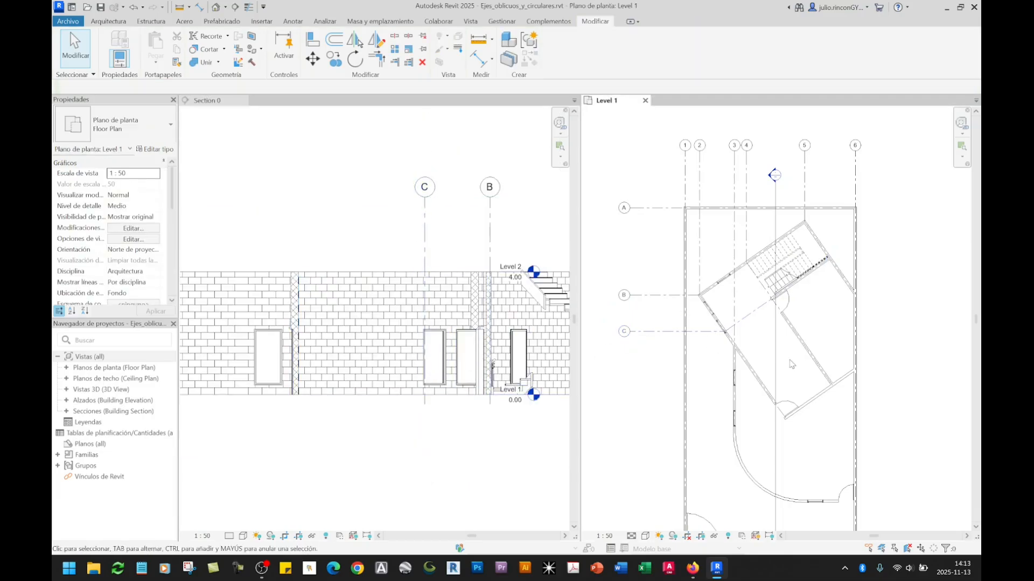
{"action": "middle_click_drag", "start_coordinate": [799, 376], "coordinate": [781, 343]}
{"action": "key", "text": "g"}
{"action": "key", "text": "r"}
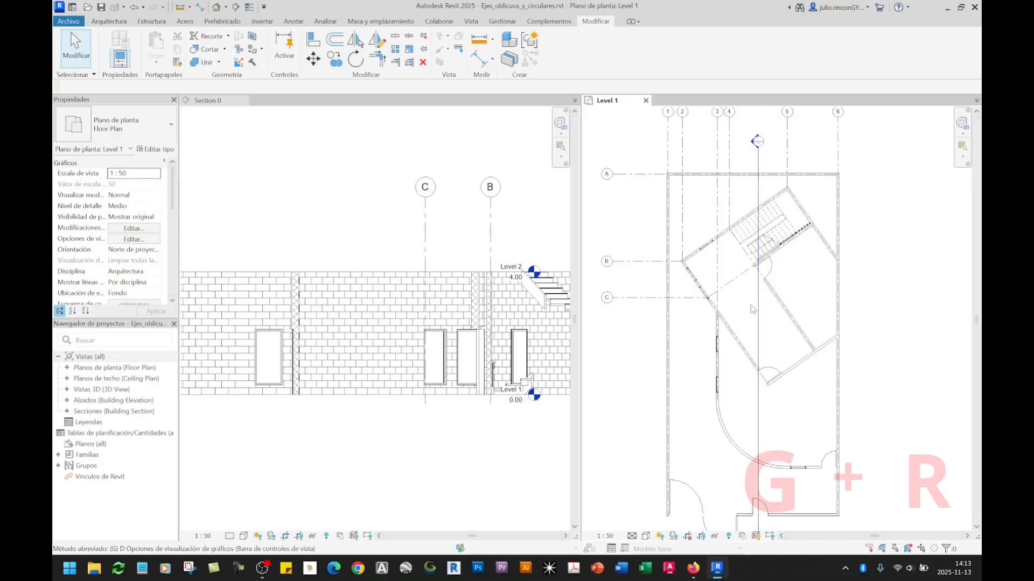
{"action": "scroll", "coordinate": [809, 330], "scroll_direction": "up", "scroll_amount": 5}
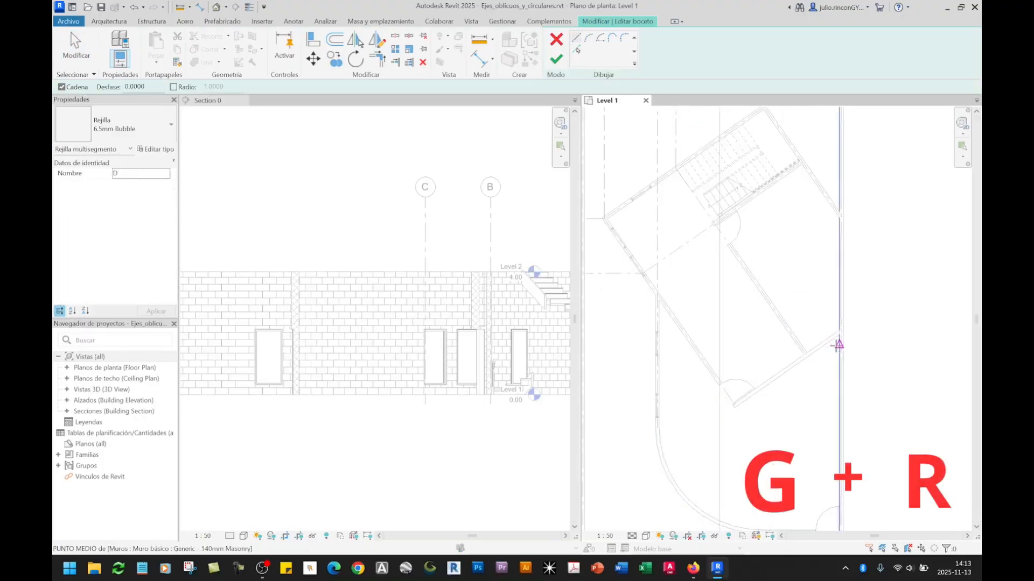
{"action": "left_click", "coordinate": [828, 319]}
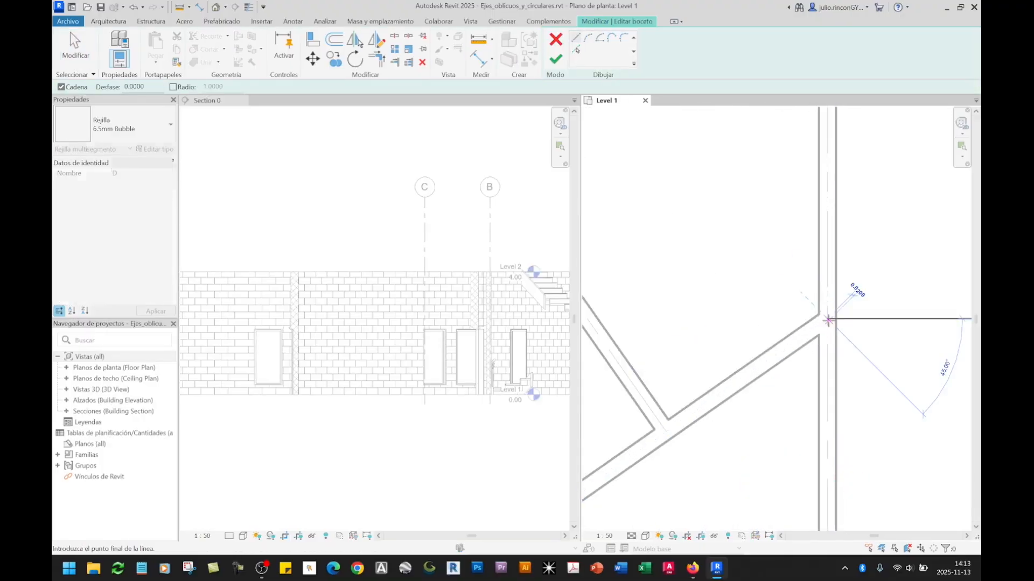
{"action": "scroll", "coordinate": [829, 320], "scroll_direction": "down", "scroll_amount": 2}
{"action": "middle_click_drag", "start_coordinate": [722, 427], "coordinate": [934, 261]}
{"action": "scroll", "coordinate": [786, 330], "scroll_direction": "down", "scroll_amount": 2}
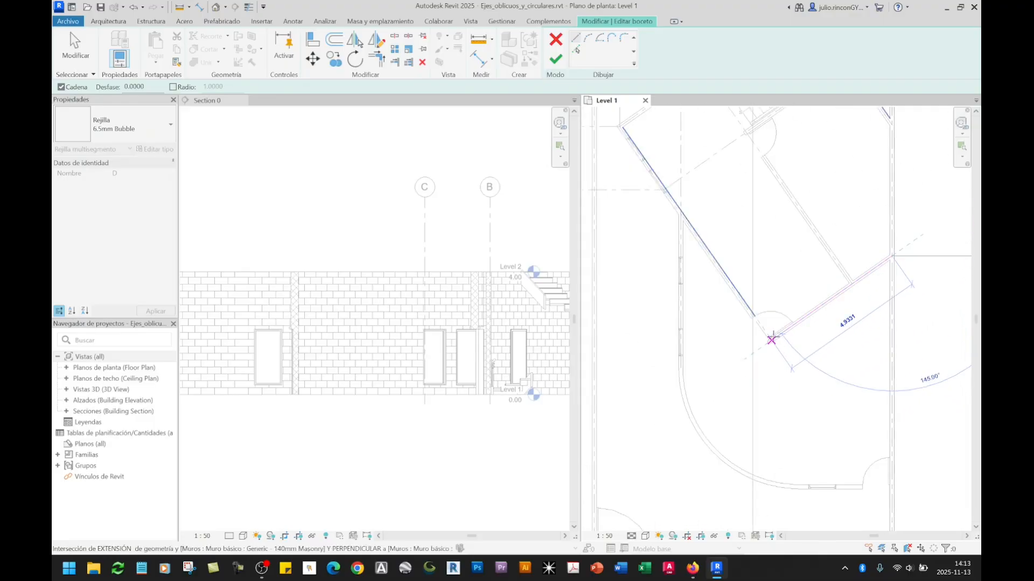
{"action": "scroll", "coordinate": [768, 339], "scroll_direction": "up", "scroll_amount": 3}
{"action": "left_click", "coordinate": [773, 335]}
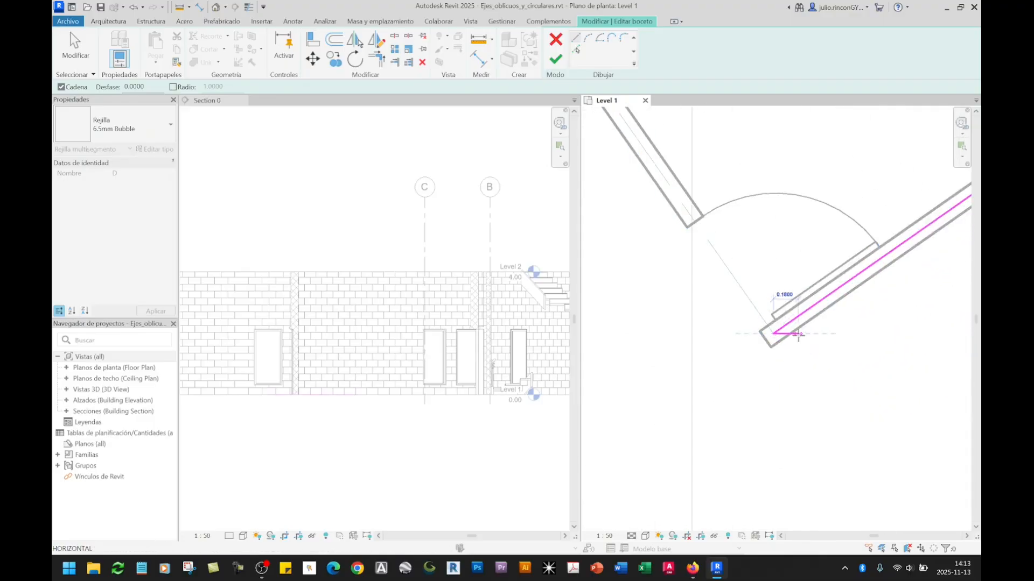
Extend grid D horizontally to align with the heads of grids B and C, and finish the sketch.
{"action": "scroll", "coordinate": [775, 337], "scroll_direction": "down", "scroll_amount": 4}
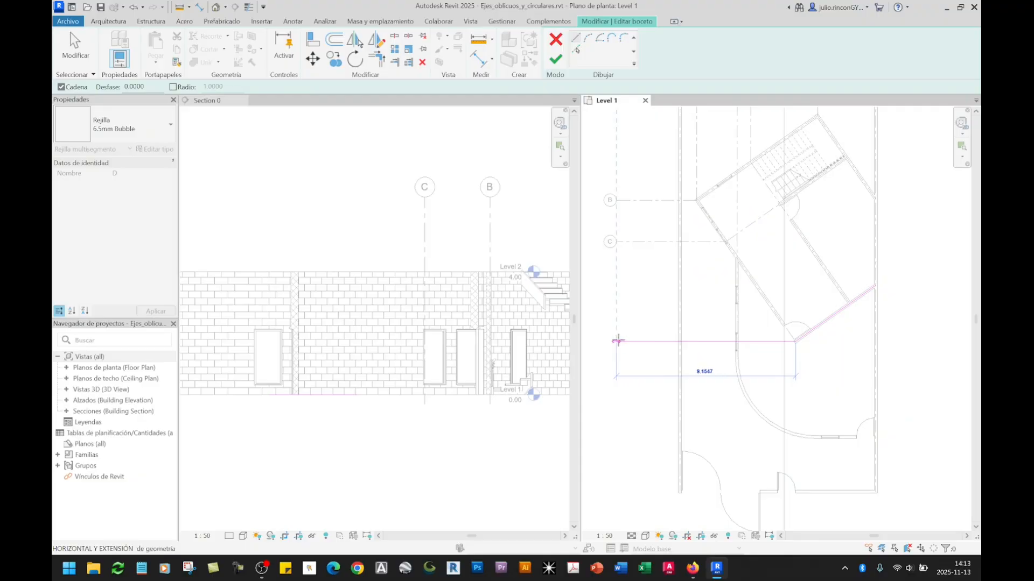
{"action": "left_click", "coordinate": [617, 340]}
{"action": "left_click", "coordinate": [556, 60]}
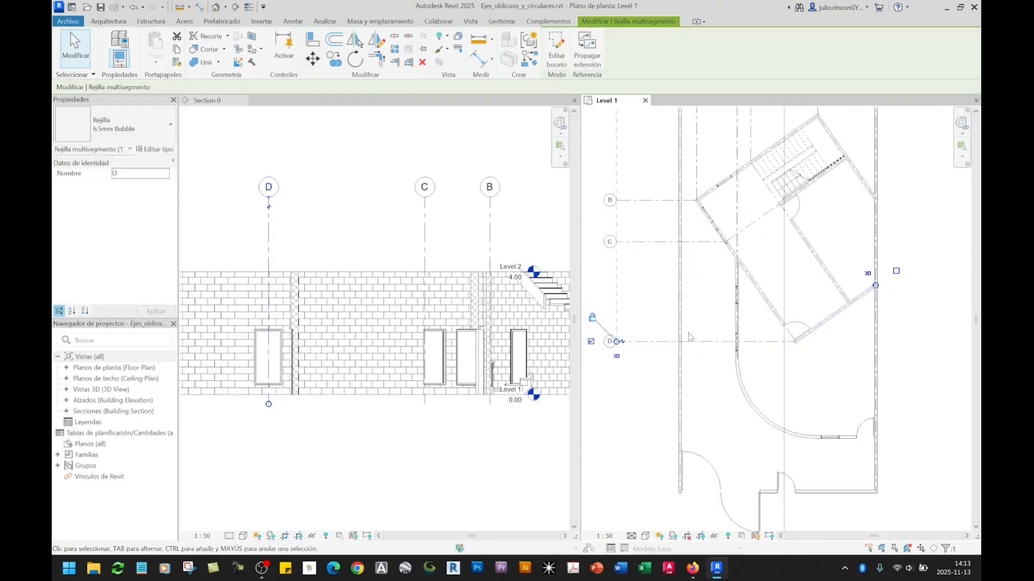
{"action": "middle_click_drag", "start_coordinate": [809, 425], "coordinate": [809, 343]}
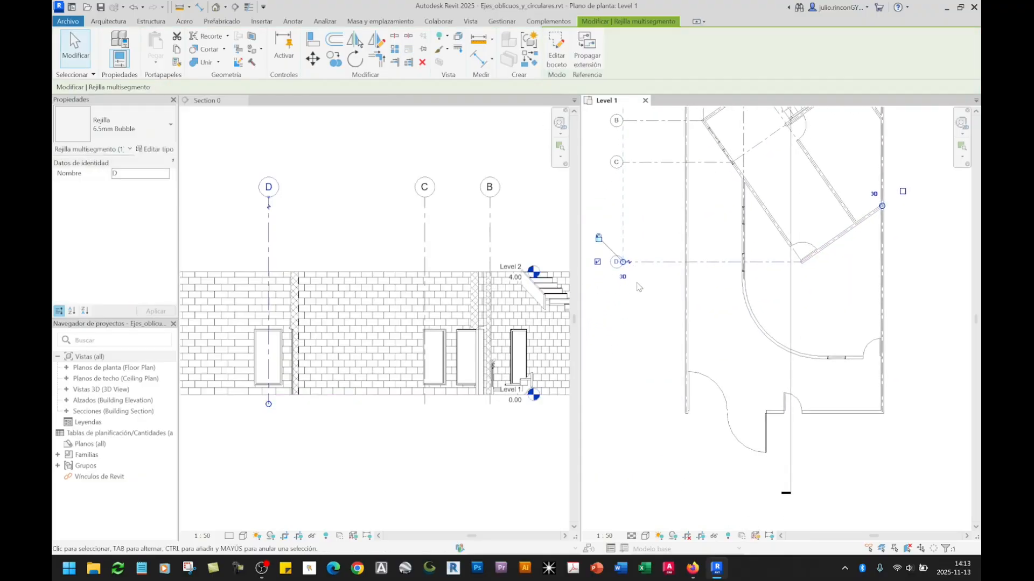
Place straight horizontal grid E along the lower wall of the curved room, from grid 6 to the other grid heads.
{"action": "key", "text": "g"}
{"action": "key", "text": "r"}
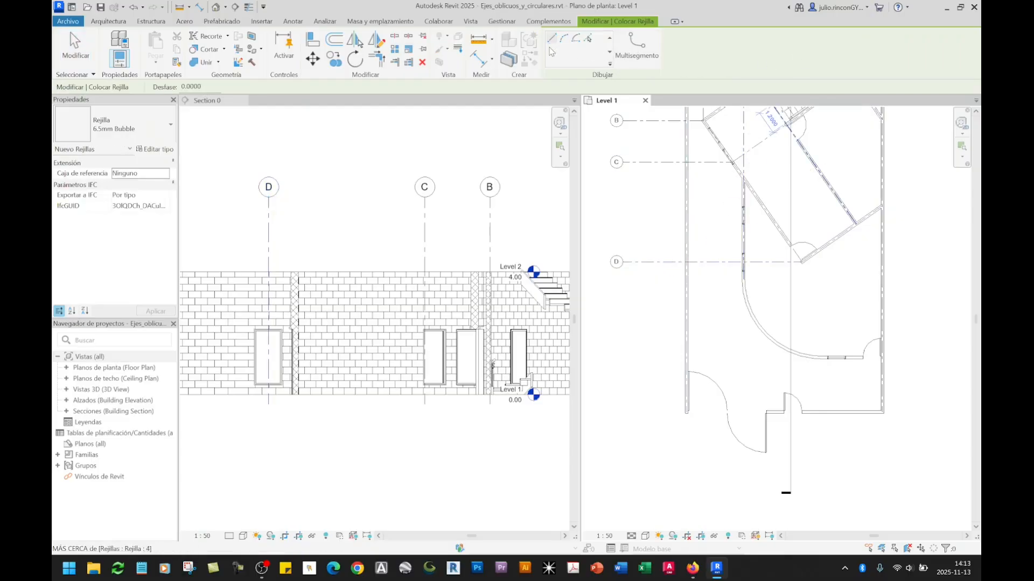
{"action": "scroll", "coordinate": [859, 378], "scroll_direction": "up", "scroll_amount": 3}
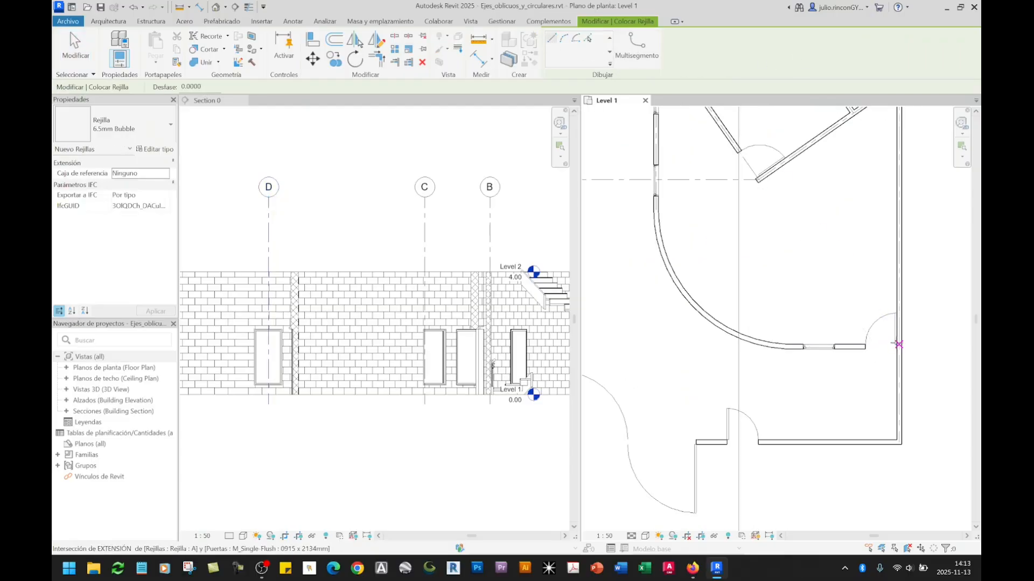
{"action": "scroll", "coordinate": [898, 343], "scroll_direction": "up", "scroll_amount": 3}
{"action": "left_click", "coordinate": [898, 345]}
{"action": "scroll", "coordinate": [915, 372], "scroll_direction": "down", "scroll_amount": 3}
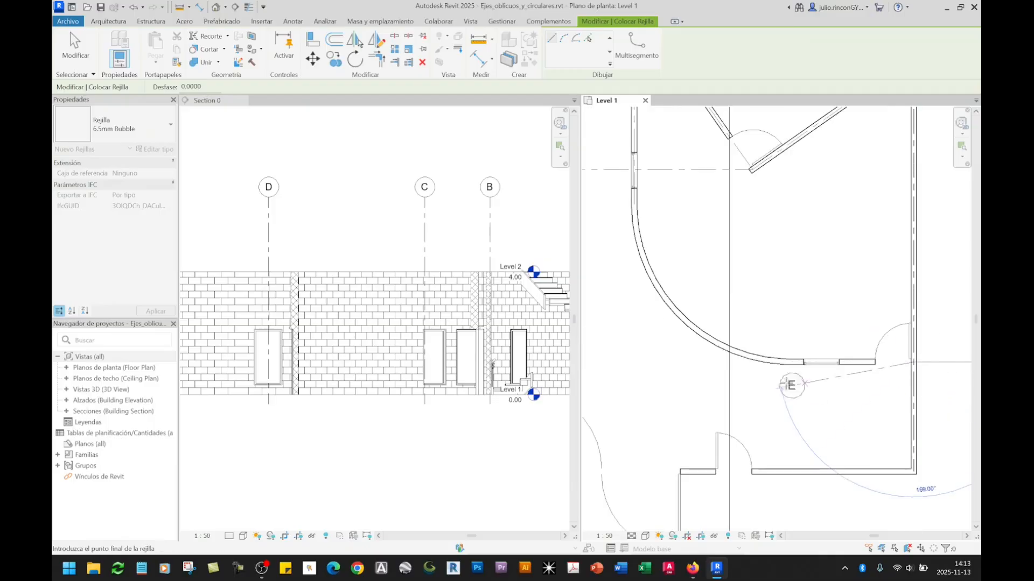
{"action": "middle_click_drag", "start_coordinate": [704, 388], "coordinate": [915, 381]}
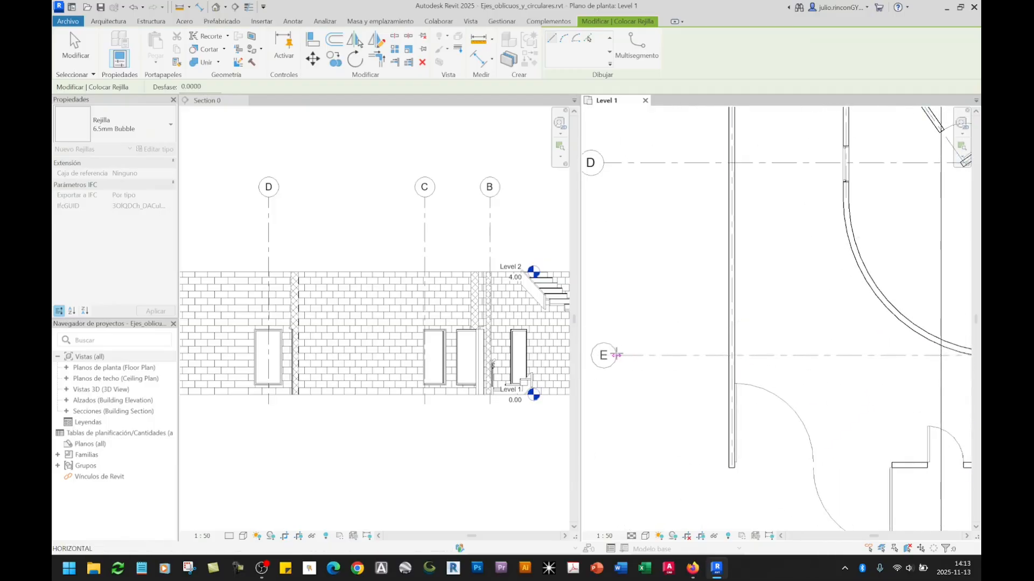
{"action": "left_click", "coordinate": [607, 355]}
Place straight horizontal grid F along the entrance wall, from its corner at grid 6 to the aligned grid heads.
{"action": "scroll", "coordinate": [630, 360], "scroll_direction": "down", "scroll_amount": 2}
{"action": "middle_click_drag", "start_coordinate": [630, 360], "coordinate": [674, 294]}
{"action": "scroll", "coordinate": [901, 386], "scroll_direction": "up", "scroll_amount": 5}
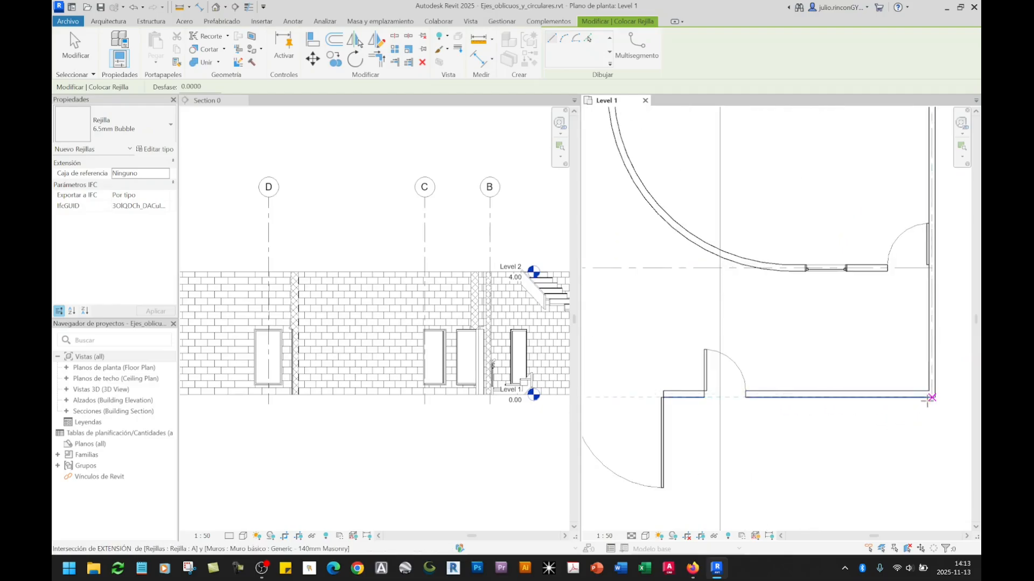
{"action": "scroll", "coordinate": [930, 398], "scroll_direction": "up", "scroll_amount": 1}
{"action": "left_click", "coordinate": [932, 393]}
{"action": "scroll", "coordinate": [915, 395], "scroll_direction": "down", "scroll_amount": 3}
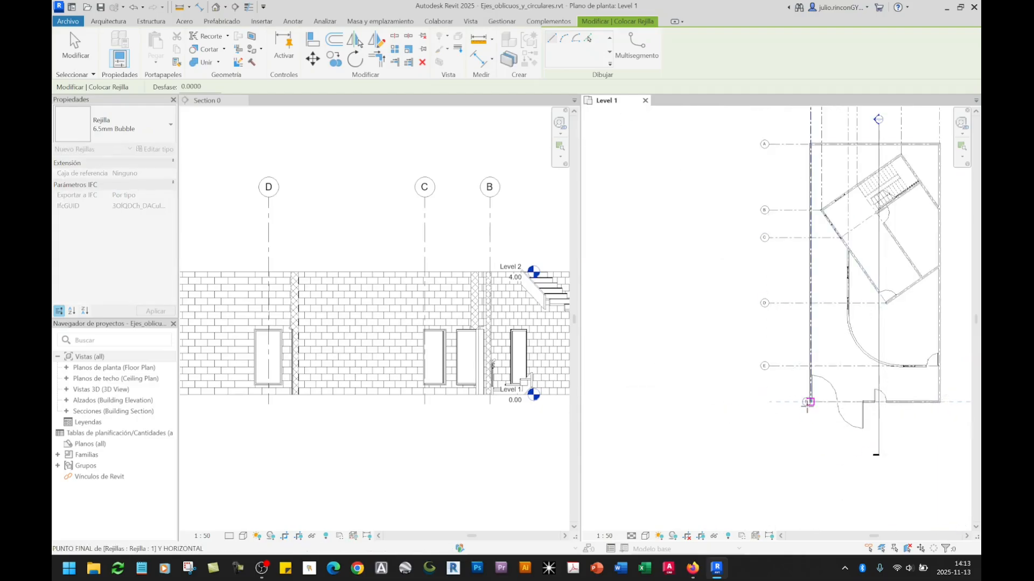
{"action": "scroll", "coordinate": [755, 395], "scroll_direction": "up", "scroll_amount": 4}
{"action": "left_click", "coordinate": [732, 394]}
{"action": "scroll", "coordinate": [731, 418], "scroll_direction": "down", "scroll_amount": 3}
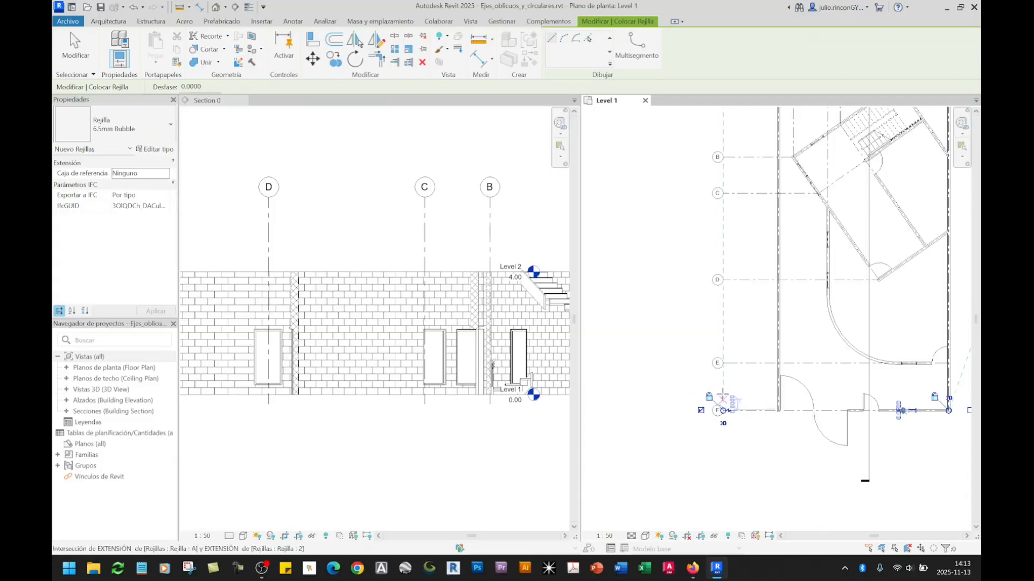
Leave the grid command and examine the alignment of grids A to F in the Level 1 plan and the section view.
{"action": "scroll", "coordinate": [685, 215], "scroll_direction": "up", "scroll_amount": 4}
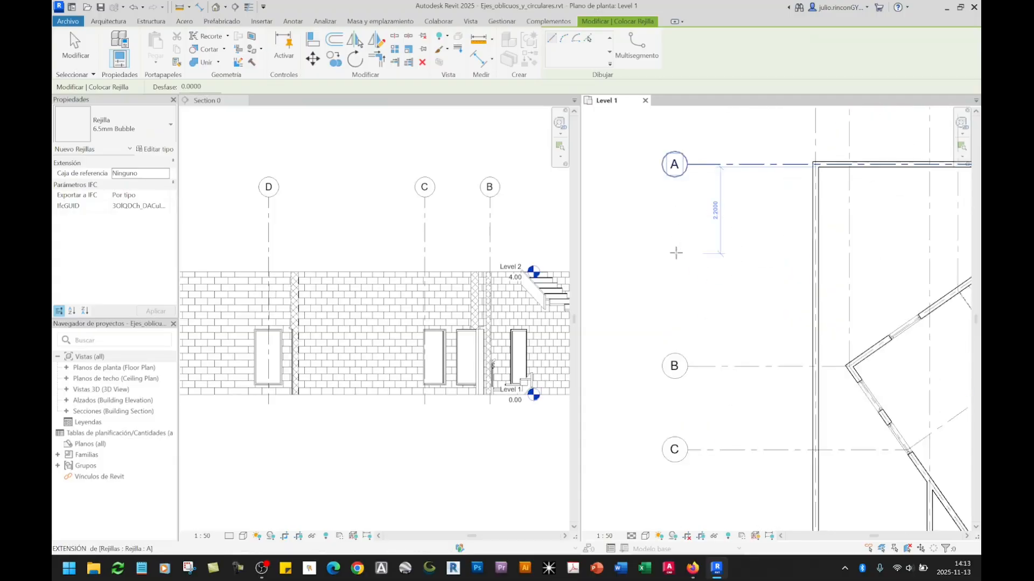
{"action": "scroll", "coordinate": [688, 286], "scroll_direction": "up", "scroll_amount": 2}
{"action": "scroll", "coordinate": [685, 289], "scroll_direction": "down", "scroll_amount": 3}
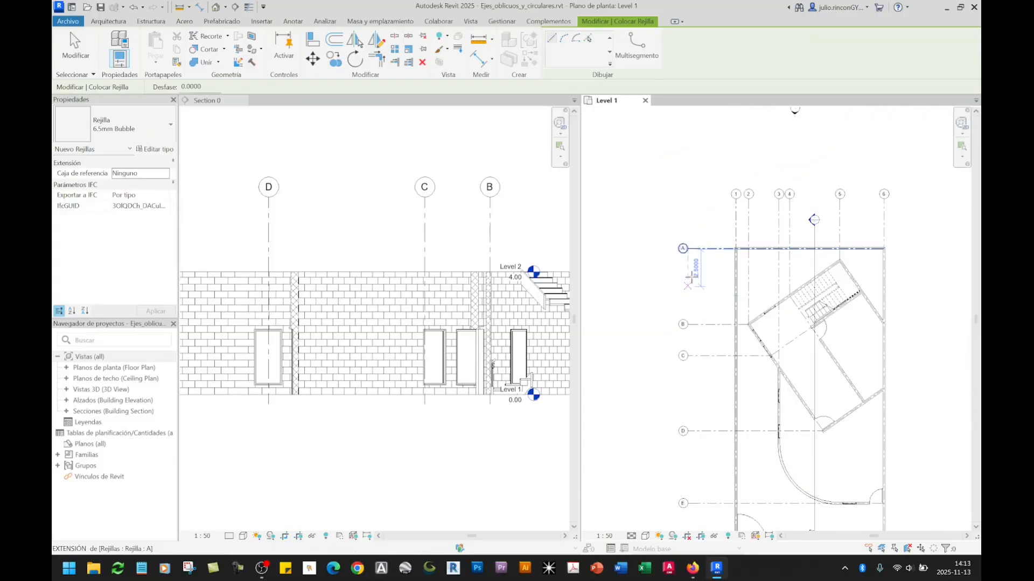
{"action": "scroll", "coordinate": [692, 264], "scroll_direction": "down", "scroll_amount": 1}
{"action": "key", "text": "Escape"}
{"action": "key", "text": "Escape"}
{"action": "scroll", "coordinate": [677, 253], "scroll_direction": "up", "scroll_amount": 3}
{"action": "middle_click_drag", "start_coordinate": [722, 417], "coordinate": [736, 224]}
{"action": "middle_click_drag", "start_coordinate": [771, 480], "coordinate": [759, 207]}
{"action": "scroll", "coordinate": [718, 303], "scroll_direction": "down", "scroll_amount": 2}
{"action": "middle_click_drag", "start_coordinate": [747, 429], "coordinate": [731, 375]}
{"action": "left_click", "coordinate": [368, 441]}
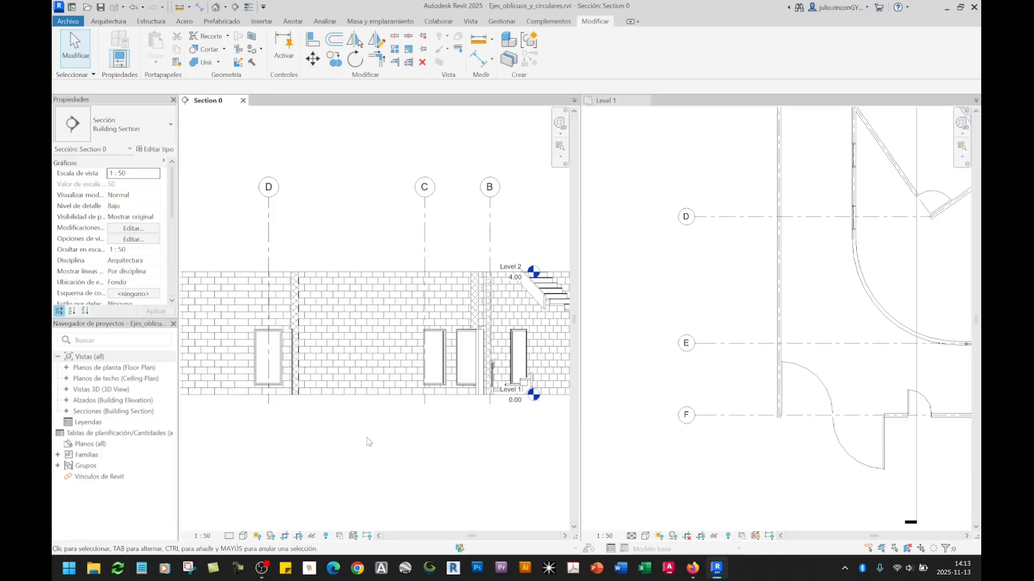
{"action": "scroll", "coordinate": [371, 447], "scroll_direction": "down", "scroll_amount": 4}
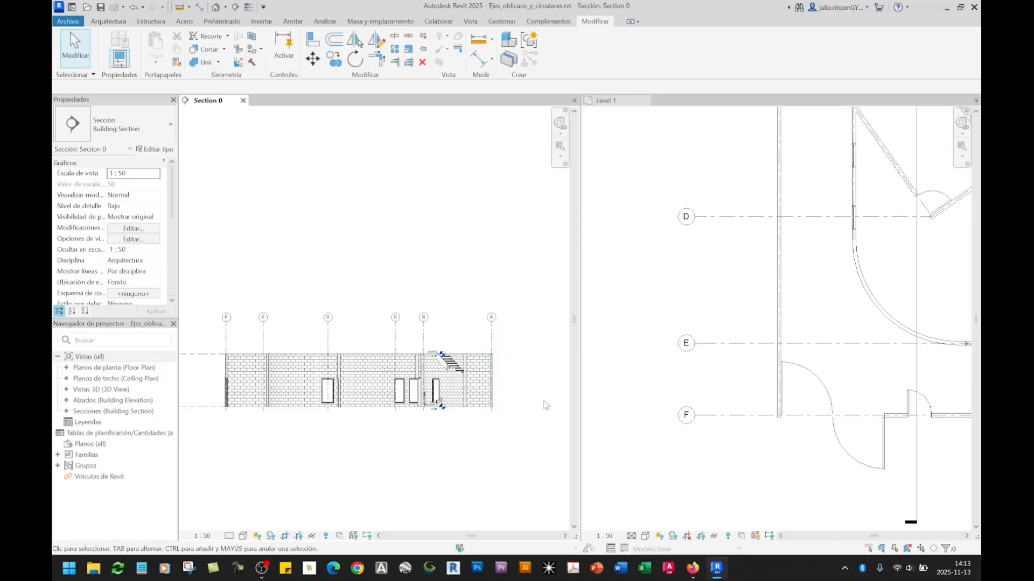
{"action": "left_click", "coordinate": [744, 444]}
{"action": "scroll", "coordinate": [665, 478], "scroll_direction": "down", "scroll_amount": 3}
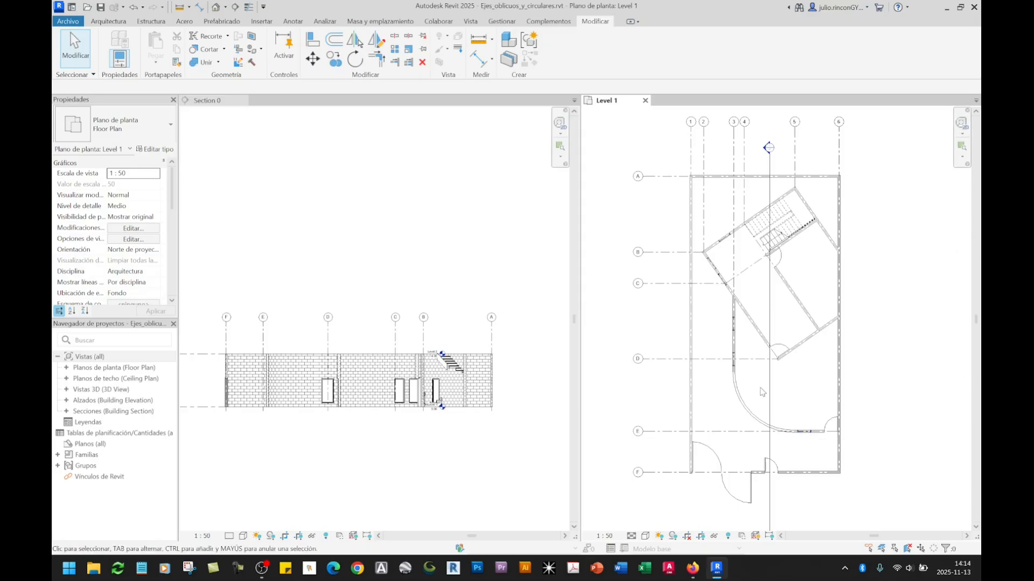
Set the Level 1 plan's visual style to wireframe (Estructura alámbrica) for working on the curved wall.
{"action": "scroll", "coordinate": [786, 429], "scroll_direction": "up", "scroll_amount": 1}
{"action": "scroll", "coordinate": [784, 429], "scroll_direction": "up", "scroll_amount": 4}
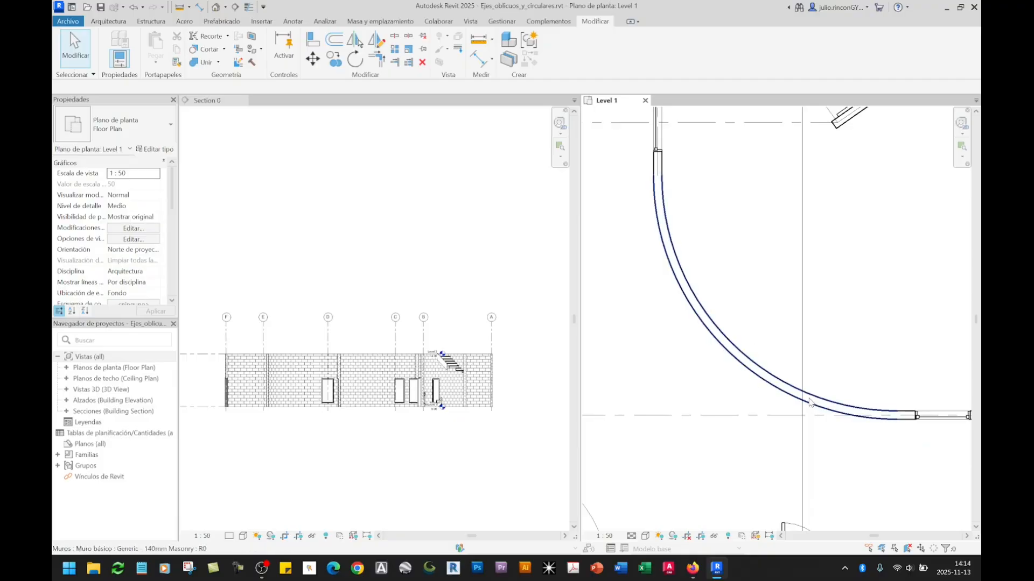
{"action": "left_click", "coordinate": [645, 536]}
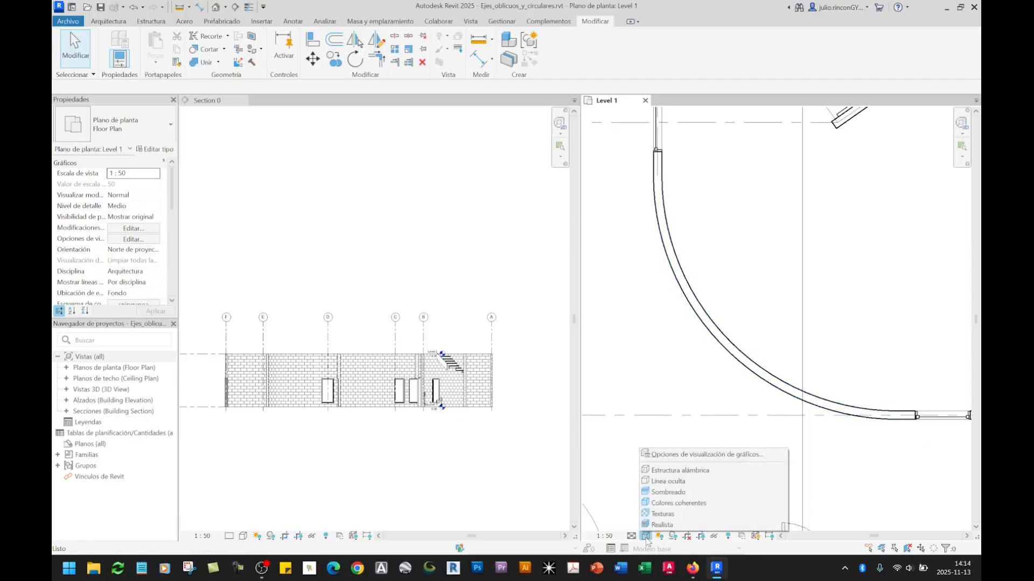
{"action": "left_click", "coordinate": [669, 475]}
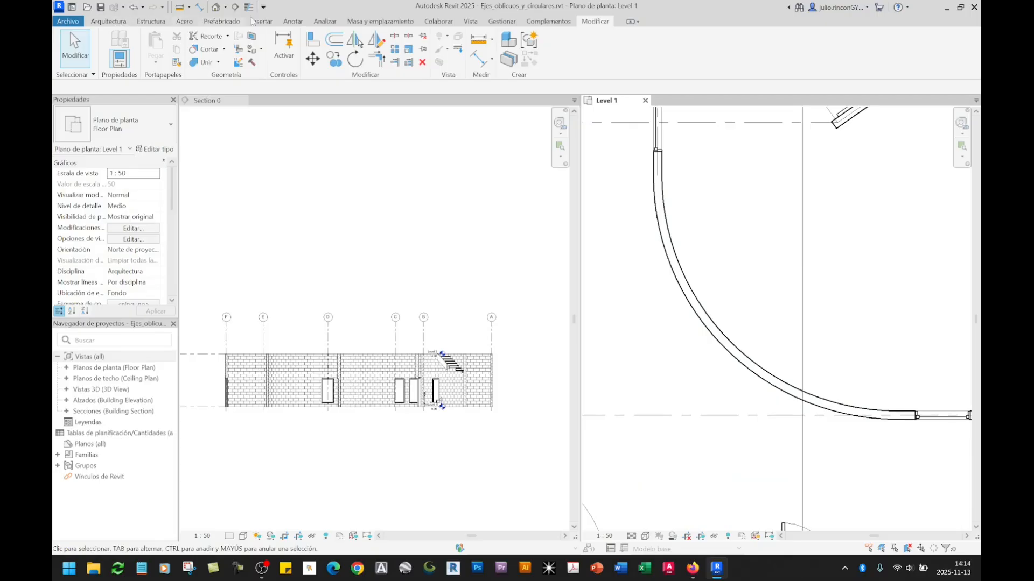
Create a detail line along the curved wall's centreline by picking the wall edge with an offset of 0.07.
{"action": "left_click", "coordinate": [295, 22]}
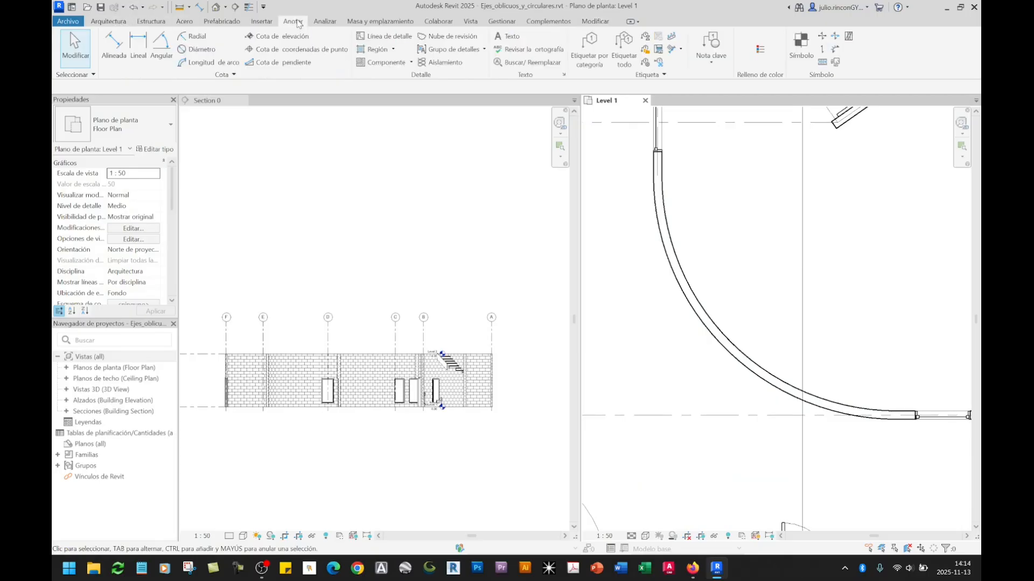
{"action": "left_click", "coordinate": [388, 37]}
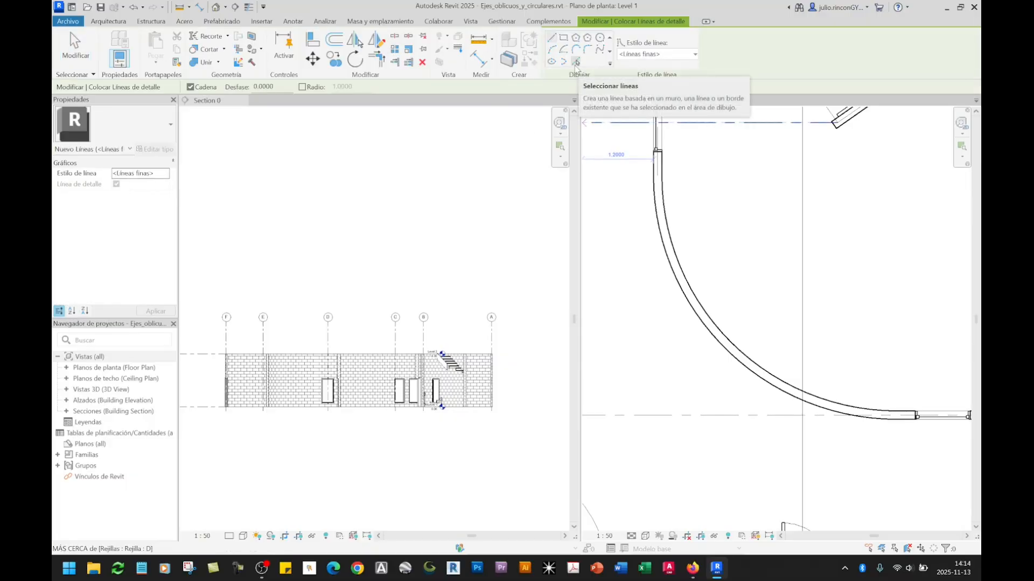
{"action": "left_click", "coordinate": [575, 62]}
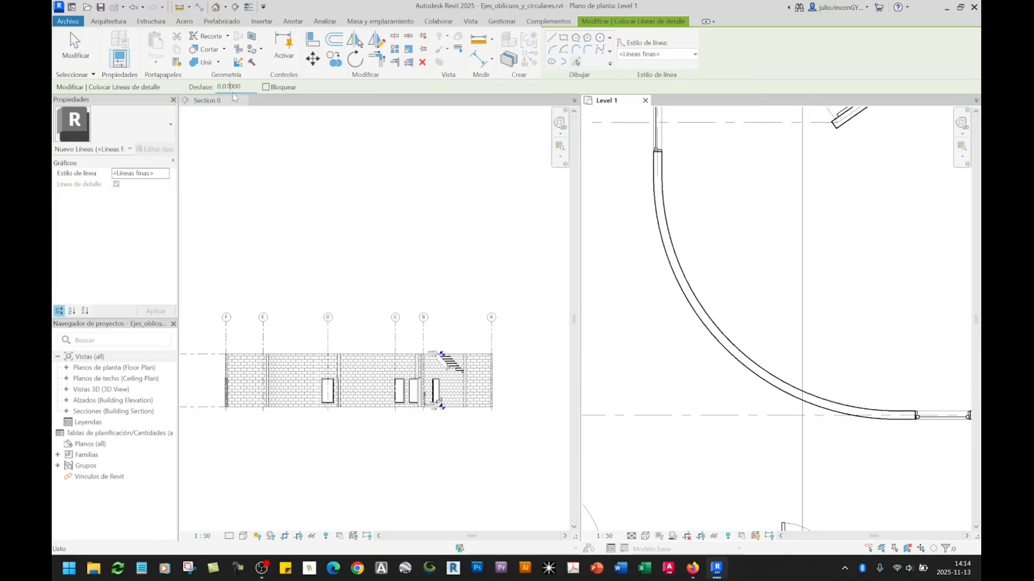
{"action": "key", "text": "Return"}
{"action": "left_click", "coordinate": [706, 320]}
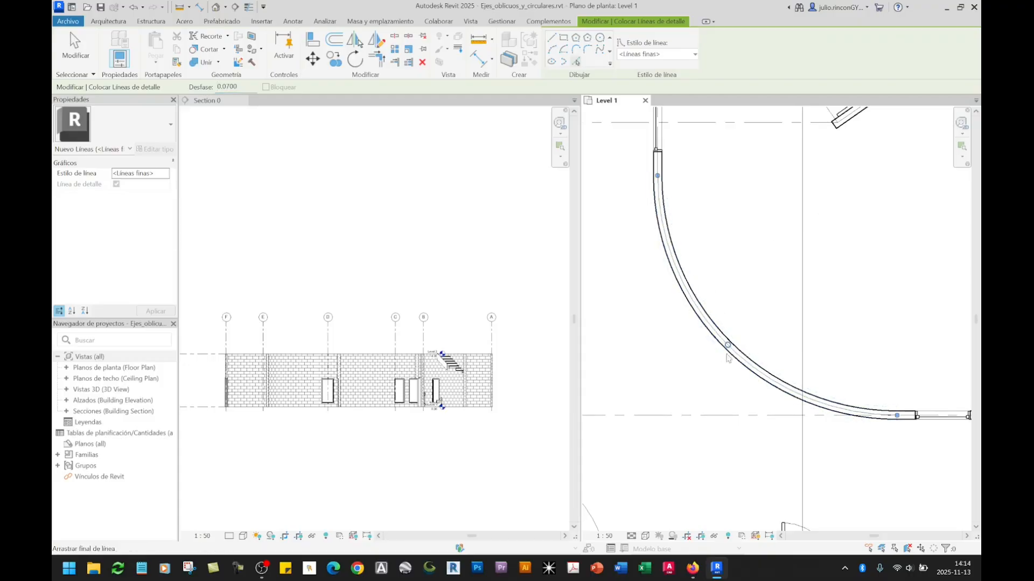
{"action": "middle_click_drag", "start_coordinate": [767, 378], "coordinate": [752, 370]}
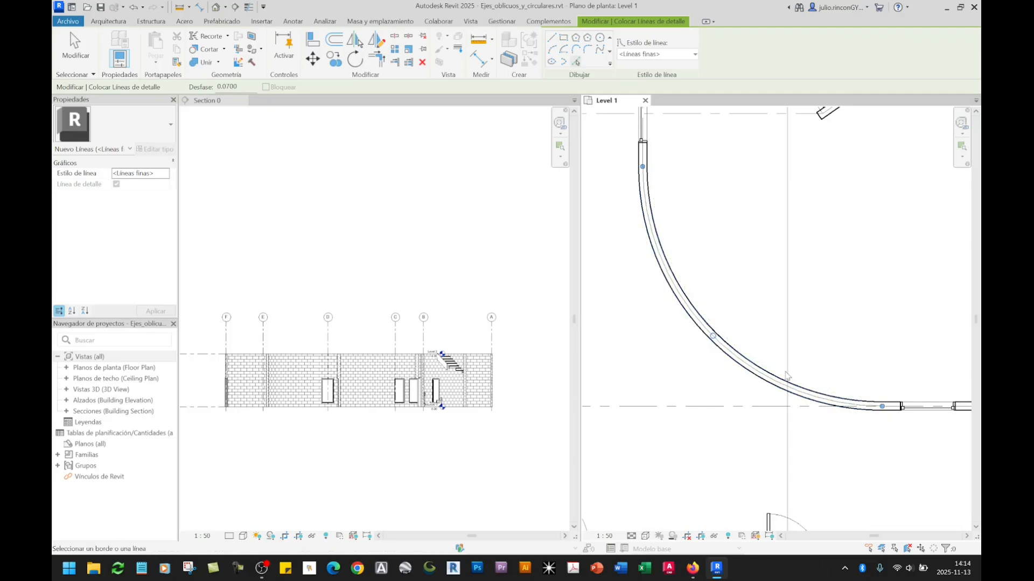
{"action": "middle_click_drag", "start_coordinate": [726, 331], "coordinate": [749, 346]}
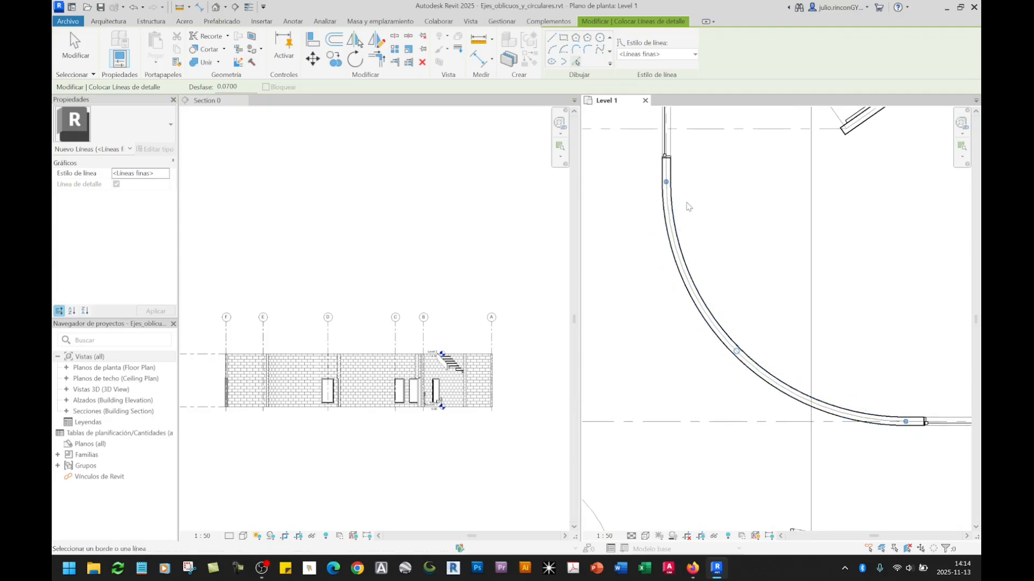
Leave the detail line command and change the curved detail line's style to <Eje>.
{"action": "left_click", "coordinate": [650, 54]}
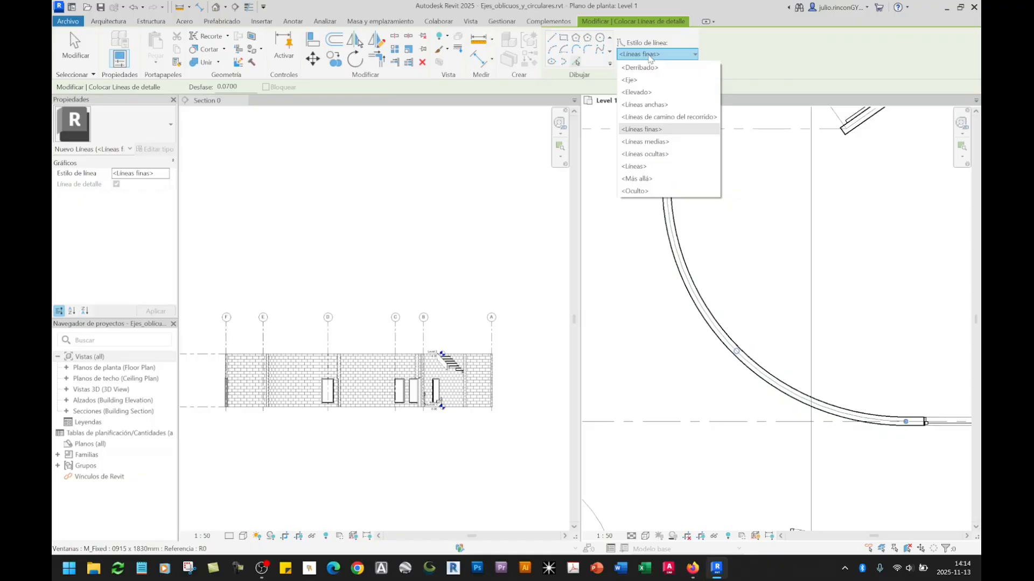
{"action": "left_click", "coordinate": [637, 81]}
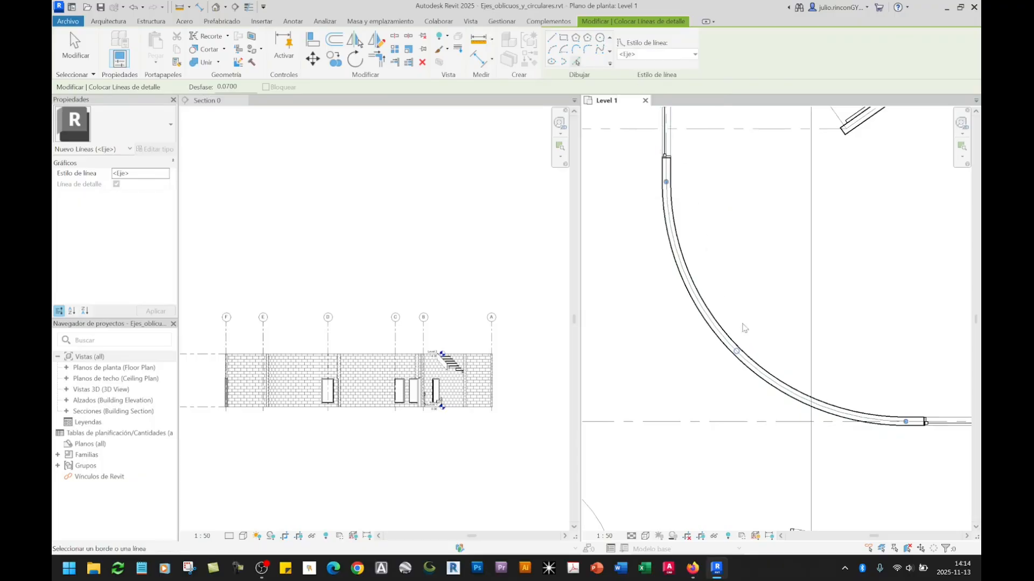
{"action": "key", "text": "Escape"}
{"action": "key", "text": "Escape"}
{"action": "left_click", "coordinate": [713, 329]}
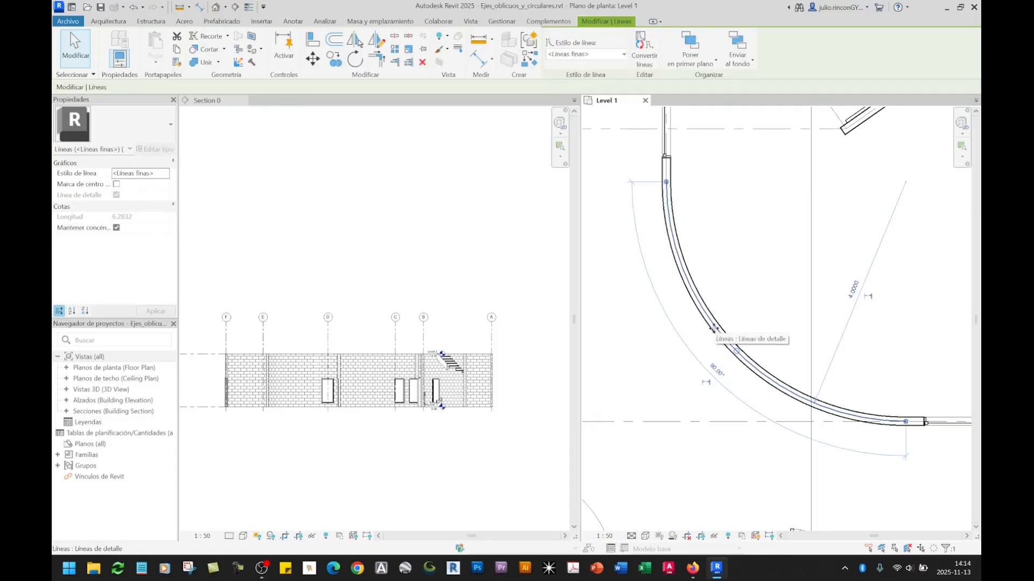
{"action": "left_click", "coordinate": [585, 54]}
{"action": "left_click", "coordinate": [560, 80]}
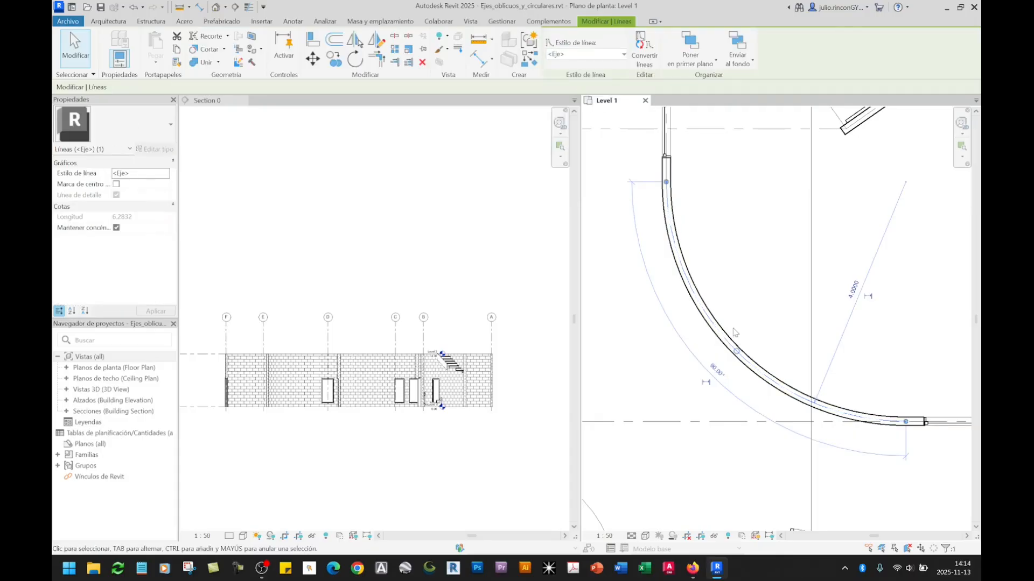
{"action": "key", "text": "Escape"}
Check which end segment line pattern grid E's type uses, and close its type properties without changes.
{"action": "left_click", "coordinate": [710, 321]}
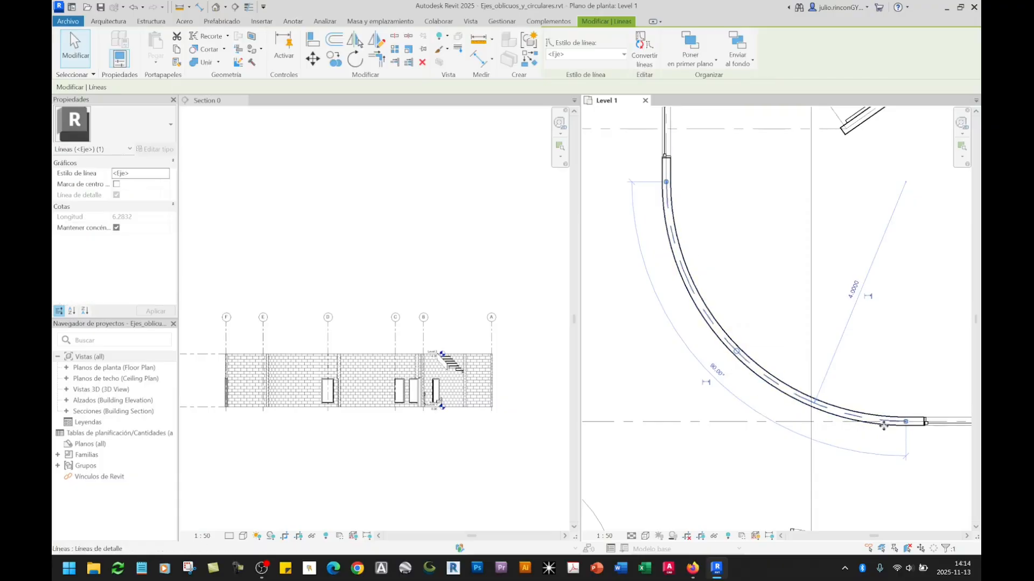
{"action": "left_click", "coordinate": [713, 423]}
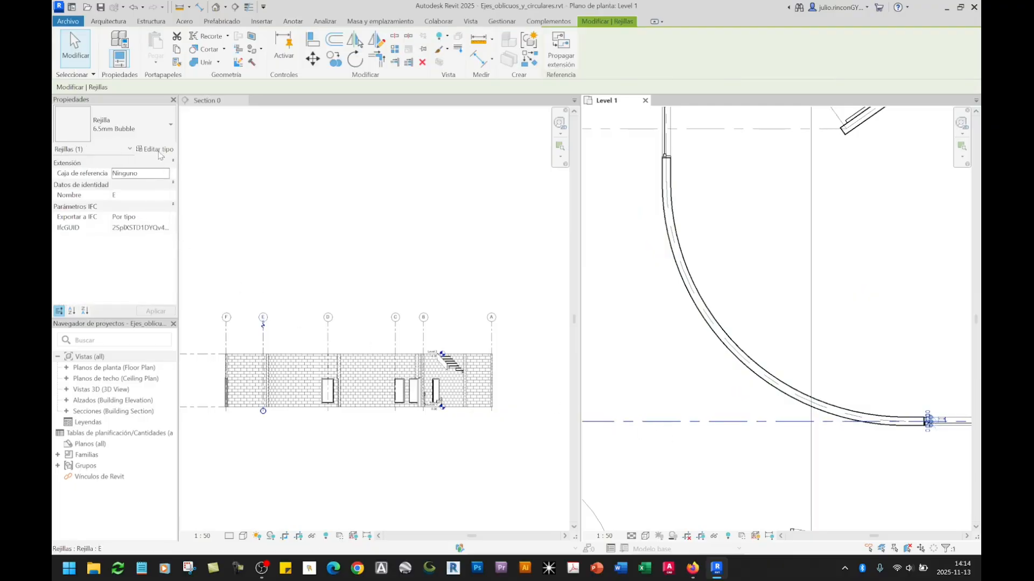
{"action": "left_click", "coordinate": [155, 150]}
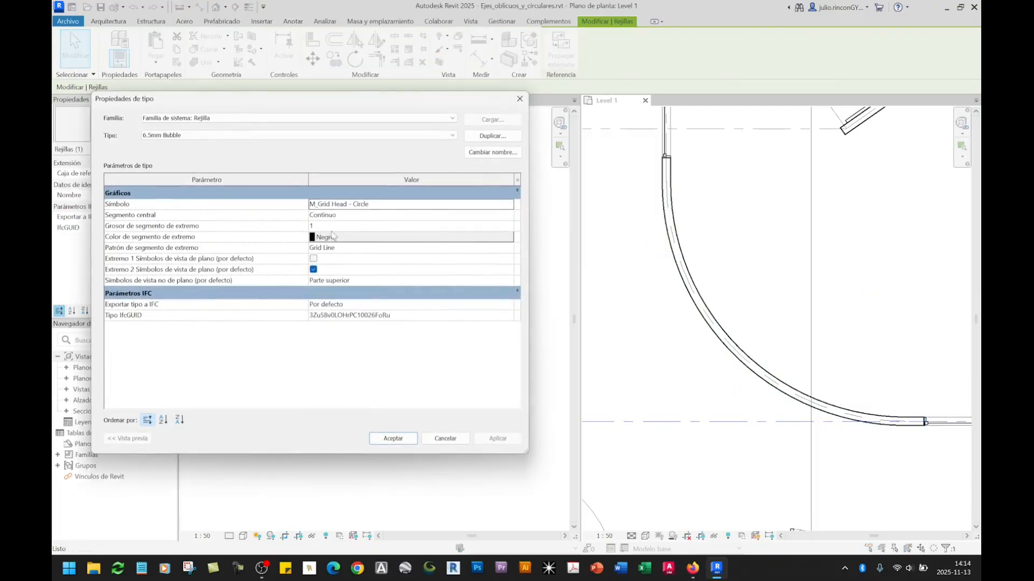
{"action": "left_click", "coordinate": [331, 250]}
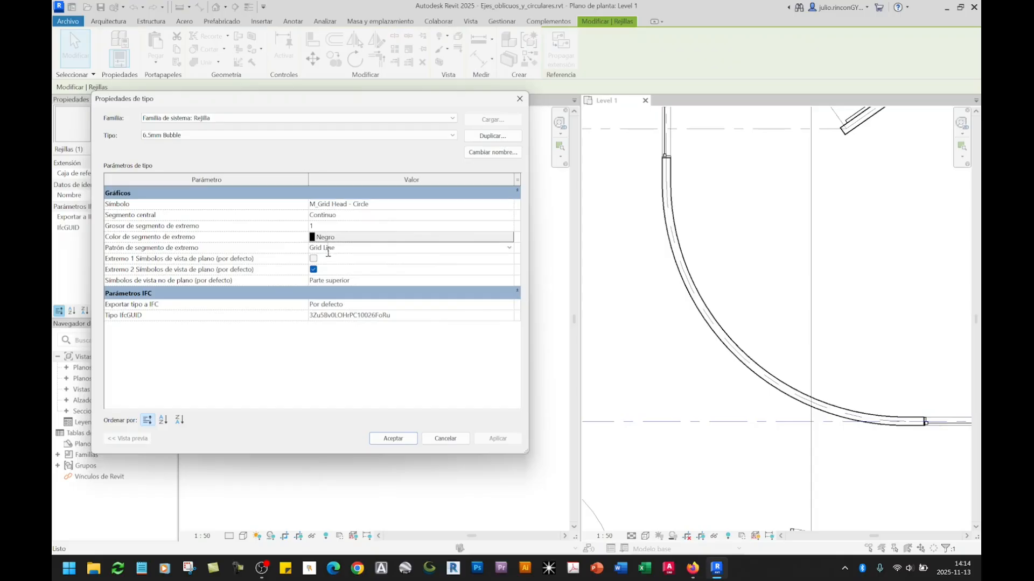
{"action": "left_click_drag", "start_coordinate": [336, 250], "coordinate": [310, 250]}
{"action": "key", "text": "Escape"}
{"action": "key", "text": "Escape"}
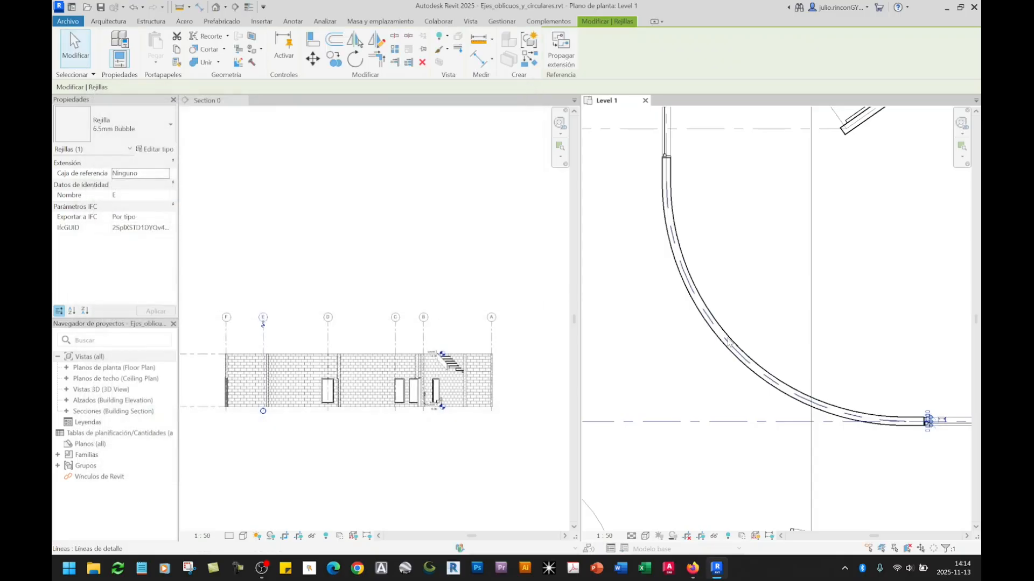
Check the line style assigned to the curved detail line, keep <Eje>, and clear the selection.
{"action": "left_click", "coordinate": [730, 345]}
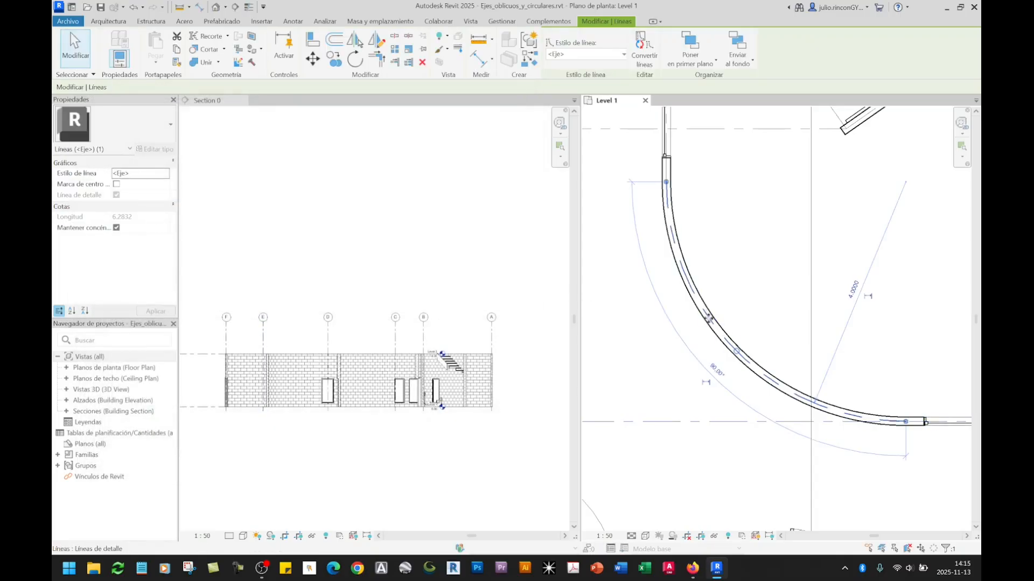
{"action": "left_click", "coordinate": [125, 176]}
{"action": "left_click", "coordinate": [166, 175]}
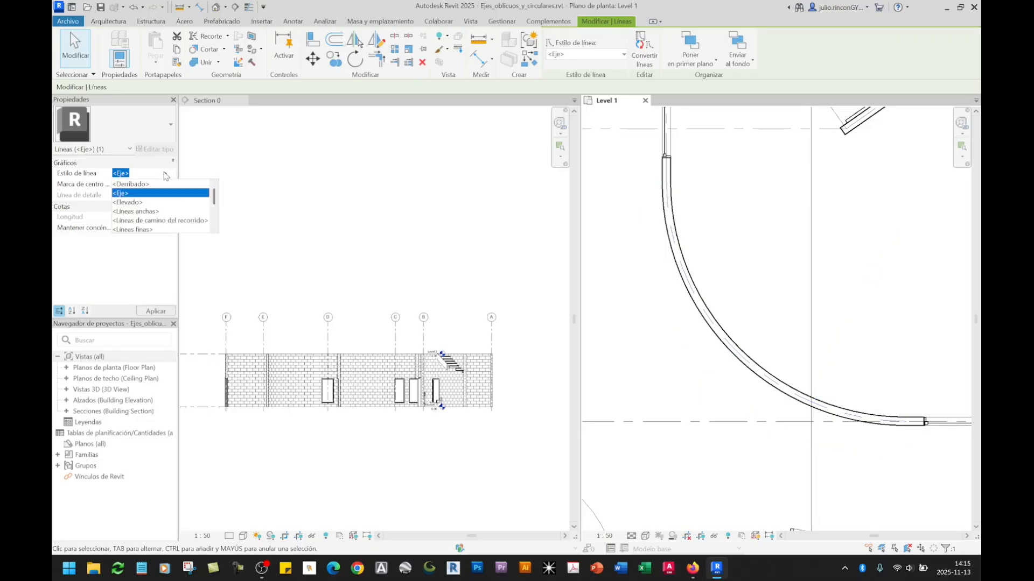
{"action": "left_click", "coordinate": [136, 194]}
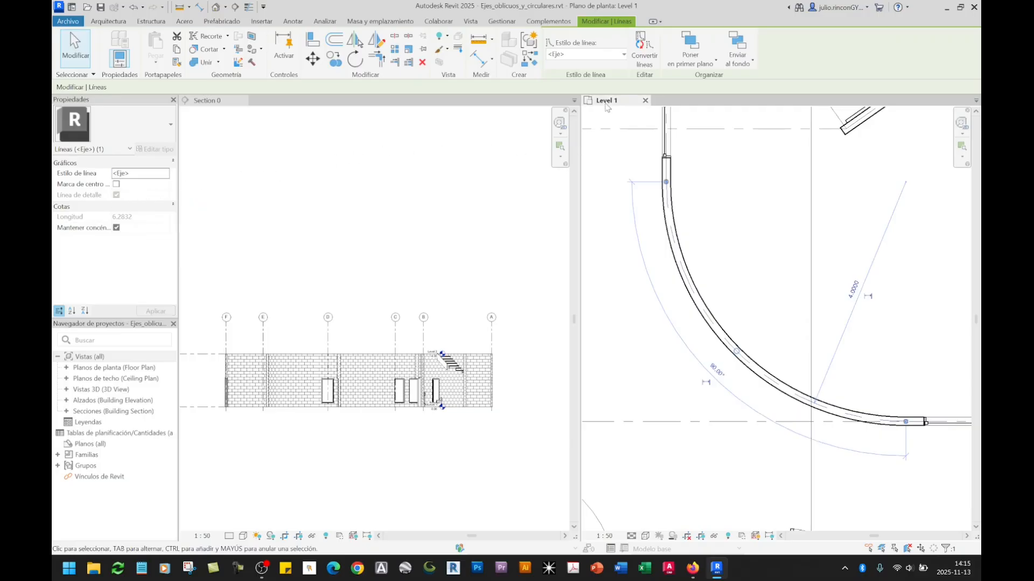
{"action": "left_click", "coordinate": [612, 268]}
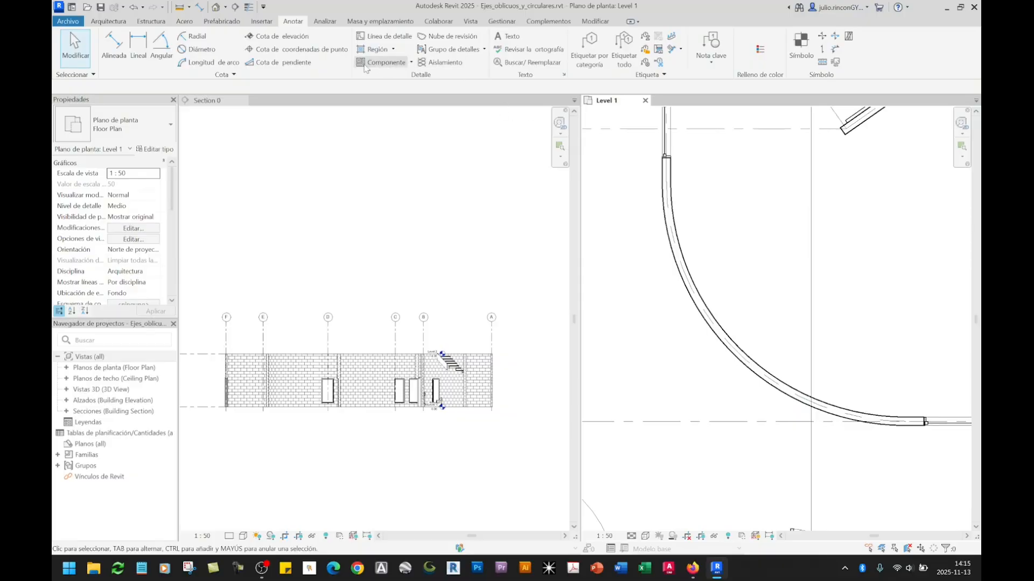
In the project's line styles, set the line pattern of the <Eje> subcategory to Grid Line and accept the change.
{"action": "left_click", "coordinate": [500, 22]}
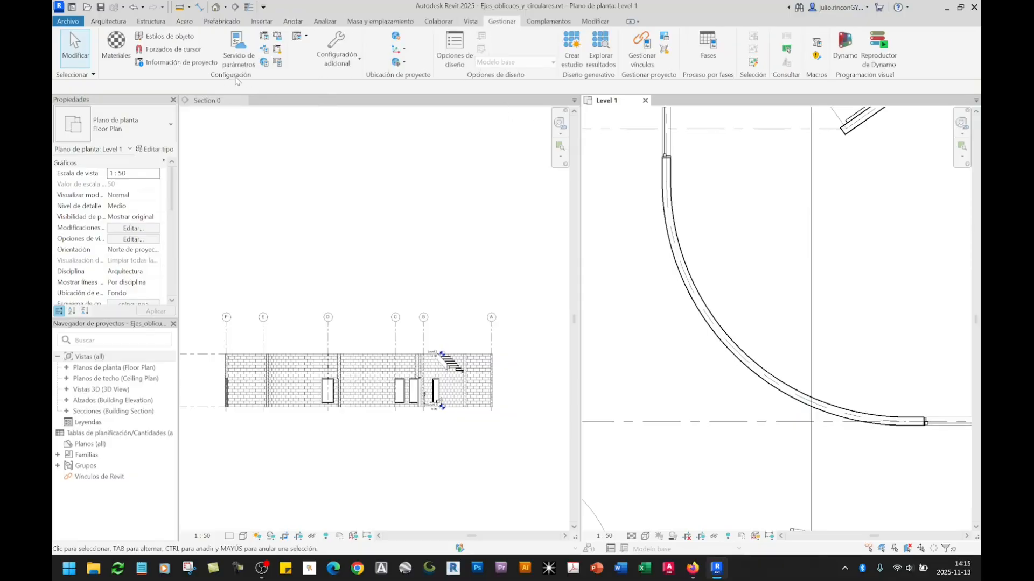
{"action": "left_click", "coordinate": [338, 59]}
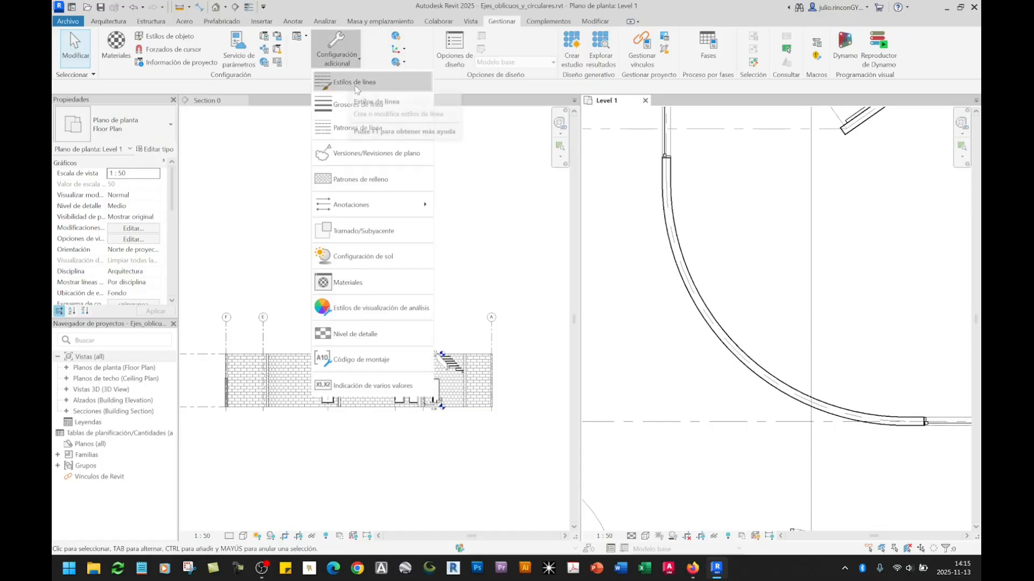
{"action": "left_click", "coordinate": [399, 85]}
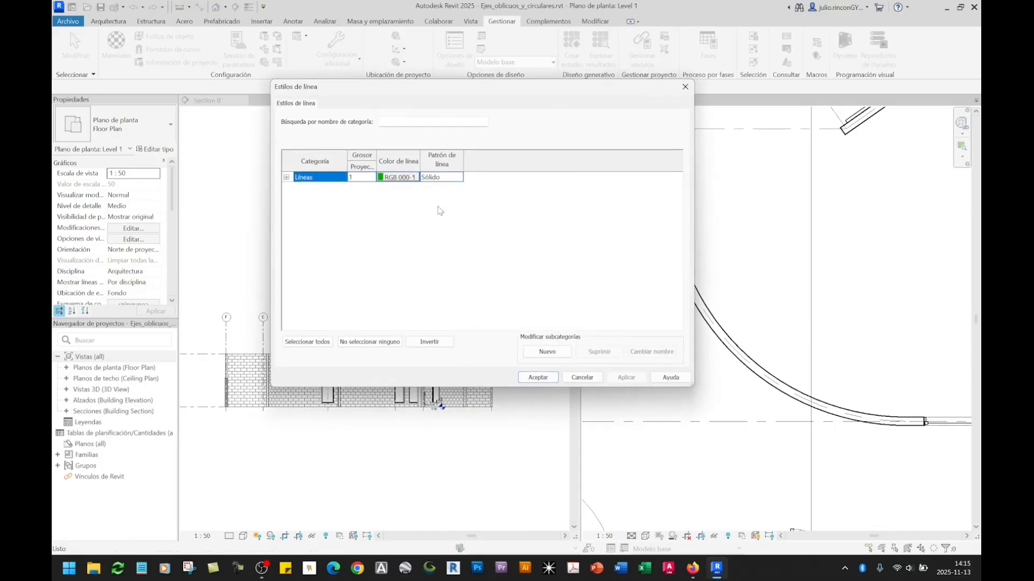
{"action": "left_click", "coordinate": [287, 177]}
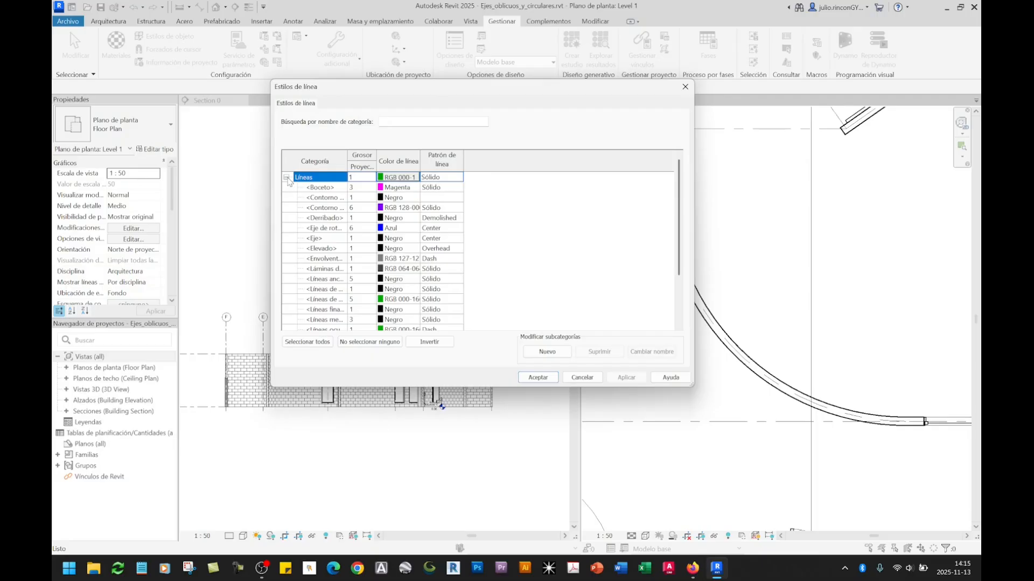
{"action": "left_click", "coordinate": [328, 239]}
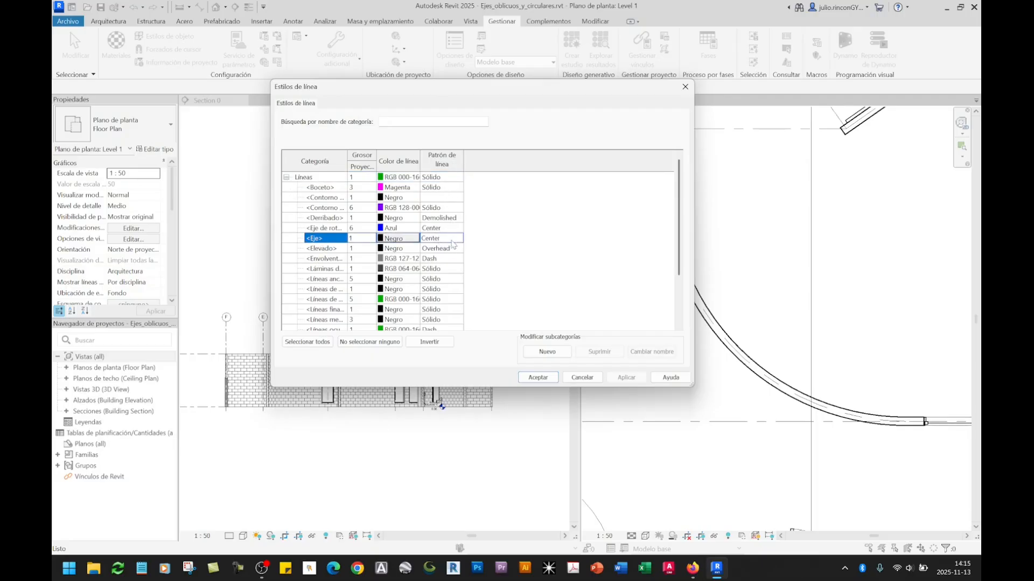
{"action": "left_click", "coordinate": [456, 242]}
{"action": "left_click", "coordinate": [459, 240]}
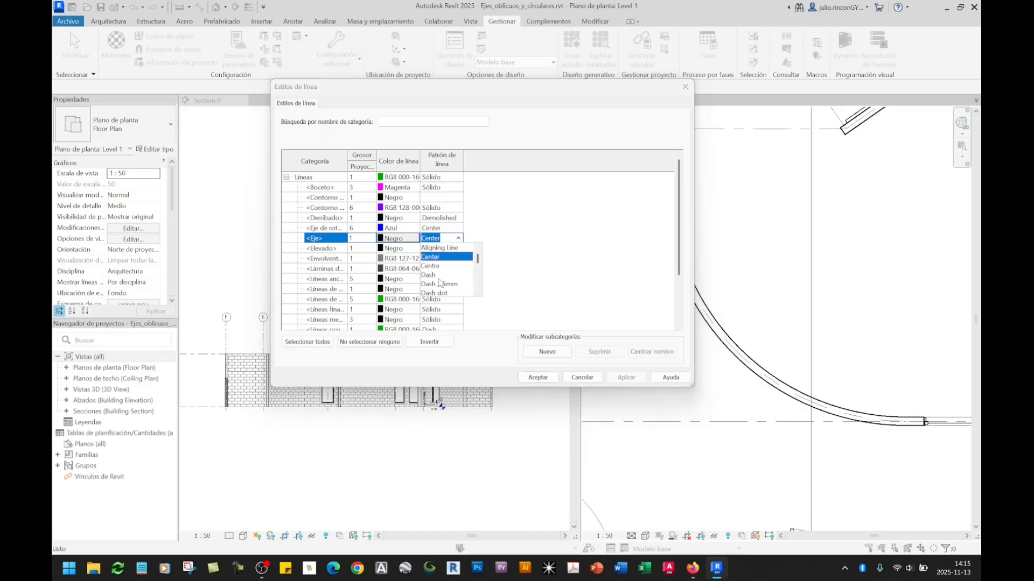
{"action": "scroll", "coordinate": [440, 282], "scroll_direction": "down", "scroll_amount": 5}
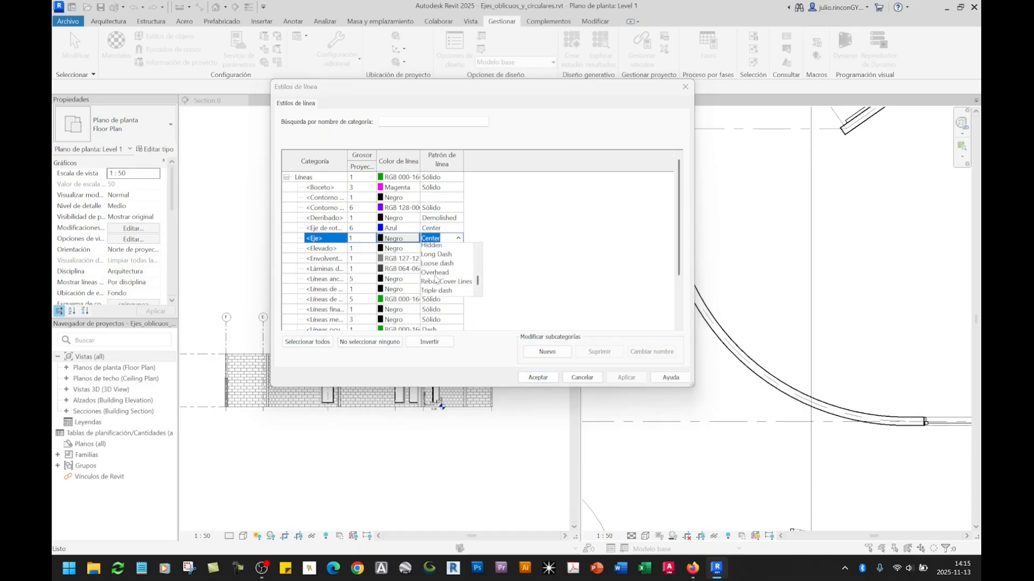
{"action": "scroll", "coordinate": [436, 279], "scroll_direction": "up", "scroll_amount": 2}
{"action": "left_click", "coordinate": [440, 276]}
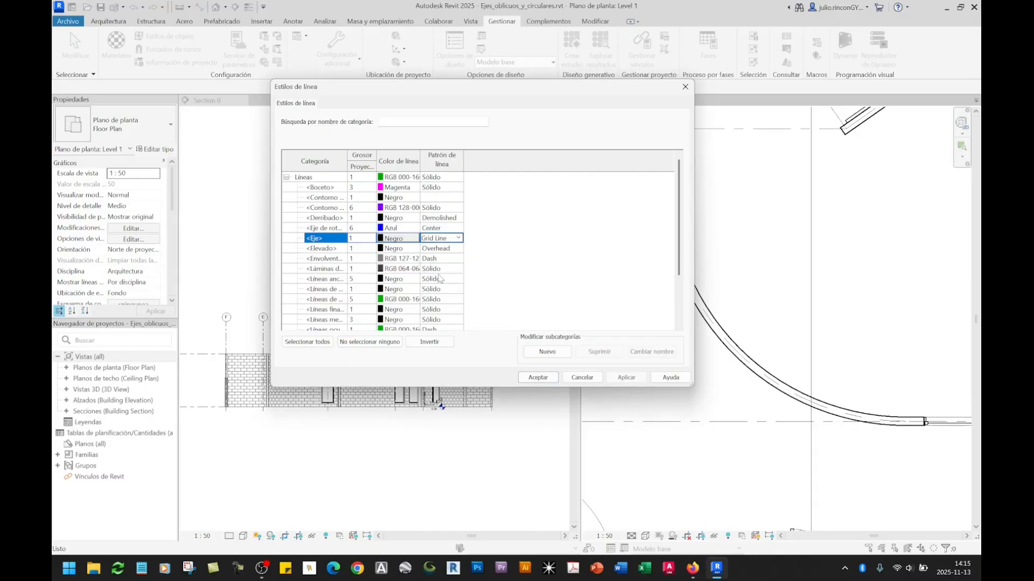
{"action": "left_click", "coordinate": [626, 378]}
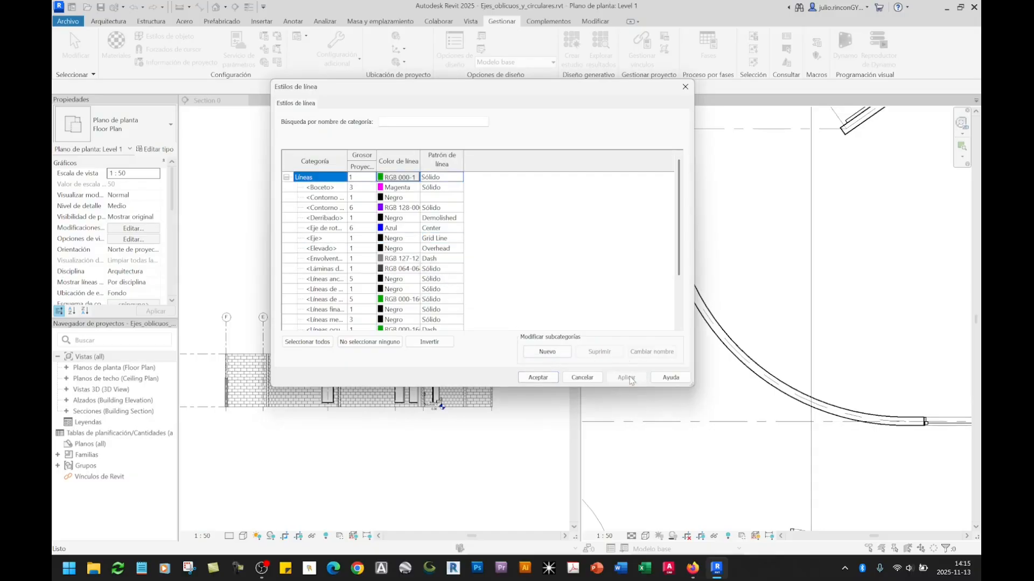
{"action": "left_click", "coordinate": [538, 377]}
Compare the curved detail line's dash pattern with that of grid E in the Level 1 plan.
{"action": "scroll", "coordinate": [749, 365], "scroll_direction": "up", "scroll_amount": 2}
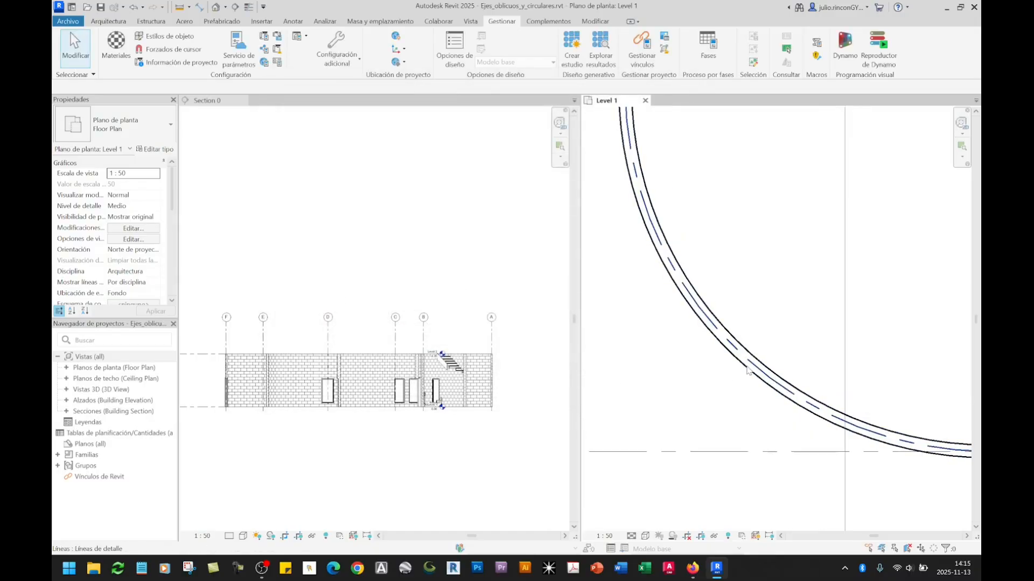
{"action": "left_click", "coordinate": [756, 365]}
{"action": "scroll", "coordinate": [754, 351], "scroll_direction": "down", "scroll_amount": 1}
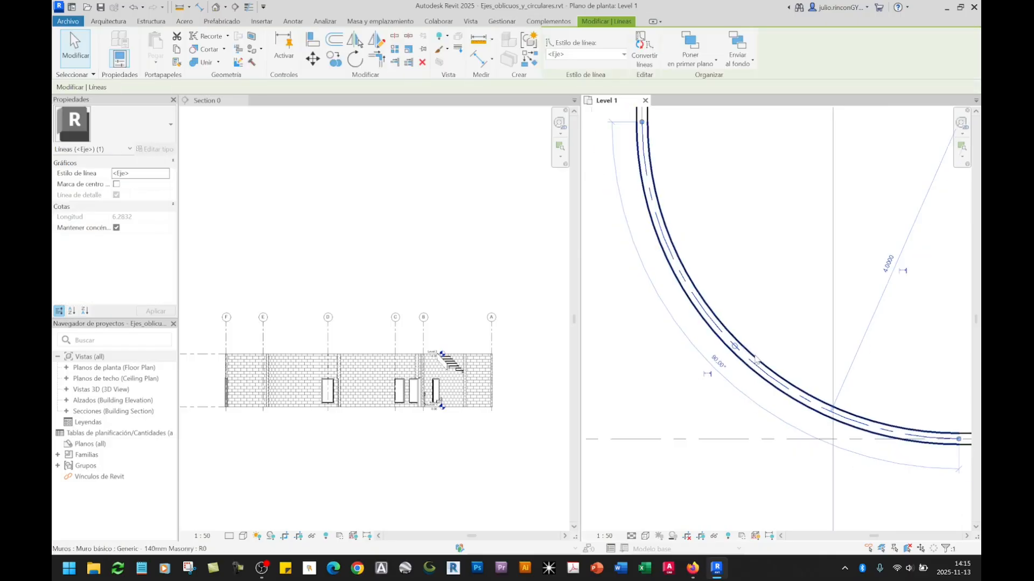
{"action": "middle_click_drag", "start_coordinate": [712, 398], "coordinate": [766, 370]}
{"action": "left_click", "coordinate": [707, 411]}
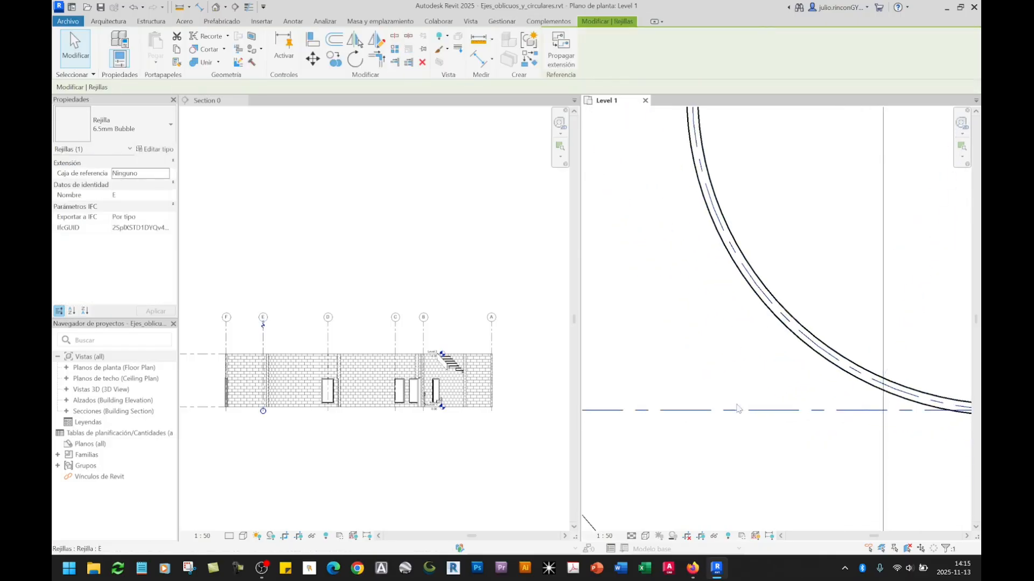
{"action": "scroll", "coordinate": [721, 350], "scroll_direction": "down", "scroll_amount": 3}
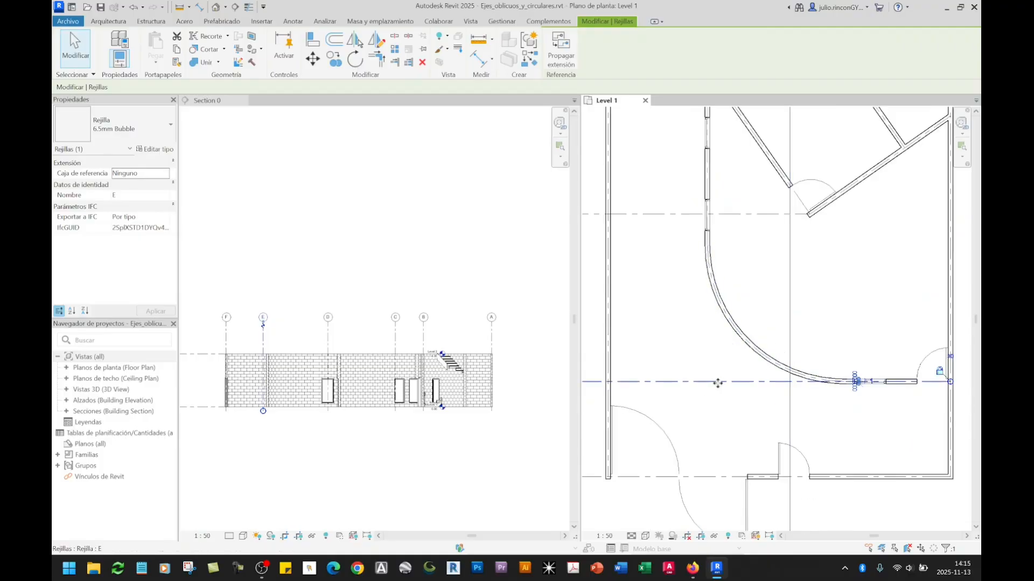
{"action": "left_click", "coordinate": [698, 378]}
Examine the curved detail line against grids A to F in the Level 1 plan, and select it.
{"action": "scroll", "coordinate": [785, 357], "scroll_direction": "down", "scroll_amount": 2}
{"action": "middle_click_drag", "start_coordinate": [785, 356], "coordinate": [787, 410]}
{"action": "scroll", "coordinate": [779, 406], "scroll_direction": "down", "scroll_amount": 2}
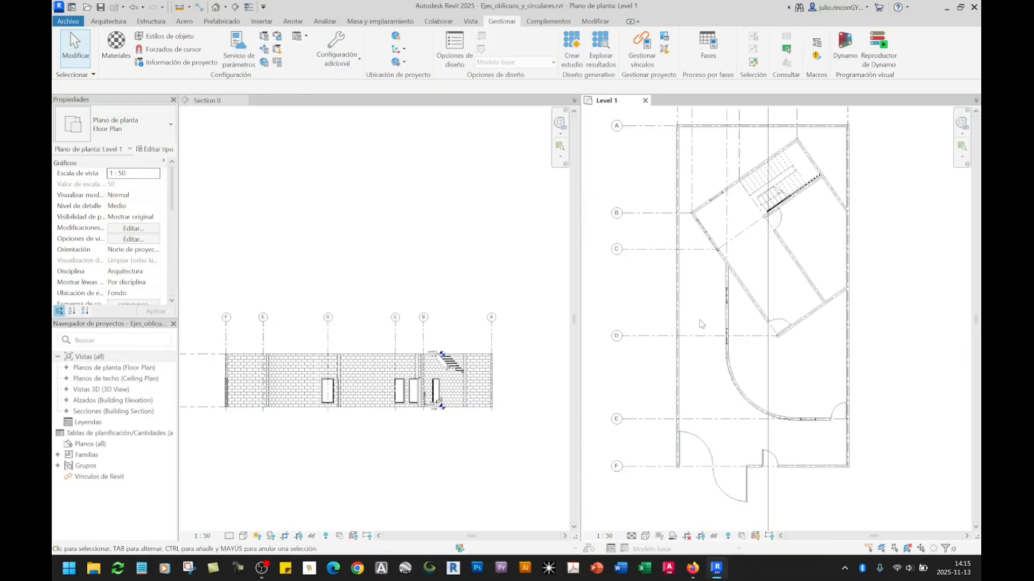
{"action": "scroll", "coordinate": [782, 407], "scroll_direction": "up", "scroll_amount": 4}
{"action": "scroll", "coordinate": [767, 404], "scroll_direction": "down", "scroll_amount": 2}
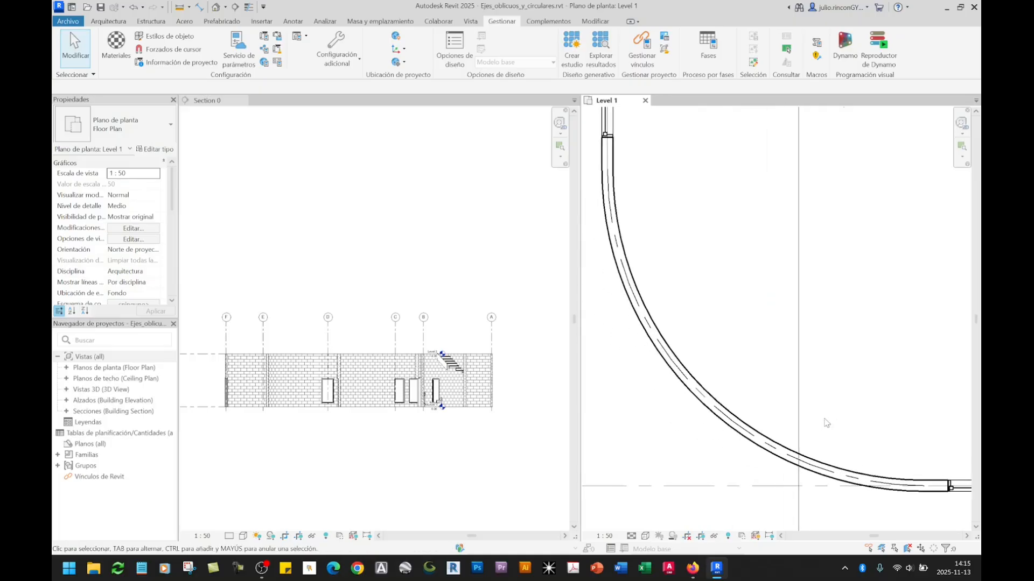
{"action": "left_click", "coordinate": [707, 403]}
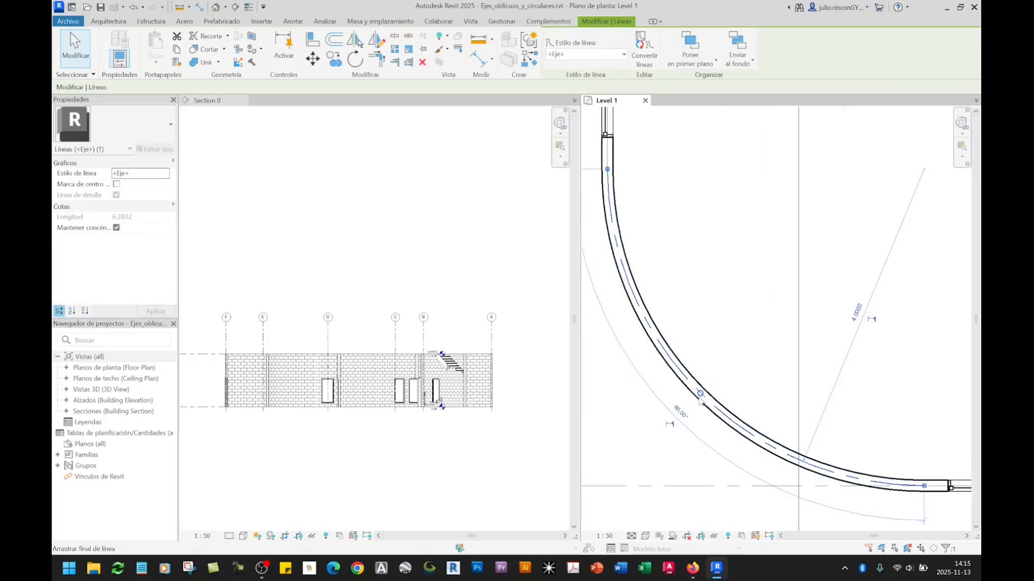
Add a radial dimension to the curved detail line along the curved wall's axis in the Level 1 plan.
{"action": "left_click", "coordinate": [721, 330]}
{"action": "scroll", "coordinate": [691, 344], "scroll_direction": "down", "scroll_amount": 3}
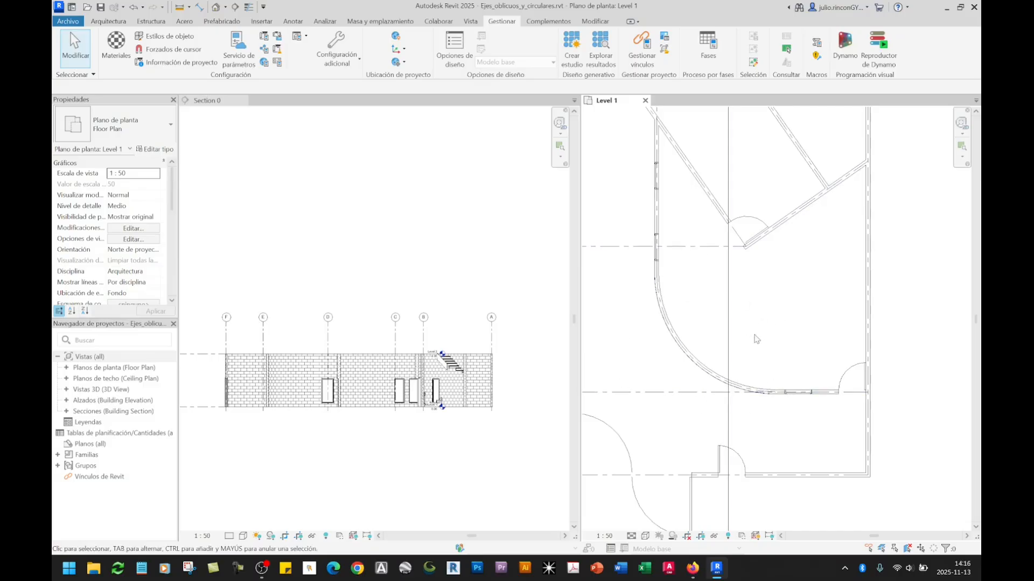
{"action": "scroll", "coordinate": [696, 347], "scroll_direction": "up", "scroll_amount": 2}
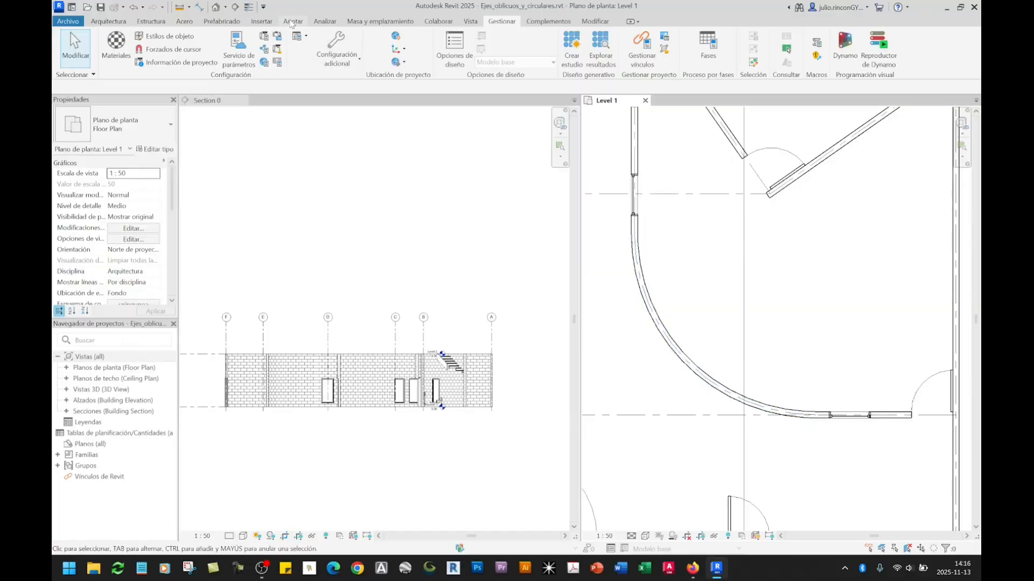
{"action": "left_click", "coordinate": [291, 22]}
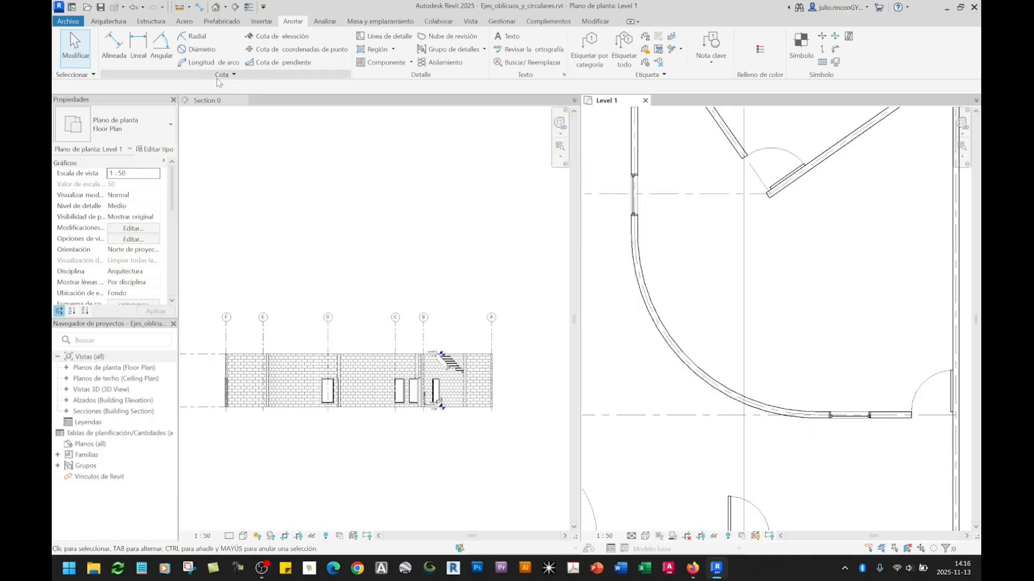
{"action": "left_click", "coordinate": [194, 36]}
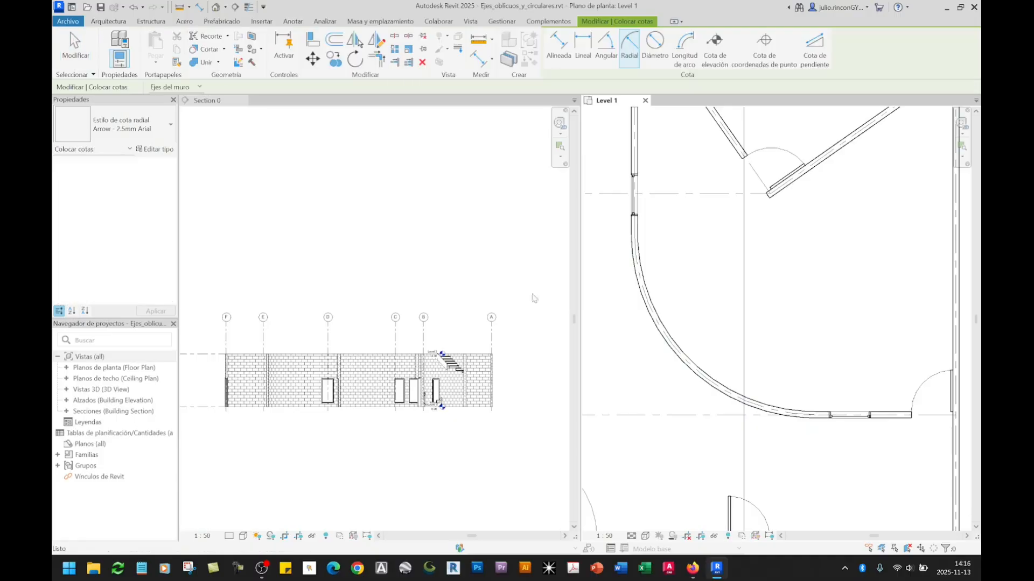
{"action": "scroll", "coordinate": [703, 367], "scroll_direction": "up", "scroll_amount": 2}
{"action": "left_click", "coordinate": [685, 365]}
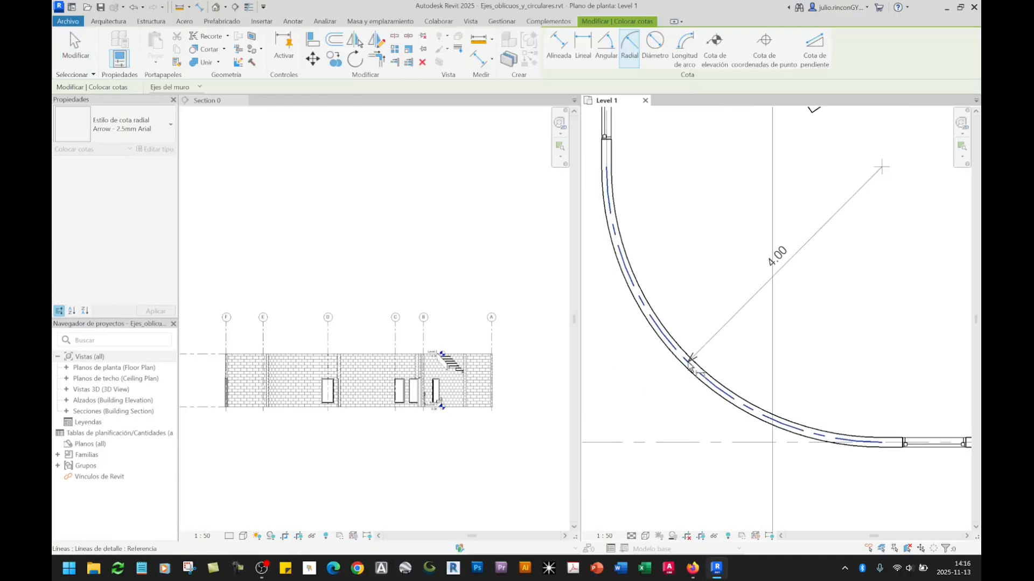
{"action": "left_click", "coordinate": [689, 338]}
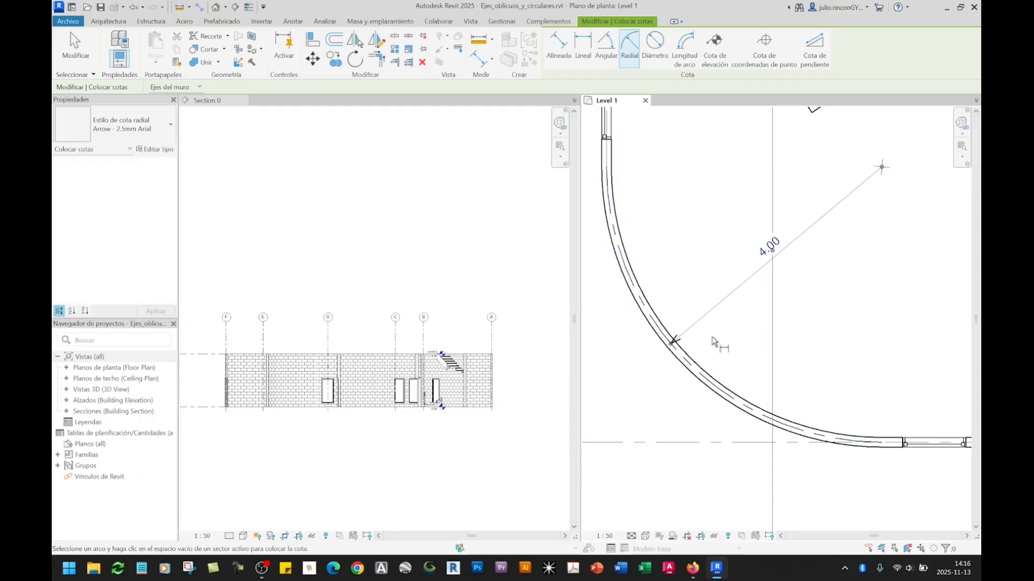
{"action": "scroll", "coordinate": [709, 350], "scroll_direction": "down", "scroll_amount": 3}
{"action": "scroll", "coordinate": [749, 307], "scroll_direction": "up", "scroll_amount": 2}
{"action": "key", "text": "Escape"}
{"action": "key", "text": "Escape"}
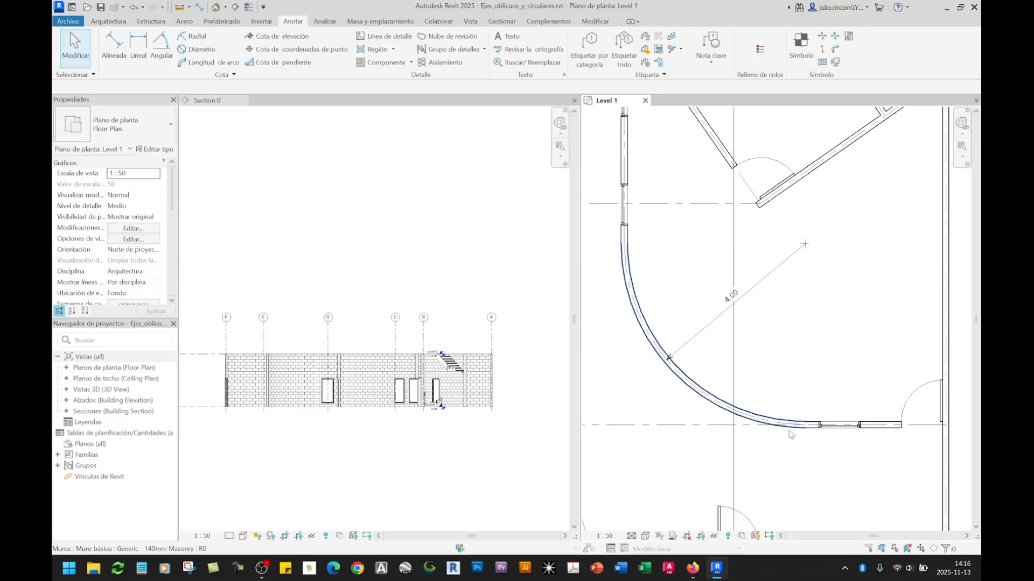
Examine the position of the radial dimension's centre mark relative to the numbered and lettered grids in the Level 1 plan.
{"action": "scroll", "coordinate": [726, 330], "scroll_direction": "down", "scroll_amount": 4}
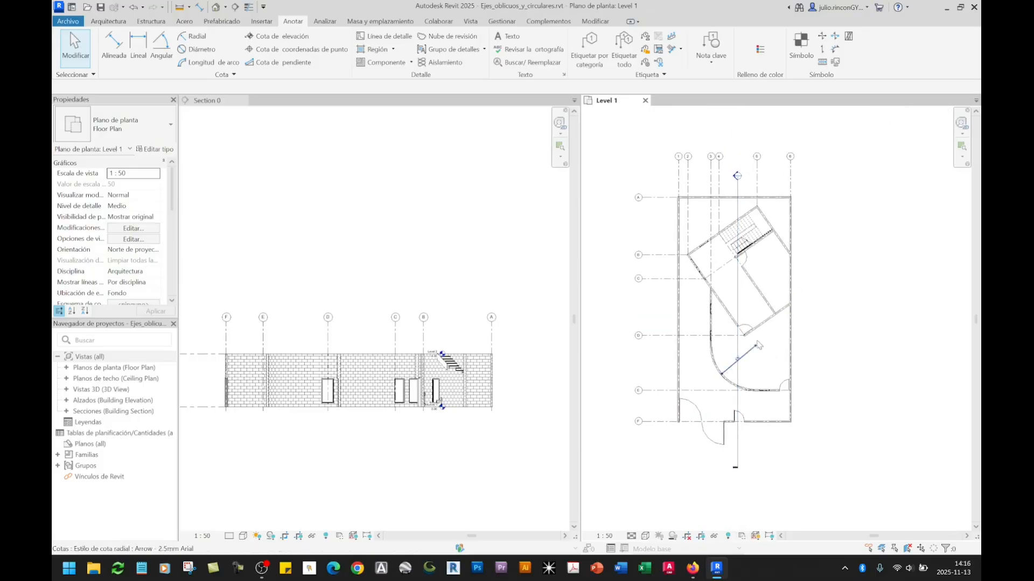
{"action": "scroll", "coordinate": [756, 343], "scroll_direction": "up", "scroll_amount": 3}
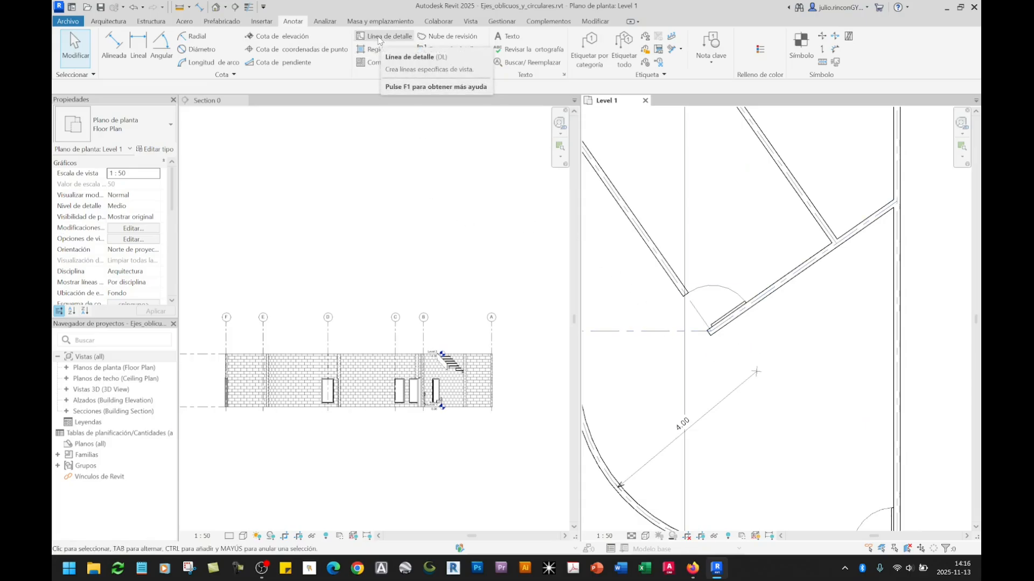
{"action": "scroll", "coordinate": [825, 412], "scroll_direction": "down", "scroll_amount": 3}
{"action": "scroll", "coordinate": [813, 405], "scroll_direction": "up", "scroll_amount": 3}
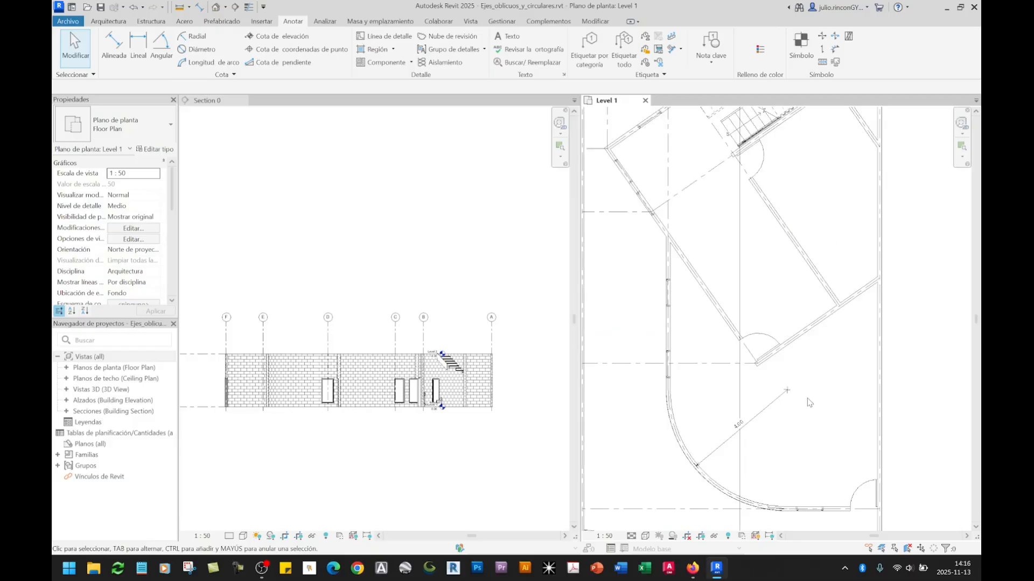
{"action": "scroll", "coordinate": [809, 405], "scroll_direction": "down", "scroll_amount": 3}
{"action": "middle_click_drag", "start_coordinate": [807, 392], "coordinate": [805, 419]}
{"action": "scroll", "coordinate": [724, 275], "scroll_direction": "up", "scroll_amount": 3}
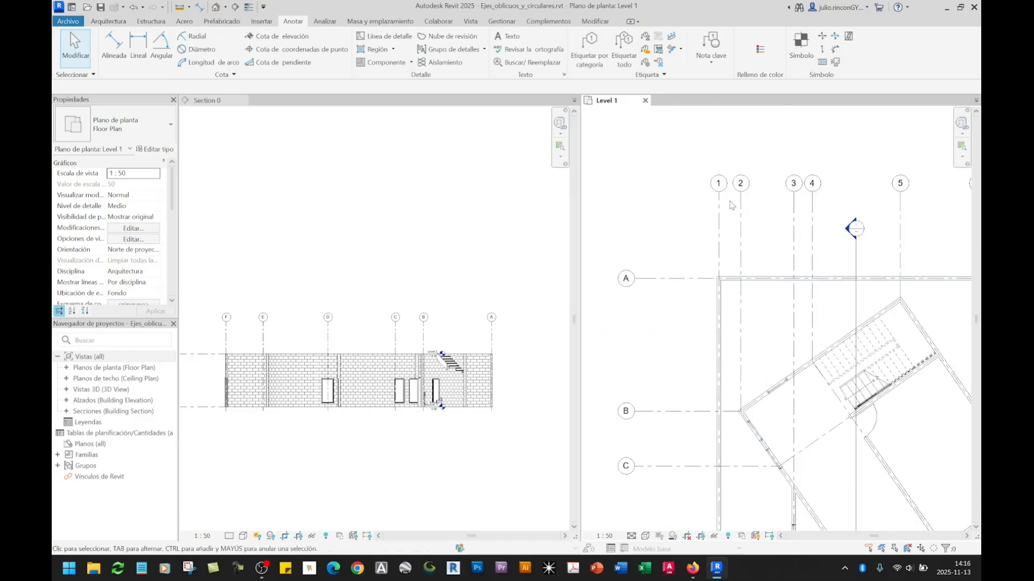
{"action": "scroll", "coordinate": [730, 199], "scroll_direction": "up", "scroll_amount": 2}
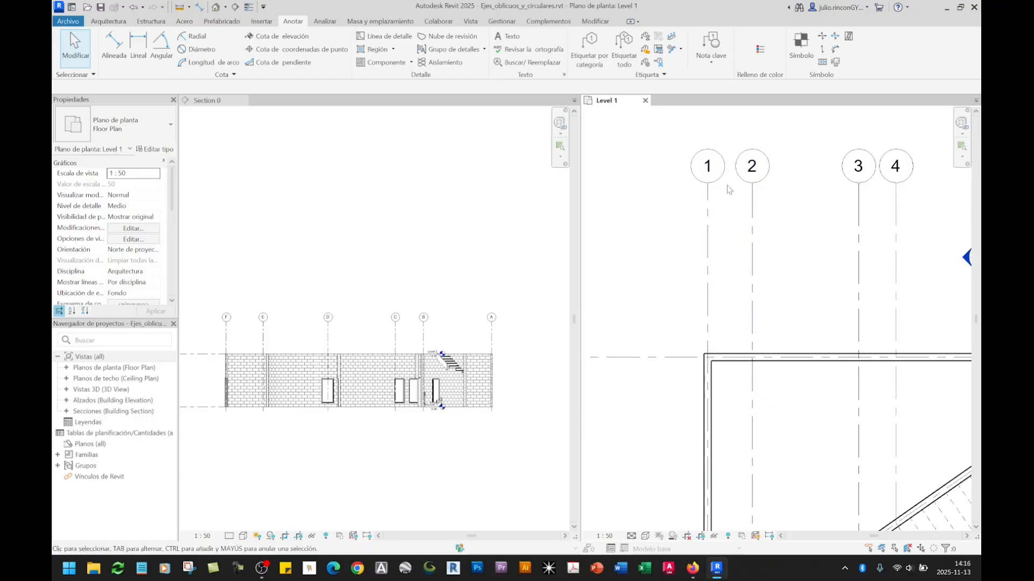
{"action": "scroll", "coordinate": [687, 207], "scroll_direction": "down", "scroll_amount": 3}
{"action": "middle_click_drag", "start_coordinate": [762, 335], "coordinate": [724, 226]}
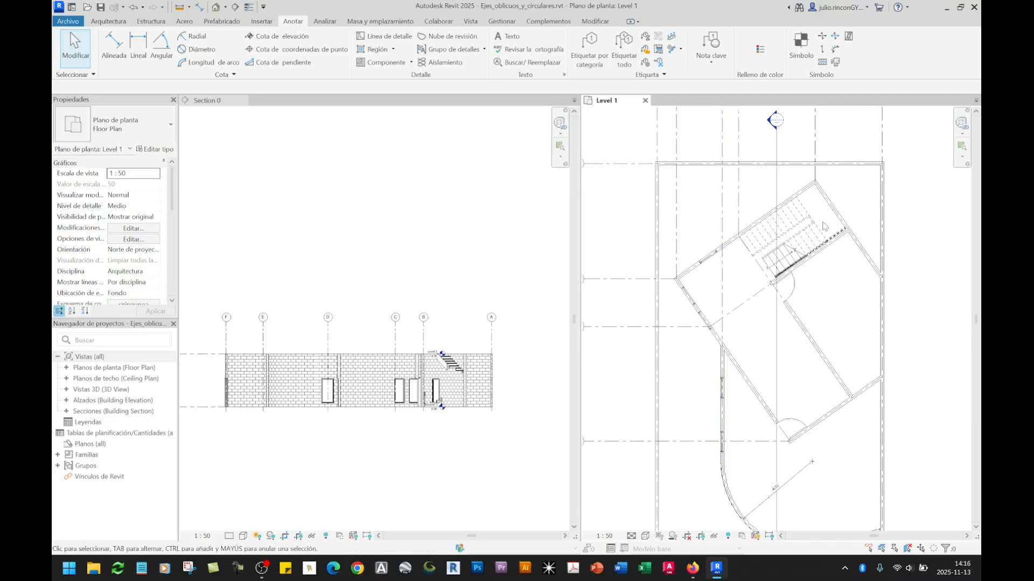
{"action": "middle_click_drag", "start_coordinate": [837, 438], "coordinate": [830, 398]}
{"action": "middle_click_drag", "start_coordinate": [792, 327], "coordinate": [807, 396]}
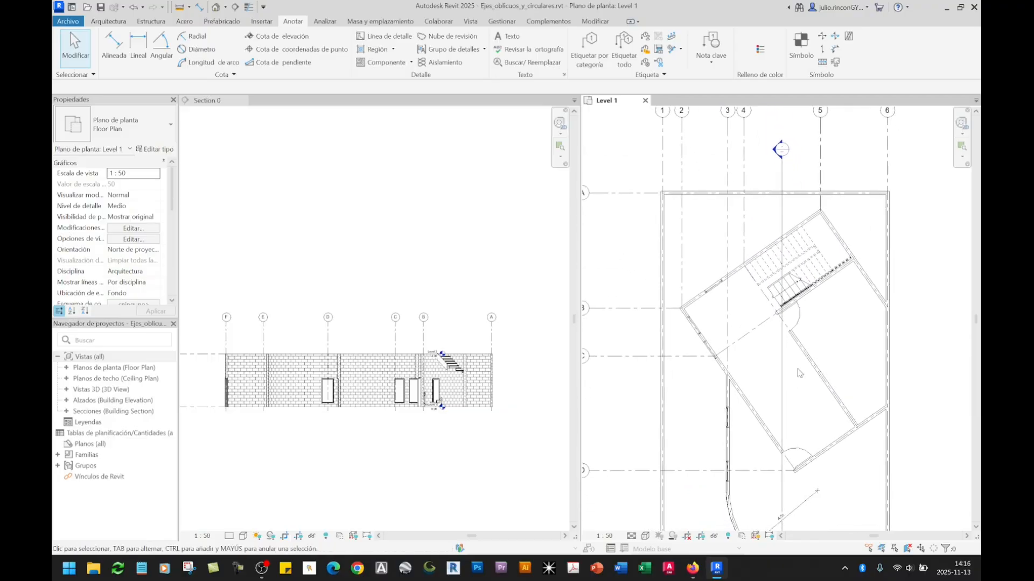
Start the Detail Line command for the area around the radial dimension's centre mark in the Level 1 plan.
{"action": "scroll", "coordinate": [810, 473], "scroll_direction": "up", "scroll_amount": 5}
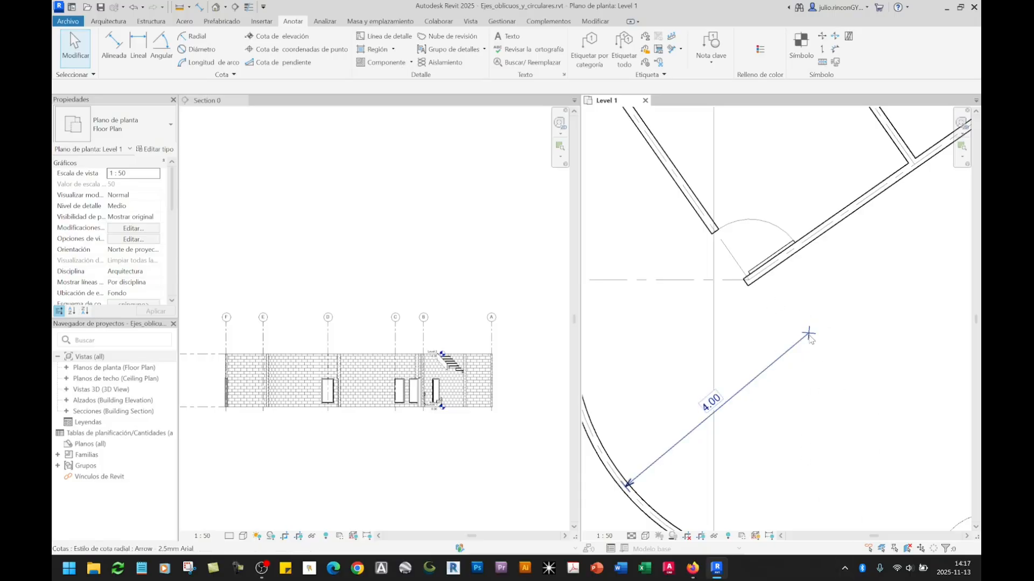
{"action": "middle_click_drag", "start_coordinate": [818, 340], "coordinate": [839, 315]}
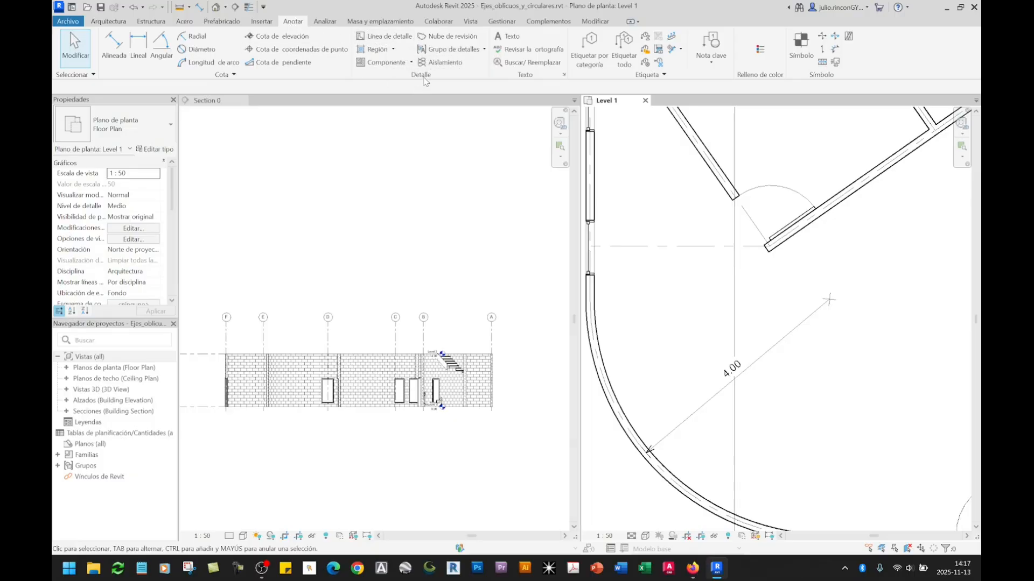
{"action": "left_click", "coordinate": [377, 38]}
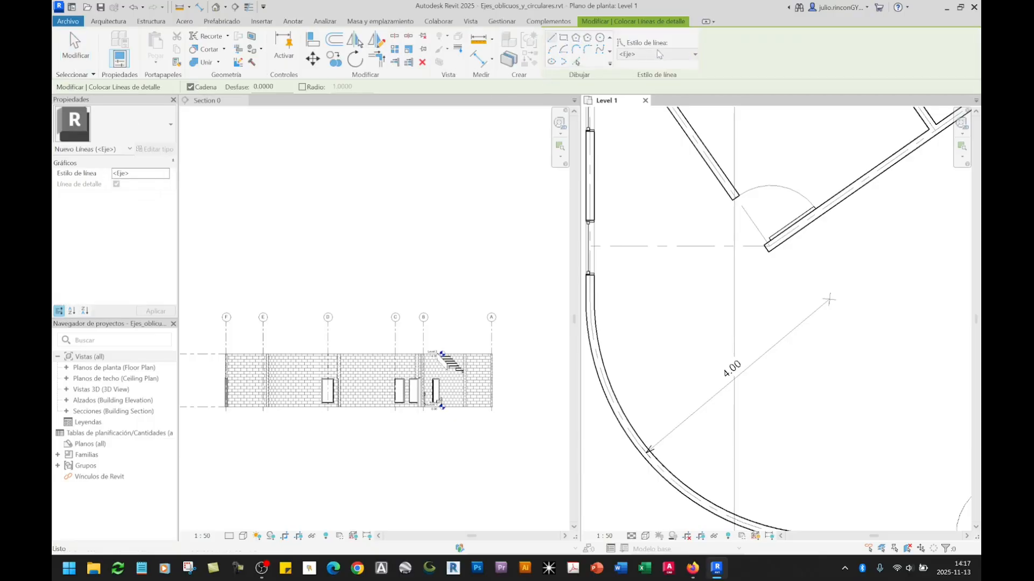
Draw a vertical detail line in the <Eje> style from the curved wall's centre mark up to the level of the grid 5 bubble.
{"action": "left_click", "coordinate": [657, 60]}
{"action": "left_click", "coordinate": [658, 60]}
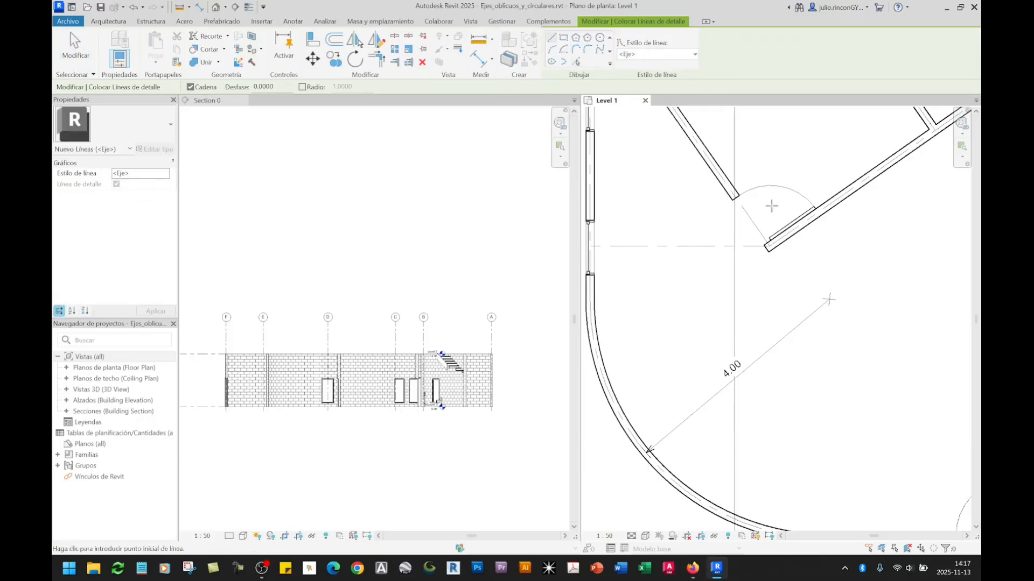
{"action": "scroll", "coordinate": [845, 312], "scroll_direction": "up", "scroll_amount": 4}
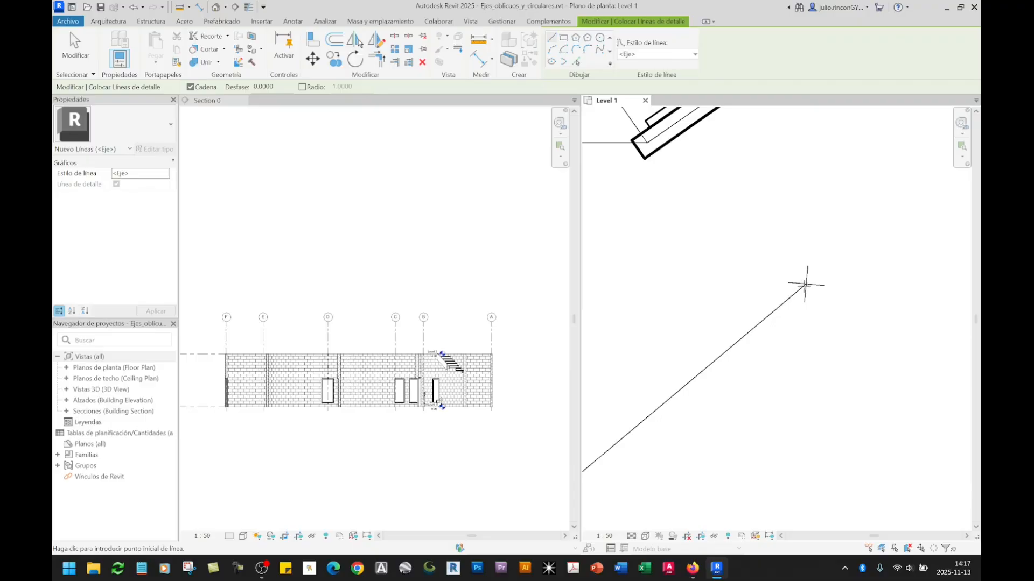
{"action": "scroll", "coordinate": [805, 284], "scroll_direction": "down", "scroll_amount": 4}
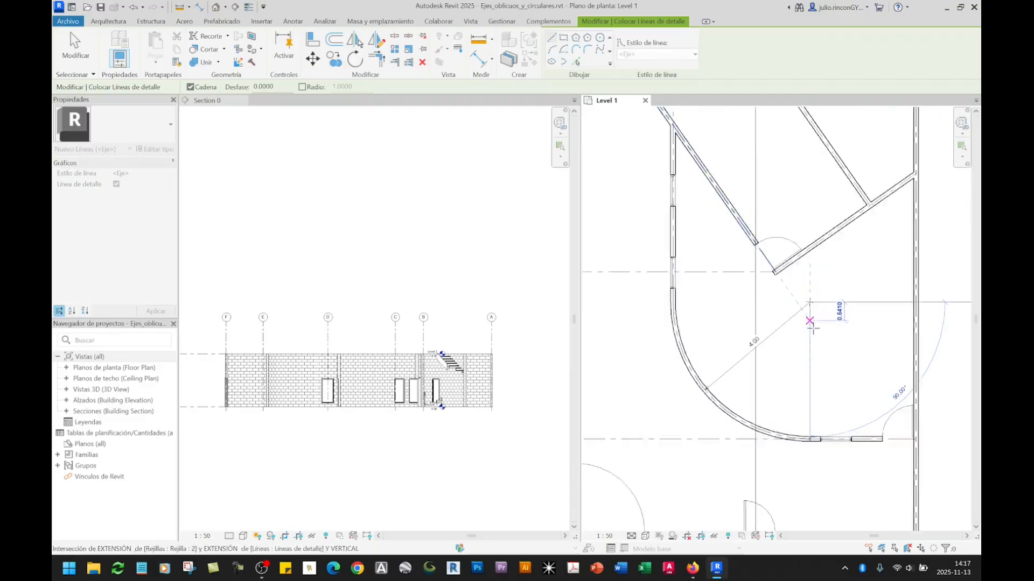
{"action": "scroll", "coordinate": [813, 326], "scroll_direction": "down", "scroll_amount": 5}
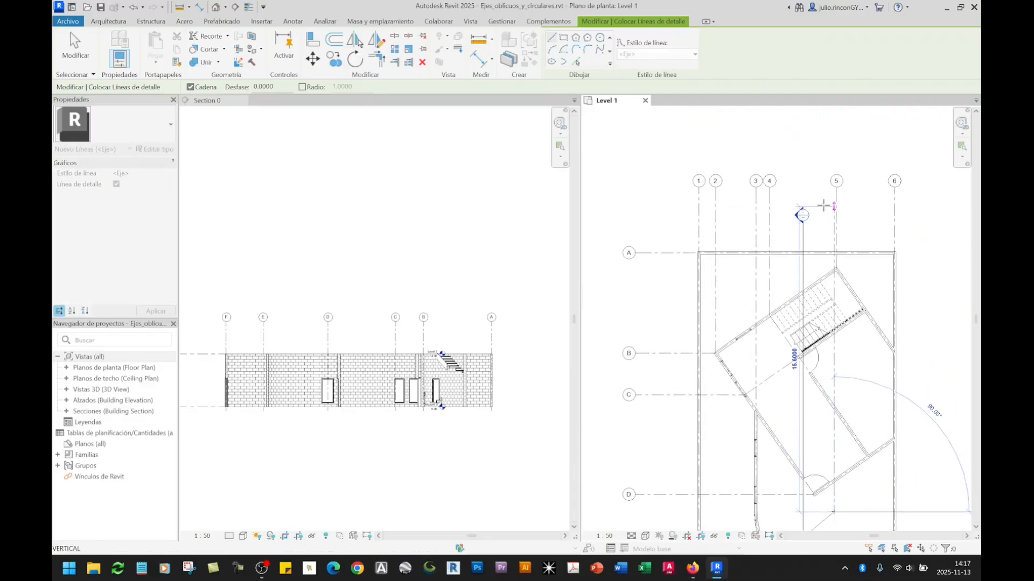
{"action": "scroll", "coordinate": [839, 189], "scroll_direction": "up", "scroll_amount": 6}
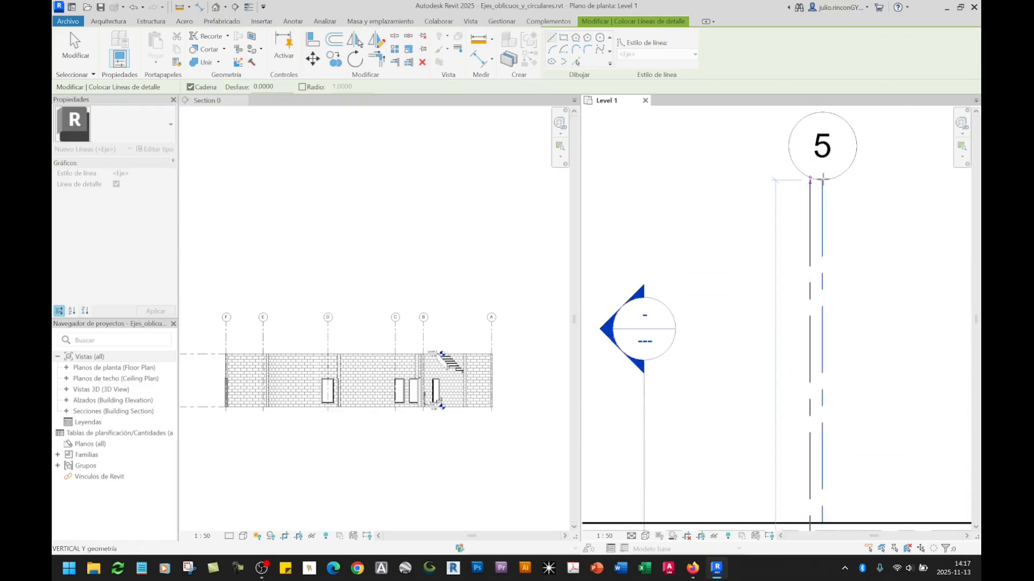
{"action": "scroll", "coordinate": [820, 363], "scroll_direction": "down", "scroll_amount": 3}
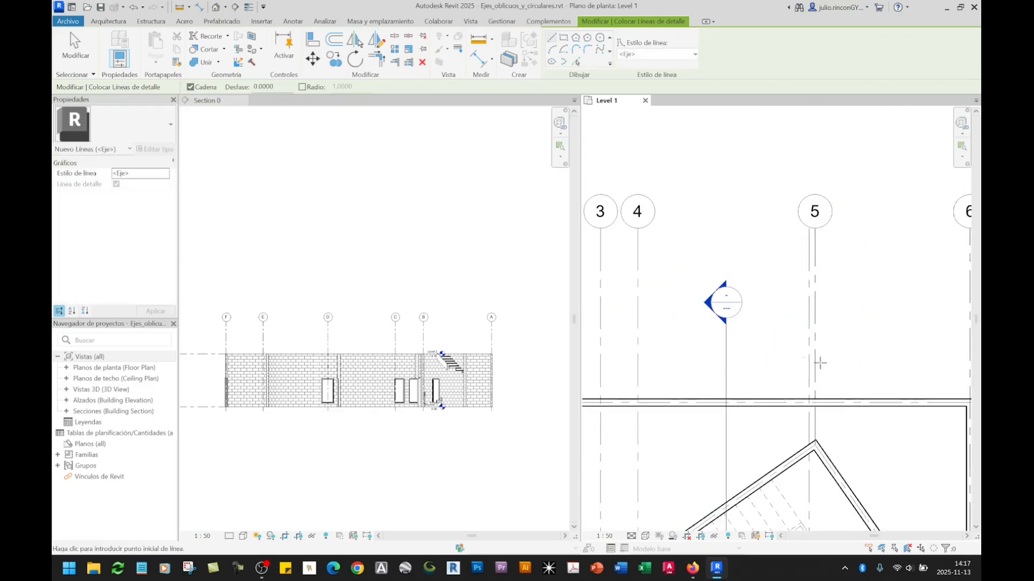
Draw a horizontal <Eje> detail line from the curved wall's centre mark across to the column of lettered grid bubbles, then finish the line command.
{"action": "middle_click_drag", "start_coordinate": [830, 452], "coordinate": [808, 81]}
{"action": "middle_click_drag", "start_coordinate": [831, 490], "coordinate": [869, 102]}
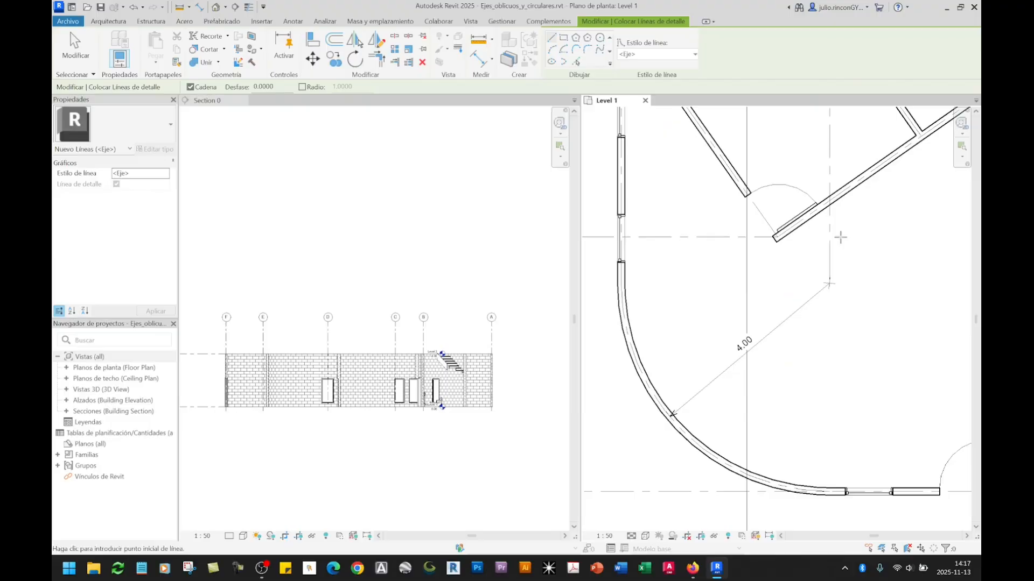
{"action": "left_click", "coordinate": [829, 284]}
{"action": "scroll", "coordinate": [829, 284], "scroll_direction": "down", "scroll_amount": 4}
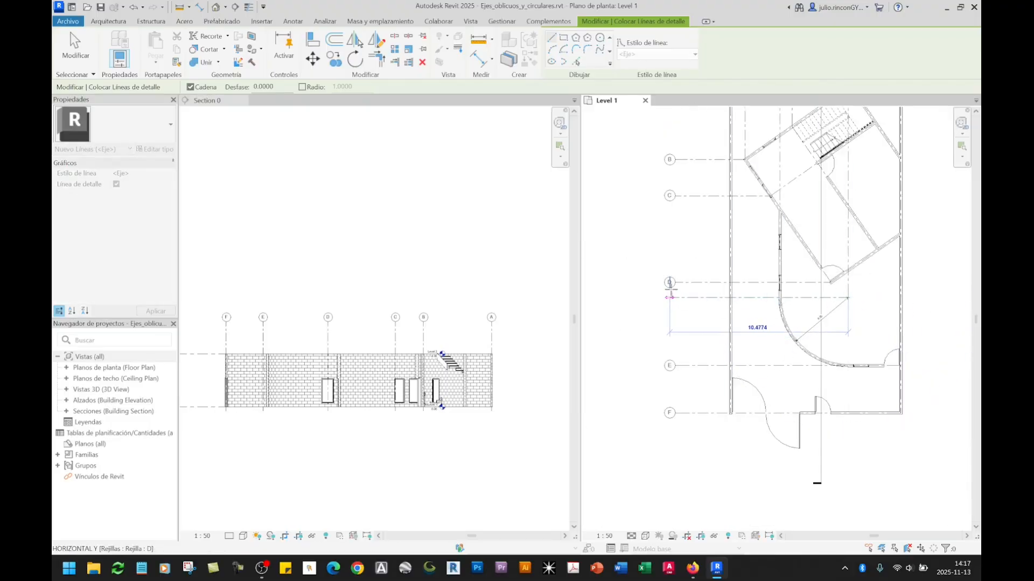
{"action": "left_click", "coordinate": [677, 287]}
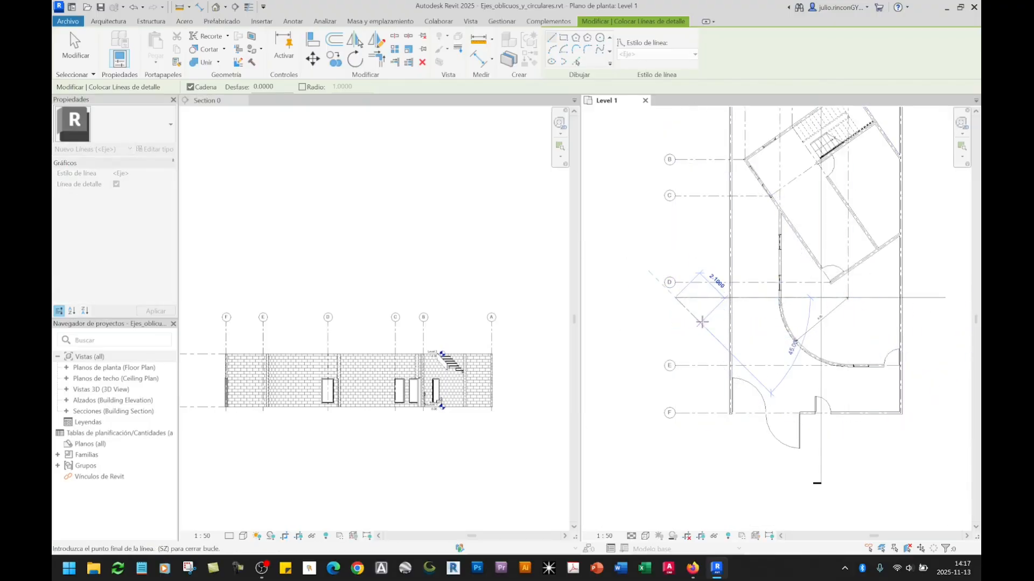
{"action": "key", "text": "Escape"}
{"action": "key", "text": "Escape"}
{"action": "middle_click_drag", "start_coordinate": [887, 321], "coordinate": [825, 396]}
Close the Section 0 view so that only the Level 1 floor plan stays open.
{"action": "left_click", "coordinate": [442, 224]}
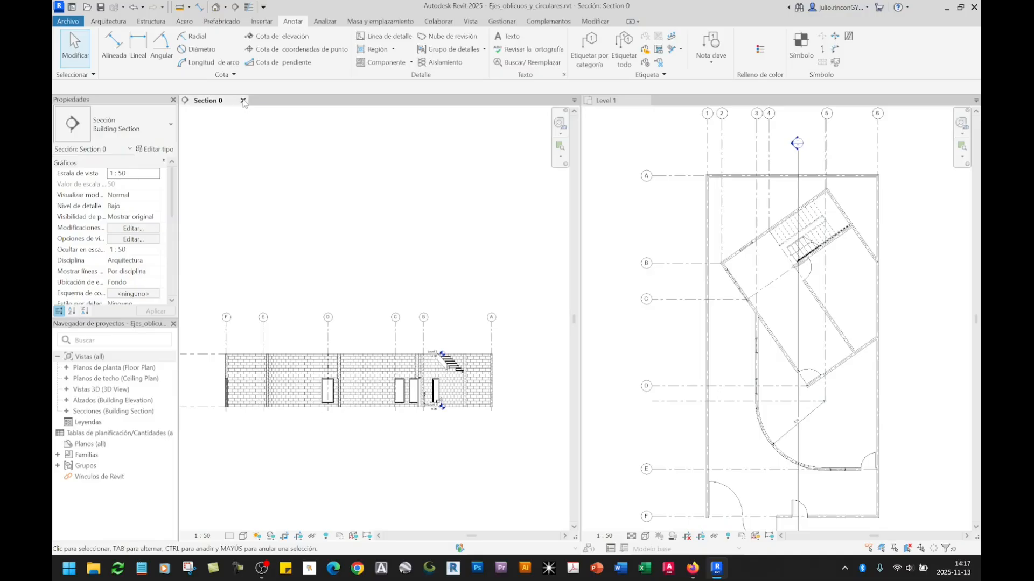
{"action": "middle_click_drag", "start_coordinate": [394, 288], "coordinate": [410, 205]}
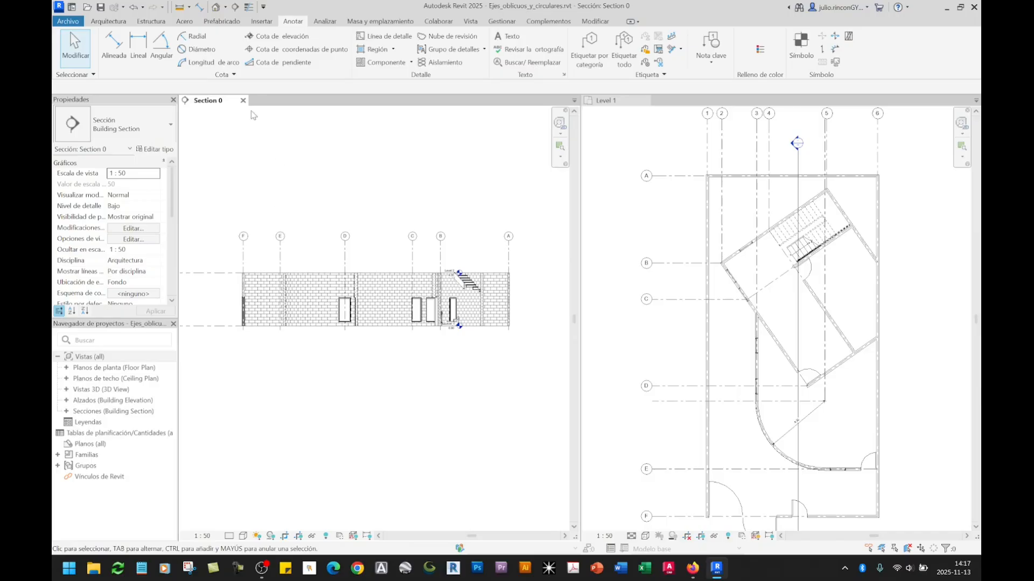
{"action": "left_click", "coordinate": [243, 101]}
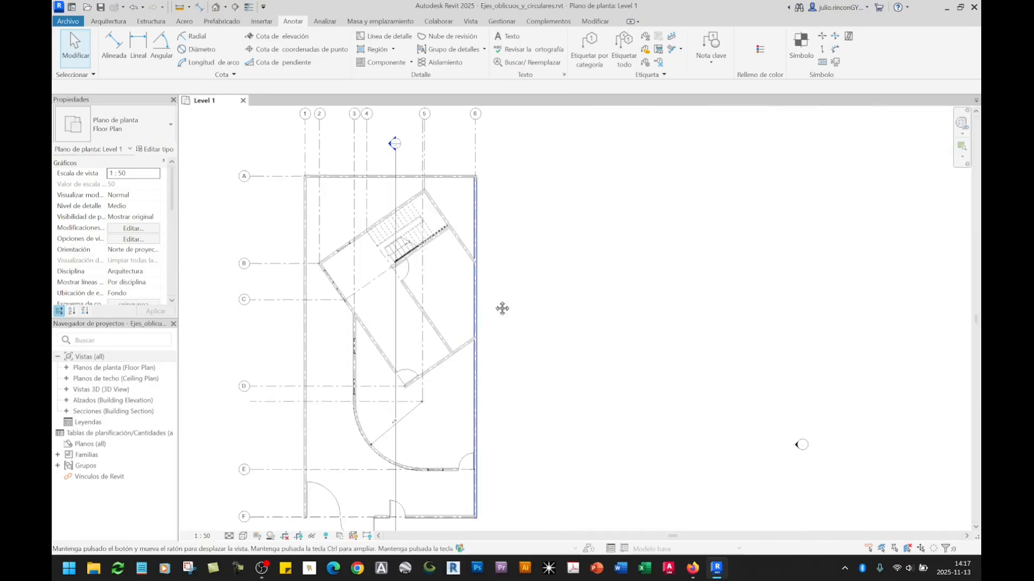
{"action": "middle_click_drag", "start_coordinate": [616, 108], "coordinate": [651, 233]}
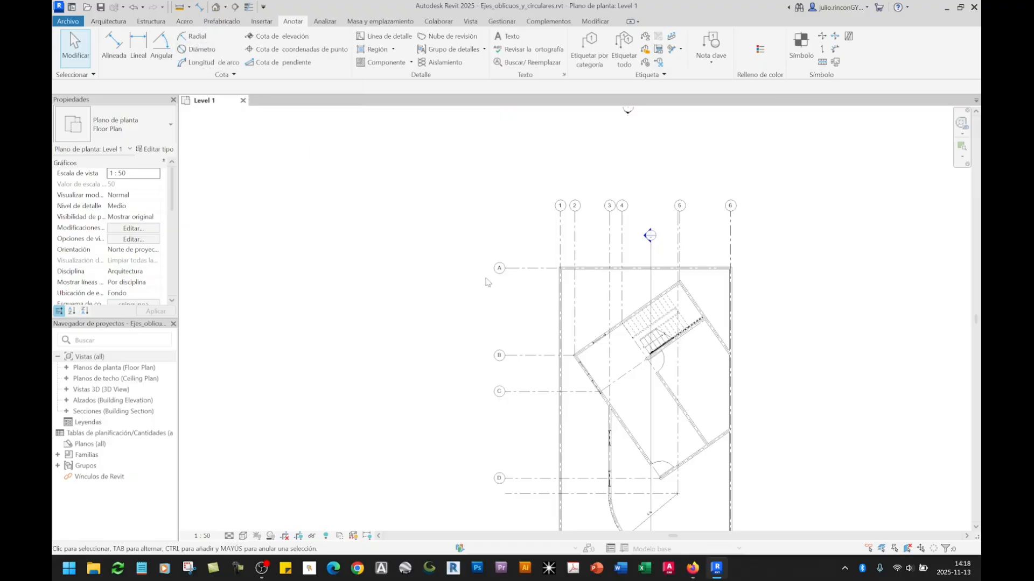
Start an aligned dimension from grid 1 above the plan and preview its distance to grid 2 at the oblique wall's corner.
{"action": "scroll", "coordinate": [644, 439], "scroll_direction": "up", "scroll_amount": 6}
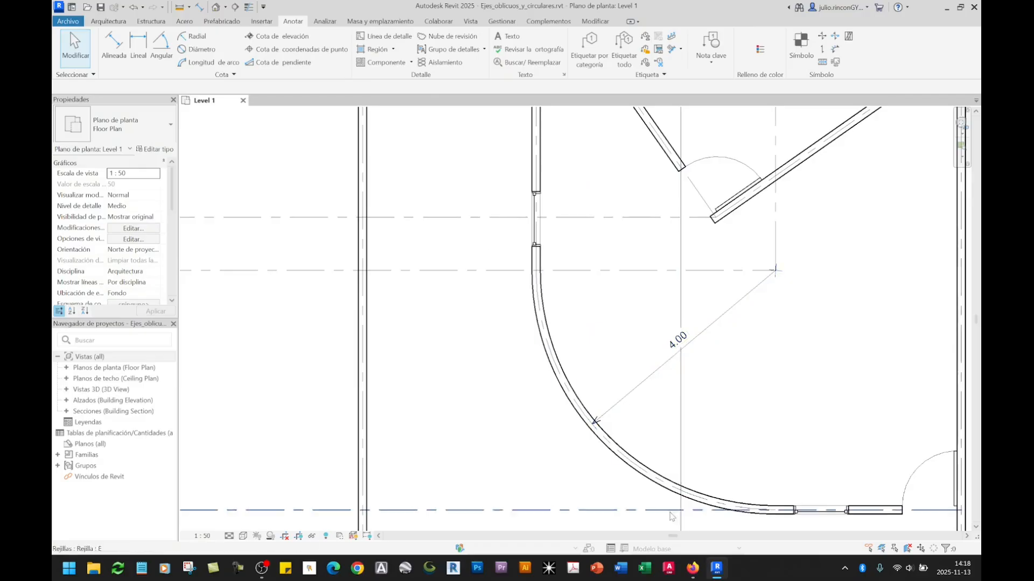
{"action": "scroll", "coordinate": [613, 451], "scroll_direction": "down", "scroll_amount": 14}
{"action": "scroll", "coordinate": [596, 348], "scroll_direction": "up", "scroll_amount": 11}
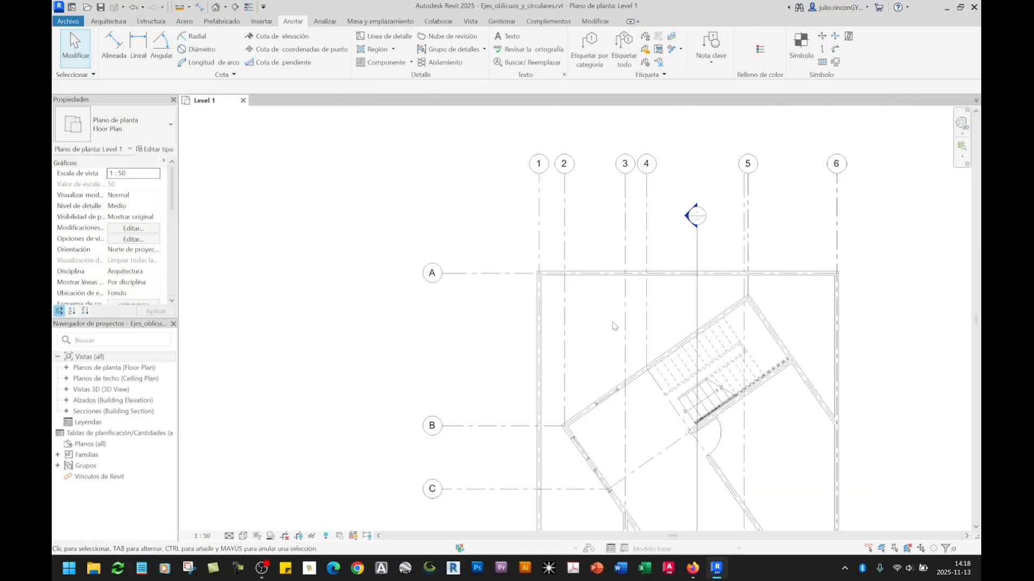
{"action": "middle_click_drag", "start_coordinate": [641, 320], "coordinate": [559, 266]}
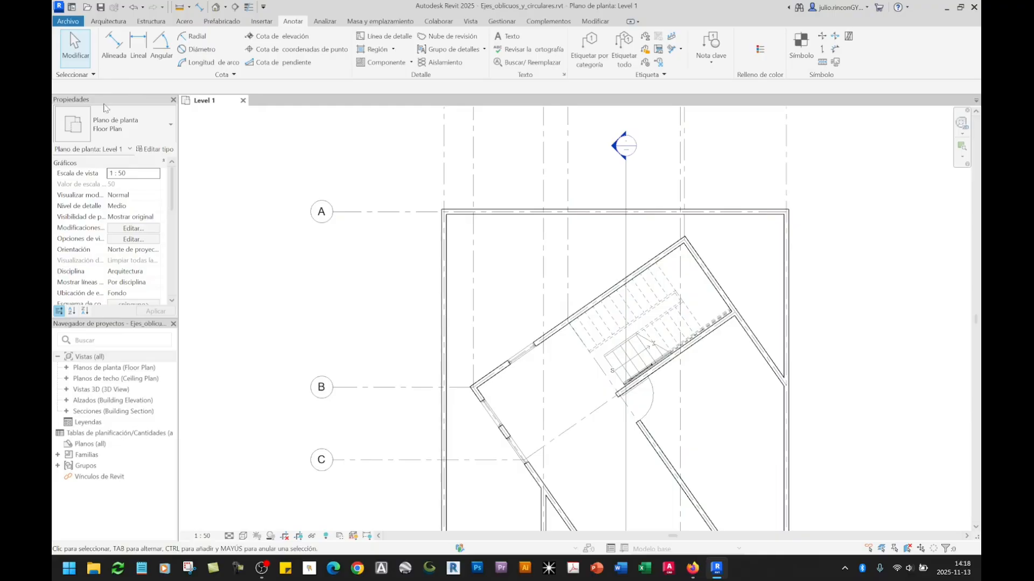
{"action": "left_click", "coordinate": [114, 46]}
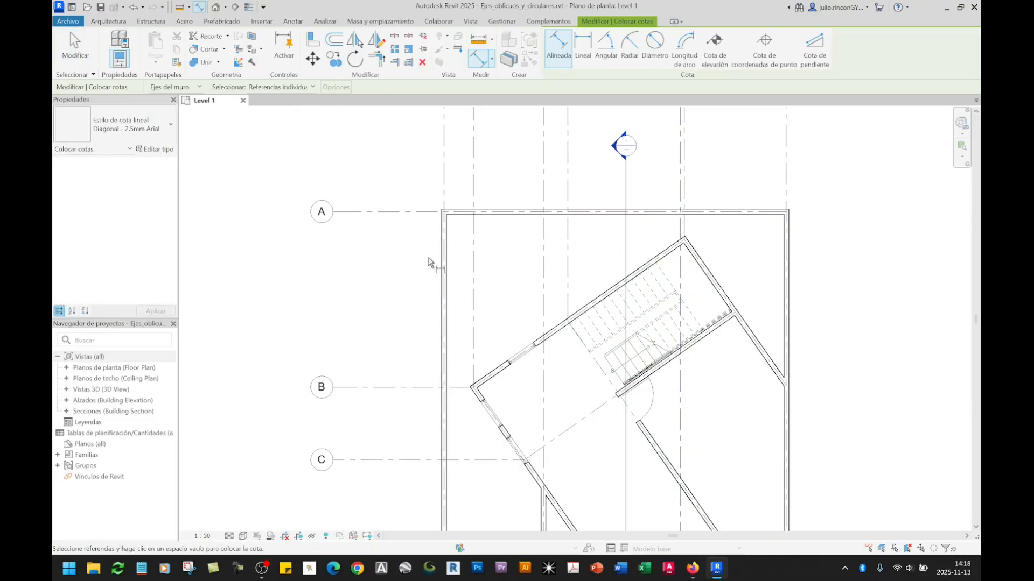
{"action": "middle_click_drag", "start_coordinate": [467, 229], "coordinate": [419, 253]}
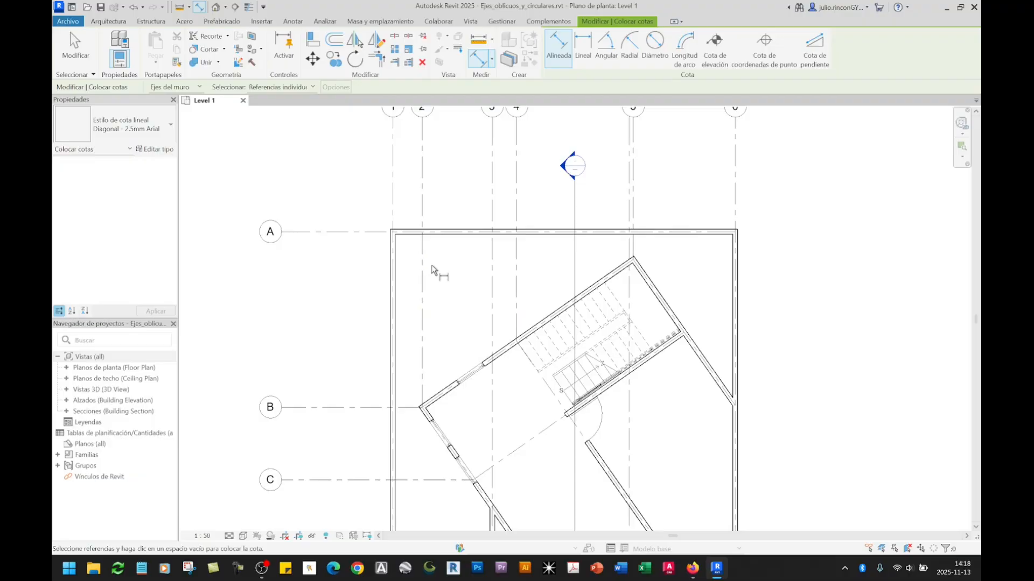
{"action": "left_click", "coordinate": [392, 208]}
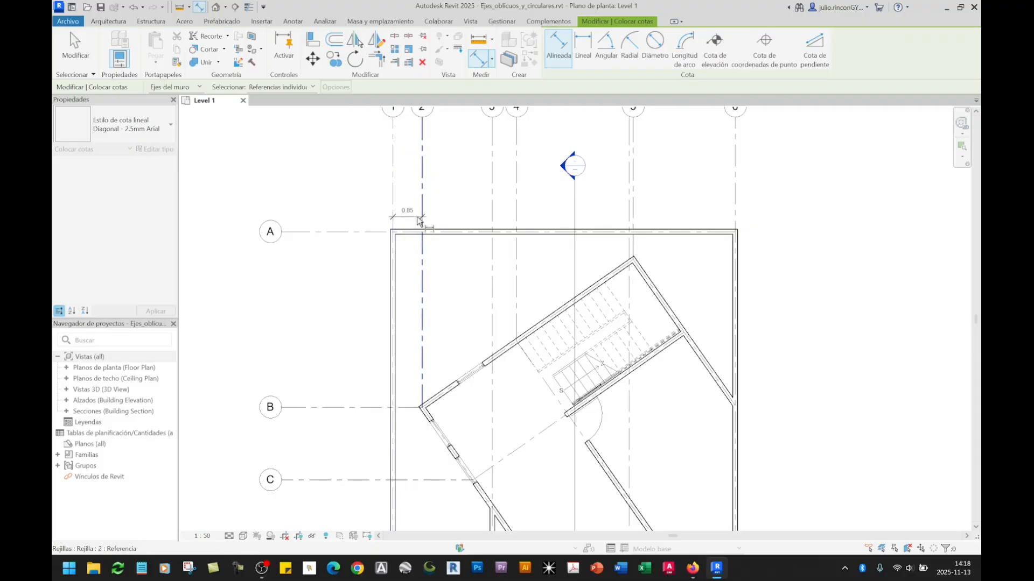
{"action": "scroll", "coordinate": [420, 407], "scroll_direction": "up", "scroll_amount": 5}
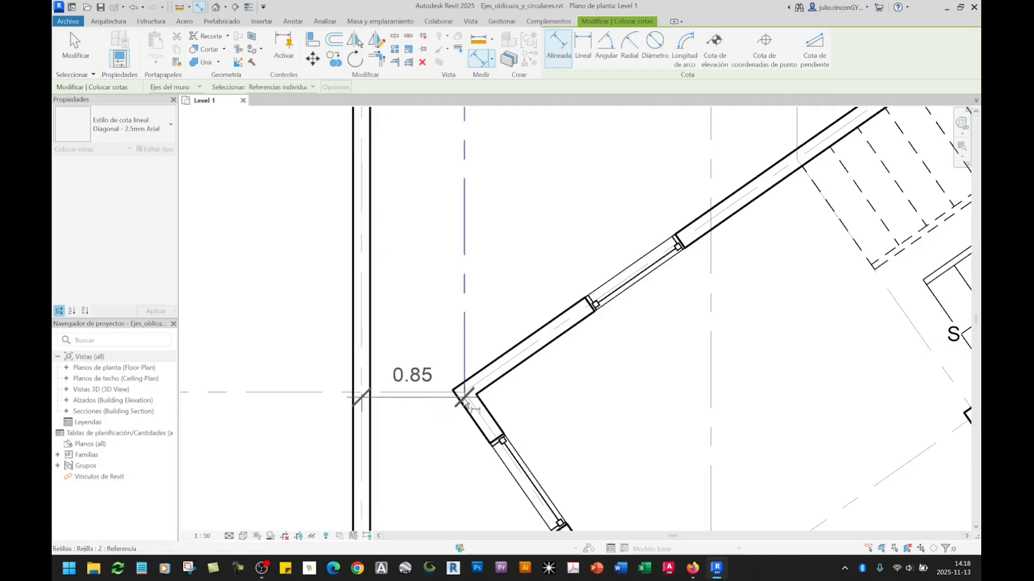
{"action": "scroll", "coordinate": [456, 396], "scroll_direction": "down", "scroll_amount": 2}
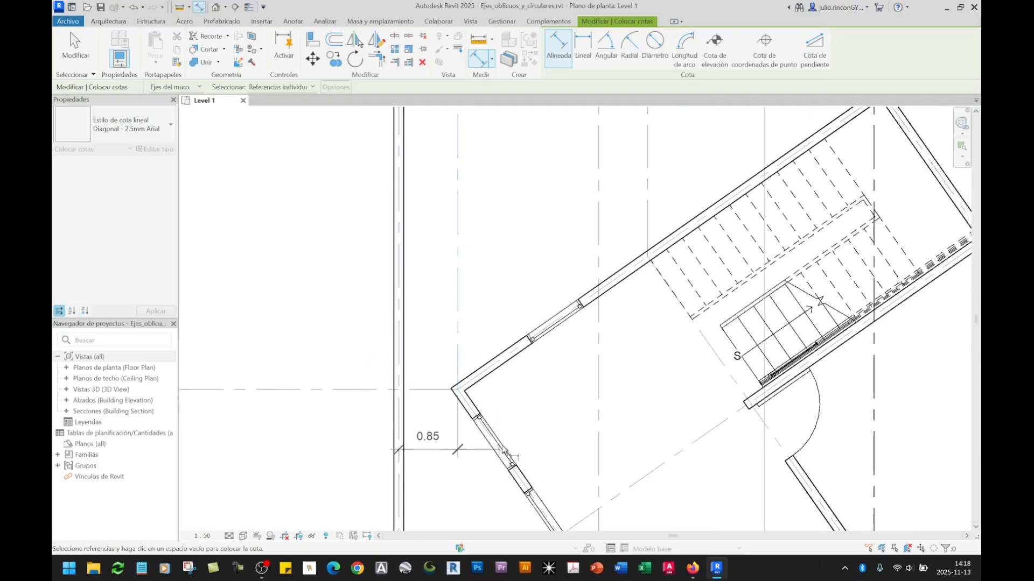
{"action": "scroll", "coordinate": [505, 408], "scroll_direction": "down", "scroll_amount": 2}
{"action": "middle_click_drag", "start_coordinate": [504, 405], "coordinate": [516, 364]}
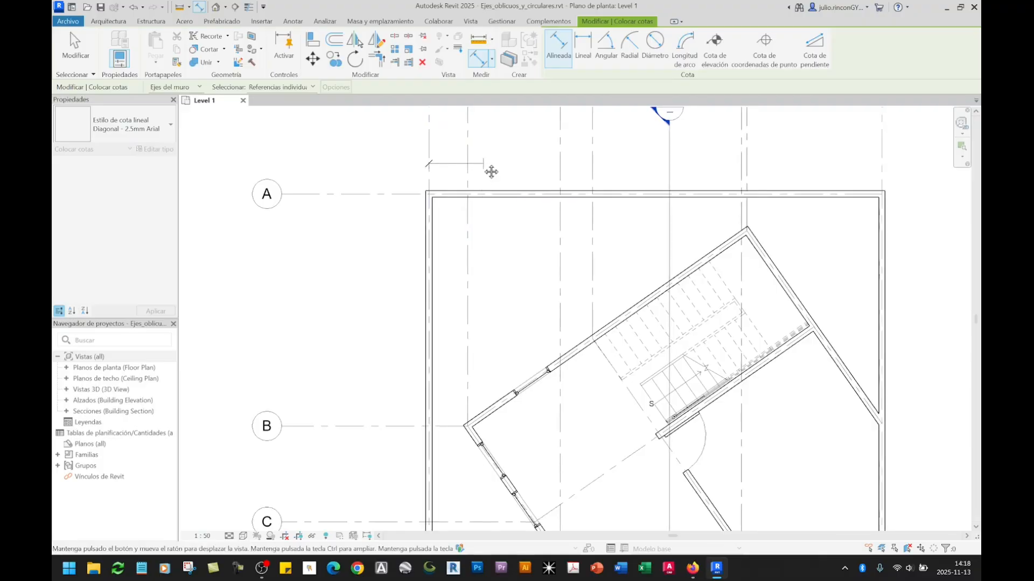
Use grid 3 instead of grid 2 as the second reference of the aligned dimension from grid 1.
{"action": "middle_click_drag", "start_coordinate": [489, 168], "coordinate": [444, 185]}
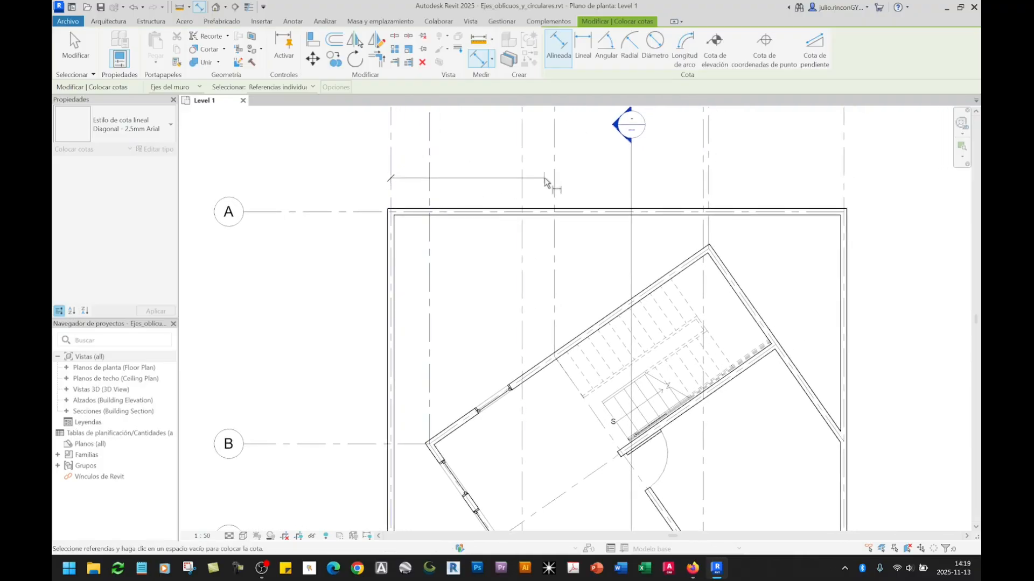
{"action": "scroll", "coordinate": [397, 200], "scroll_direction": "down", "scroll_amount": 2}
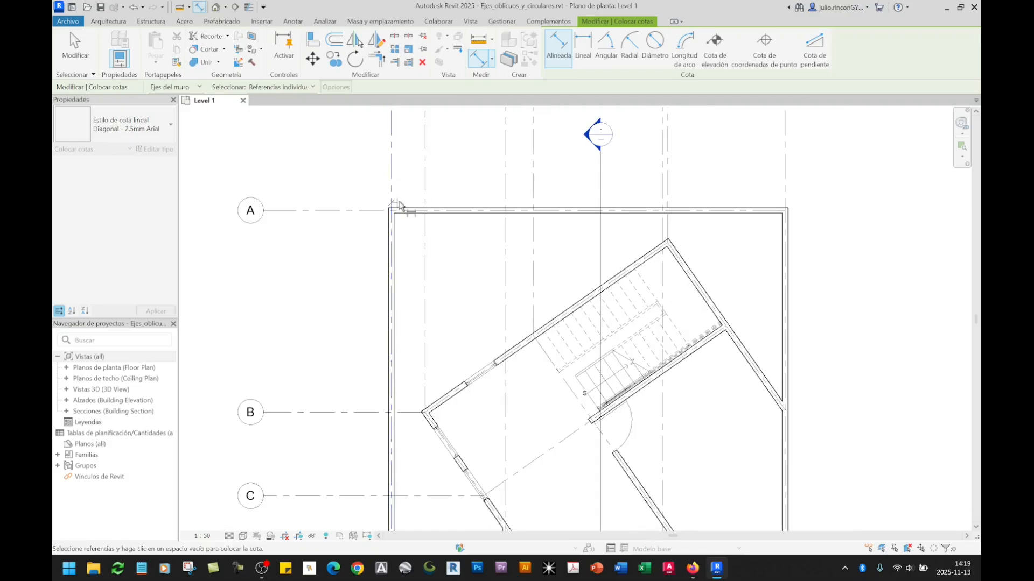
{"action": "middle_click_drag", "start_coordinate": [407, 203], "coordinate": [506, 396]}
{"action": "scroll", "coordinate": [455, 272], "scroll_direction": "down", "scroll_amount": 1}
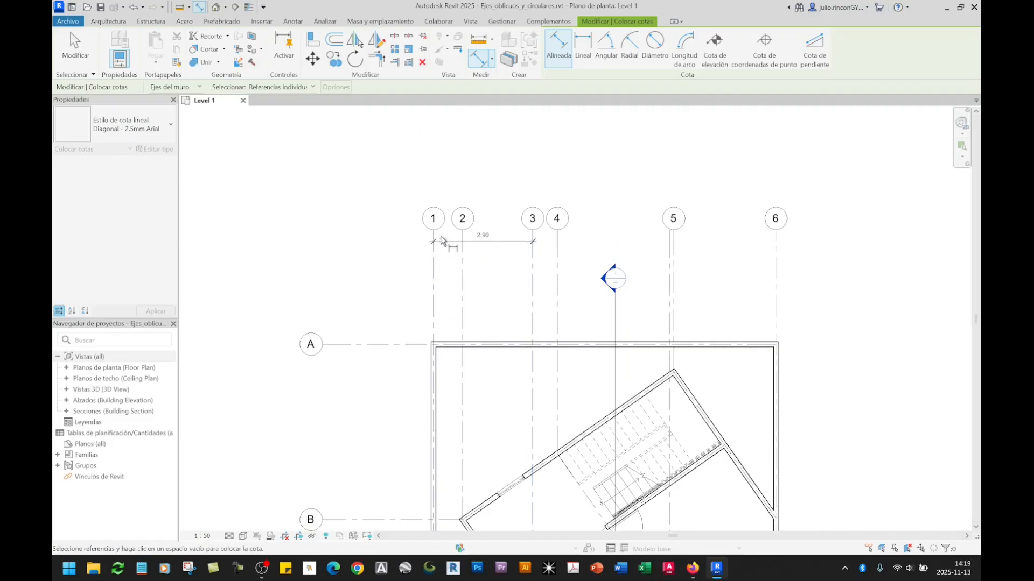
Examine how the running dimension between grids 1 and 3 relates to the oblique walls, the curved wall and its centre axes.
{"action": "middle_click_drag", "start_coordinate": [574, 448], "coordinate": [591, 68]}
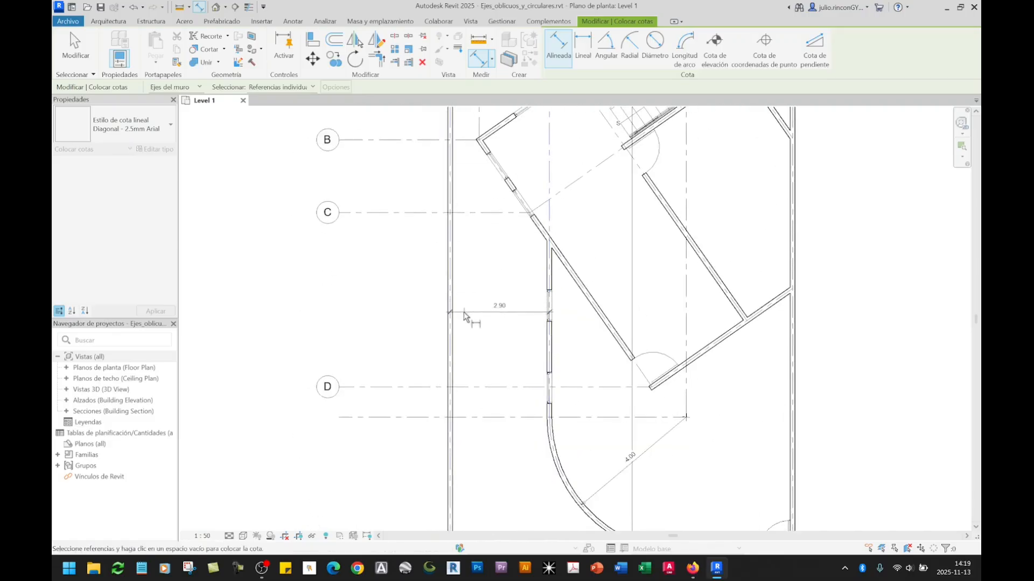
{"action": "scroll", "coordinate": [477, 345], "scroll_direction": "up", "scroll_amount": 2}
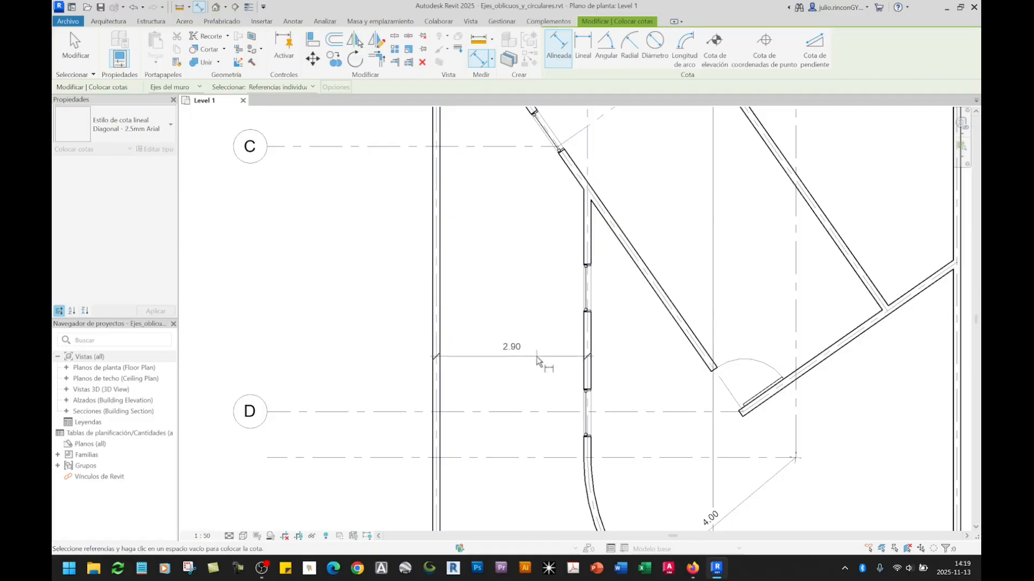
{"action": "scroll", "coordinate": [536, 361], "scroll_direction": "down", "scroll_amount": 2}
{"action": "middle_click_drag", "start_coordinate": [553, 316], "coordinate": [512, 428]}
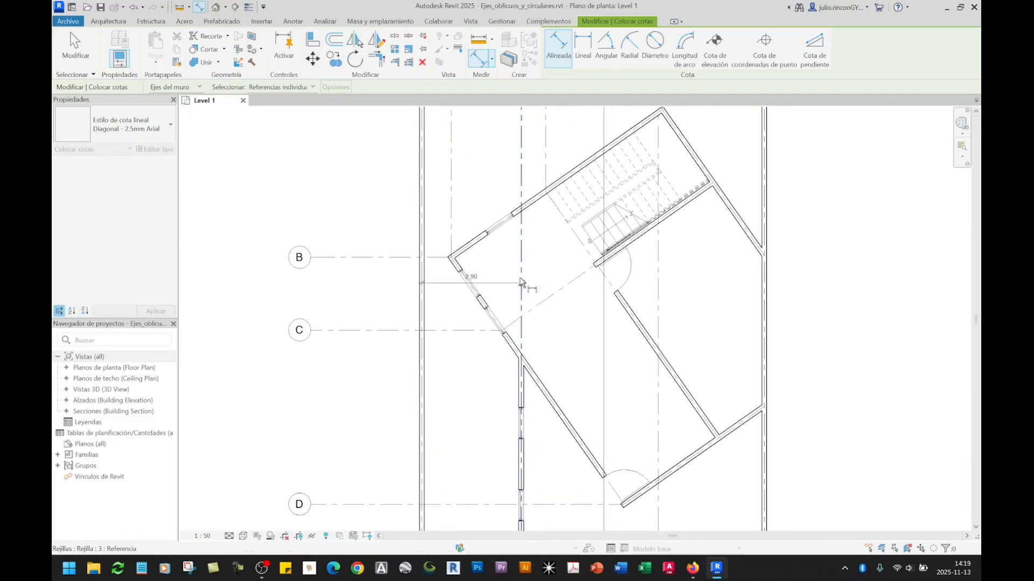
{"action": "middle_click_drag", "start_coordinate": [539, 157], "coordinate": [542, 325]}
{"action": "scroll", "coordinate": [541, 256], "scroll_direction": "down", "scroll_amount": 4}
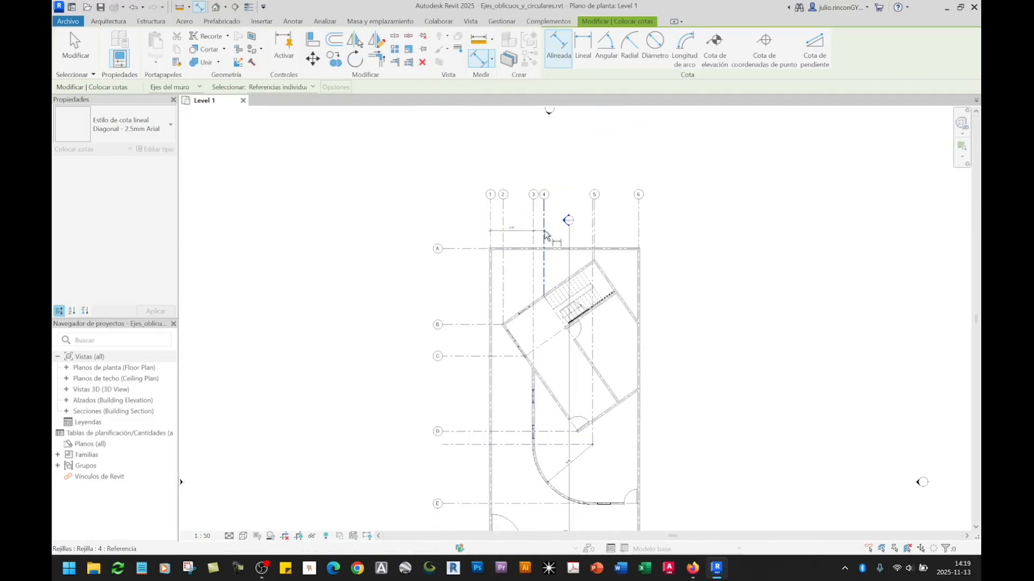
{"action": "scroll", "coordinate": [543, 239], "scroll_direction": "up", "scroll_amount": 3}
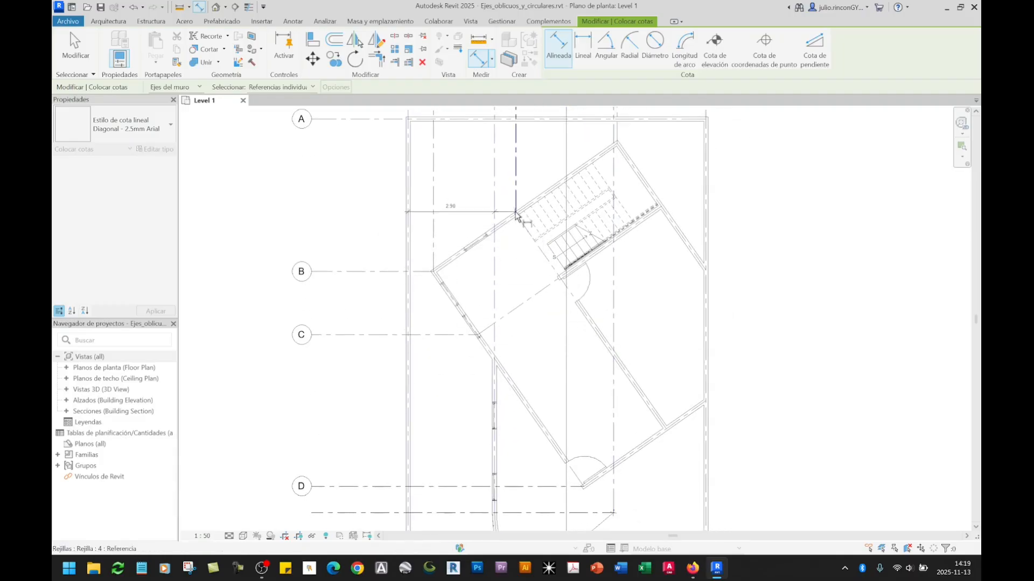
{"action": "middle_click_drag", "start_coordinate": [524, 209], "coordinate": [577, 338]}
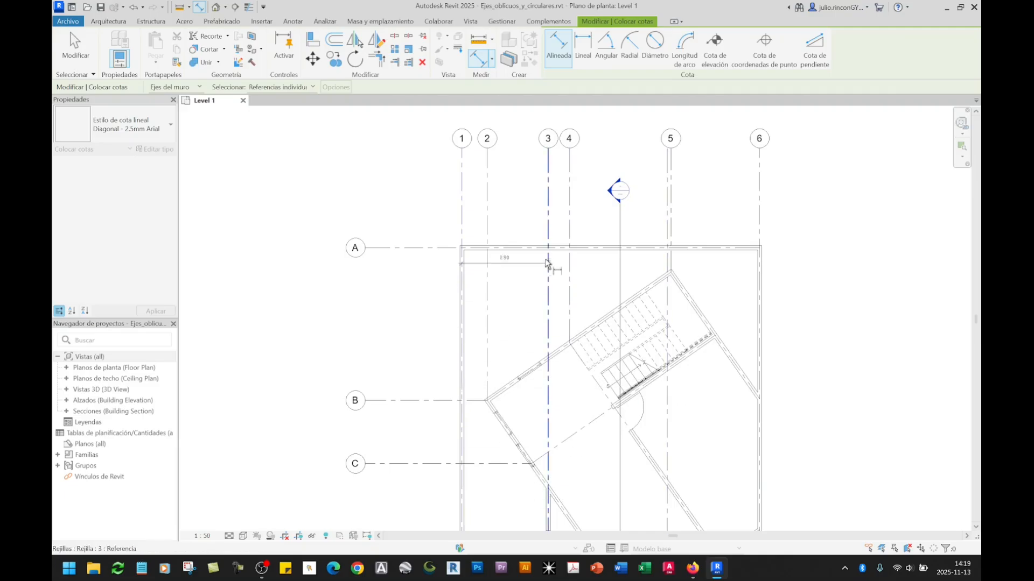
{"action": "scroll", "coordinate": [562, 224], "scroll_direction": "up", "scroll_amount": 4}
{"action": "scroll", "coordinate": [533, 272], "scroll_direction": "down", "scroll_amount": 4}
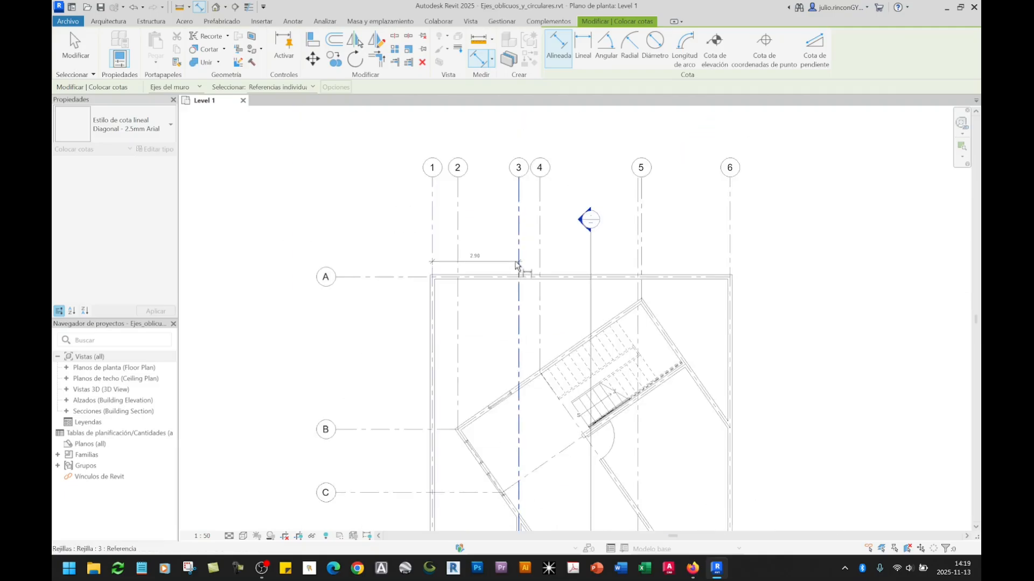
{"action": "middle_click_drag", "start_coordinate": [586, 268], "coordinate": [542, 201]}
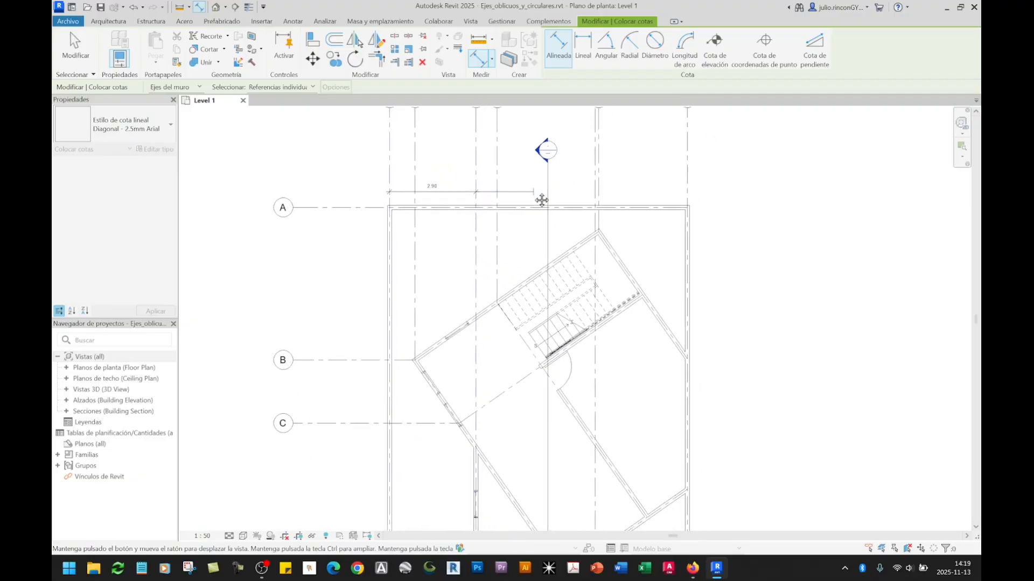
{"action": "scroll", "coordinate": [525, 215], "scroll_direction": "down", "scroll_amount": 3}
{"action": "scroll", "coordinate": [521, 225], "scroll_direction": "up", "scroll_amount": 3}
{"action": "scroll", "coordinate": [521, 225], "scroll_direction": "down", "scroll_amount": 5}
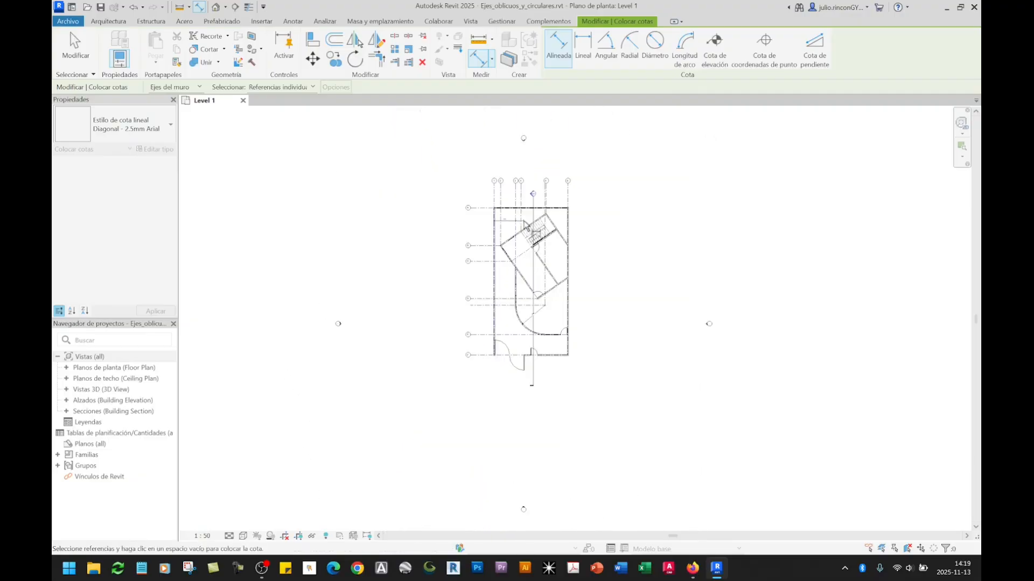
{"action": "scroll", "coordinate": [523, 211], "scroll_direction": "up", "scroll_amount": 5}
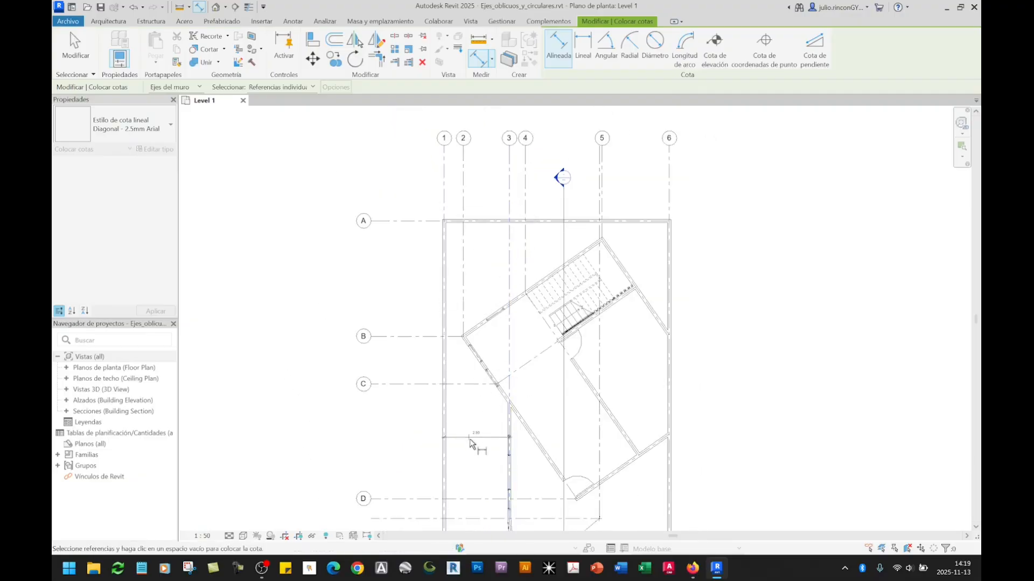
Add the curved wall's vertical centre axis line as the next reference of the aligned dimension after grid 3.
{"action": "middle_click_drag", "start_coordinate": [470, 443], "coordinate": [533, 326]}
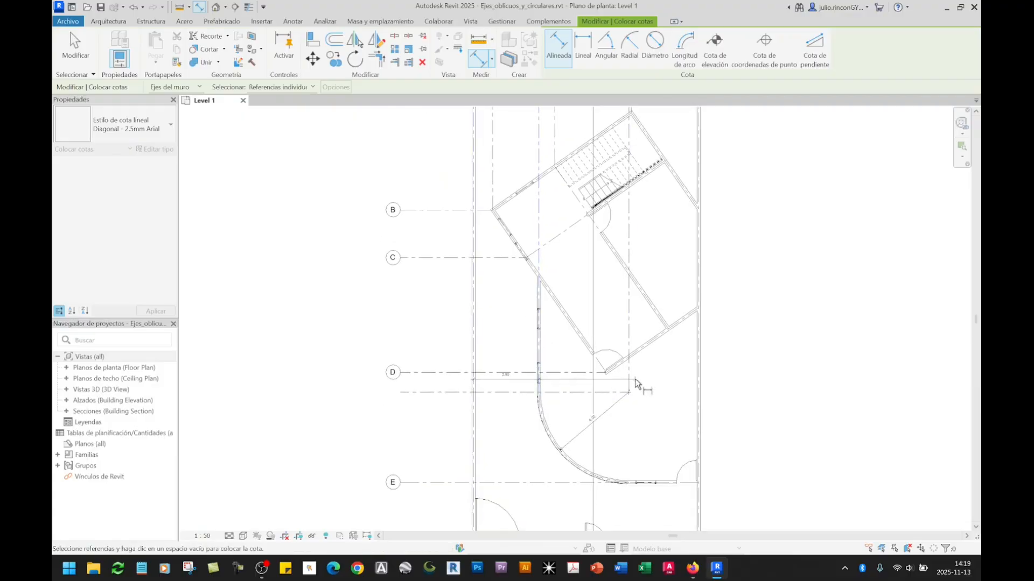
{"action": "middle_click_drag", "start_coordinate": [657, 214], "coordinate": [655, 334]}
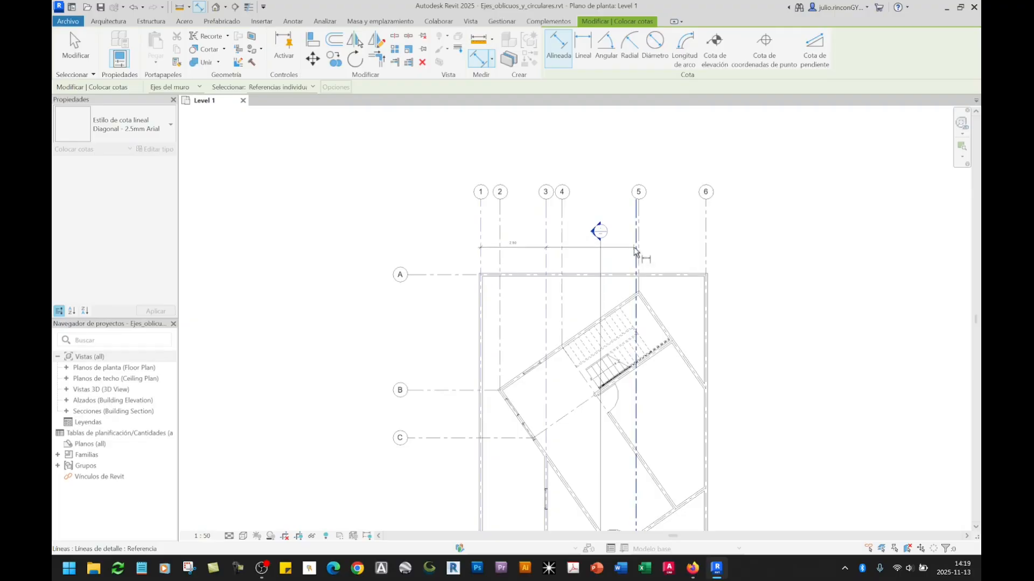
{"action": "middle_click_drag", "start_coordinate": [648, 385], "coordinate": [652, 245]}
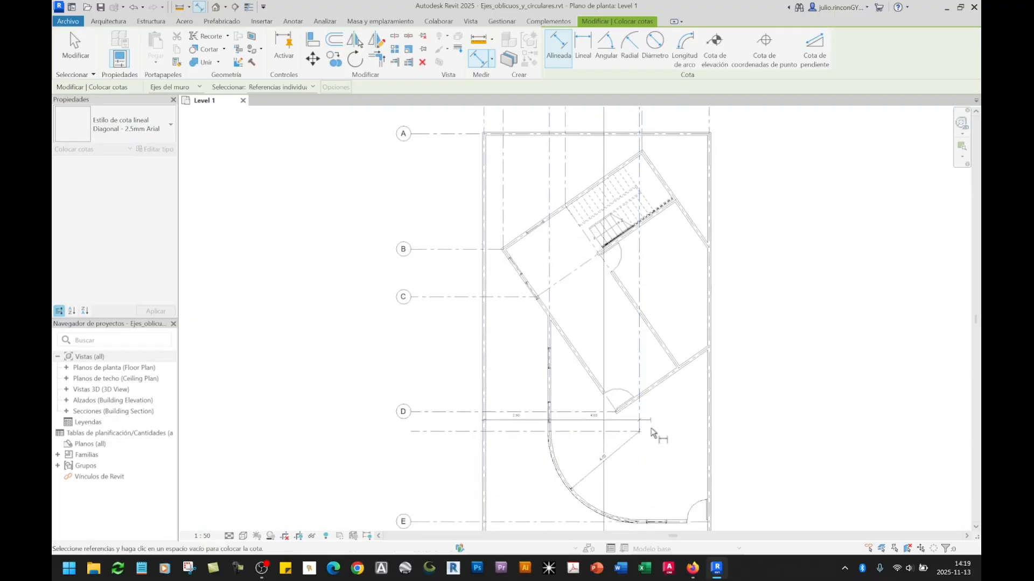
{"action": "scroll", "coordinate": [650, 432], "scroll_direction": "up", "scroll_amount": 1}
{"action": "scroll", "coordinate": [627, 428], "scroll_direction": "up", "scroll_amount": 1}
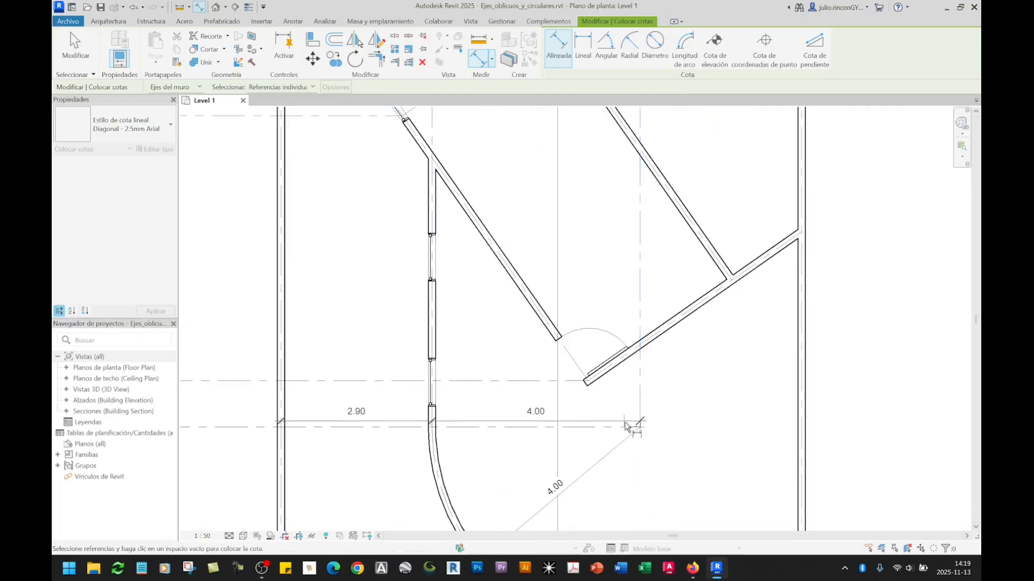
{"action": "scroll", "coordinate": [640, 429], "scroll_direction": "down", "scroll_amount": 1}
{"action": "middle_click_drag", "start_coordinate": [640, 442], "coordinate": [714, 352]}
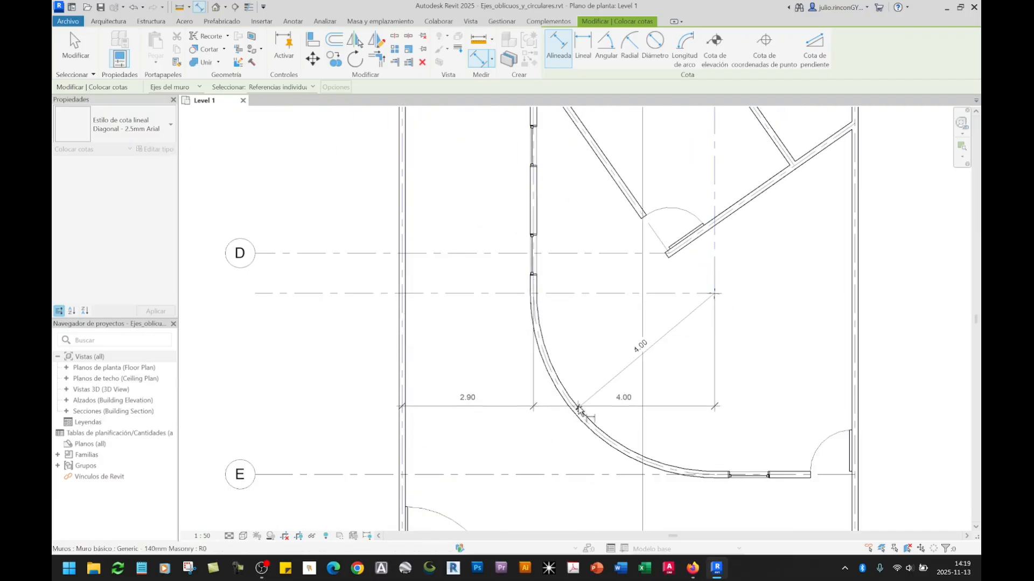
Add grid 6 as the last reference and place the dimension string just above the wall on grid A.
{"action": "scroll", "coordinate": [505, 351], "scroll_direction": "down", "scroll_amount": 2}
{"action": "middle_click_drag", "start_coordinate": [607, 188], "coordinate": [604, 459]}
{"action": "scroll", "coordinate": [668, 226], "scroll_direction": "up", "scroll_amount": 4}
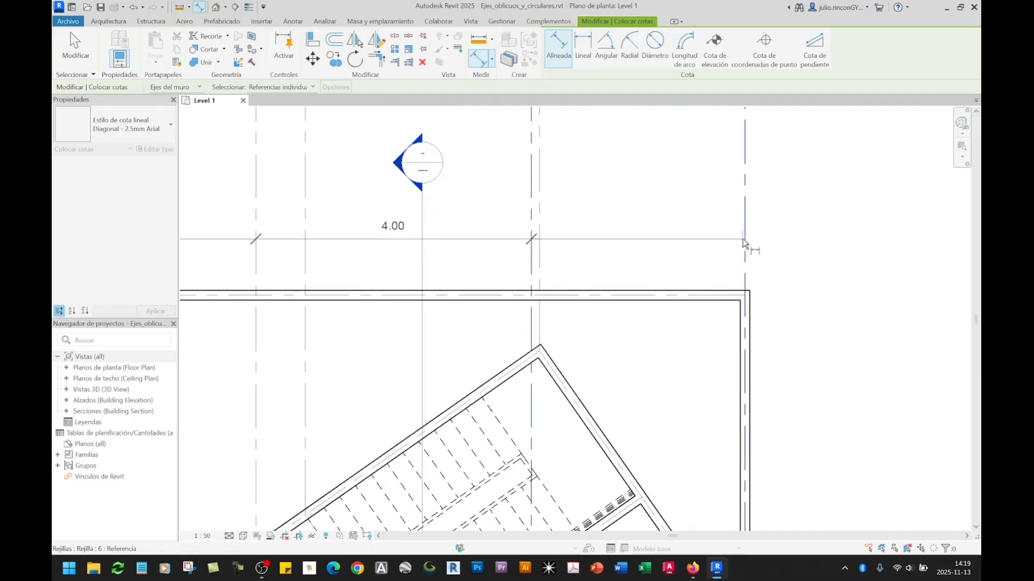
{"action": "left_click", "coordinate": [743, 240]}
{"action": "scroll", "coordinate": [753, 248], "scroll_direction": "down", "scroll_amount": 2}
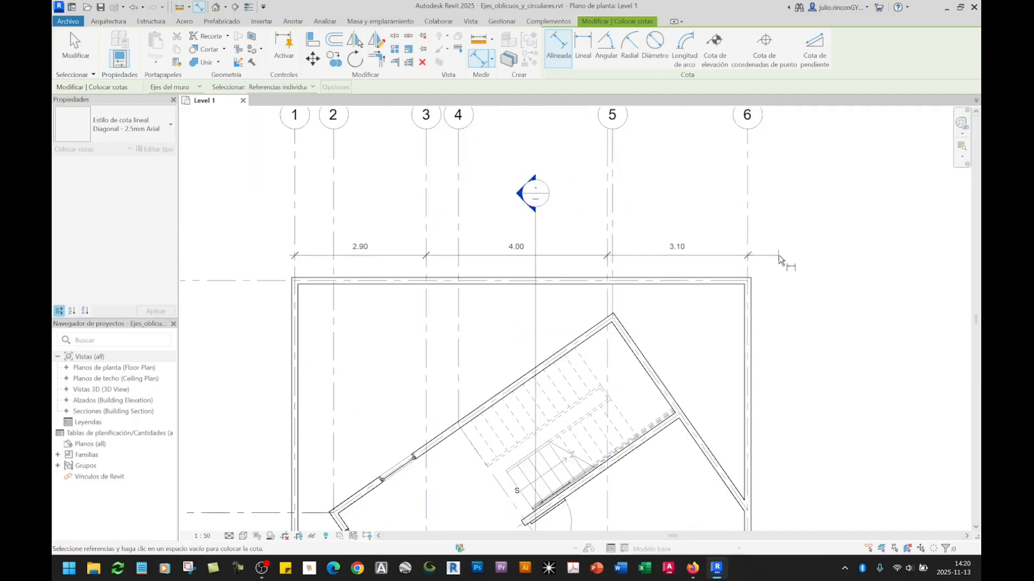
{"action": "left_click", "coordinate": [784, 259]}
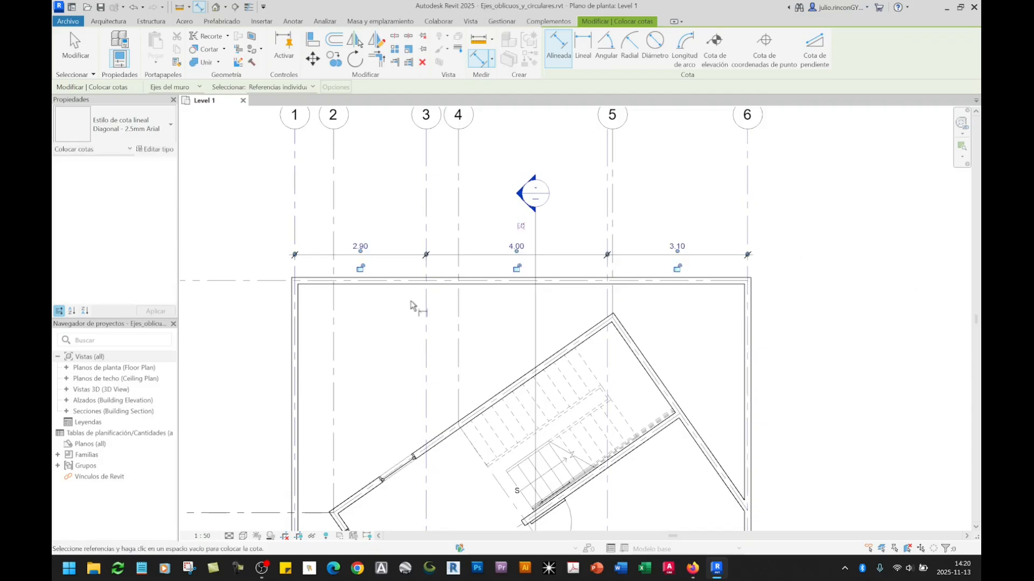
Place an overall aligned dimension from grid 1 to grid 6 above the partial dimension string.
{"action": "left_click", "coordinate": [294, 233]}
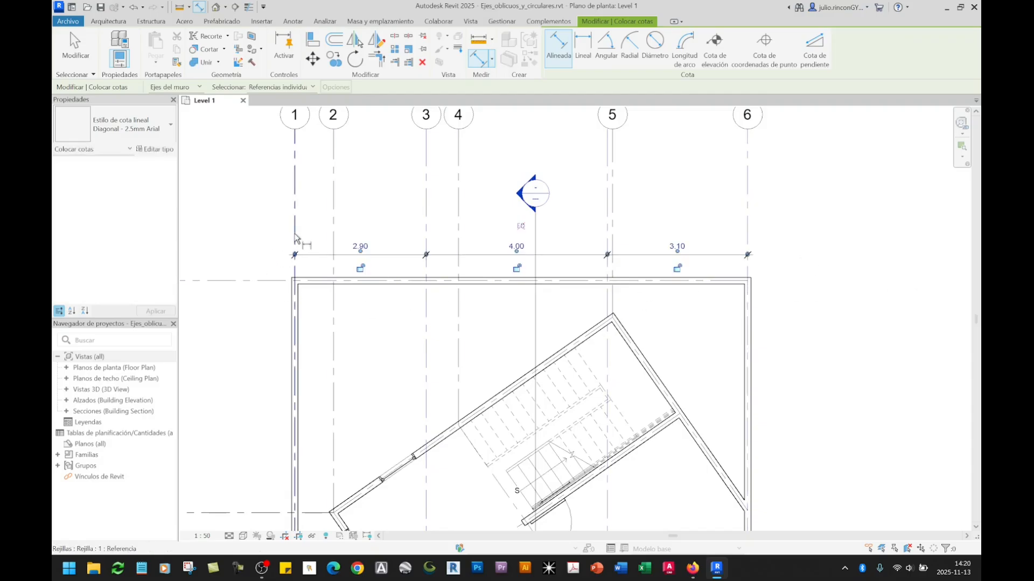
{"action": "left_click", "coordinate": [748, 233]}
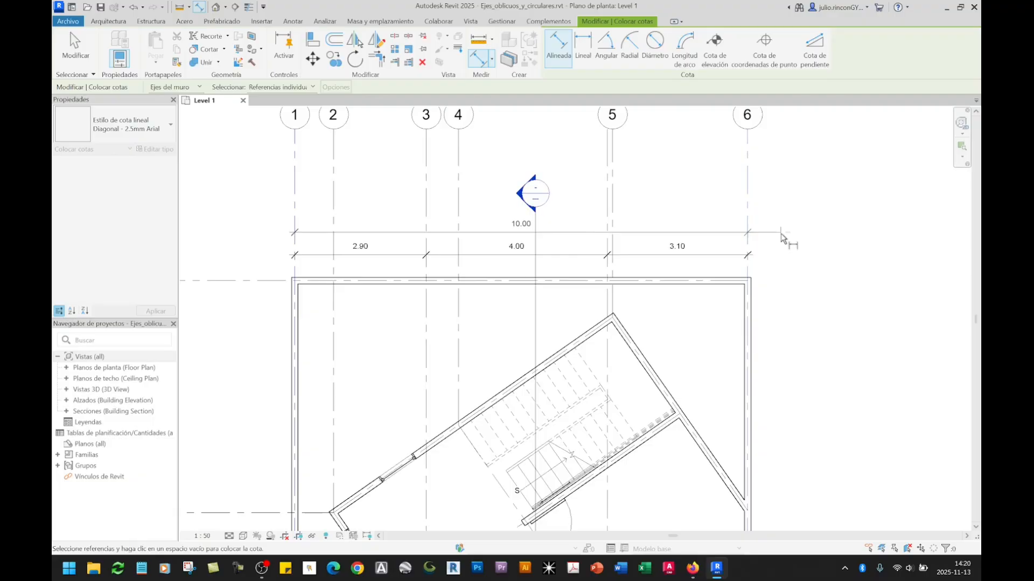
{"action": "left_click", "coordinate": [784, 239]}
{"action": "scroll", "coordinate": [545, 270], "scroll_direction": "down", "scroll_amount": 5}
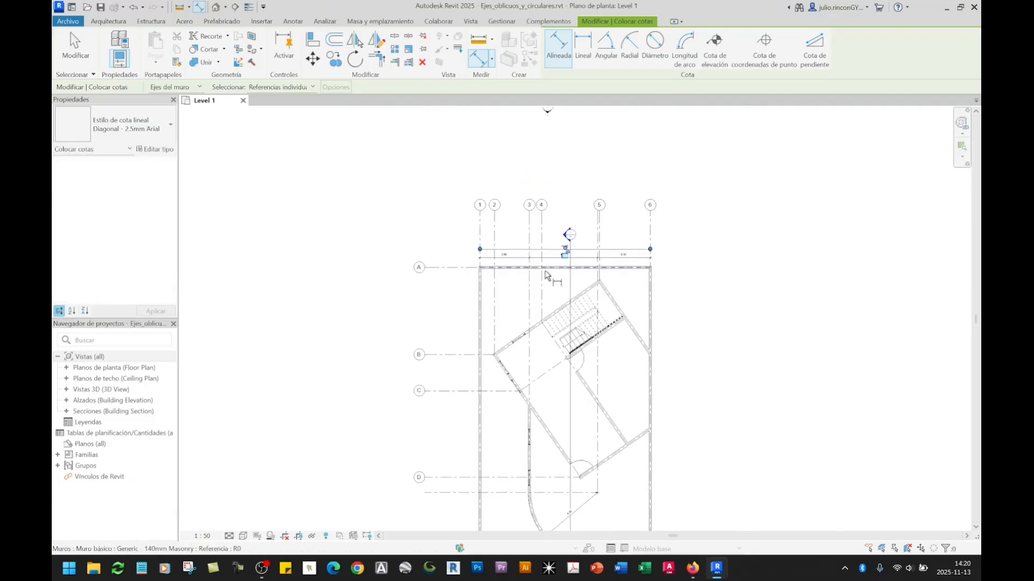
Start an aligned dimension from the centreline of the oblique wall between grids B and C to the parallel partition axis at grid 4.
{"action": "scroll", "coordinate": [544, 271], "scroll_direction": "up", "scroll_amount": 5}
{"action": "scroll", "coordinate": [547, 280], "scroll_direction": "down", "scroll_amount": 3}
{"action": "middle_click_drag", "start_coordinate": [561, 297], "coordinate": [554, 273]}
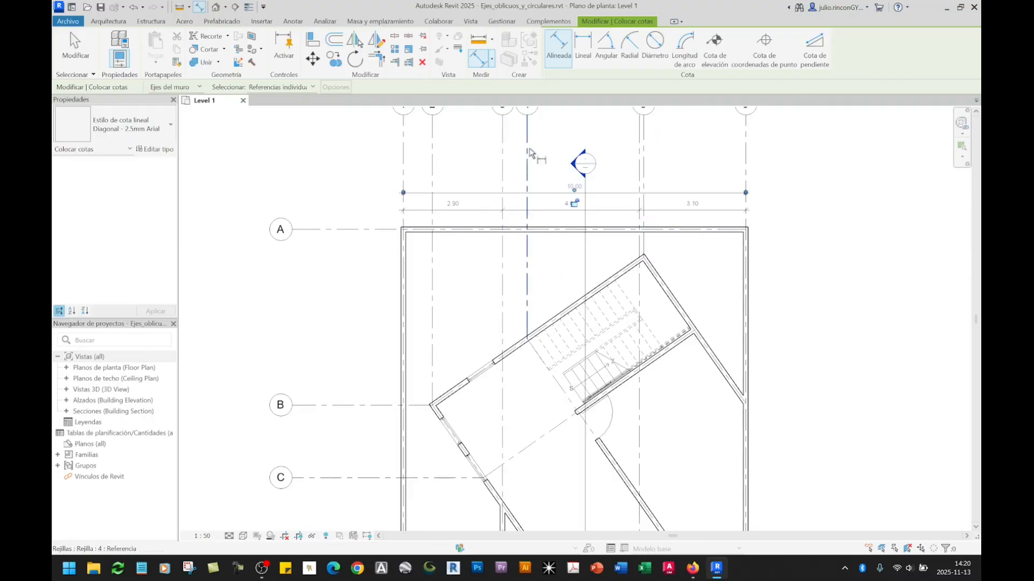
{"action": "middle_click_drag", "start_coordinate": [488, 341], "coordinate": [475, 299]}
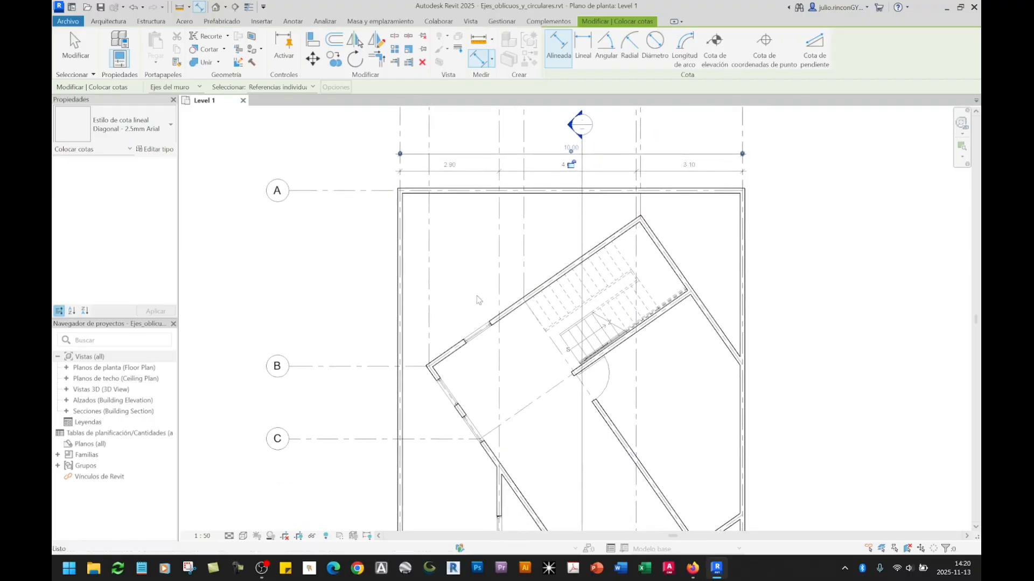
{"action": "middle_click_drag", "start_coordinate": [468, 364], "coordinate": [461, 323]}
{"action": "scroll", "coordinate": [452, 333], "scroll_direction": "up", "scroll_amount": 5}
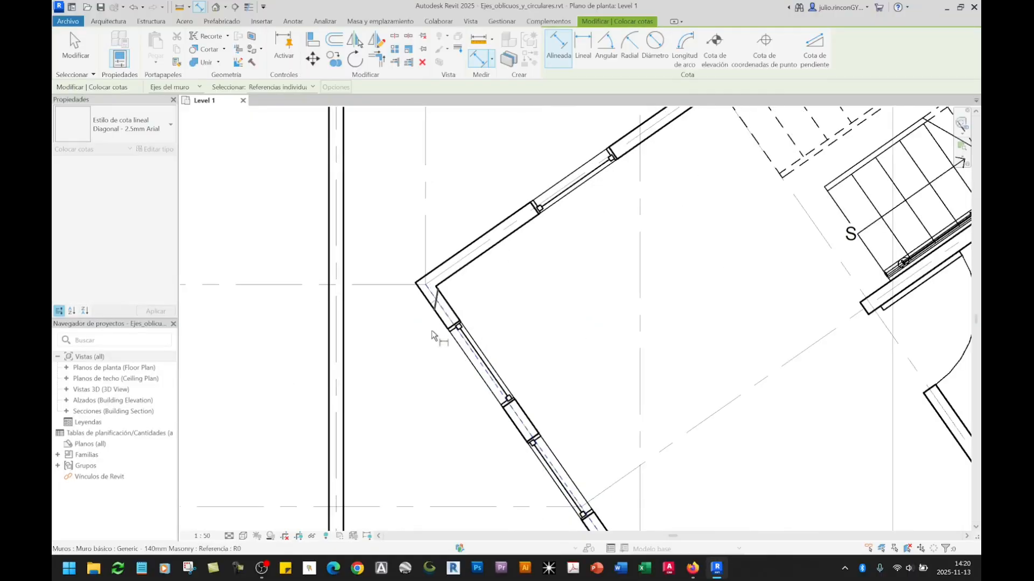
{"action": "scroll", "coordinate": [434, 335], "scroll_direction": "down", "scroll_amount": 4}
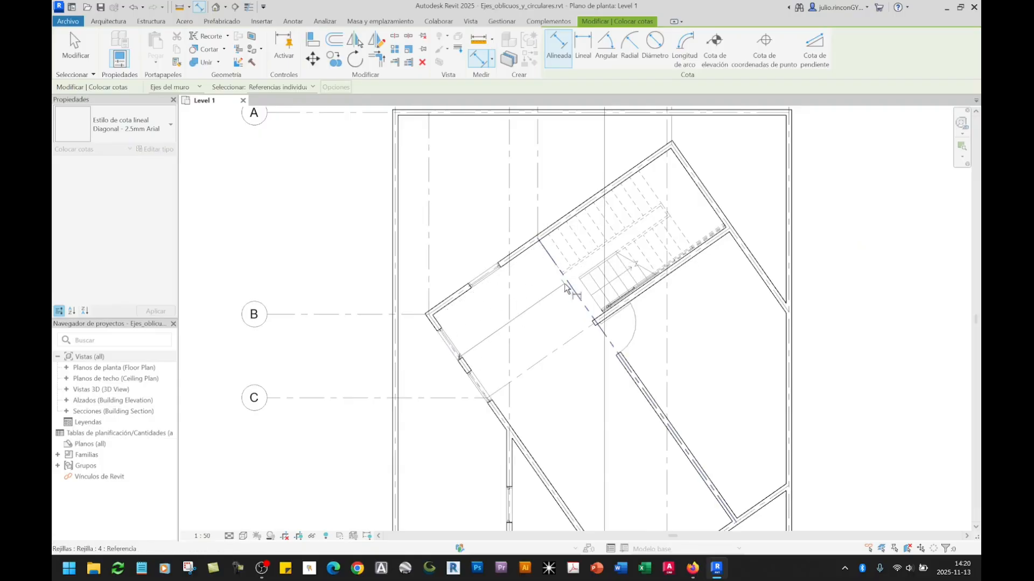
Extend the oblique dimension to the parallel wall at the far end of the stair.
{"action": "middle_click_drag", "start_coordinate": [657, 273], "coordinate": [589, 327]}
{"action": "scroll", "coordinate": [613, 266], "scroll_direction": "up", "scroll_amount": 1}
{"action": "scroll", "coordinate": [640, 248], "scroll_direction": "down", "scroll_amount": 1}
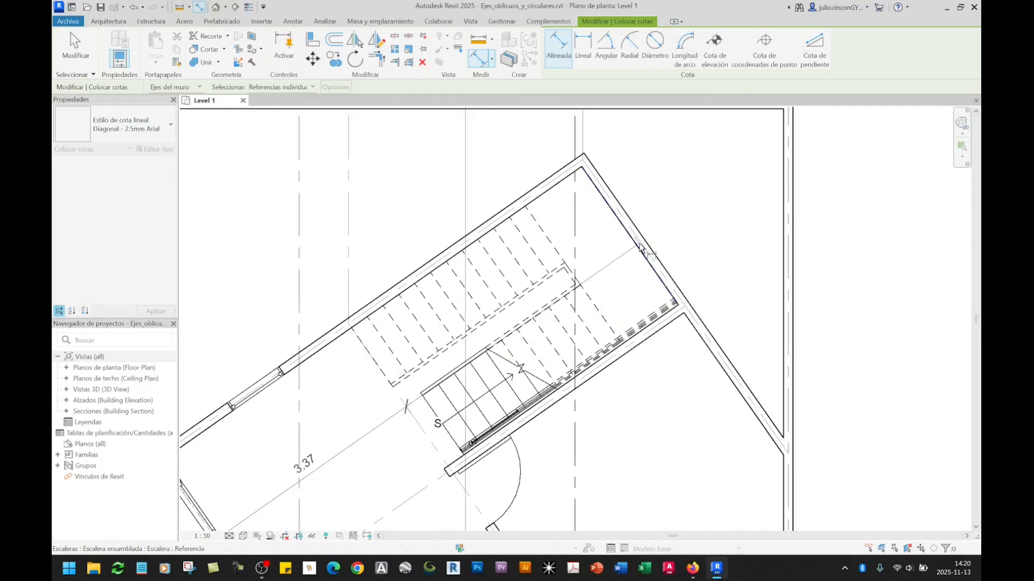
{"action": "scroll", "coordinate": [661, 261], "scroll_direction": "down", "scroll_amount": 1}
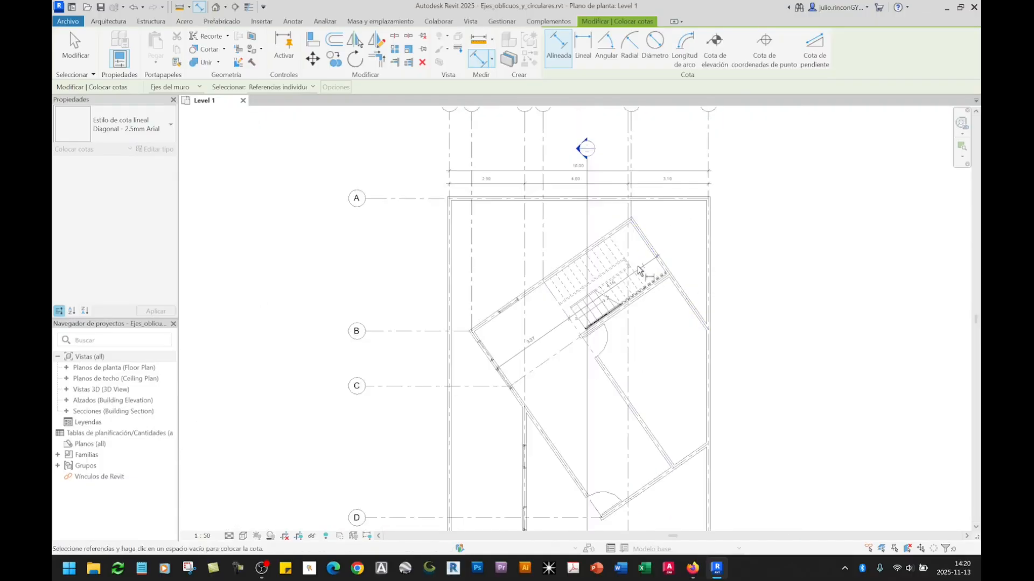
Place the oblique dimension string just outside and parallel to the long oblique wall beside the stair.
{"action": "scroll", "coordinate": [589, 245], "scroll_direction": "down", "scroll_amount": 3}
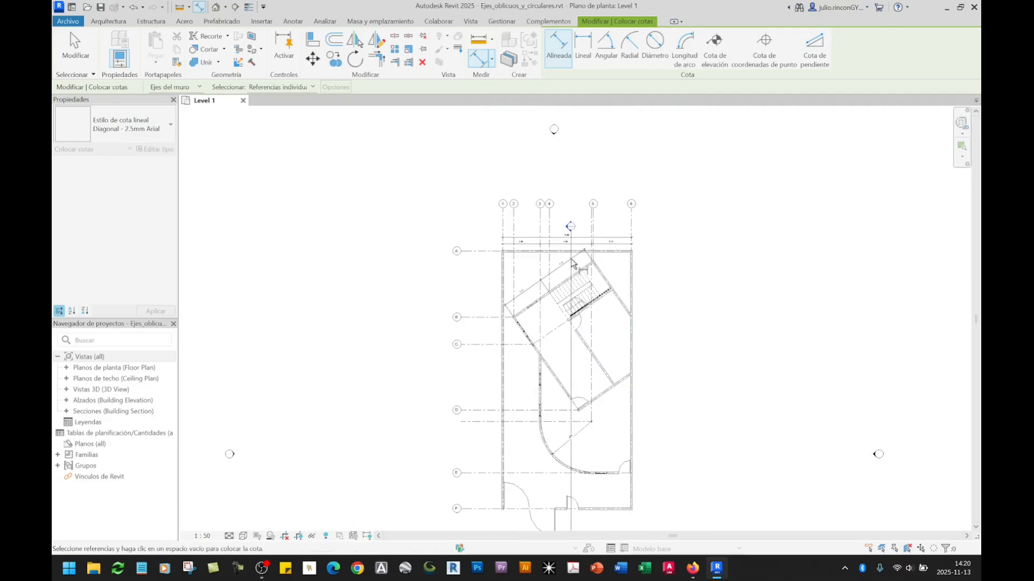
{"action": "scroll", "coordinate": [571, 261], "scroll_direction": "up", "scroll_amount": 5}
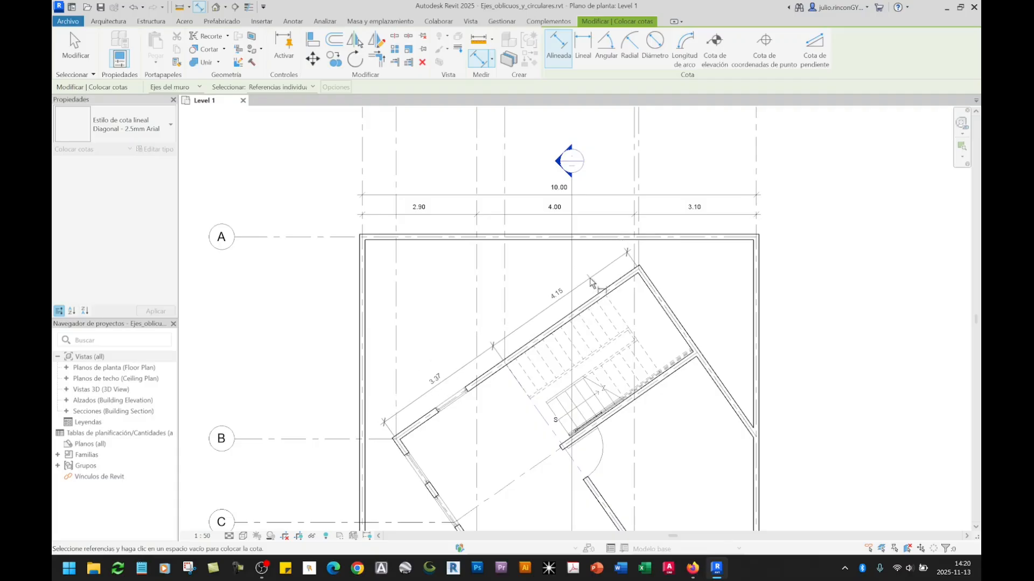
{"action": "middle_click_drag", "start_coordinate": [472, 180], "coordinate": [503, 236]}
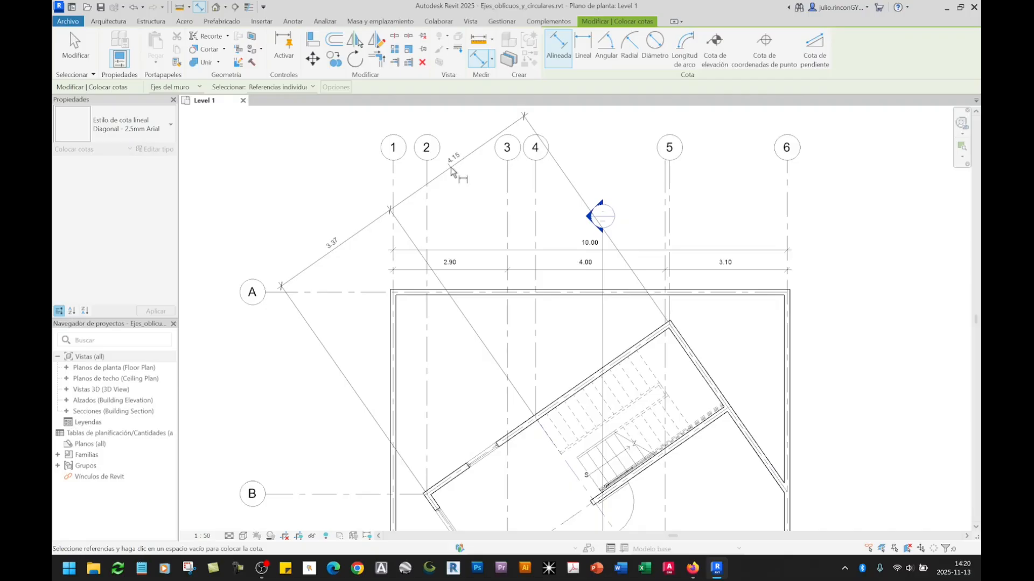
{"action": "middle_click_drag", "start_coordinate": [583, 359], "coordinate": [572, 331]}
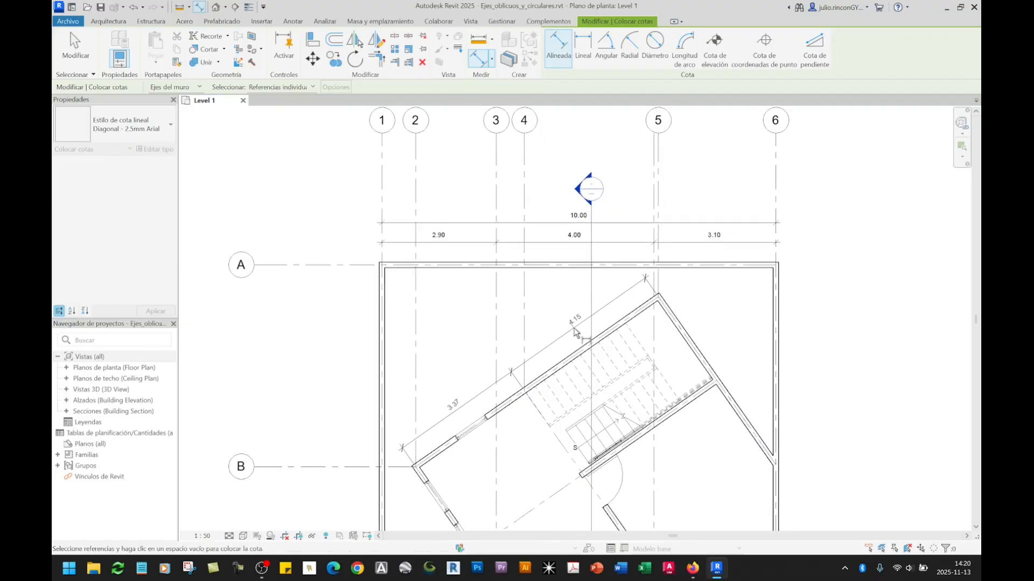
{"action": "left_click", "coordinate": [575, 332]}
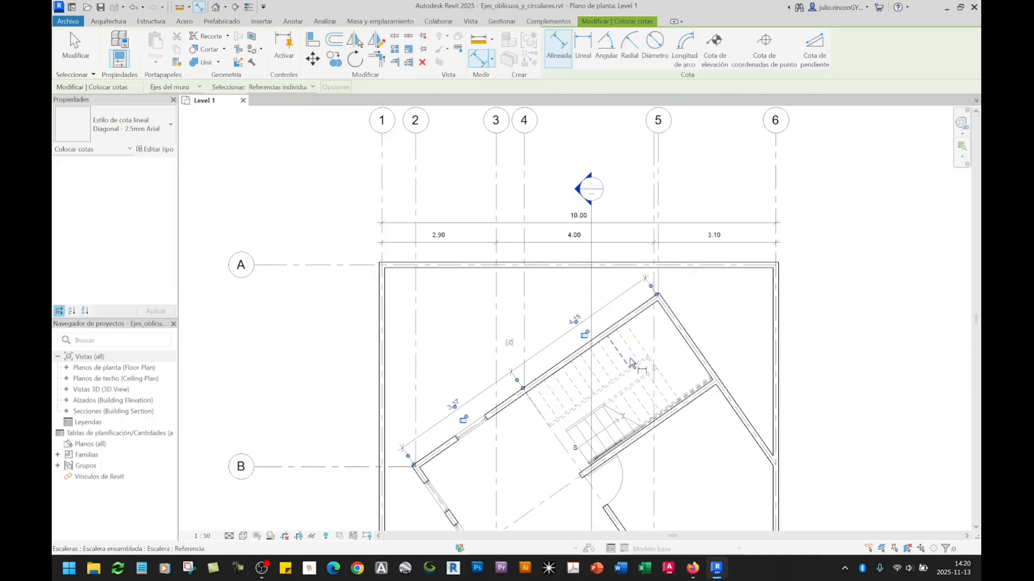
{"action": "scroll", "coordinate": [623, 377], "scroll_direction": "down", "scroll_amount": 5}
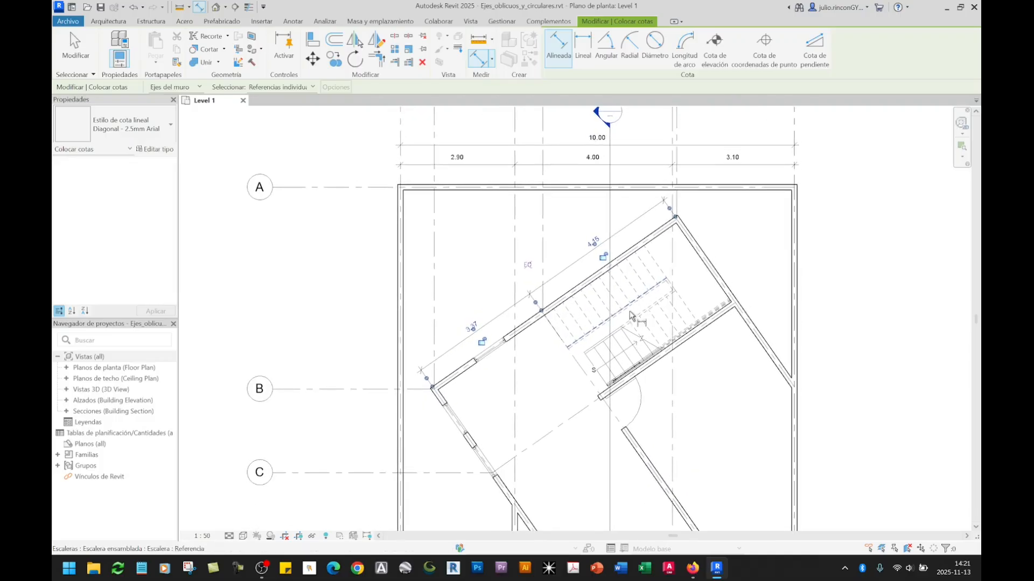
{"action": "scroll", "coordinate": [479, 376], "scroll_direction": "up", "scroll_amount": 3}
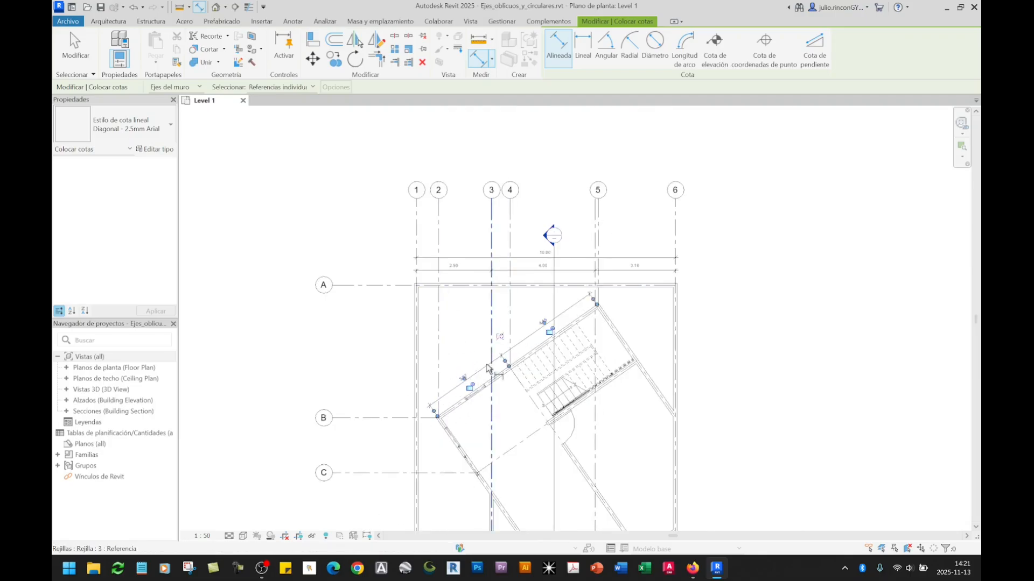
{"action": "scroll", "coordinate": [485, 365], "scroll_direction": "up", "scroll_amount": 2}
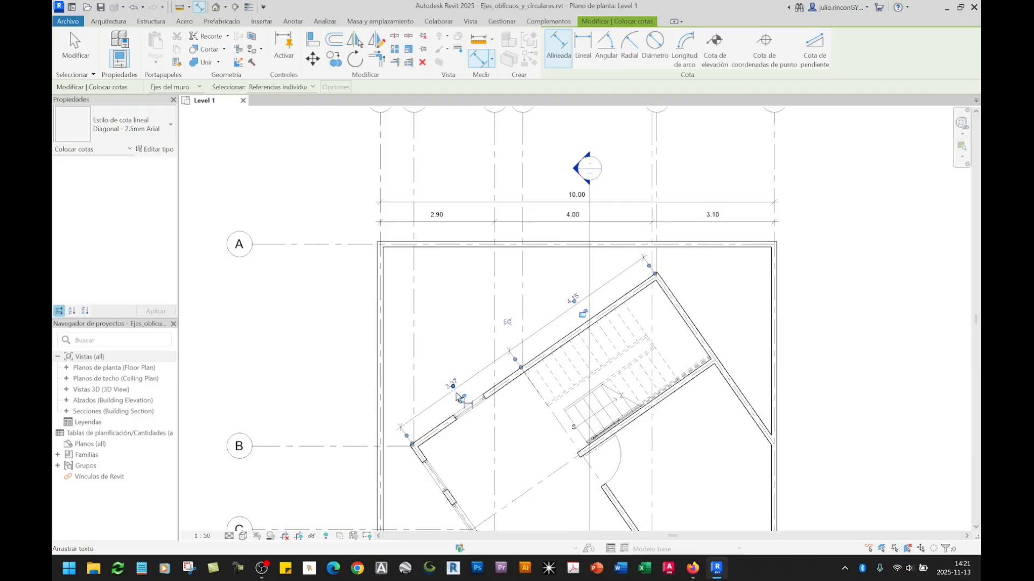
Leave the aligned dimension command and examine the oblique wall dimensions together with the grid dimension strings above the plan.
{"action": "middle_click_drag", "start_coordinate": [564, 329], "coordinate": [492, 401]}
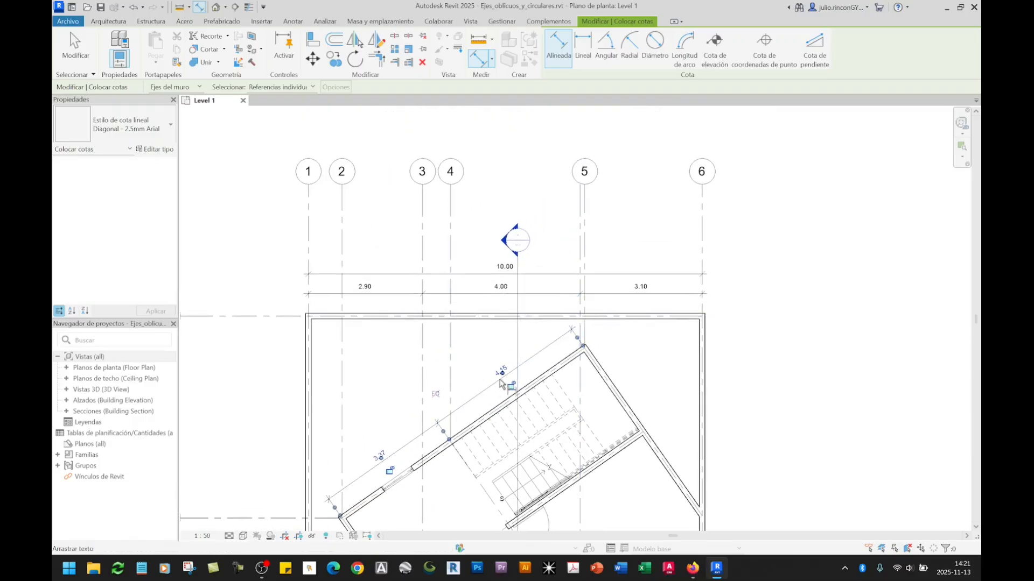
{"action": "middle_click_drag", "start_coordinate": [512, 378], "coordinate": [585, 247]}
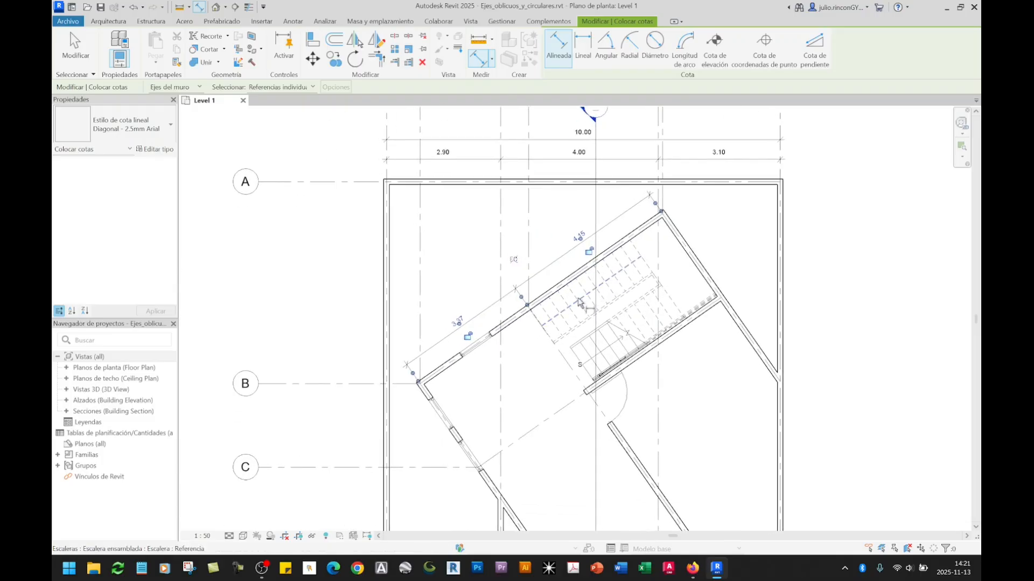
{"action": "left_click", "coordinate": [544, 281]}
{"action": "key", "text": "Escape"}
{"action": "key", "text": "Escape"}
{"action": "left_click", "coordinate": [550, 268]}
{"action": "middle_click_drag", "start_coordinate": [468, 321], "coordinate": [499, 370]}
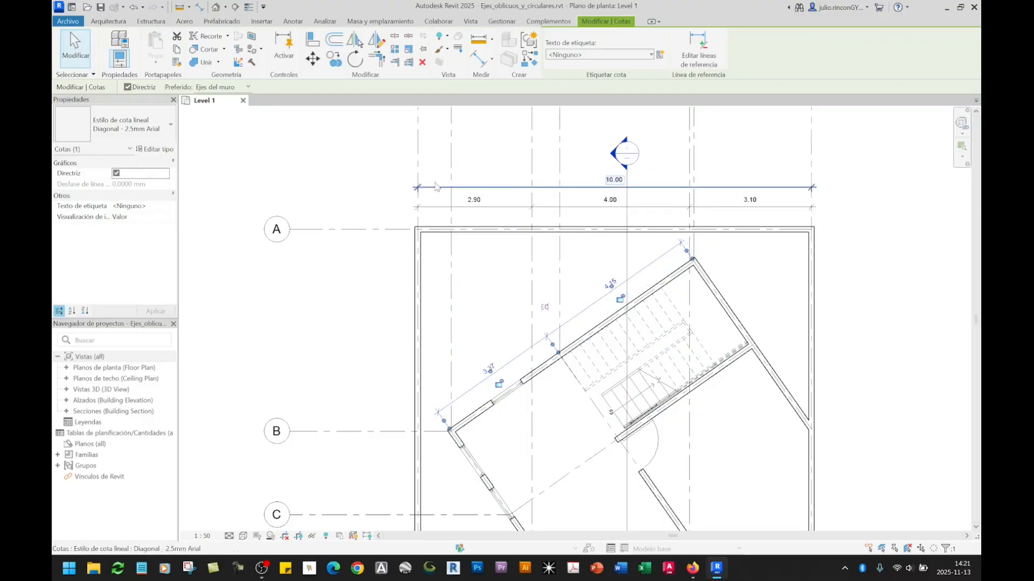
{"action": "middle_click_drag", "start_coordinate": [469, 188], "coordinate": [431, 311]}
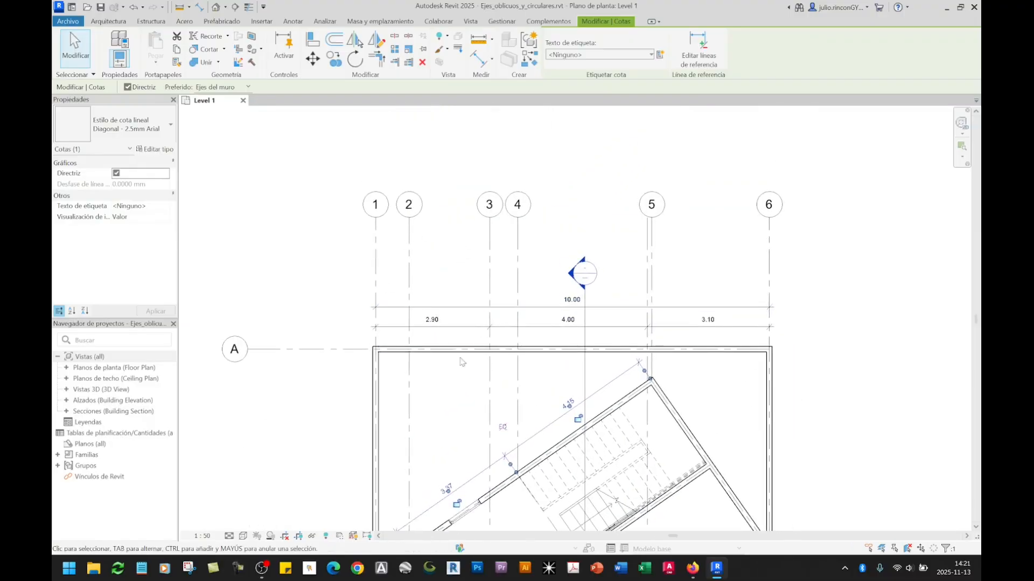
{"action": "middle_click_drag", "start_coordinate": [569, 367], "coordinate": [593, 268]}
{"action": "left_click", "coordinate": [594, 285]}
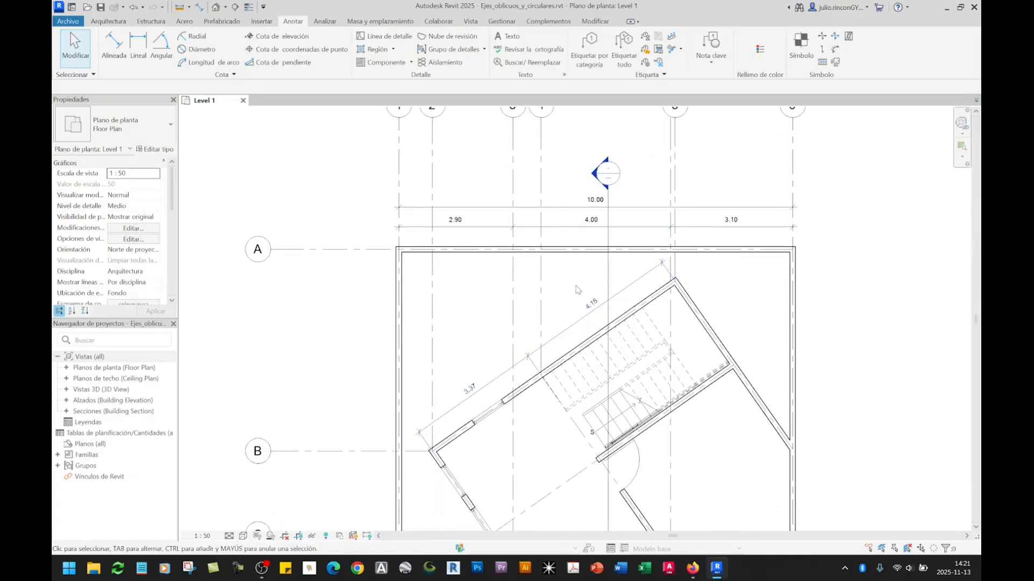
{"action": "scroll", "coordinate": [573, 325], "scroll_direction": "down", "scroll_amount": 3}
{"action": "scroll", "coordinate": [595, 232], "scroll_direction": "up", "scroll_amount": 4}
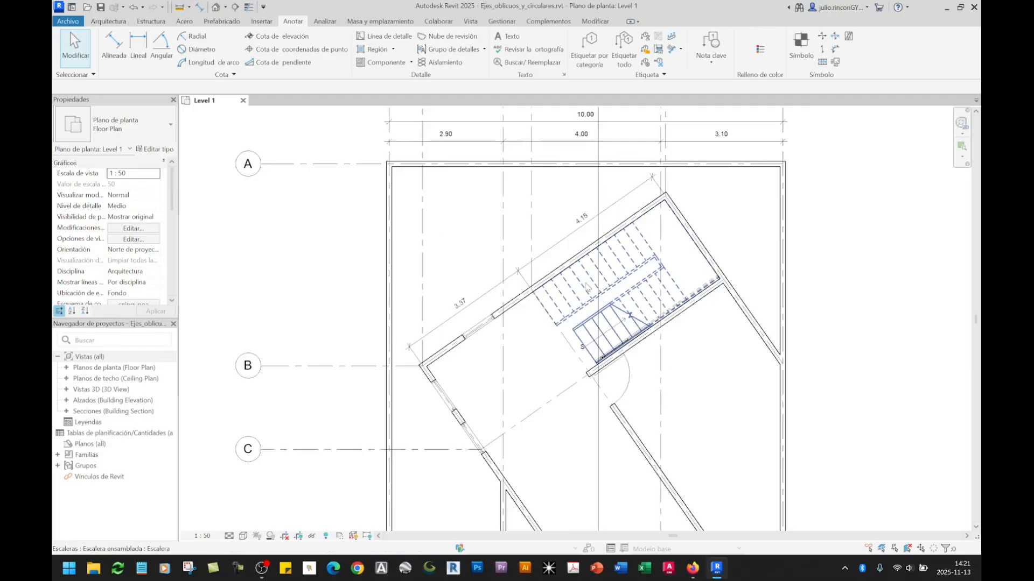
{"action": "middle_click_drag", "start_coordinate": [581, 305], "coordinate": [574, 341]}
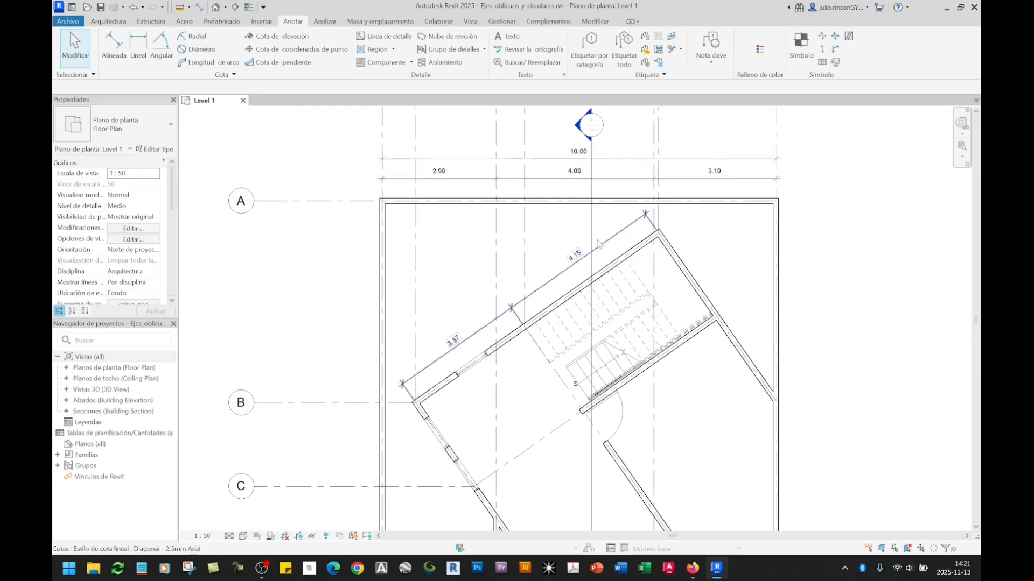
Place an angular dimension between grid 2 and the centreline of the long oblique wall at its corner on grid B.
{"action": "left_click", "coordinate": [171, 46]}
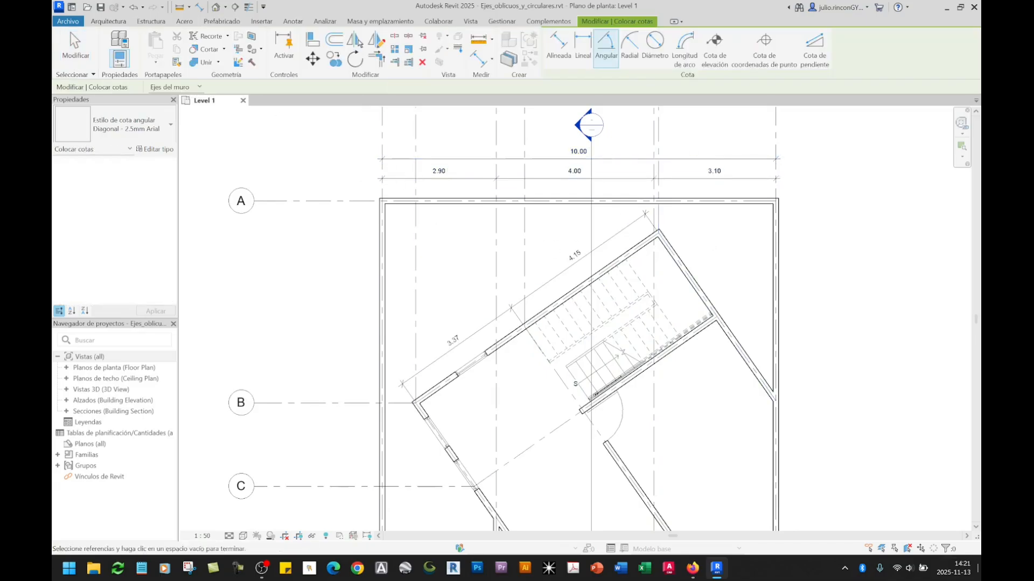
{"action": "middle_click_drag", "start_coordinate": [498, 329], "coordinate": [499, 304]}
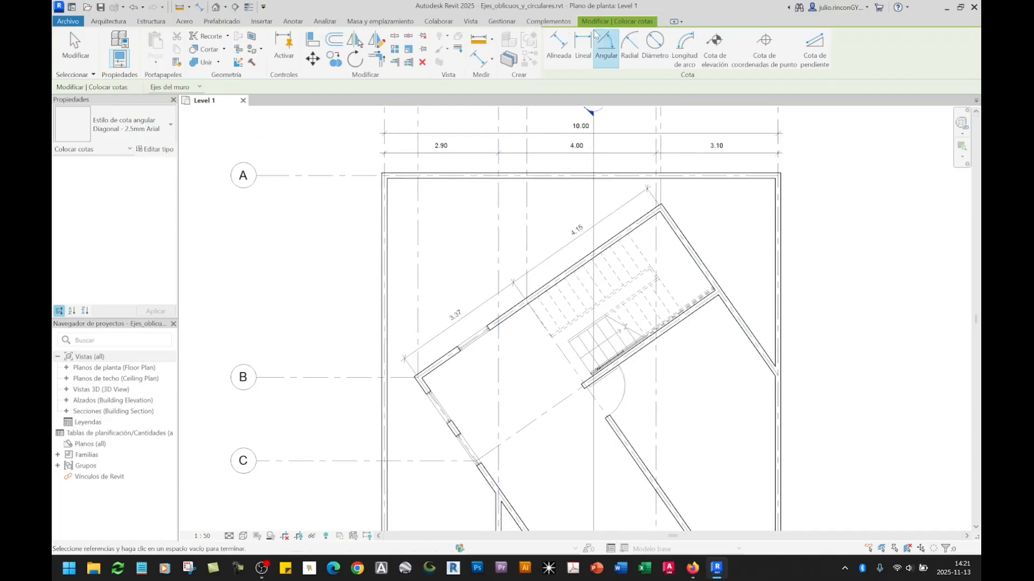
{"action": "left_click", "coordinate": [332, 24]}
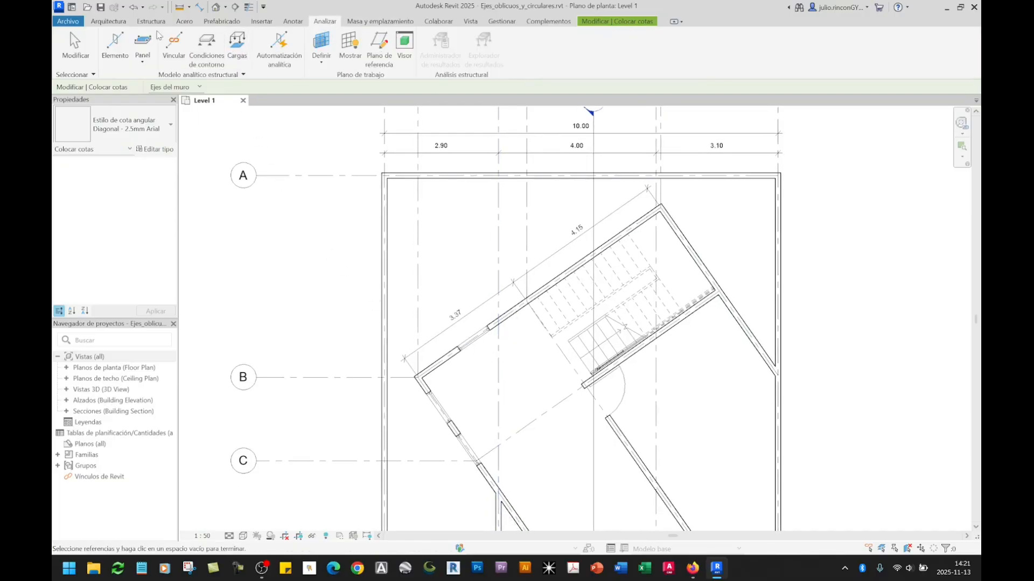
{"action": "left_click", "coordinate": [293, 21]}
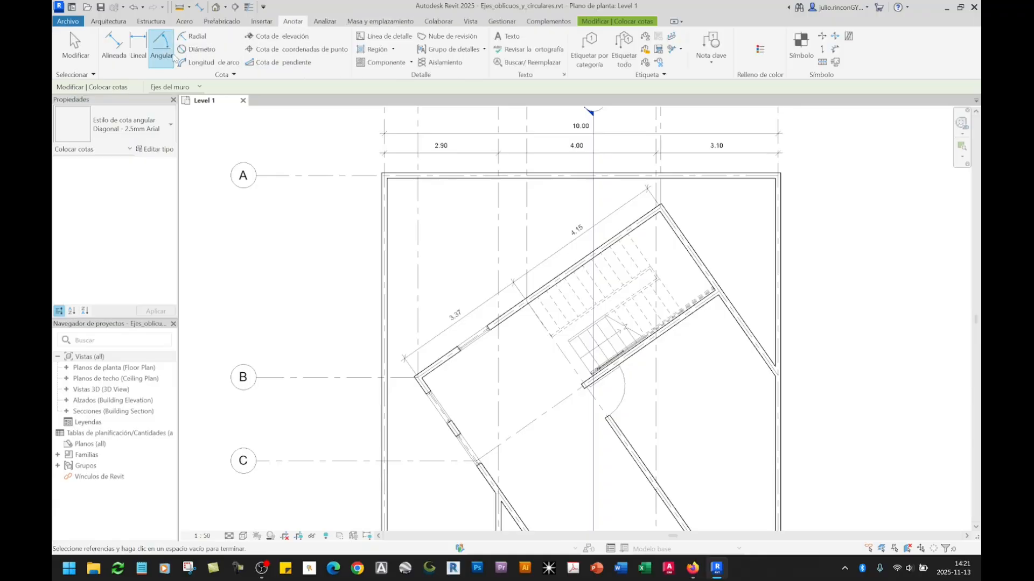
{"action": "scroll", "coordinate": [439, 369], "scroll_direction": "up", "scroll_amount": 3}
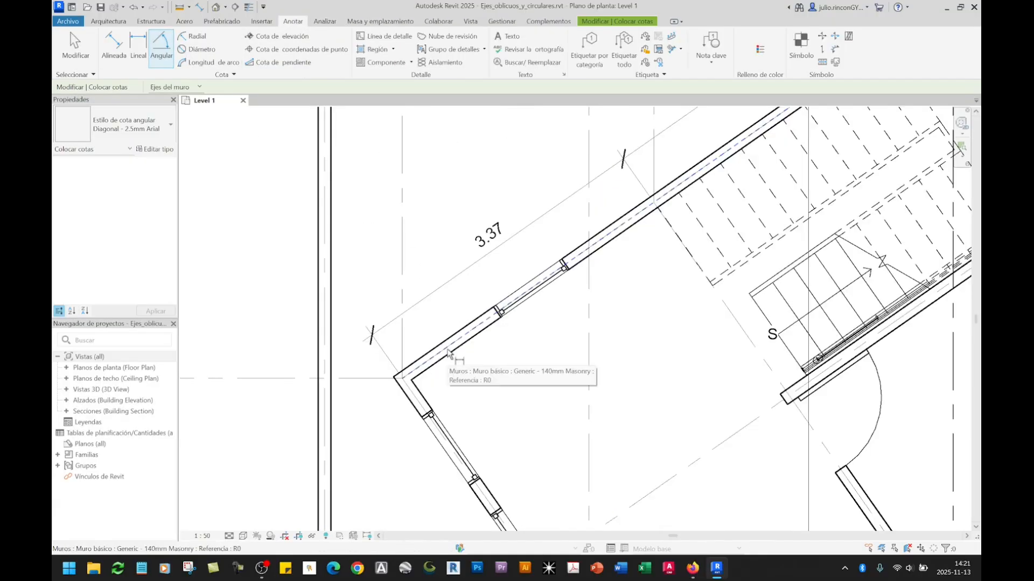
{"action": "left_click", "coordinate": [414, 338]}
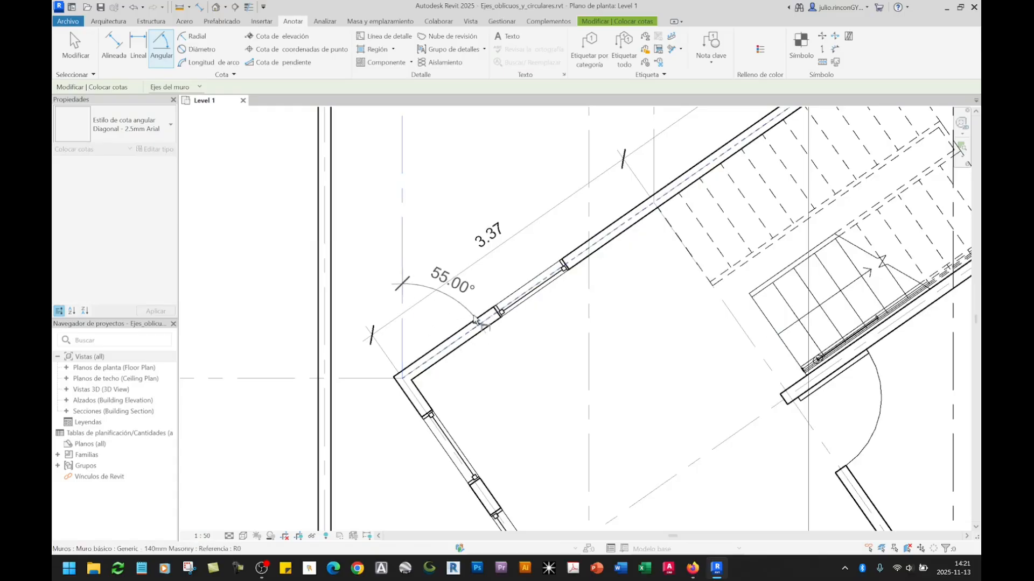
{"action": "middle_click_drag", "start_coordinate": [489, 293], "coordinate": [468, 339]}
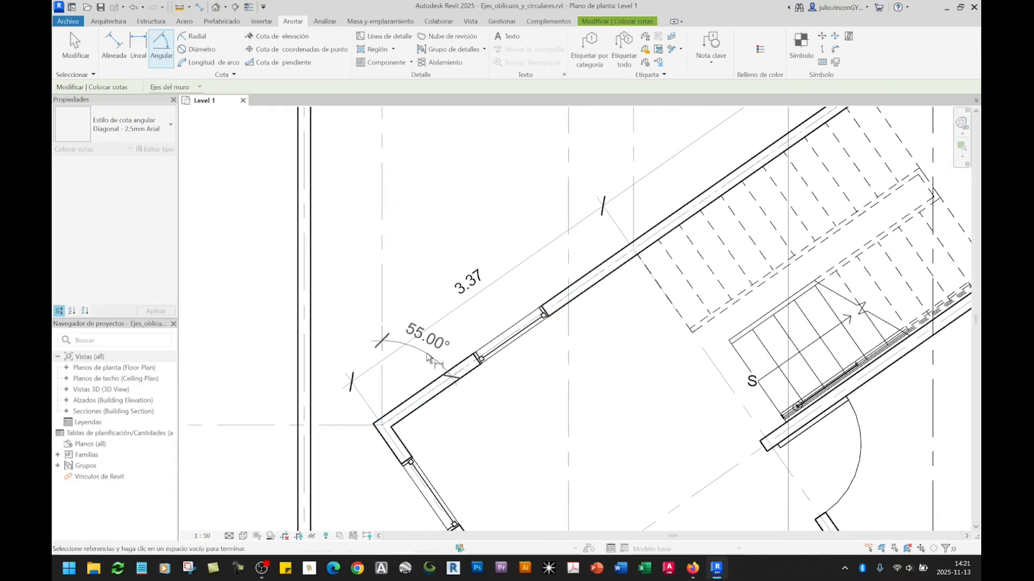
{"action": "left_click", "coordinate": [425, 354]}
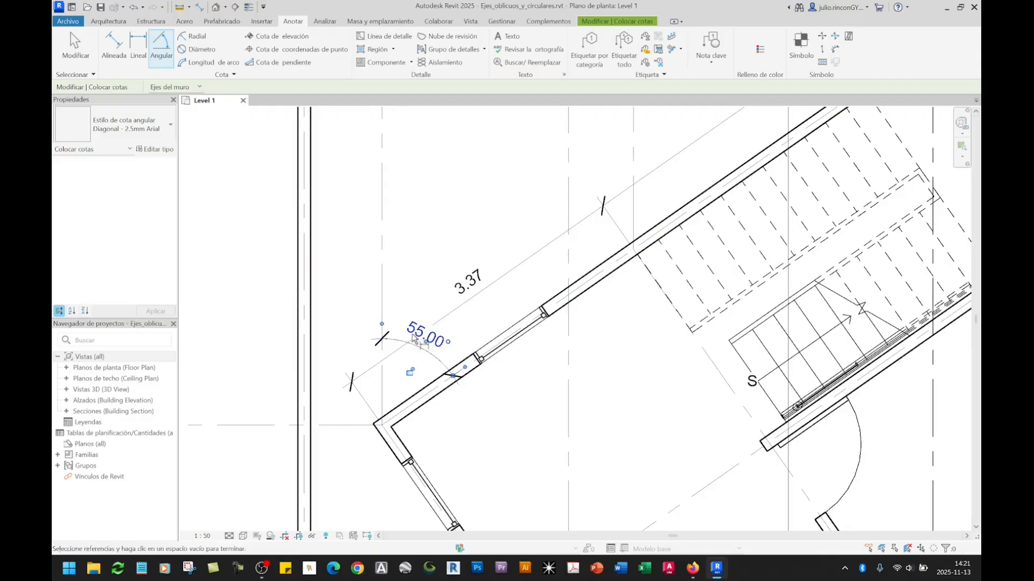
Add an angular dimension from the long oblique wall's centreline to grid B, with its arc outside the corner at grid 2.
{"action": "scroll", "coordinate": [480, 331], "scroll_direction": "down", "scroll_amount": 2}
{"action": "middle_click_drag", "start_coordinate": [740, 186], "coordinate": [553, 313]}
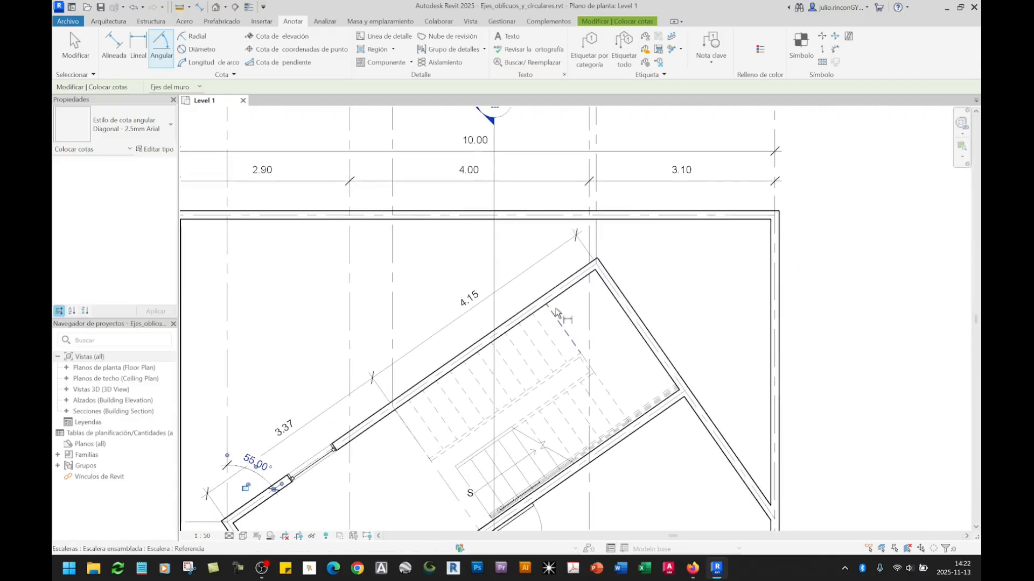
{"action": "middle_click_drag", "start_coordinate": [464, 392], "coordinate": [554, 307]}
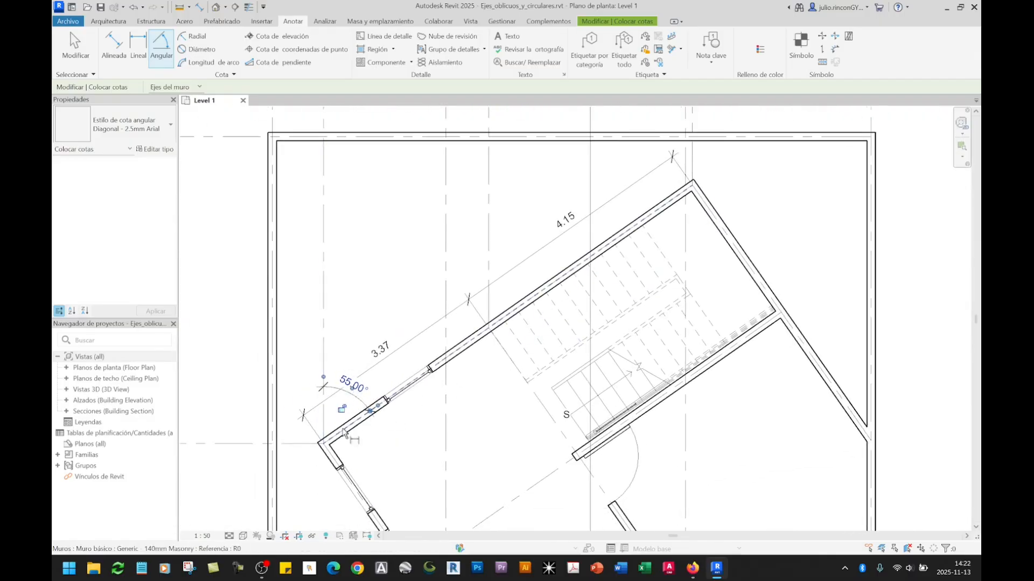
{"action": "mouse_move", "coordinate": [347, 433]}
{"action": "middle_mouse_down"}
{"action": "mouse_move", "coordinate": [378, 392]}
{"action": "mouse_move", "coordinate": [441, 343]}
{"action": "mouse_move", "coordinate": [457, 343]}
{"action": "middle_mouse_up"}
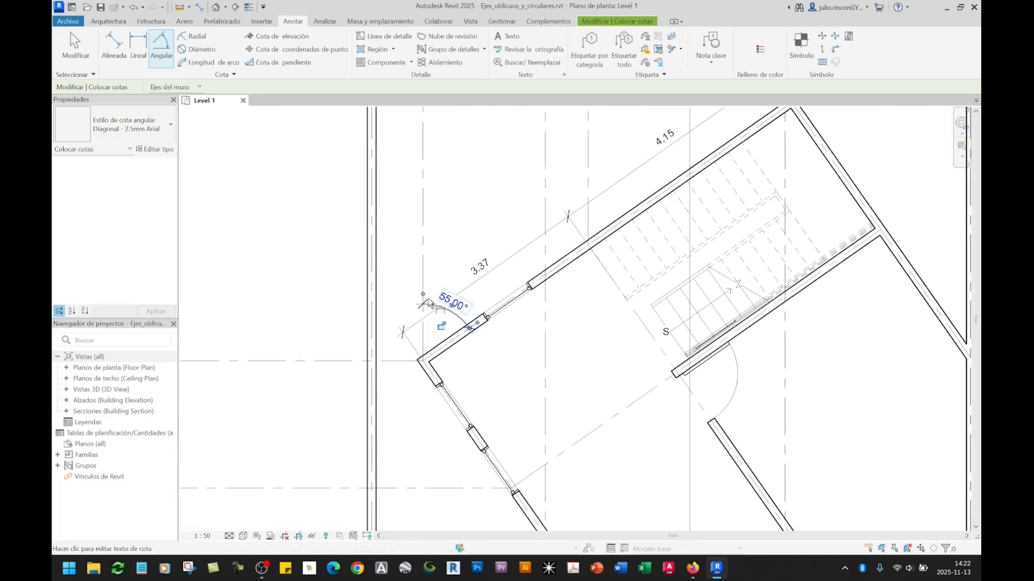
{"action": "scroll", "coordinate": [428, 349], "scroll_direction": "up", "scroll_amount": 2}
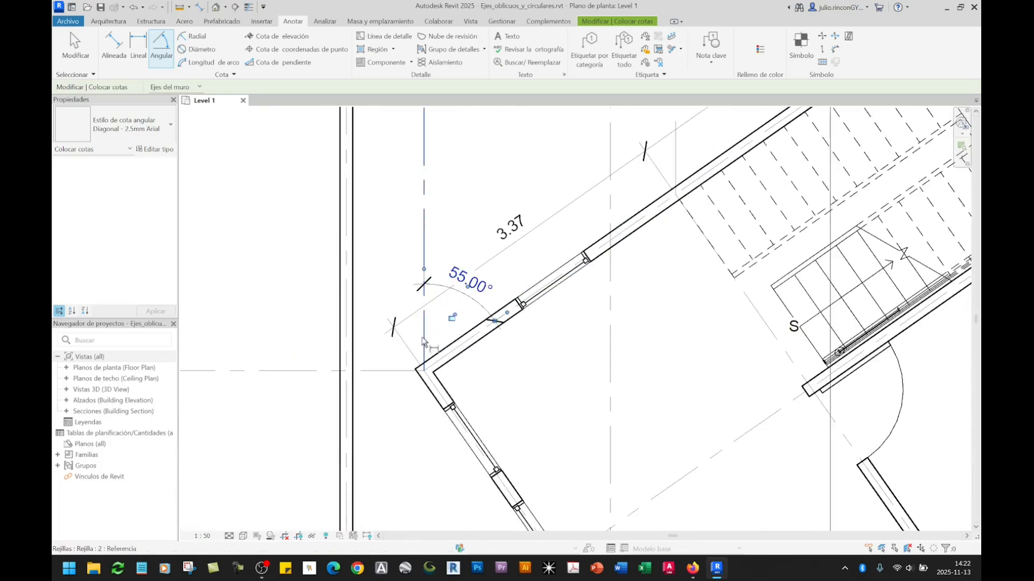
{"action": "left_click", "coordinate": [462, 332]}
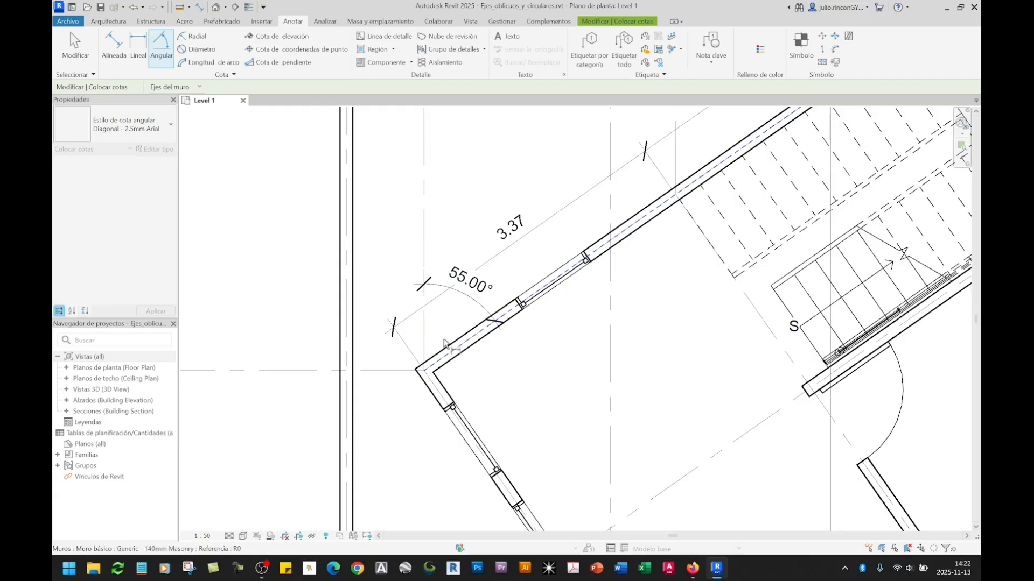
{"action": "left_click", "coordinate": [376, 376]}
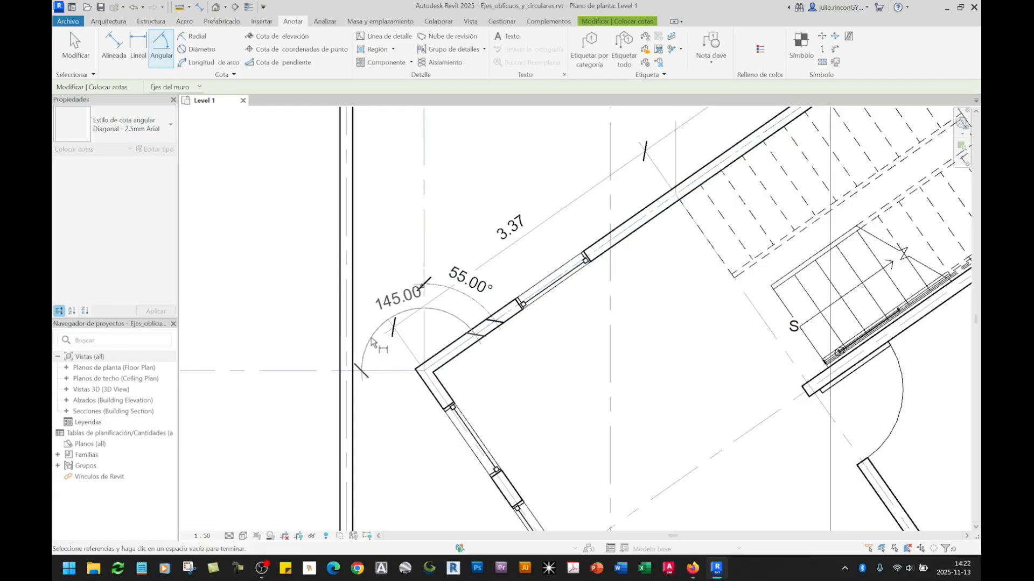
{"action": "left_click", "coordinate": [373, 342]}
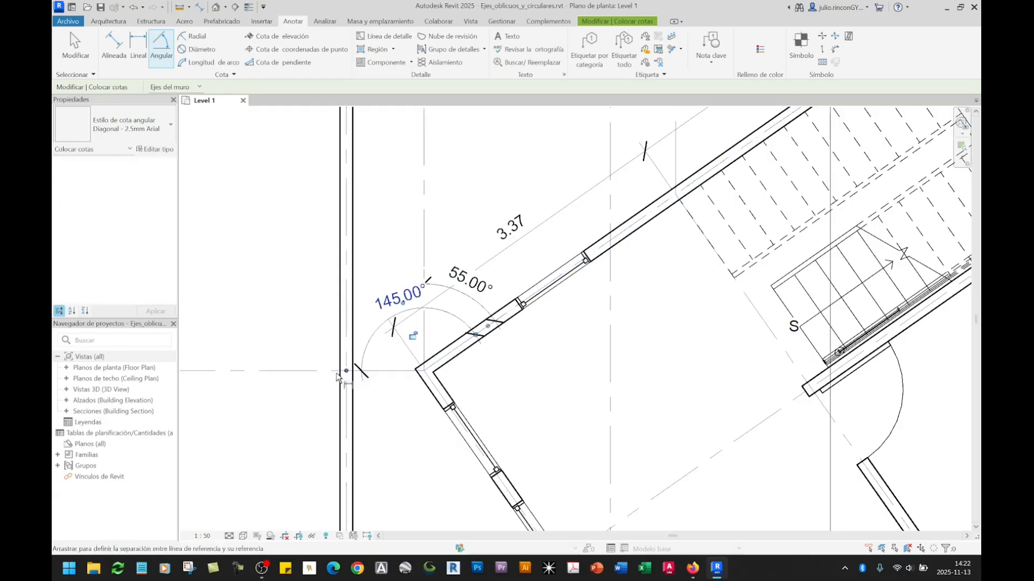
Place an angular dimension between grid 5 and the centreline of the oblique wall descending from the corner beyond the stair.
{"action": "scroll", "coordinate": [406, 377], "scroll_direction": "down", "scroll_amount": 2}
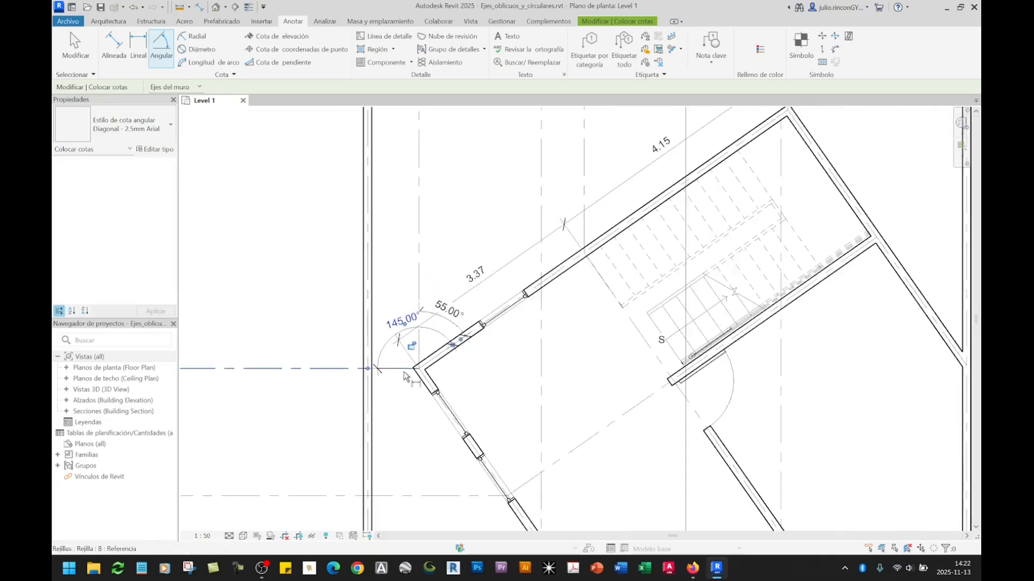
{"action": "scroll", "coordinate": [406, 377], "scroll_direction": "down", "scroll_amount": 2}
{"action": "scroll", "coordinate": [553, 249], "scroll_direction": "up", "scroll_amount": 4}
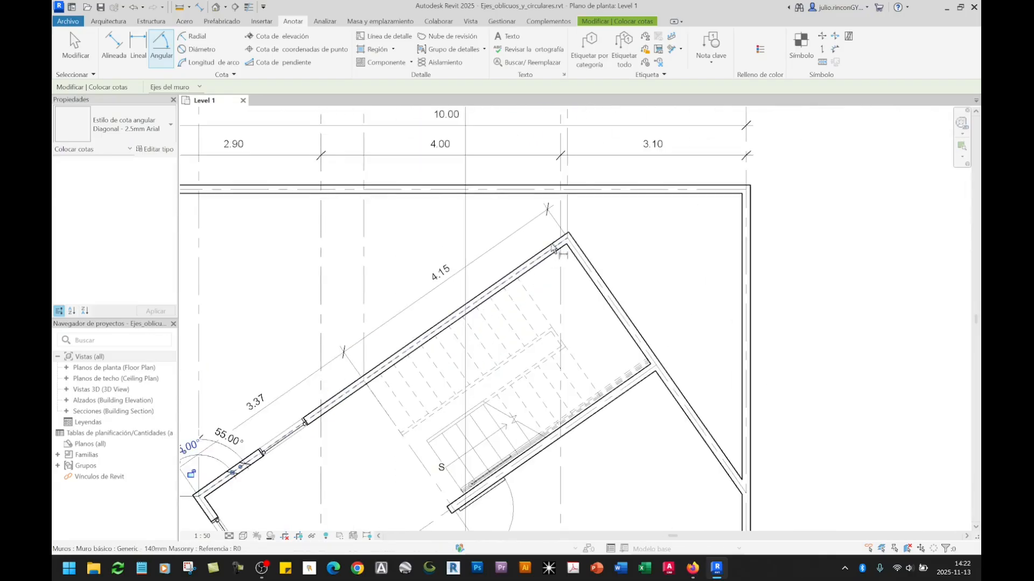
{"action": "scroll", "coordinate": [553, 249], "scroll_direction": "up", "scroll_amount": 4}
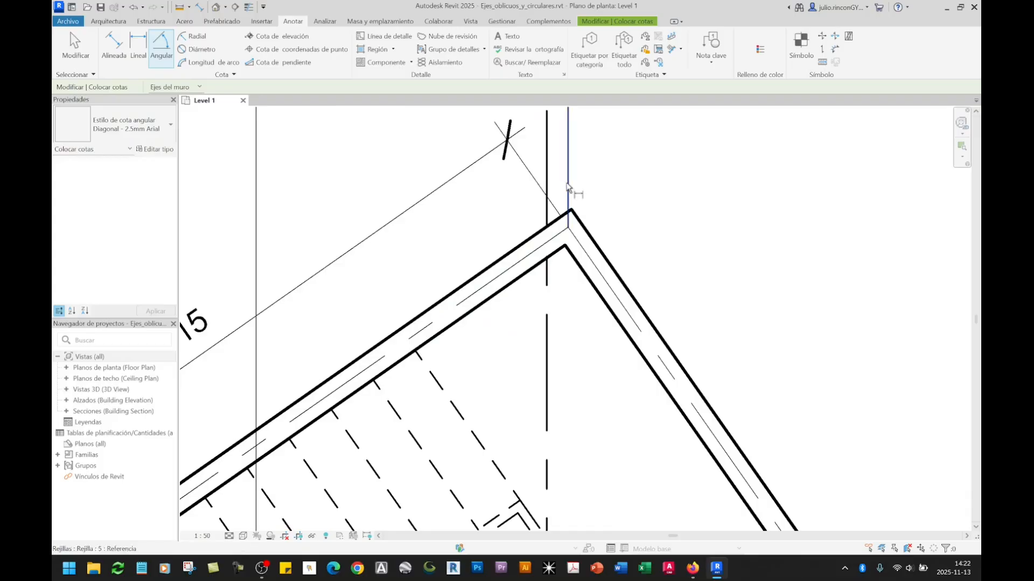
{"action": "left_click", "coordinate": [613, 298]}
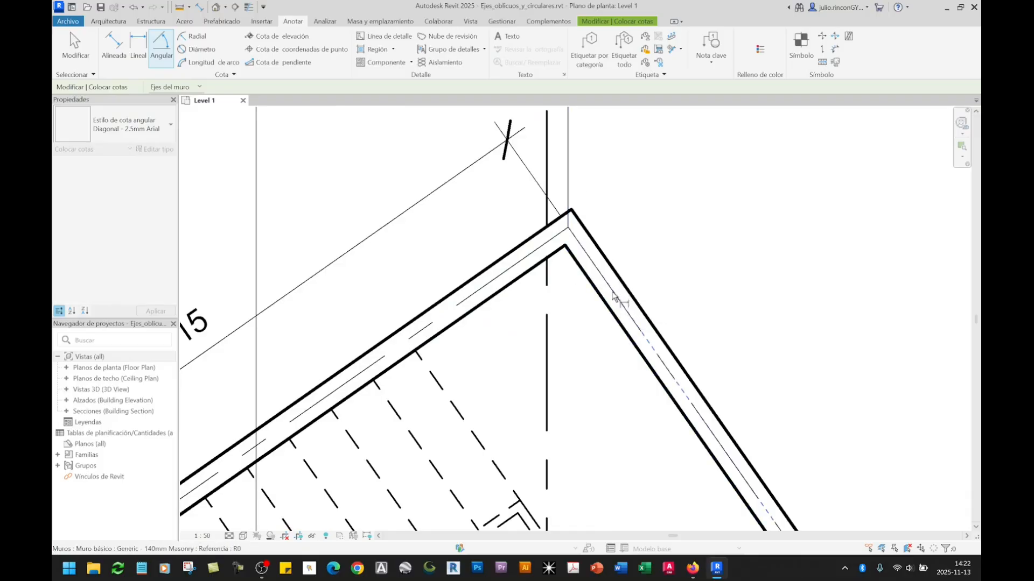
{"action": "left_click", "coordinate": [568, 171]}
{"action": "left_click", "coordinate": [640, 260]}
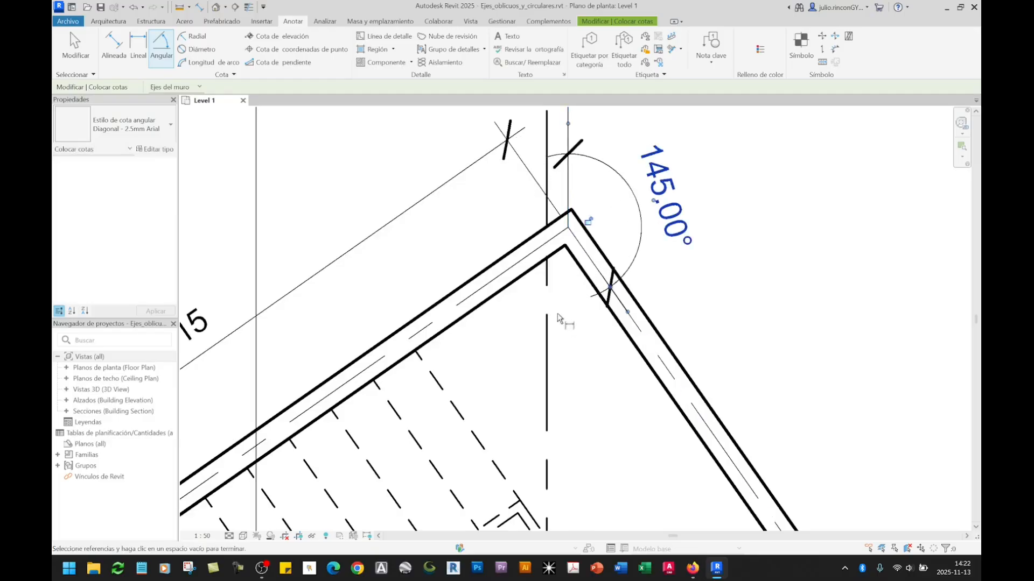
Add an angular dimension between the long oblique wall's centreline and grid 5, with its arc outside the same corner.
{"action": "middle_click_drag", "start_coordinate": [560, 282], "coordinate": [559, 386]}
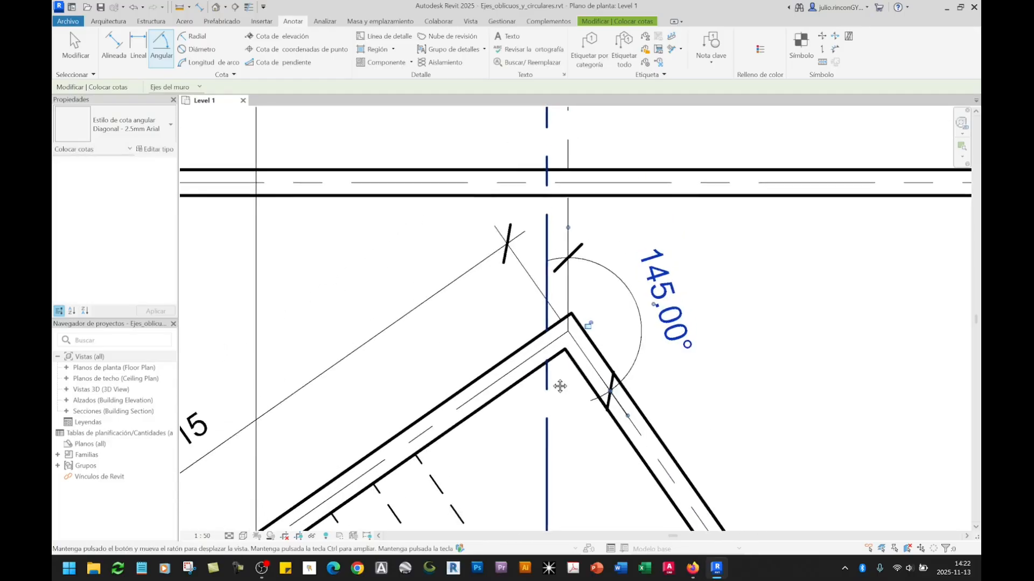
{"action": "left_click", "coordinate": [510, 373]}
{"action": "left_click", "coordinate": [567, 282]}
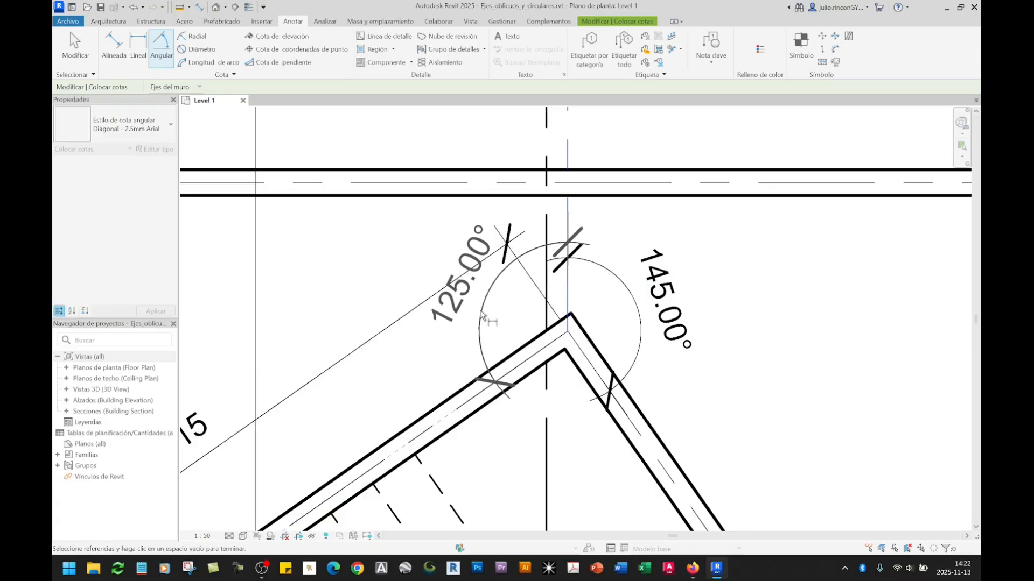
{"action": "left_click", "coordinate": [501, 308]}
{"action": "scroll", "coordinate": [503, 334], "scroll_direction": "down", "scroll_amount": 5}
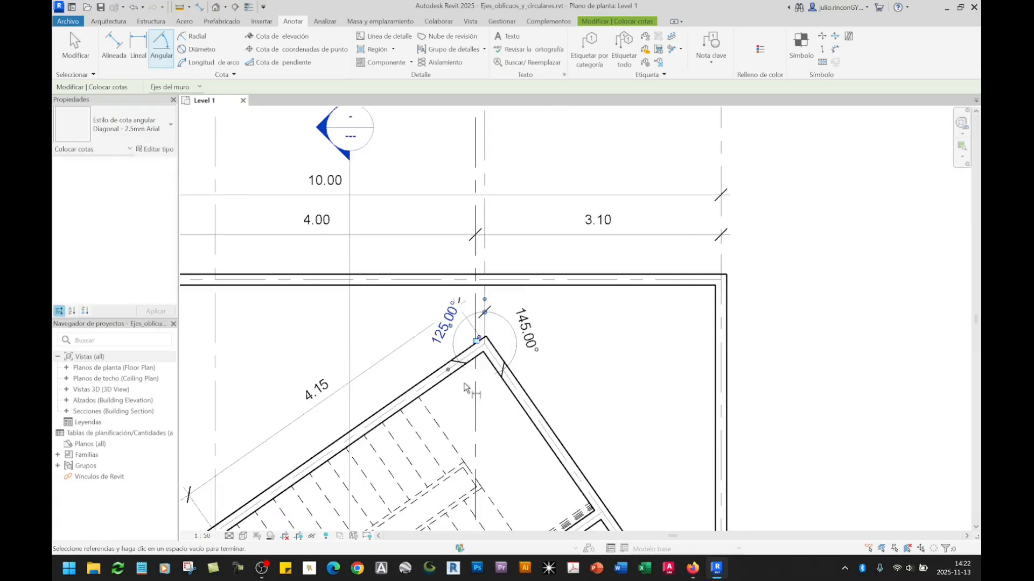
{"action": "middle_click_drag", "start_coordinate": [511, 371], "coordinate": [541, 319]}
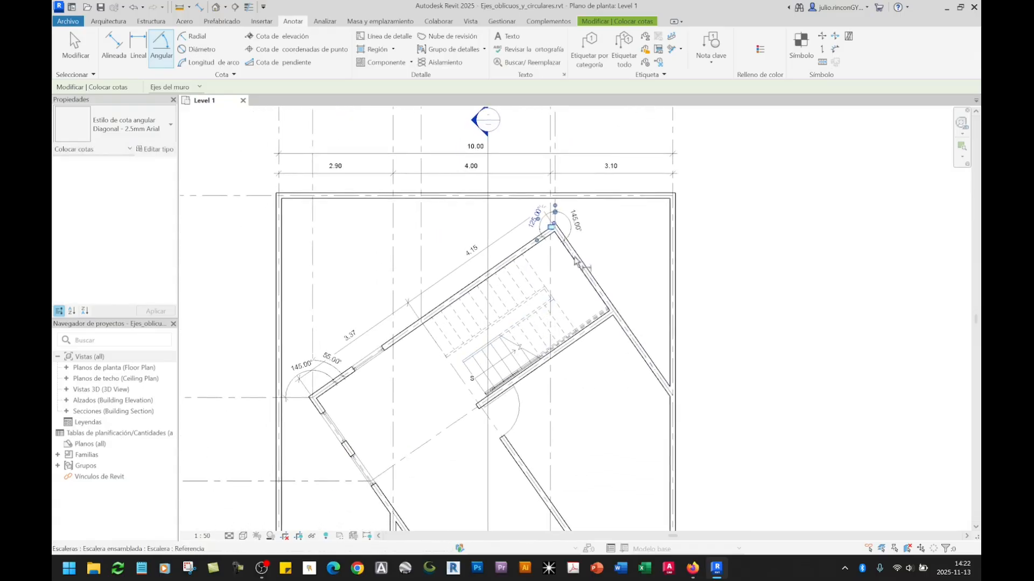
{"action": "scroll", "coordinate": [604, 262], "scroll_direction": "up", "scroll_amount": 4}
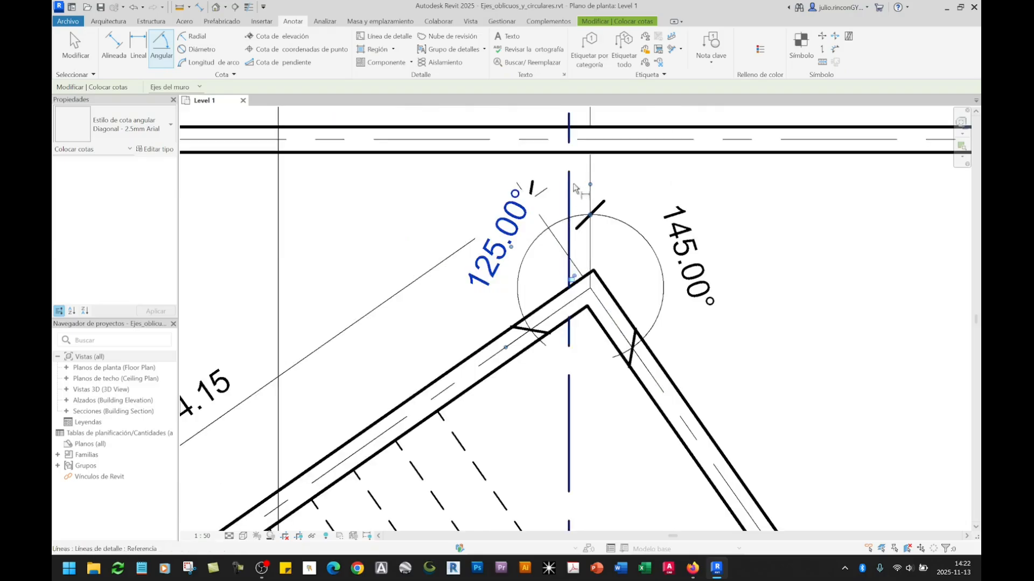
{"action": "scroll", "coordinate": [611, 292], "scroll_direction": "down", "scroll_amount": 2}
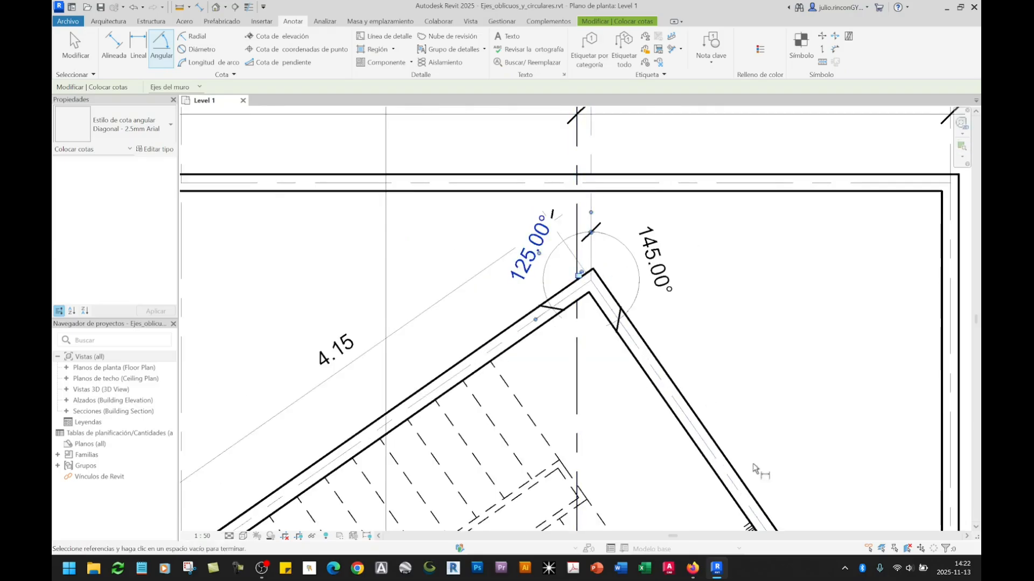
{"action": "scroll", "coordinate": [534, 283], "scroll_direction": "down", "scroll_amount": 3}
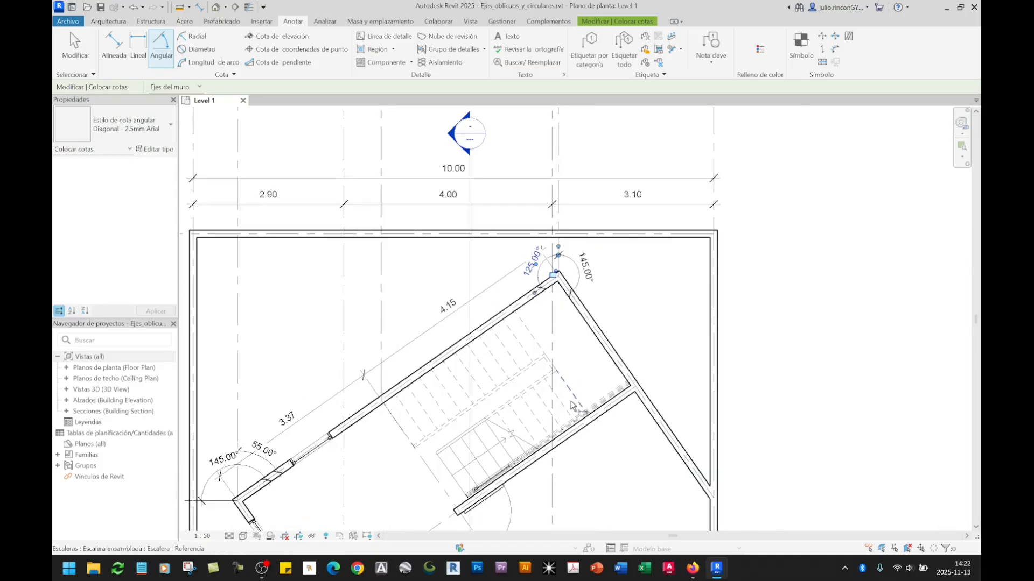
{"action": "middle_click_drag", "start_coordinate": [574, 413], "coordinate": [647, 139]}
{"action": "middle_click_drag", "start_coordinate": [646, 304], "coordinate": [616, 196]}
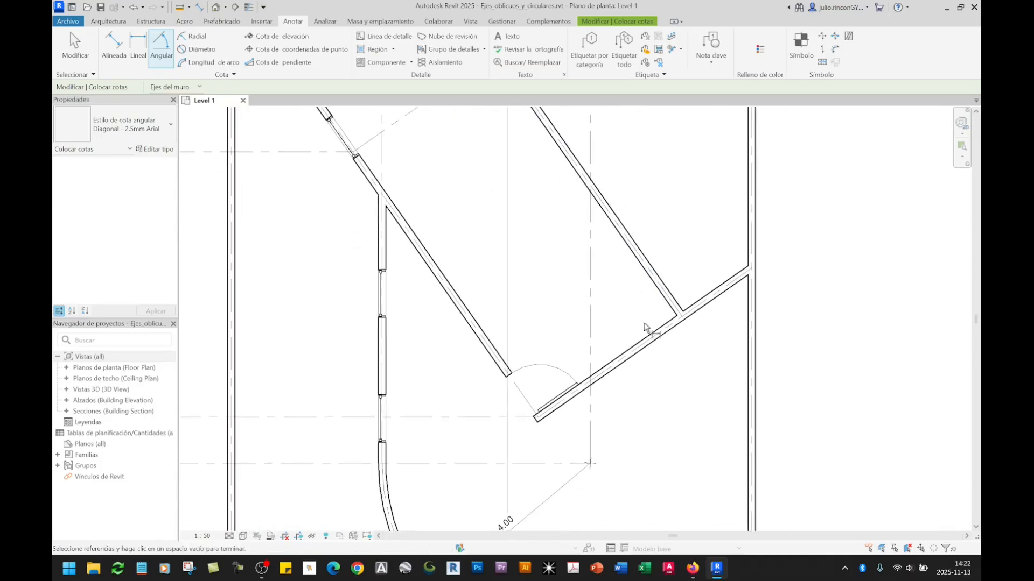
Place an angular dimension between grid D and the centreline of the oblique wall descending to it, with its arc outside the corner.
{"action": "middle_click_drag", "start_coordinate": [569, 391], "coordinate": [576, 374]}
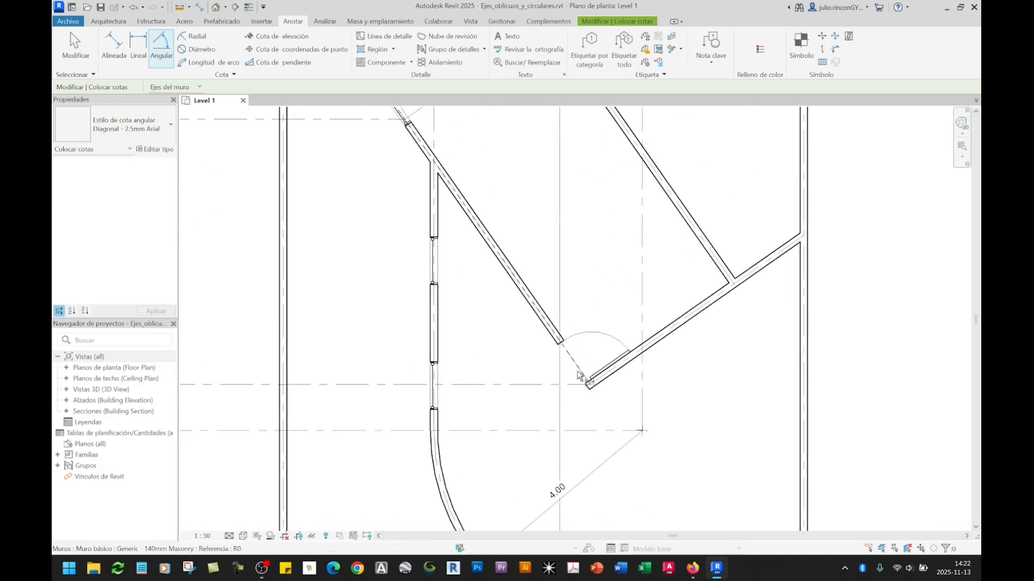
{"action": "left_click", "coordinate": [566, 365]}
{"action": "left_click", "coordinate": [528, 384]}
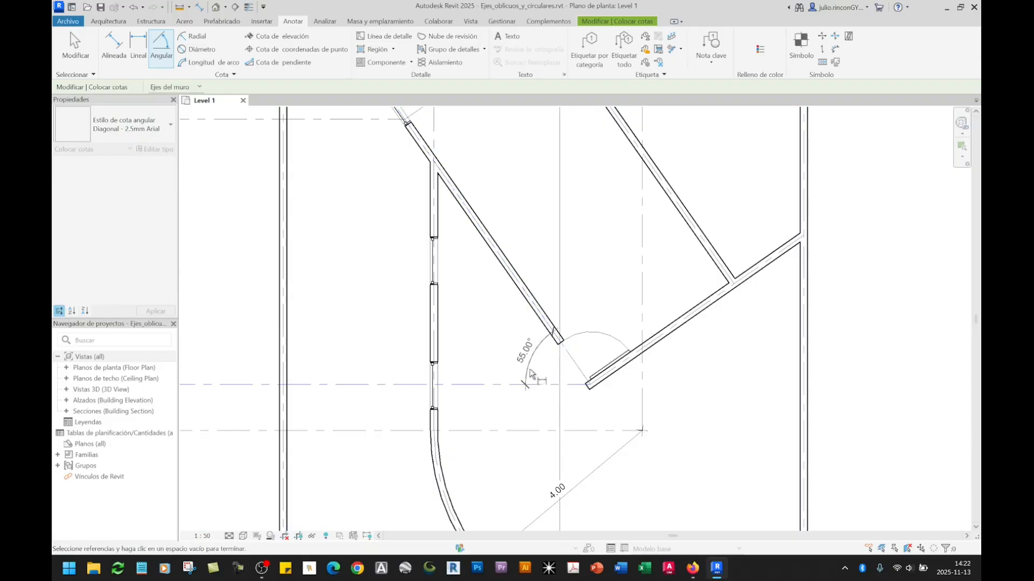
{"action": "left_click", "coordinate": [534, 366]}
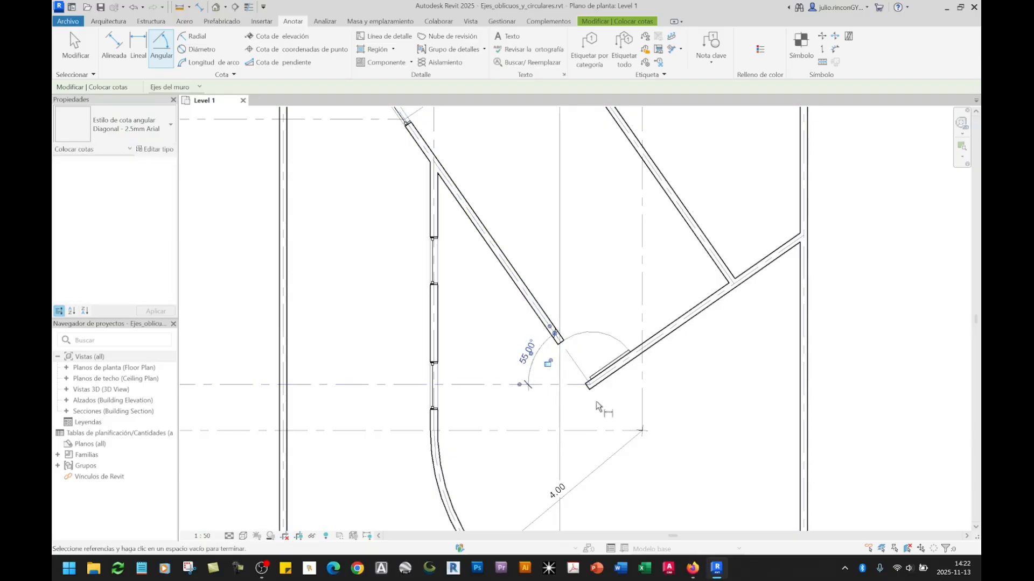
Place an angular dimension between the interior oblique partition's centreline and the perimeter wall axis at grid 6, below the crossing oblique wall.
{"action": "middle_click_drag", "start_coordinate": [663, 337], "coordinate": [520, 463]}
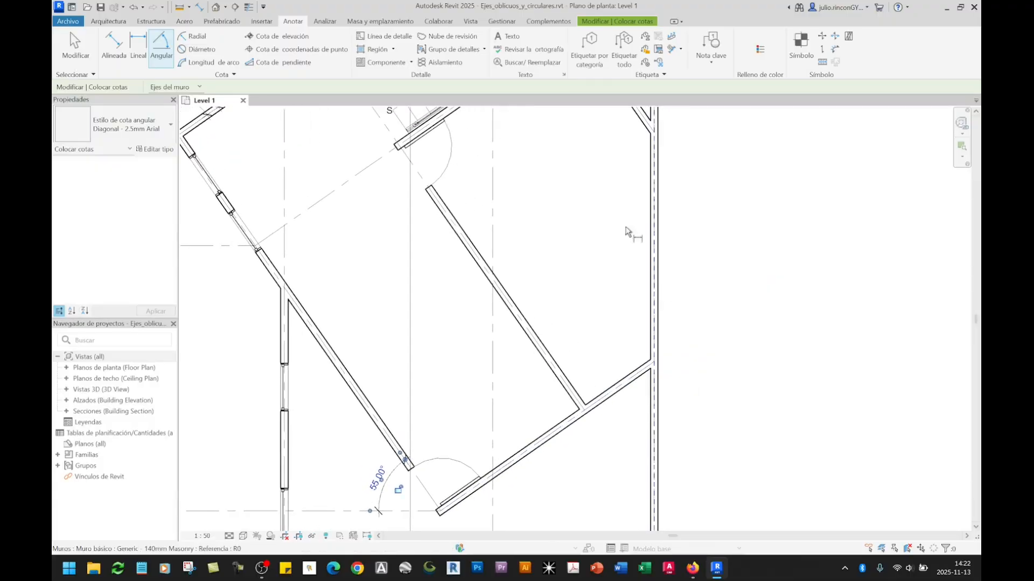
{"action": "left_click", "coordinate": [572, 398]}
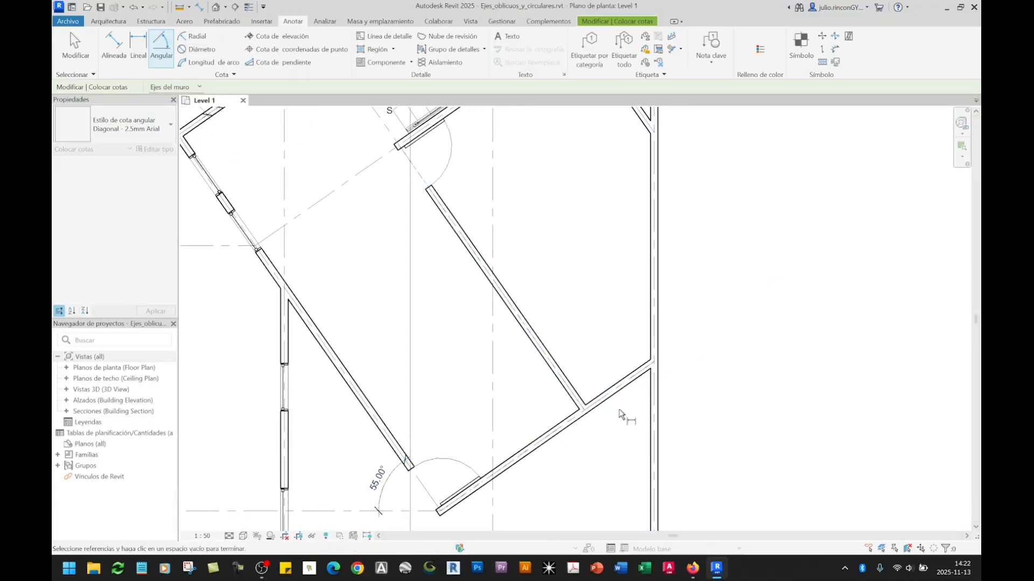
{"action": "left_click", "coordinate": [653, 408]}
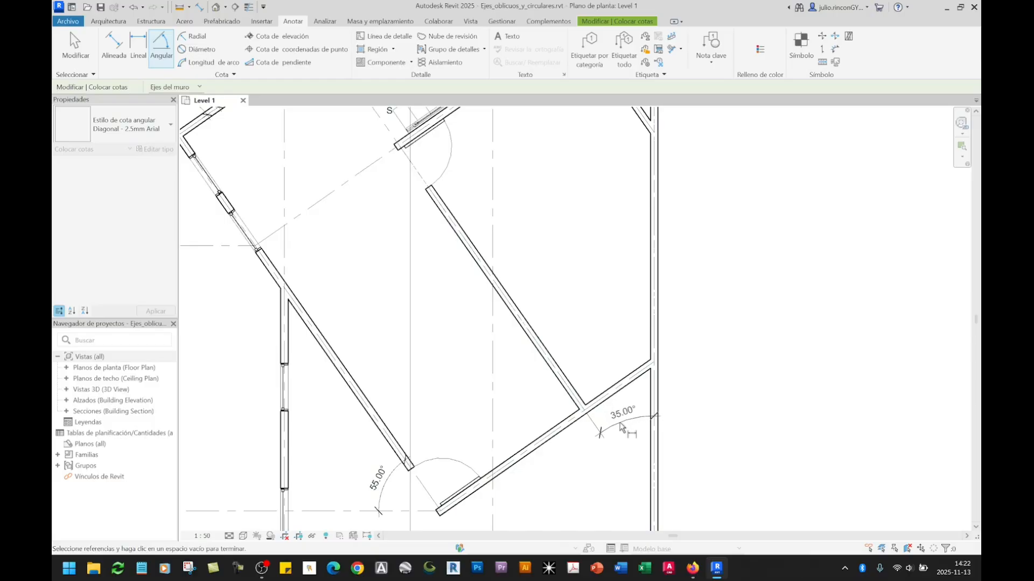
{"action": "left_click", "coordinate": [620, 427]}
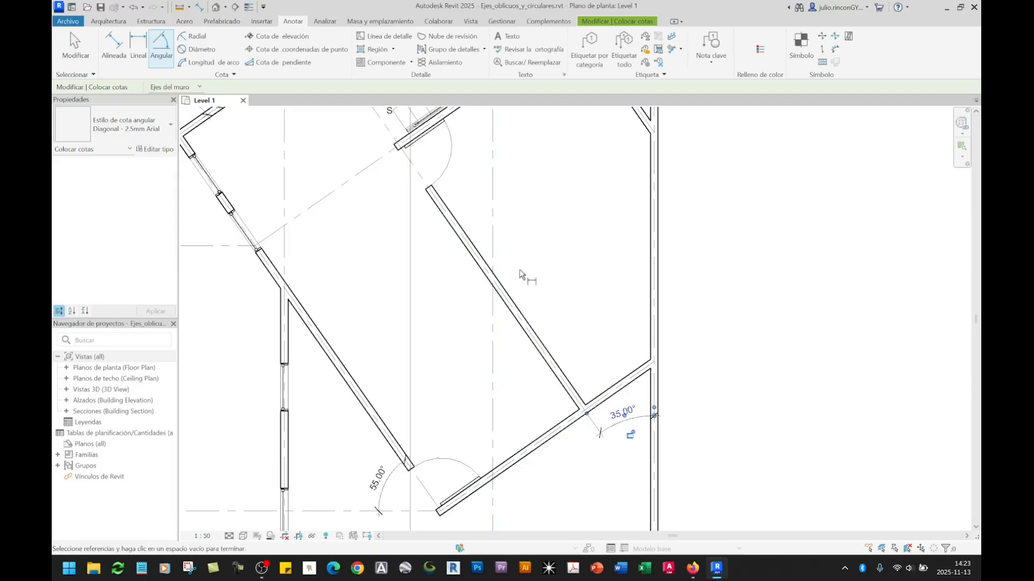
Add a chained aligned dimension across grids 1, 2, 3 and 4, just above the wall on grid A and beneath the existing dimension rows.
{"action": "middle_click_drag", "start_coordinate": [413, 252], "coordinate": [550, 407]}
{"action": "scroll", "coordinate": [550, 406], "scroll_direction": "down", "scroll_amount": 5}
{"action": "scroll", "coordinate": [549, 348], "scroll_direction": "up", "scroll_amount": 4}
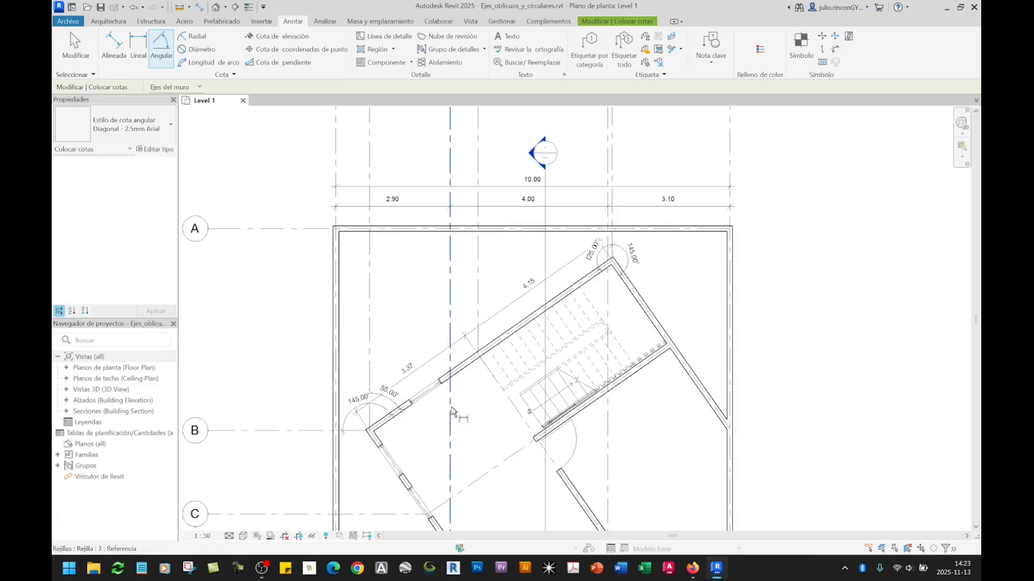
{"action": "middle_click_drag", "start_coordinate": [479, 448], "coordinate": [460, 396]}
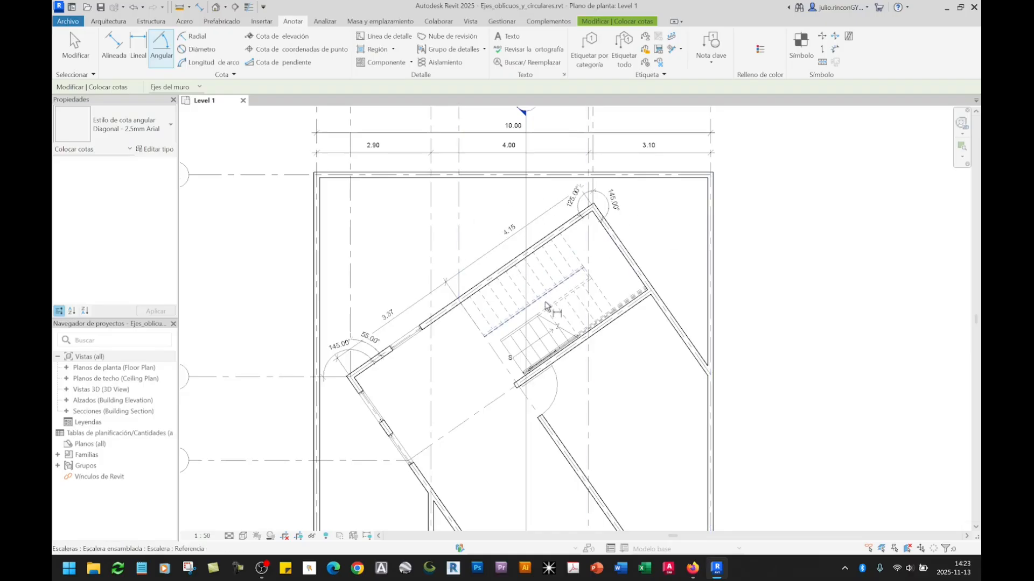
{"action": "middle_click_drag", "start_coordinate": [416, 267], "coordinate": [446, 339]}
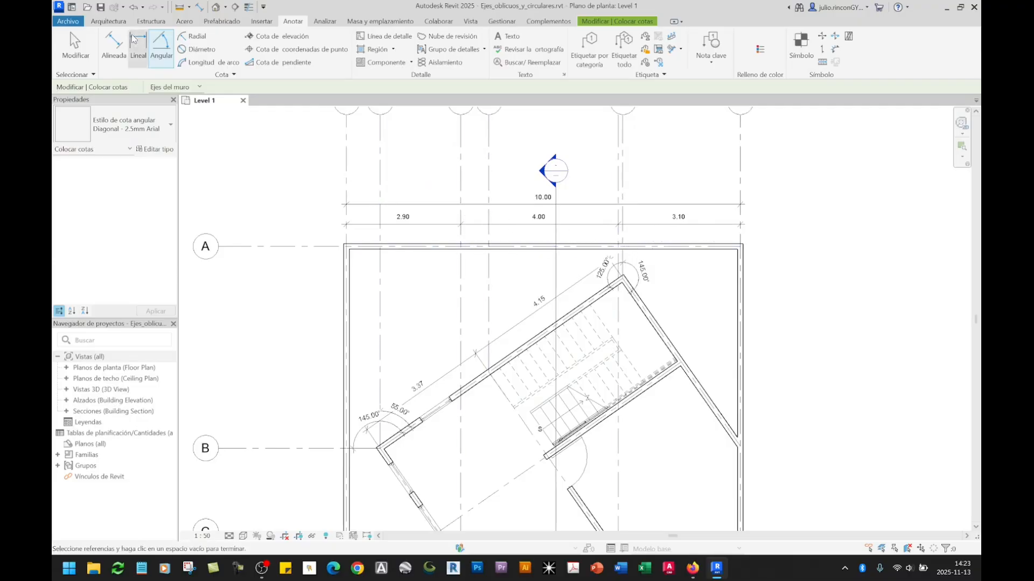
{"action": "left_click", "coordinate": [114, 44]}
{"action": "scroll", "coordinate": [380, 249], "scroll_direction": "up", "scroll_amount": 2}
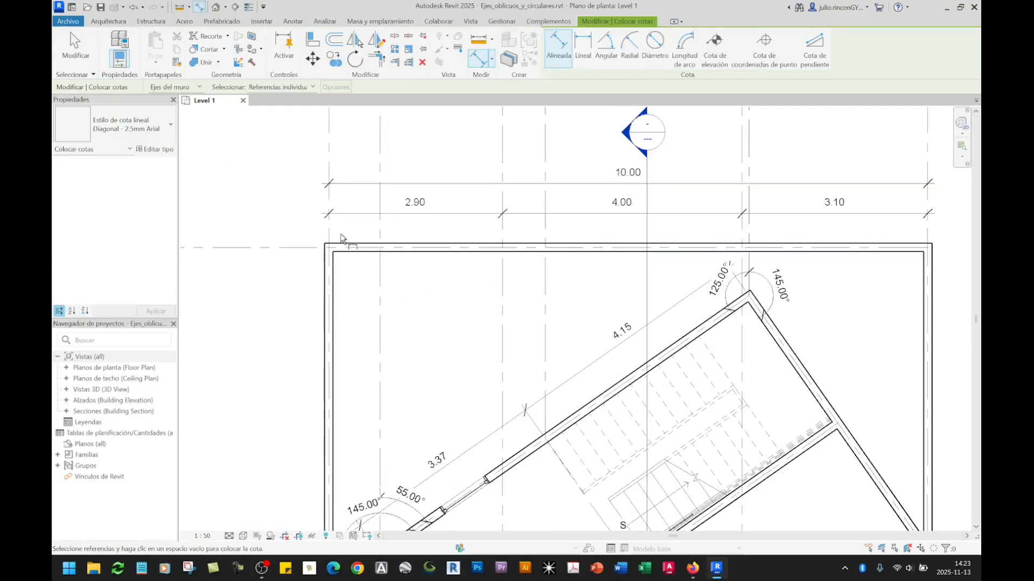
{"action": "left_click", "coordinate": [329, 235]}
{"action": "left_click", "coordinate": [380, 238]}
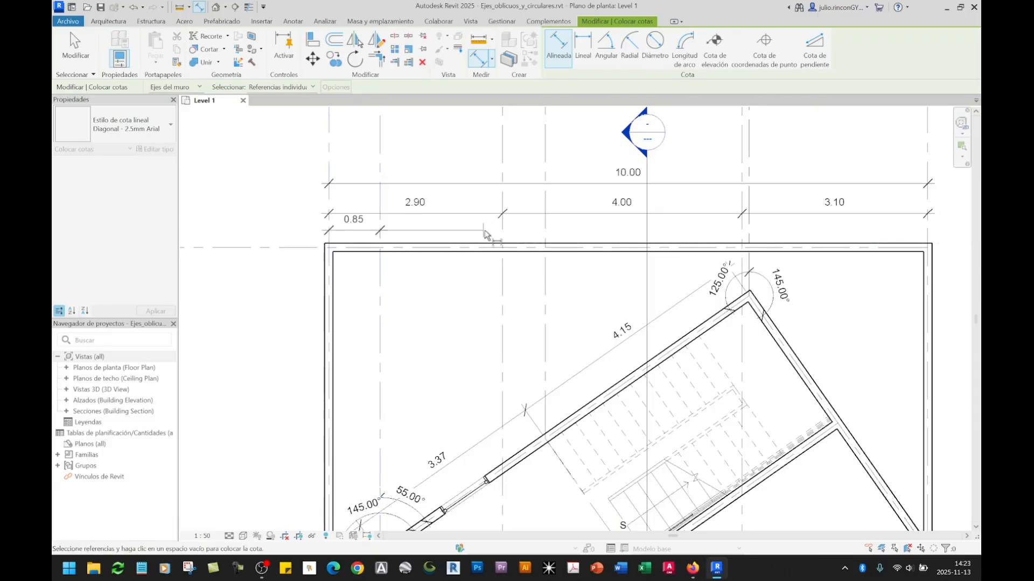
{"action": "left_click", "coordinate": [503, 235]}
{"action": "left_click", "coordinate": [547, 236]}
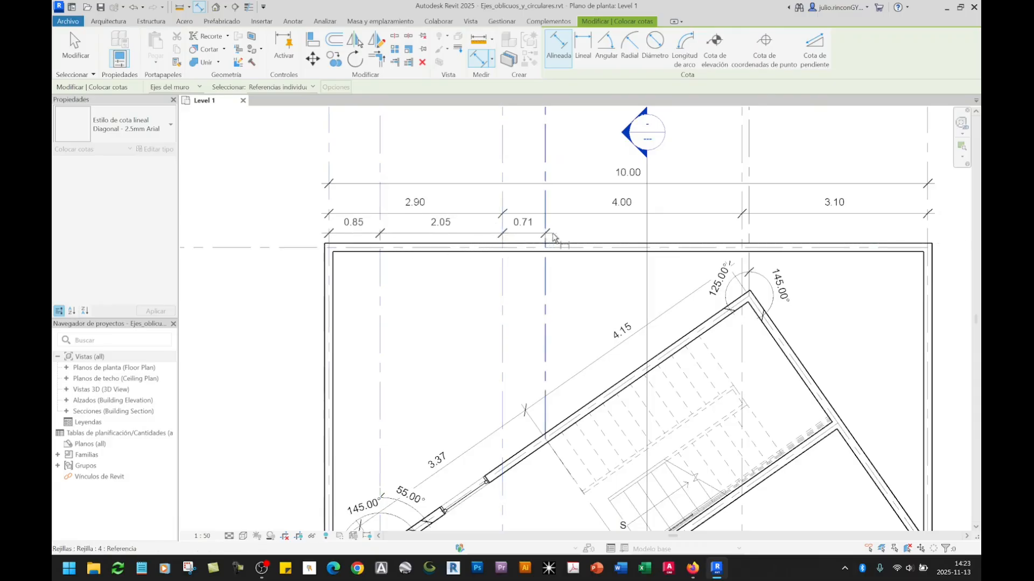
{"action": "left_click", "coordinate": [647, 237]}
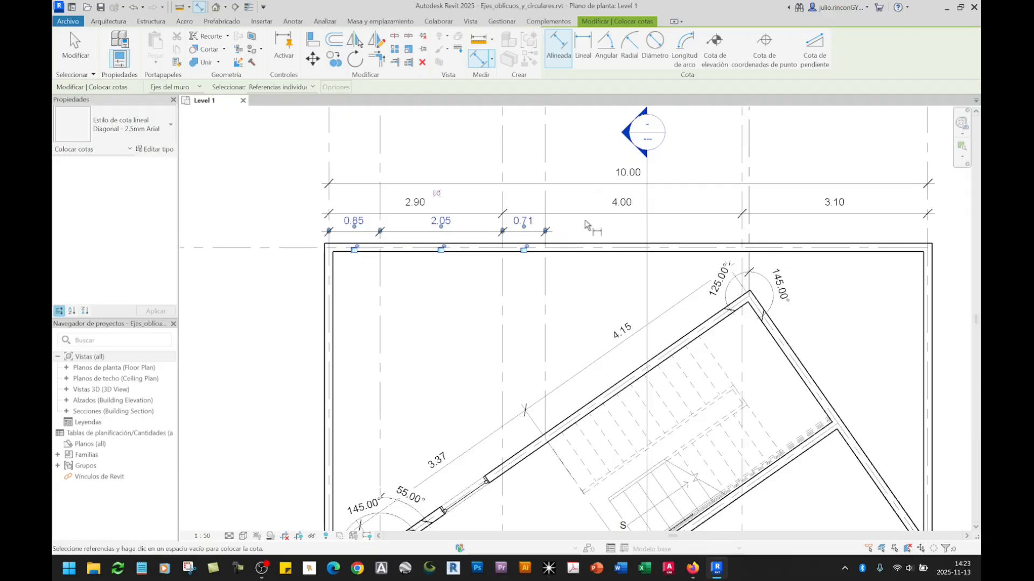
{"action": "left_click", "coordinate": [546, 233]}
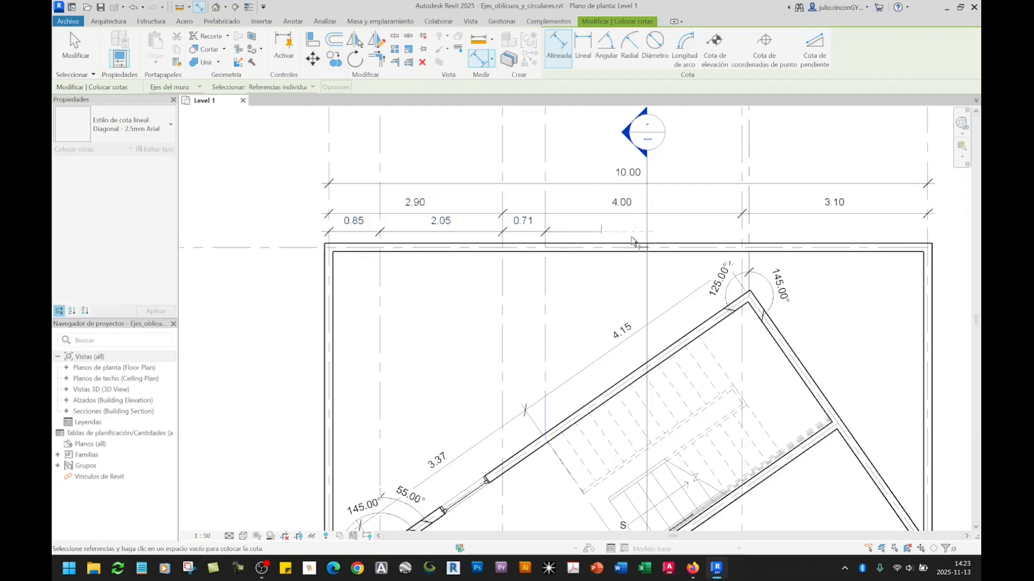
{"action": "key", "text": "Escape"}
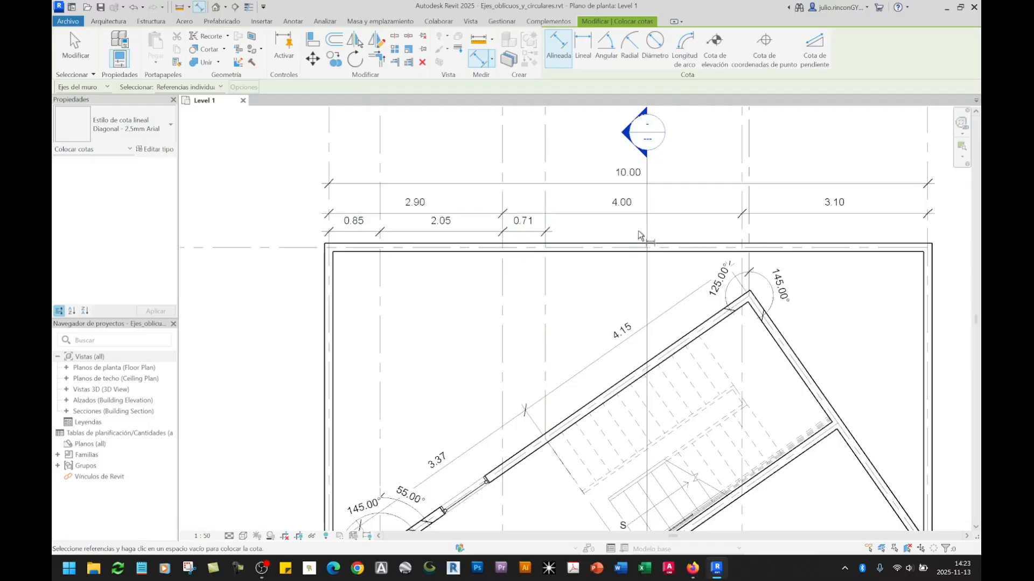
{"action": "left_click", "coordinate": [545, 222]}
{"action": "key", "text": "Escape"}
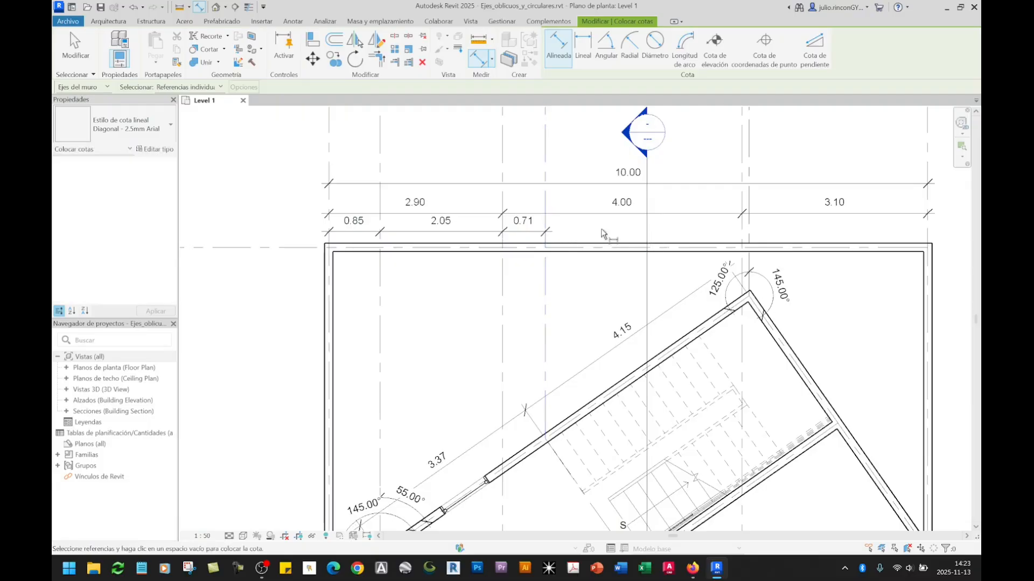
Continue the partial dimension row from grid 4 through the curved wall's vertical centre axis and grid 5 to grid 6.
{"action": "left_click", "coordinate": [544, 222]}
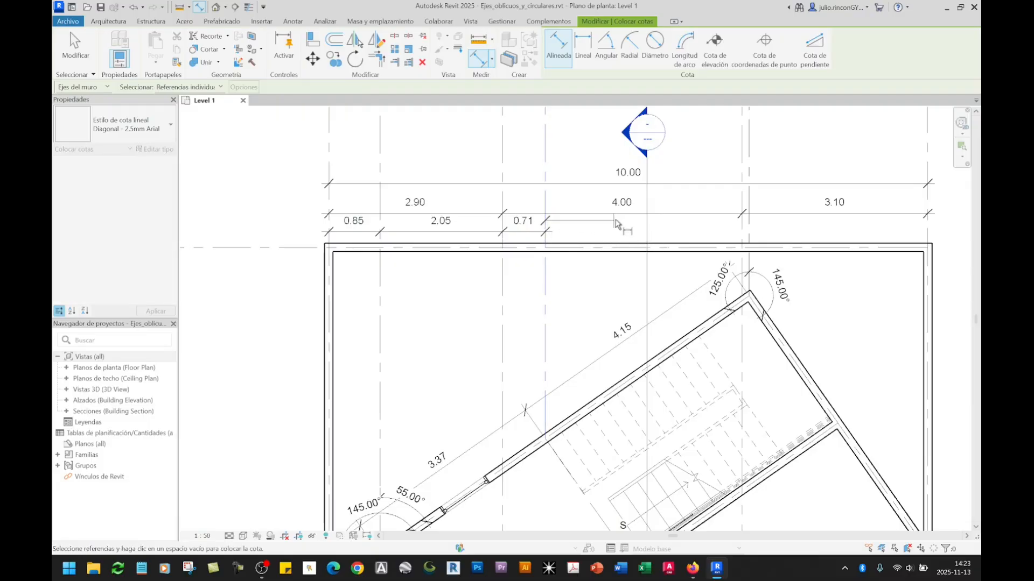
{"action": "left_click", "coordinate": [742, 235]}
{"action": "left_click", "coordinate": [748, 235]}
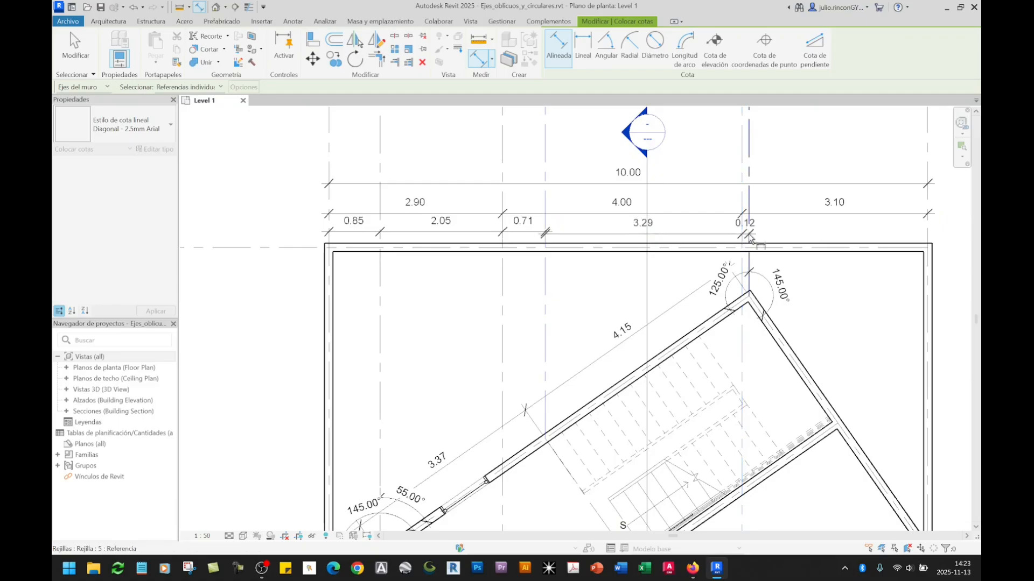
{"action": "left_click", "coordinate": [927, 237]}
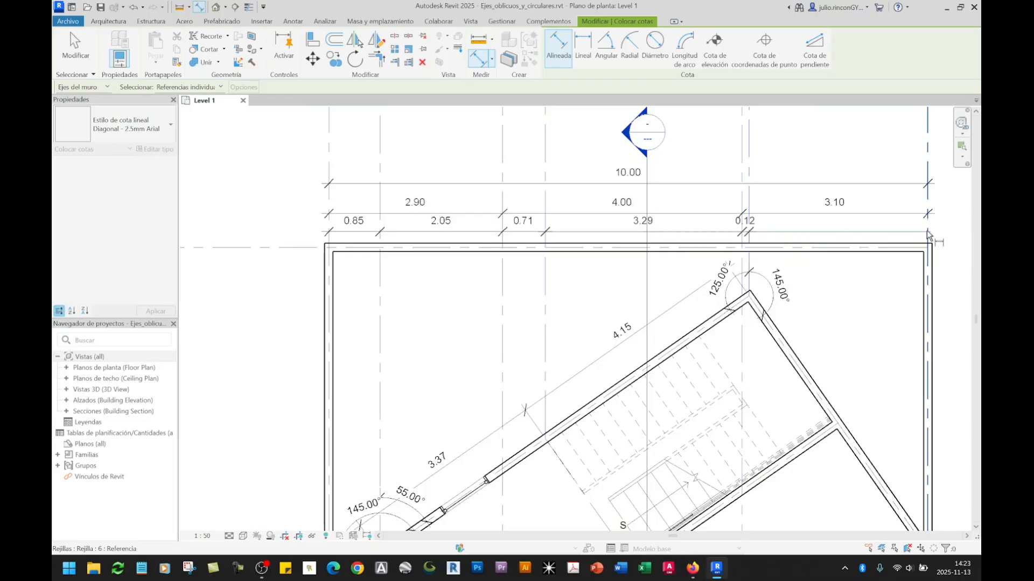
{"action": "left_click", "coordinate": [945, 236]}
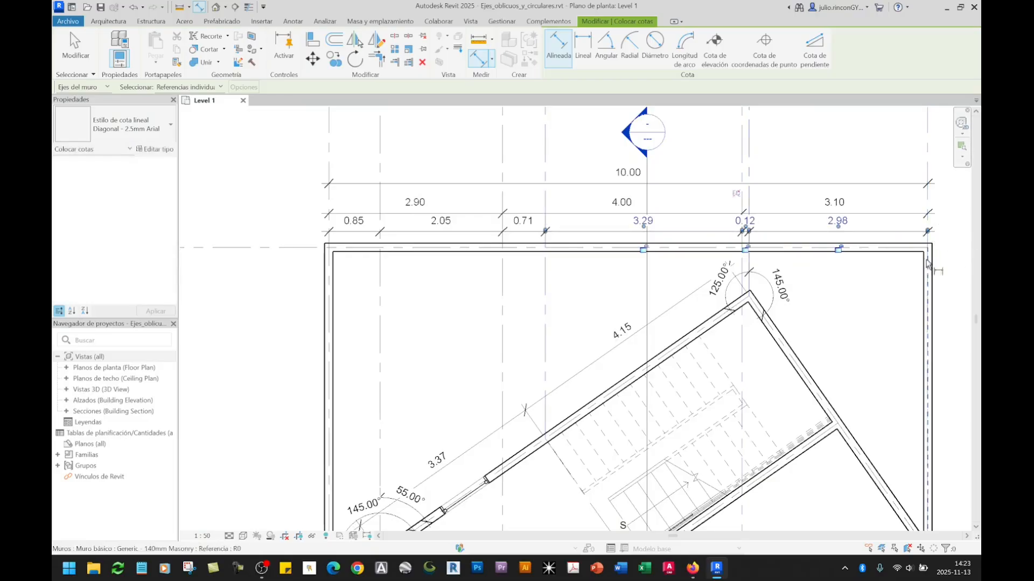
Add a chained aligned dimension along the outer side of the grid 1 wall through grids A, B, C, D, the curve's centre axis, E and F.
{"action": "scroll", "coordinate": [585, 309], "scroll_direction": "down", "scroll_amount": 2}
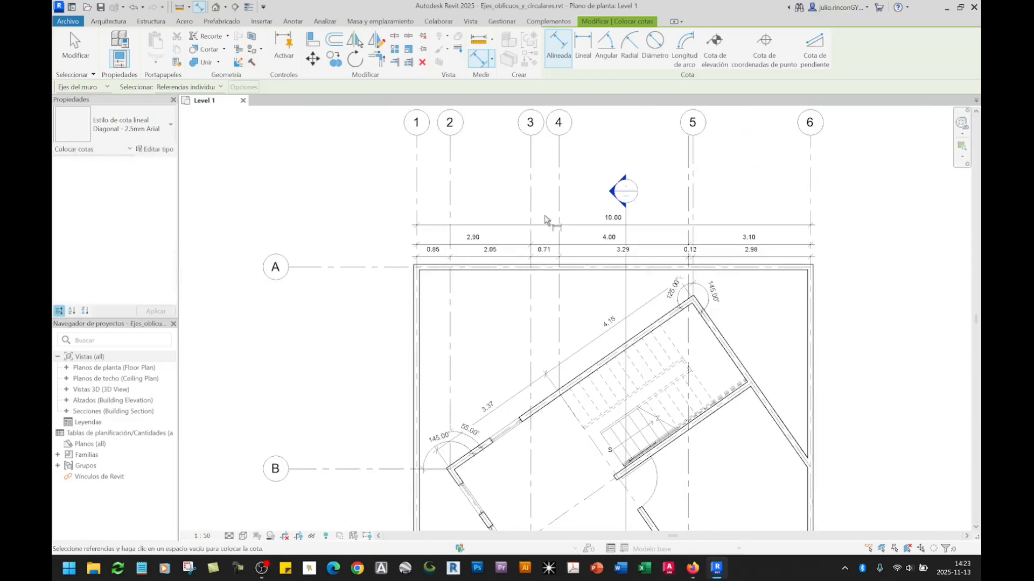
{"action": "middle_click_drag", "start_coordinate": [495, 405], "coordinate": [476, 327]}
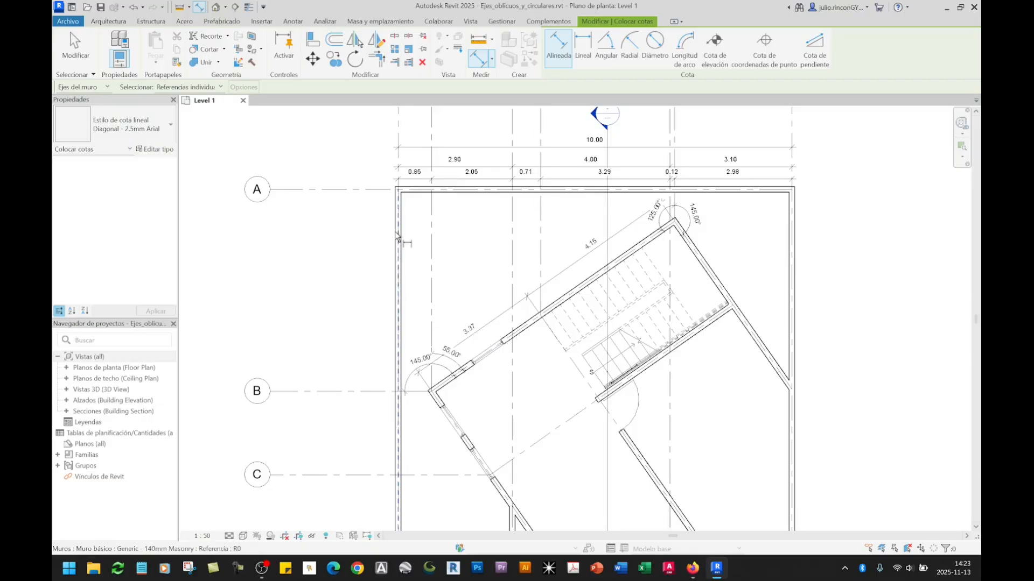
{"action": "scroll", "coordinate": [398, 240], "scroll_direction": "down", "scroll_amount": 3}
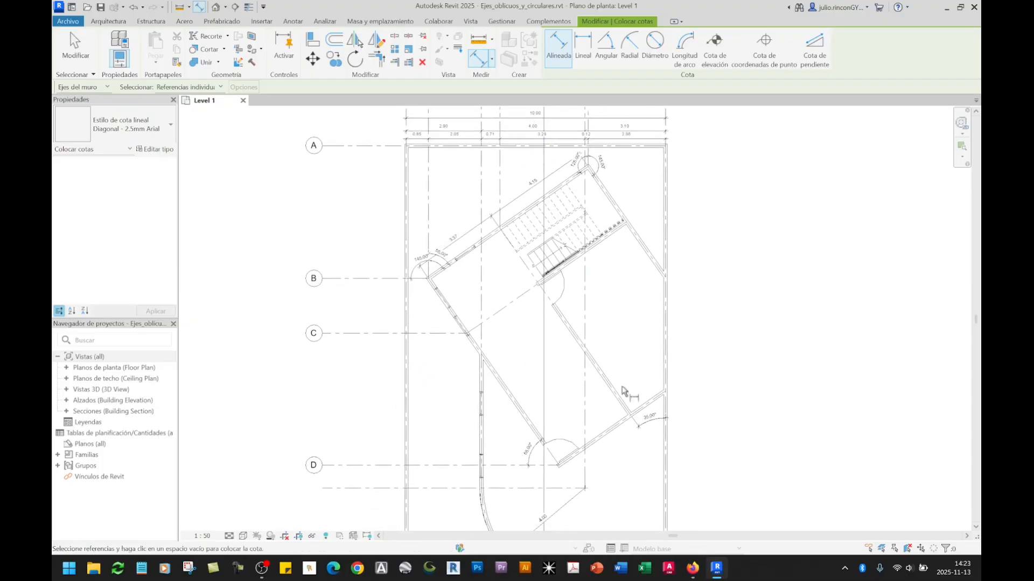
{"action": "middle_click_drag", "start_coordinate": [509, 250], "coordinate": [575, 260]}
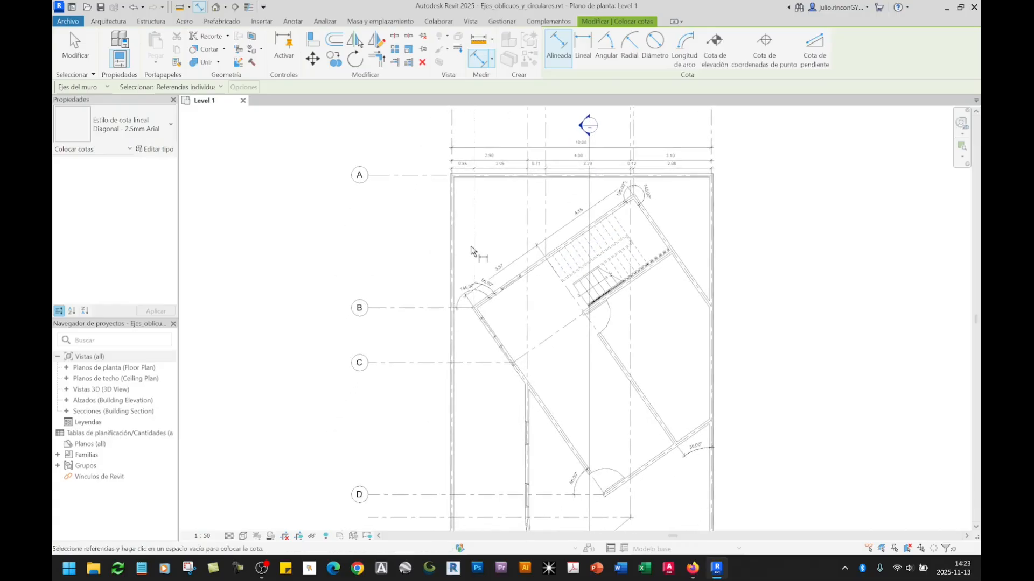
{"action": "left_click", "coordinate": [436, 182]}
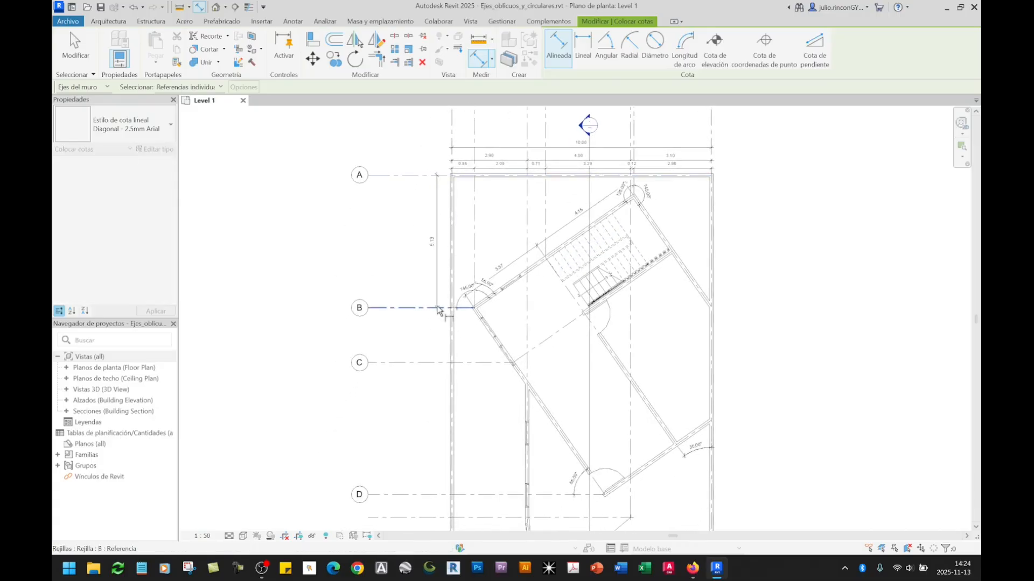
{"action": "left_click", "coordinate": [439, 370]}
{"action": "middle_click_drag", "start_coordinate": [443, 420], "coordinate": [461, 292]}
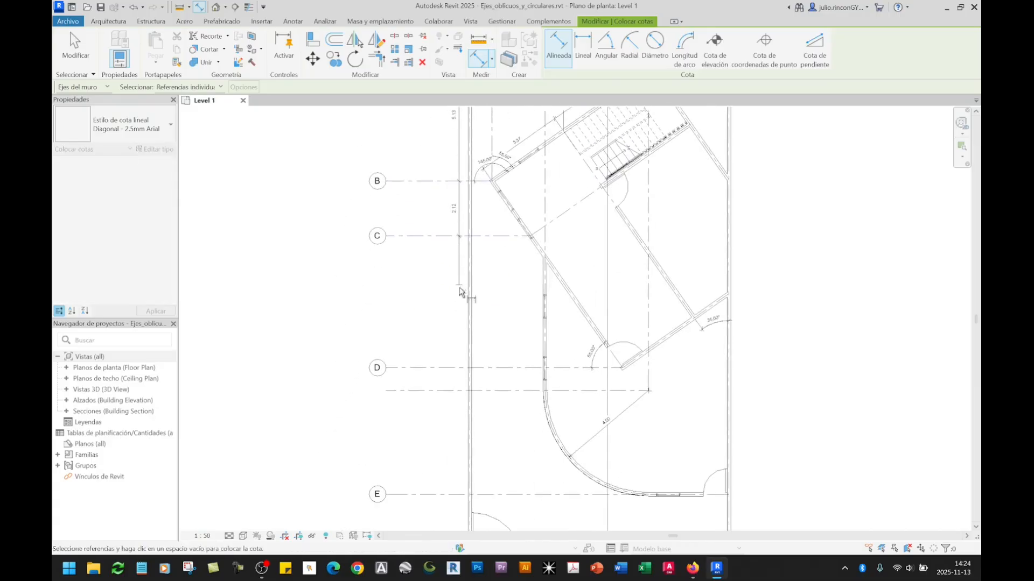
{"action": "left_click", "coordinate": [461, 369]}
{"action": "left_click", "coordinate": [461, 392]}
{"action": "middle_click_drag", "start_coordinate": [462, 393], "coordinate": [461, 260]}
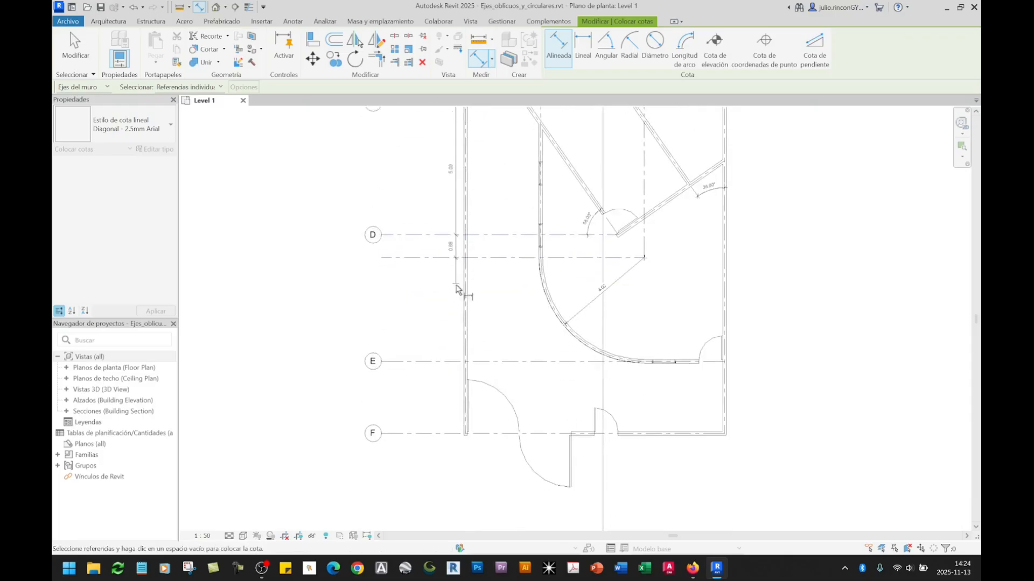
{"action": "left_click", "coordinate": [455, 364]}
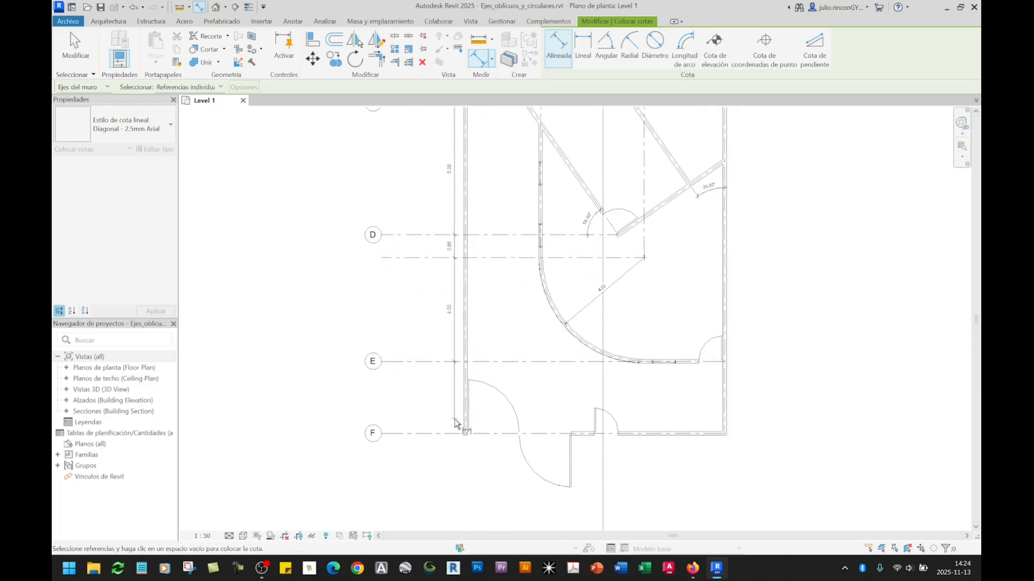
{"action": "left_click", "coordinate": [447, 447]}
{"action": "left_click", "coordinate": [455, 453]}
Add a second aligned dimension row outside the grid 1 row, from grid A through the curve's centre axis and grid E to grid F.
{"action": "middle_click_drag", "start_coordinate": [476, 185], "coordinate": [431, 416]}
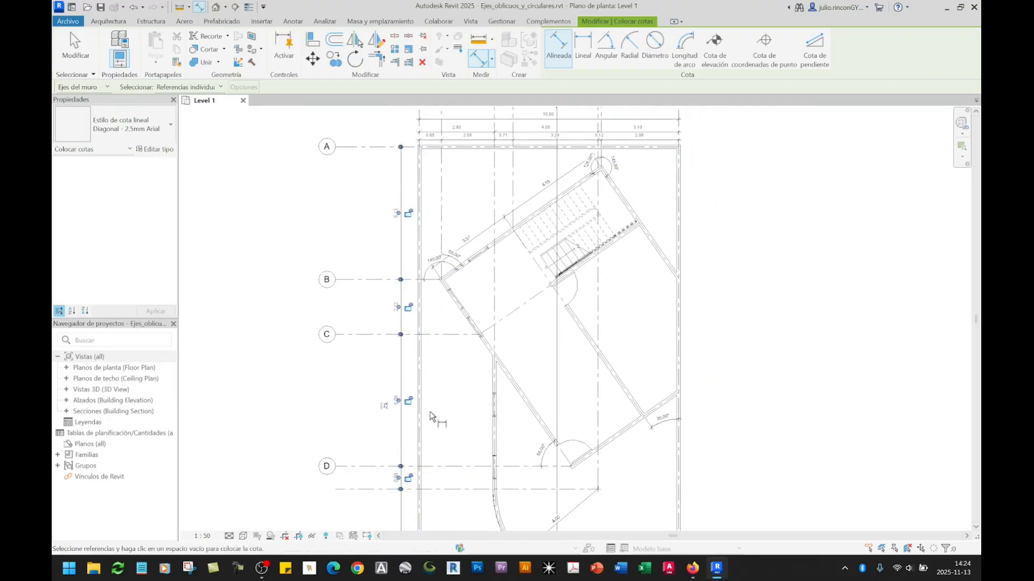
{"action": "middle_click_drag", "start_coordinate": [380, 165], "coordinate": [385, 193]}
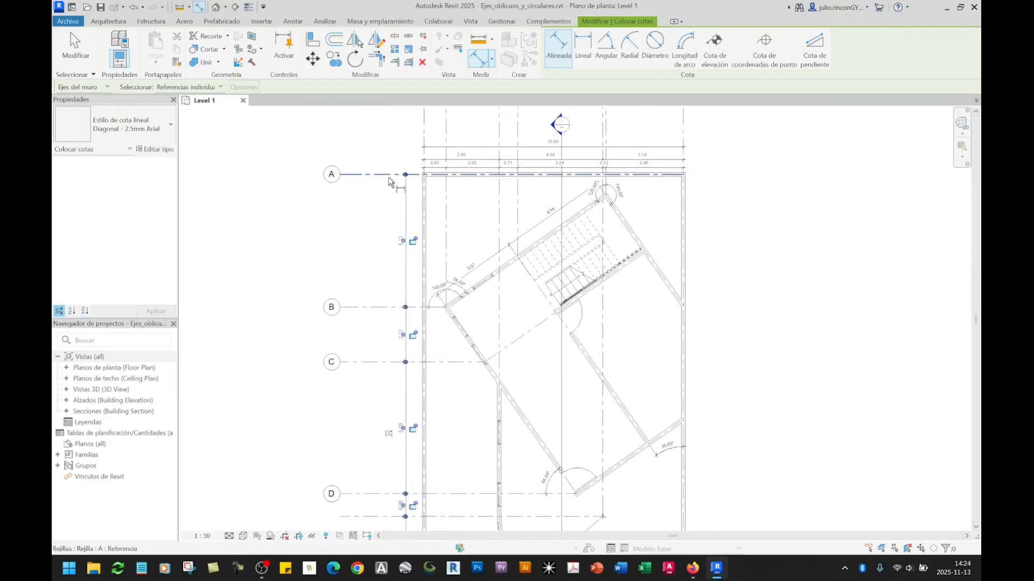
{"action": "middle_click_drag", "start_coordinate": [385, 273], "coordinate": [405, 240]}
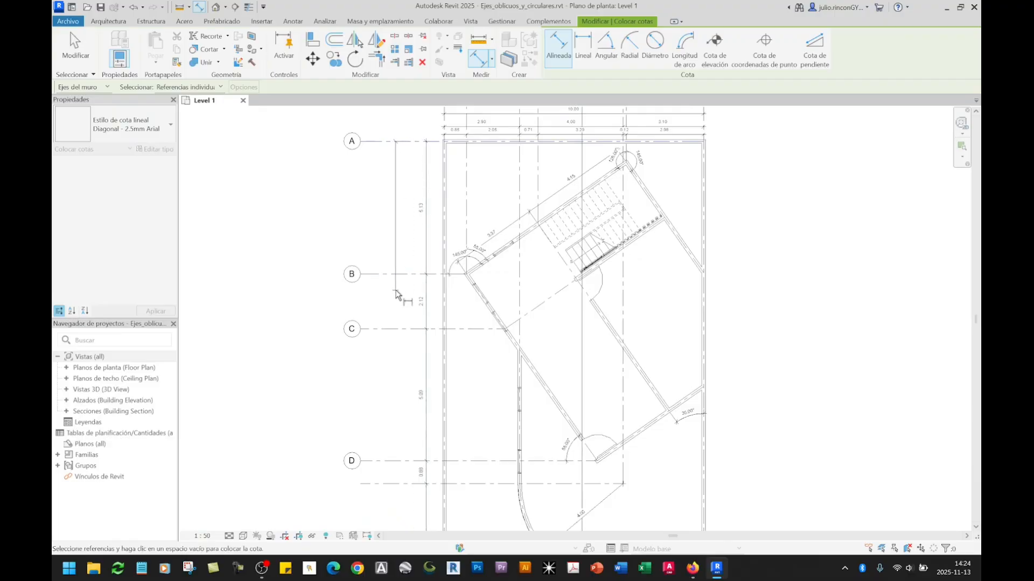
{"action": "middle_click_drag", "start_coordinate": [396, 294], "coordinate": [411, 162]}
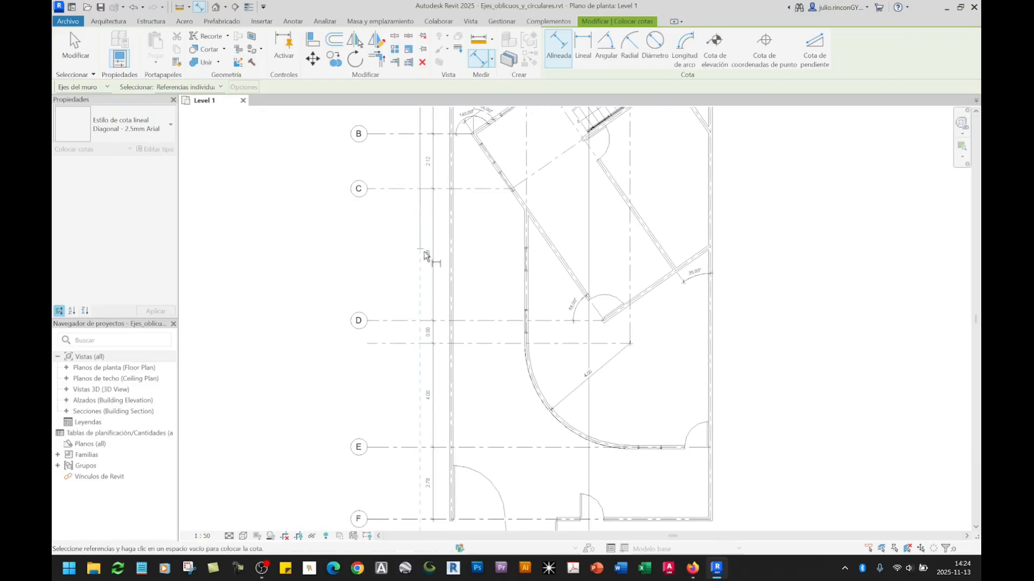
{"action": "left_click", "coordinate": [403, 344]}
{"action": "middle_click_drag", "start_coordinate": [410, 392], "coordinate": [424, 274]}
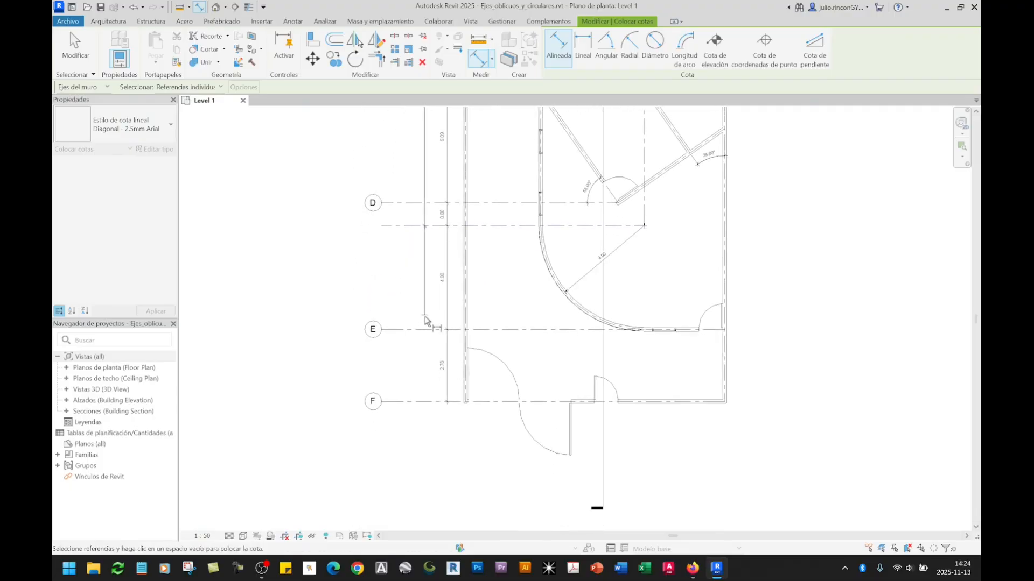
{"action": "left_click", "coordinate": [426, 329]}
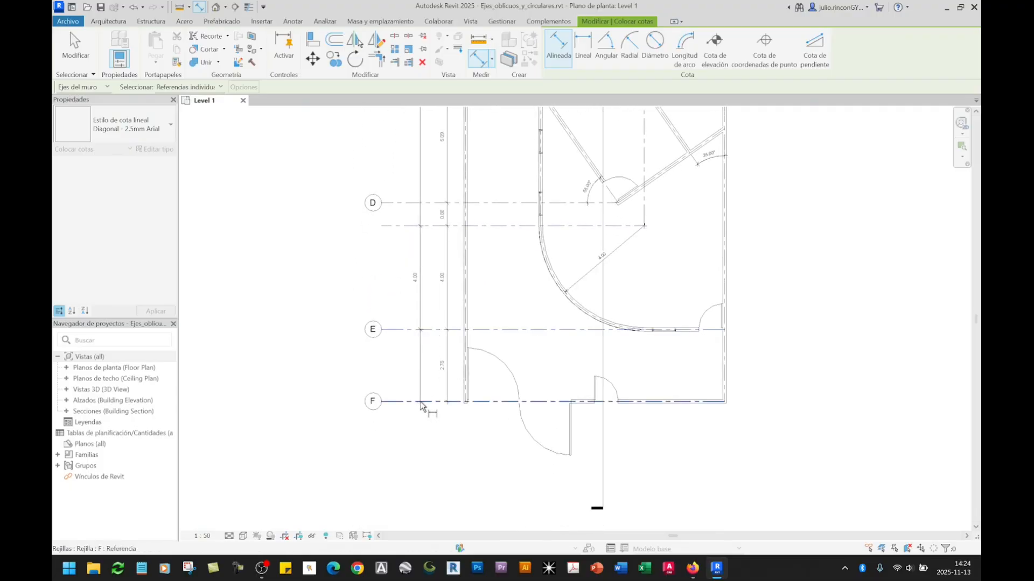
{"action": "left_click", "coordinate": [421, 404]}
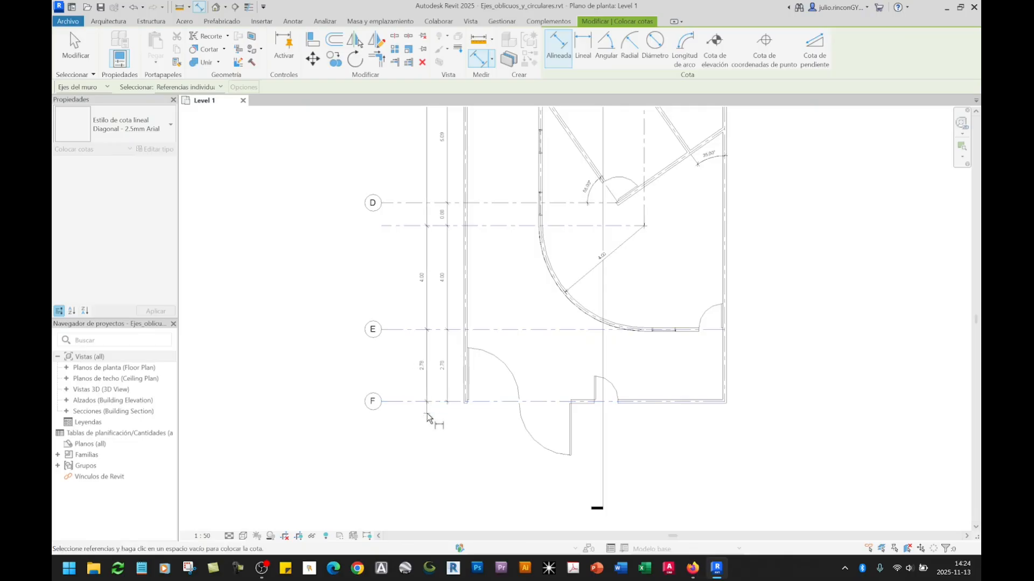
{"action": "left_click", "coordinate": [429, 419]}
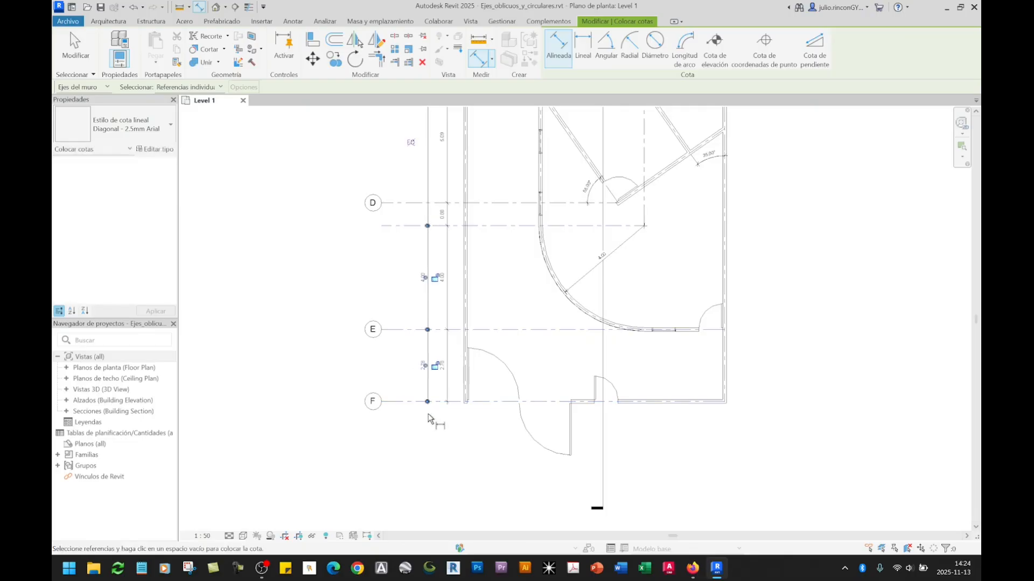
Add an overall aligned dimension from grid A to grid F, outside the two existing vertical dimension rows.
{"action": "scroll", "coordinate": [438, 439], "scroll_direction": "down", "scroll_amount": 3}
{"action": "middle_click_drag", "start_coordinate": [475, 201], "coordinate": [475, 353]}
{"action": "scroll", "coordinate": [429, 251], "scroll_direction": "up", "scroll_amount": 5}
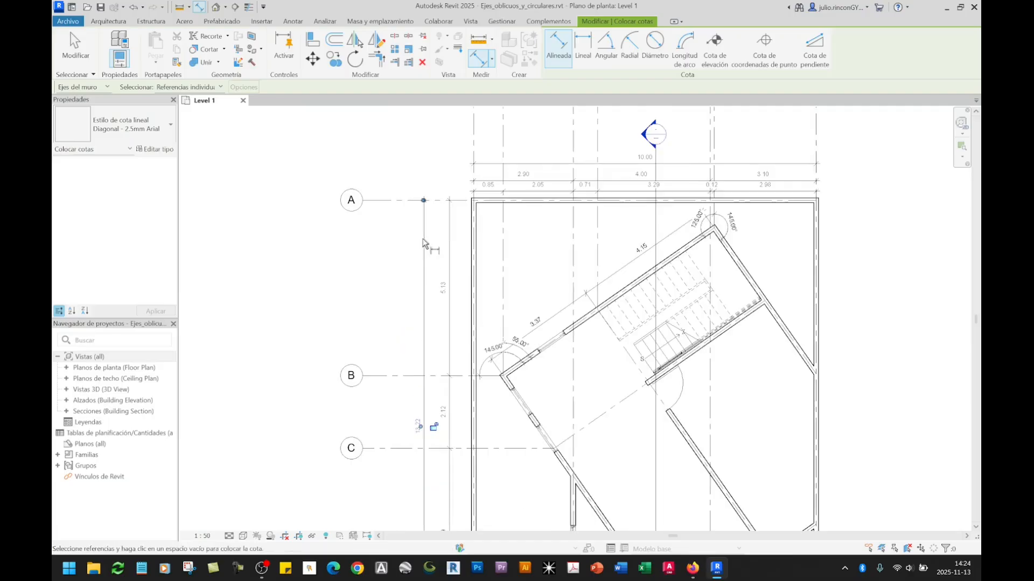
{"action": "middle_click_drag", "start_coordinate": [418, 261], "coordinate": [429, 234]}
{"action": "left_click", "coordinate": [419, 176]}
{"action": "middle_click_drag", "start_coordinate": [372, 406], "coordinate": [421, 216]}
{"action": "middle_click_drag", "start_coordinate": [446, 488], "coordinate": [458, 189]}
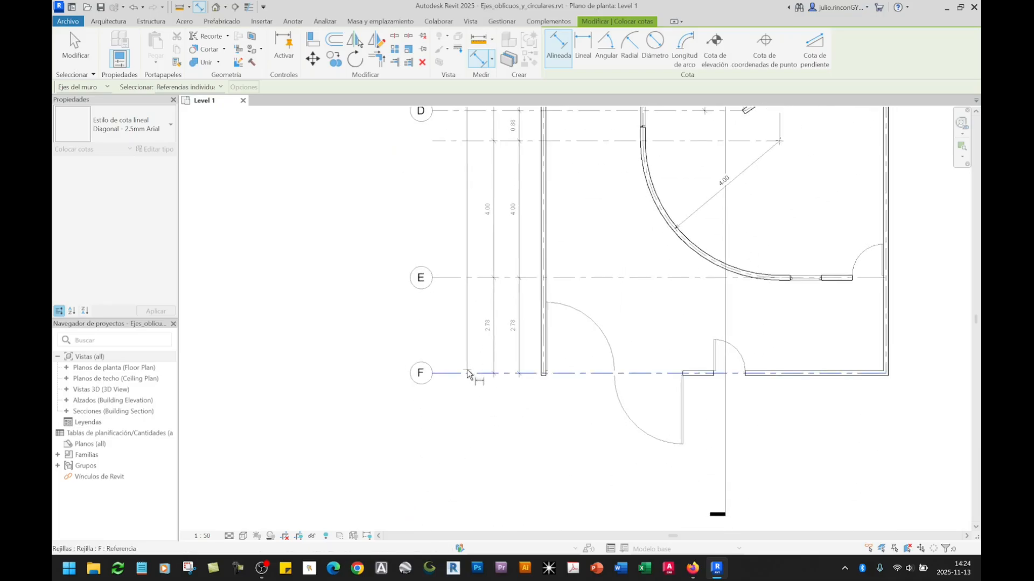
{"action": "left_click", "coordinate": [470, 373]}
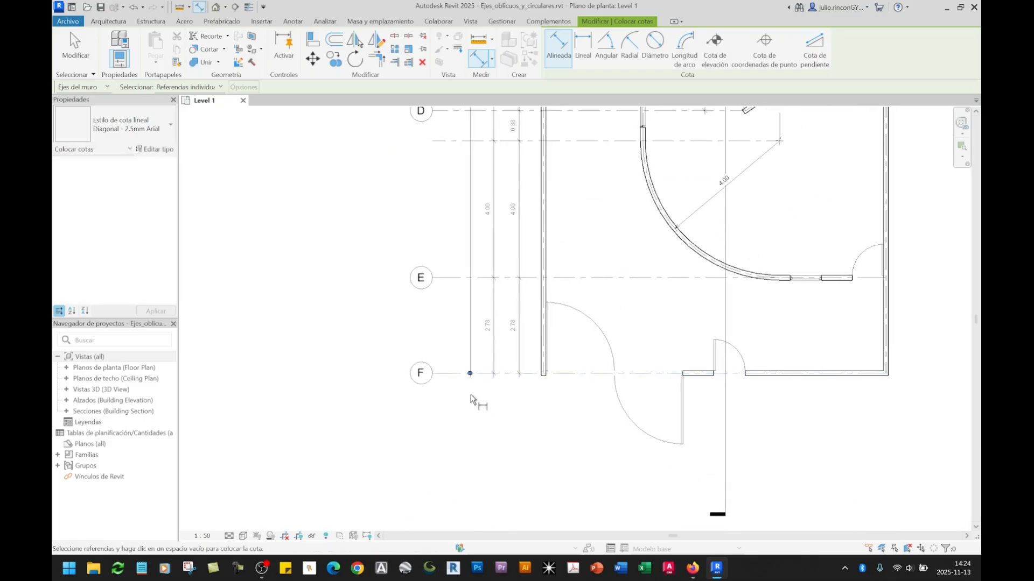
Add an aligned dimension between the upper oblique wall's centreline and the oblique stair wall axis through grid C, placed beyond the vertical dimension rows.
{"action": "middle_click_drag", "start_coordinate": [587, 274], "coordinate": [458, 448]}
{"action": "scroll", "coordinate": [457, 448], "scroll_direction": "down", "scroll_amount": 2}
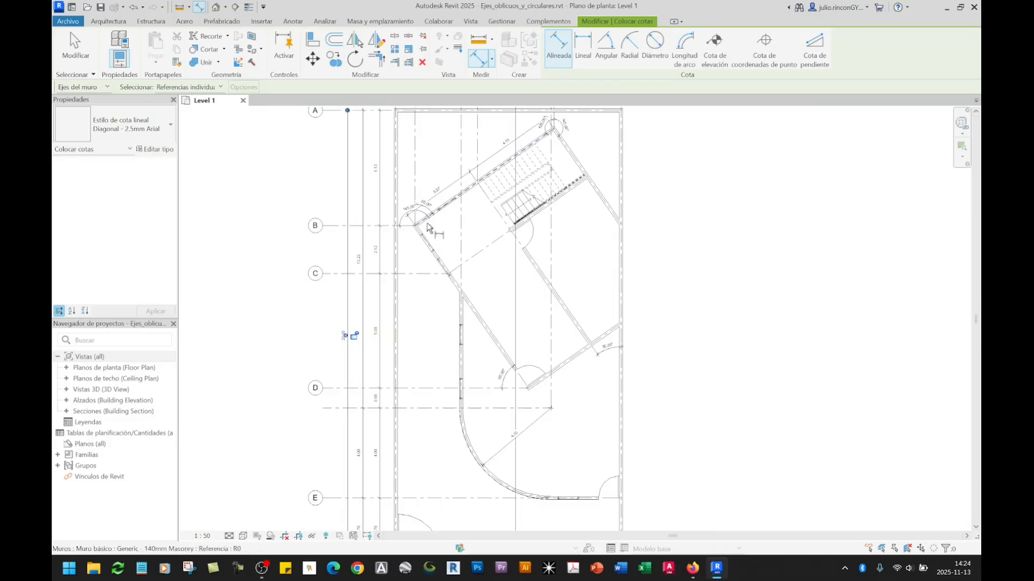
{"action": "scroll", "coordinate": [425, 227], "scroll_direction": "up", "scroll_amount": 2}
{"action": "scroll", "coordinate": [437, 231], "scroll_direction": "up", "scroll_amount": 2}
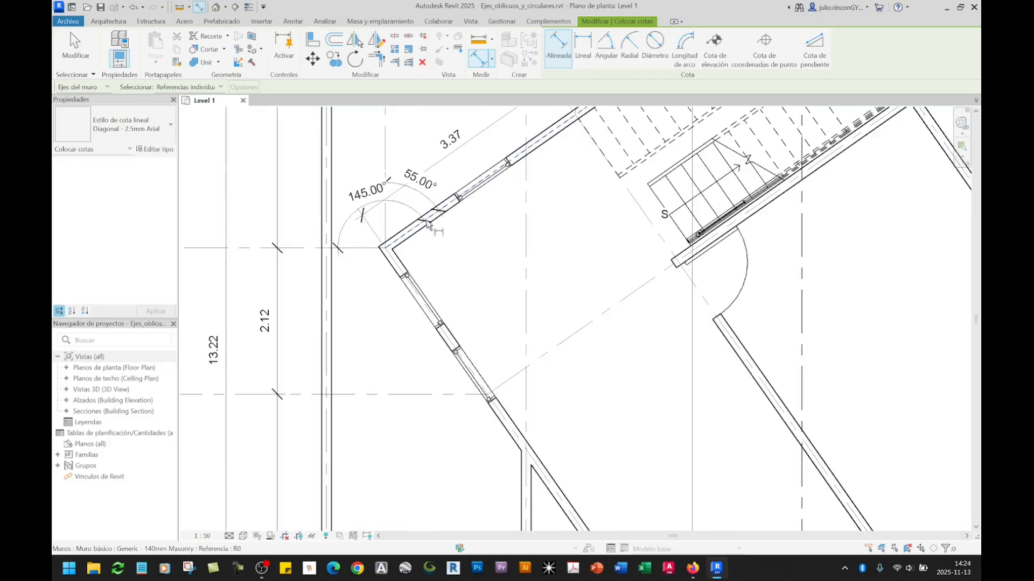
{"action": "scroll", "coordinate": [402, 241], "scroll_direction": "down", "scroll_amount": 2}
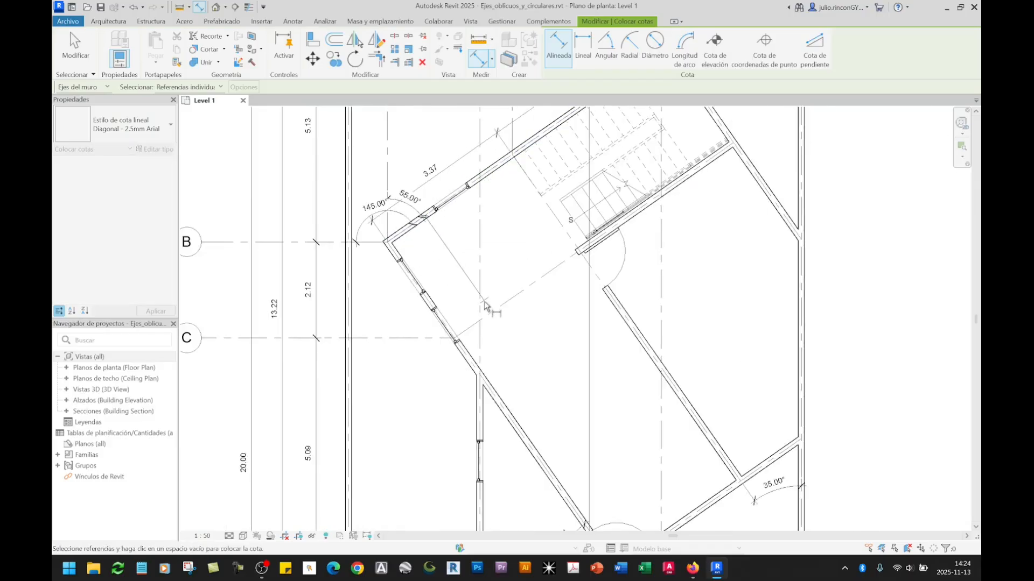
{"action": "left_click", "coordinate": [489, 319]}
{"action": "middle_click_drag", "start_coordinate": [506, 355], "coordinate": [506, 301]}
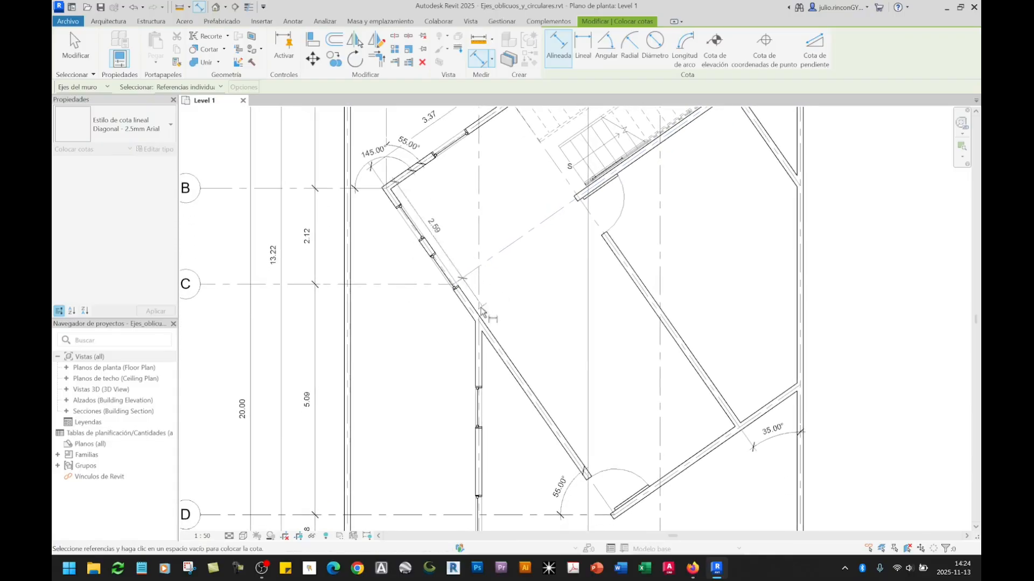
{"action": "middle_click_drag", "start_coordinate": [400, 323], "coordinate": [458, 276]}
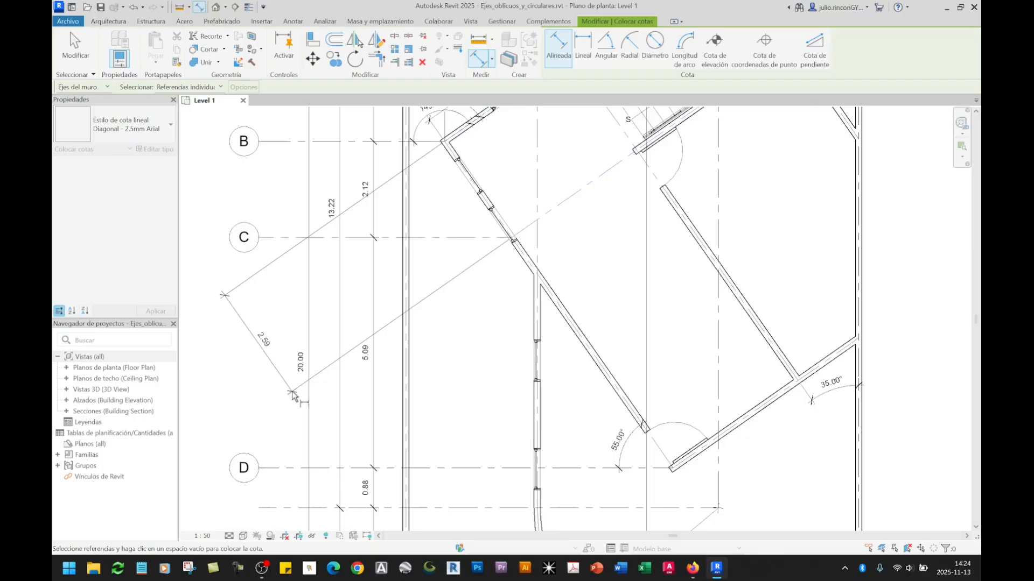
{"action": "left_click", "coordinate": [292, 395]}
Add an aligned dimension from the oblique stair wall axis at grid C to the lower oblique wall's centreline, placed beyond the vertical dimension rows.
{"action": "middle_click_drag", "start_coordinate": [557, 326], "coordinate": [487, 298]}
{"action": "left_click", "coordinate": [442, 270]}
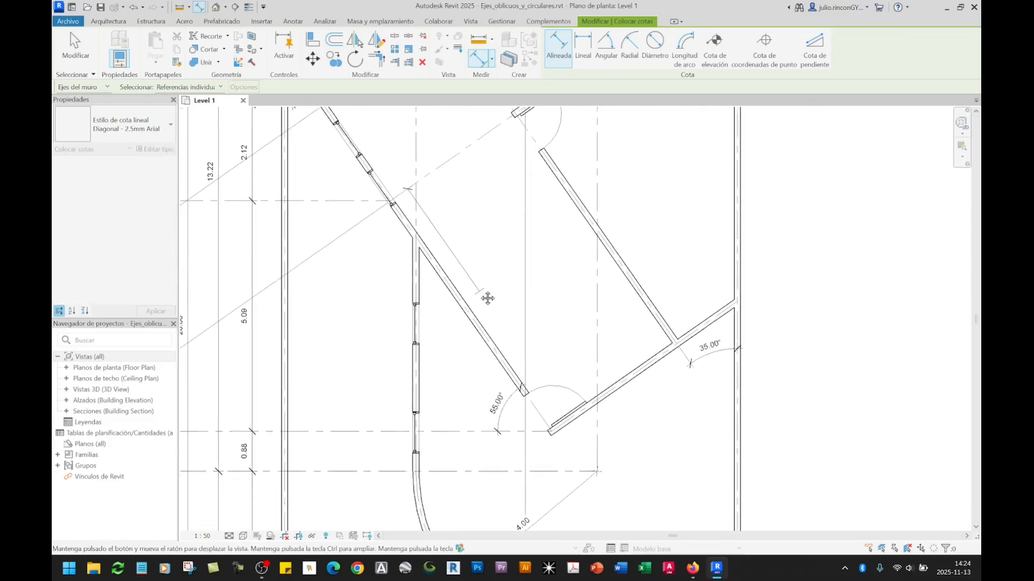
{"action": "scroll", "coordinate": [561, 417], "scroll_direction": "up", "scroll_amount": 2}
{"action": "left_click", "coordinate": [564, 418]}
{"action": "scroll", "coordinate": [604, 315], "scroll_direction": "down", "scroll_amount": 4}
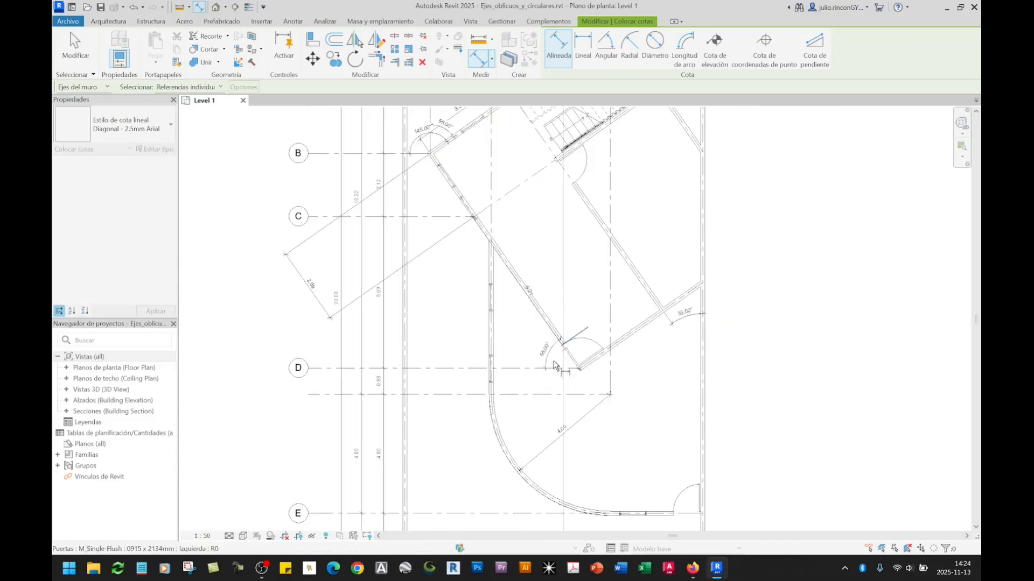
{"action": "left_click", "coordinate": [330, 464]}
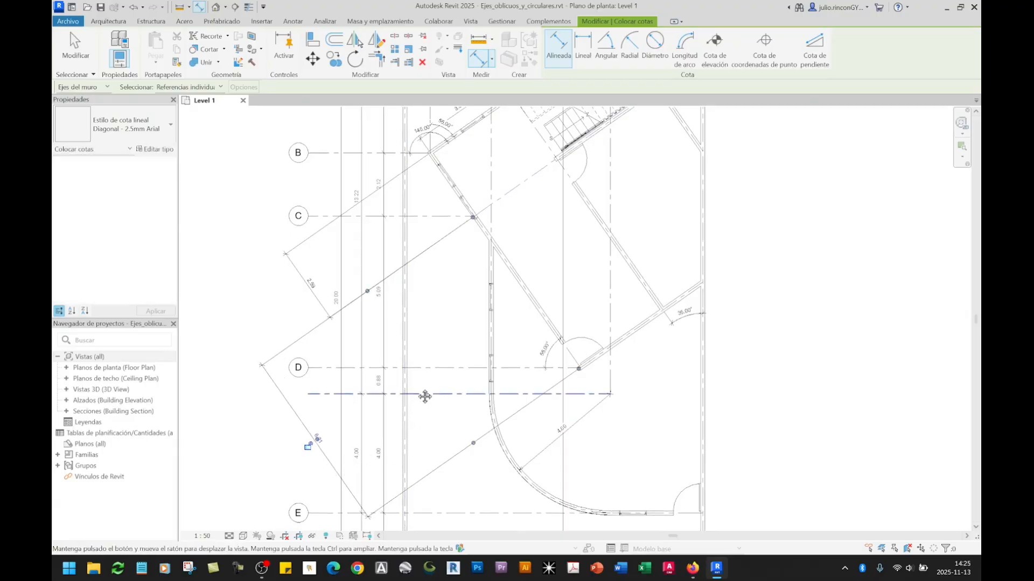
{"action": "middle_click_drag", "start_coordinate": [419, 411], "coordinate": [455, 393]}
{"action": "key", "text": "Escape"}
{"action": "key", "text": "Escape"}
{"action": "scroll", "coordinate": [480, 307], "scroll_direction": "down", "scroll_amount": 4}
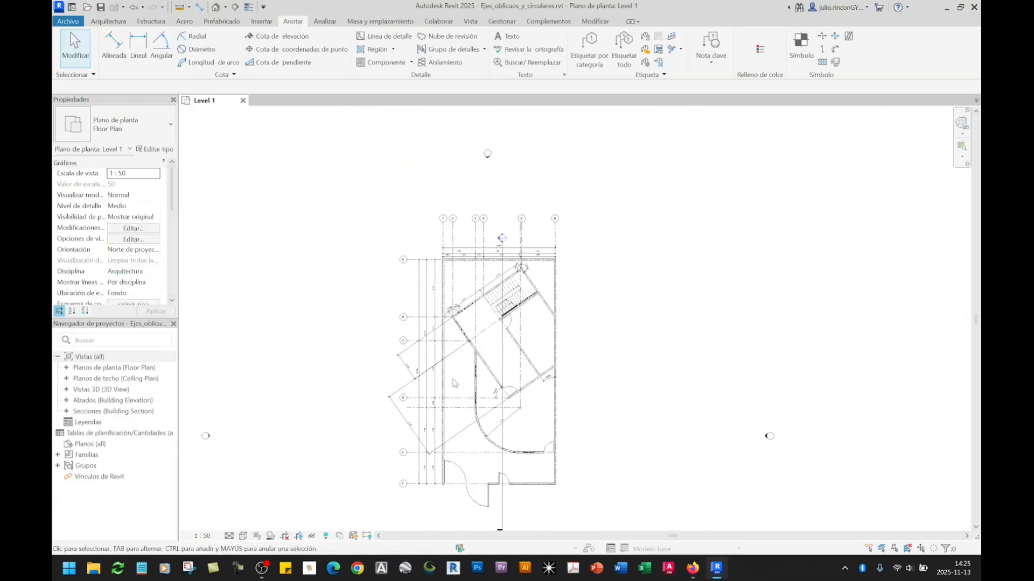
Try to add one chained aligned dimension from the lower oblique wall through the oblique stair wall axis to the upper oblique wall, outside the separate dimensions.
{"action": "scroll", "coordinate": [387, 358], "scroll_direction": "up", "scroll_amount": 2}
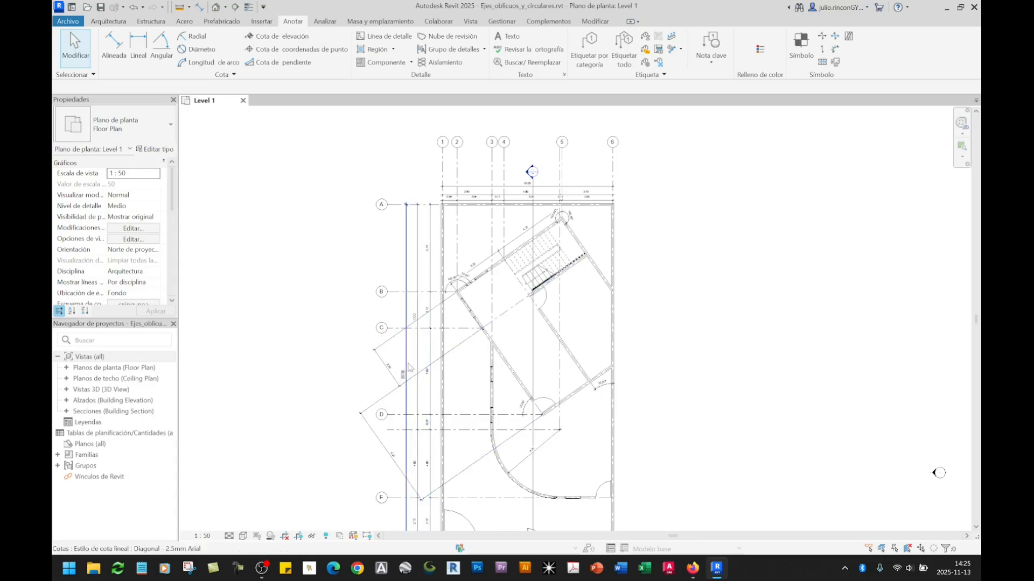
{"action": "scroll", "coordinate": [547, 407], "scroll_direction": "up", "scroll_amount": 5}
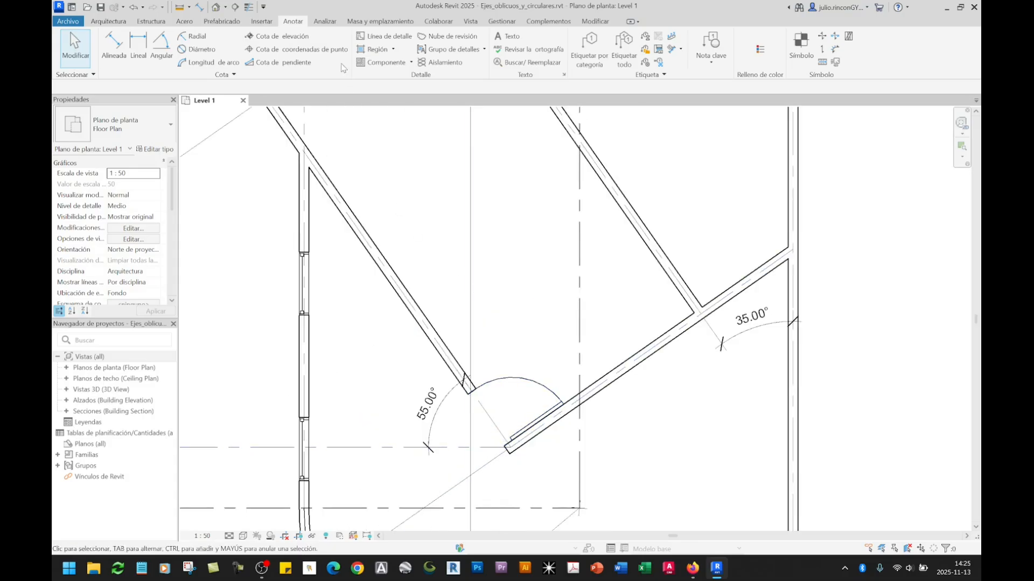
{"action": "left_click", "coordinate": [113, 44]}
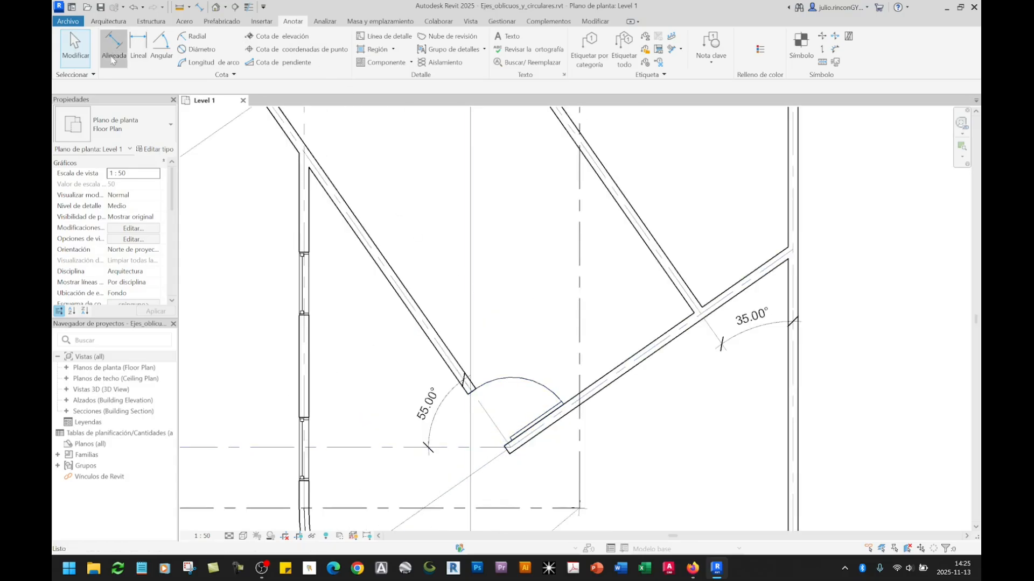
{"action": "left_click", "coordinate": [599, 392]}
{"action": "scroll", "coordinate": [599, 392], "scroll_direction": "down", "scroll_amount": 3}
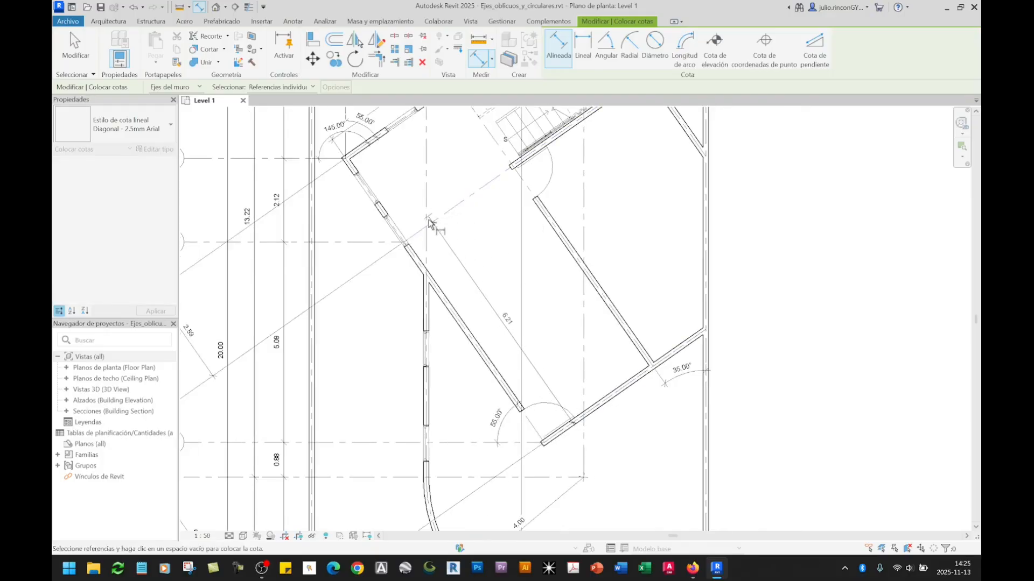
{"action": "scroll", "coordinate": [429, 221], "scroll_direction": "down", "scroll_amount": 2}
{"action": "scroll", "coordinate": [458, 293], "scroll_direction": "up", "scroll_amount": 6}
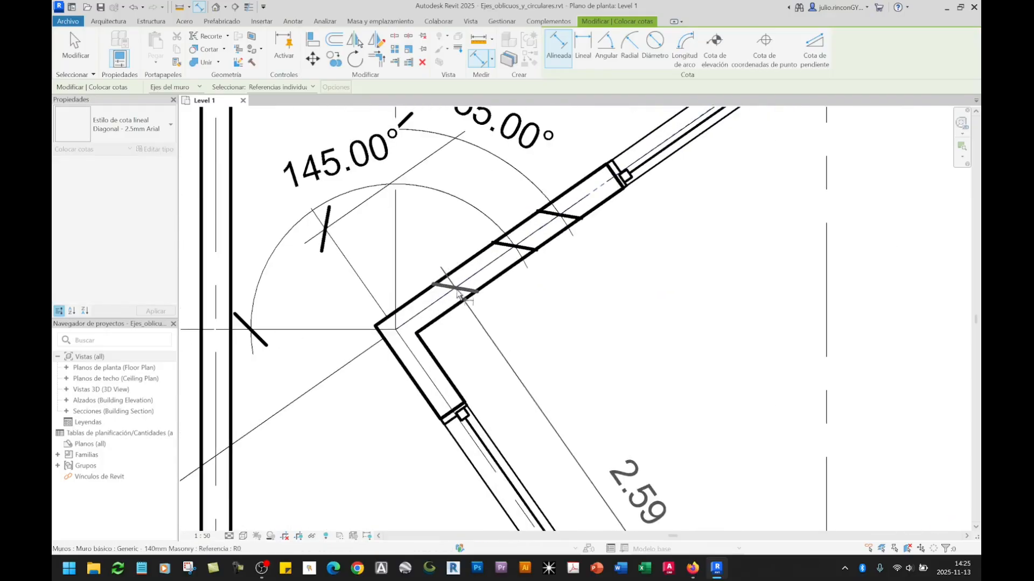
{"action": "scroll", "coordinate": [458, 293], "scroll_direction": "down", "scroll_amount": 6}
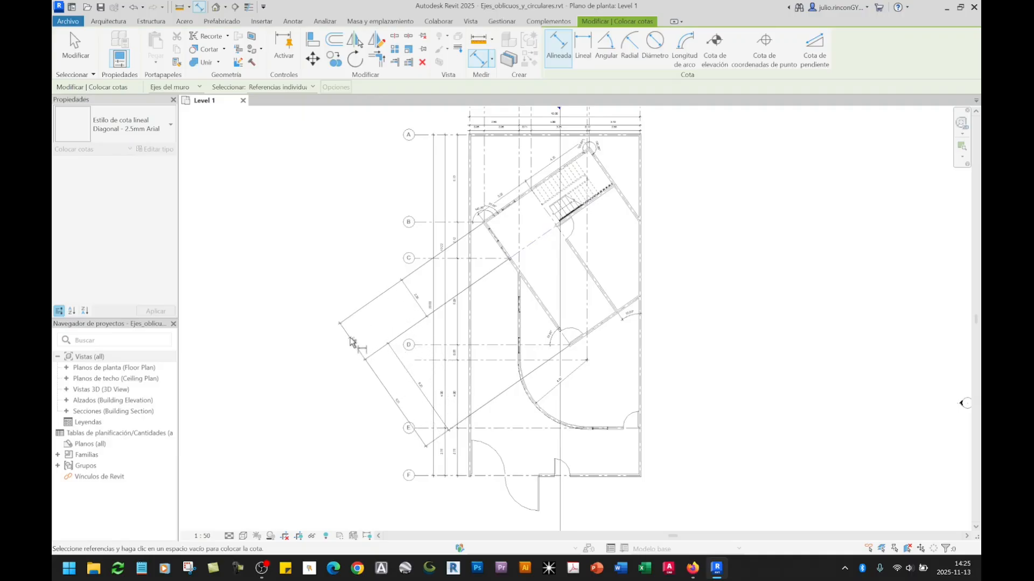
{"action": "scroll", "coordinate": [366, 339], "scroll_direction": "up", "scroll_amount": 4}
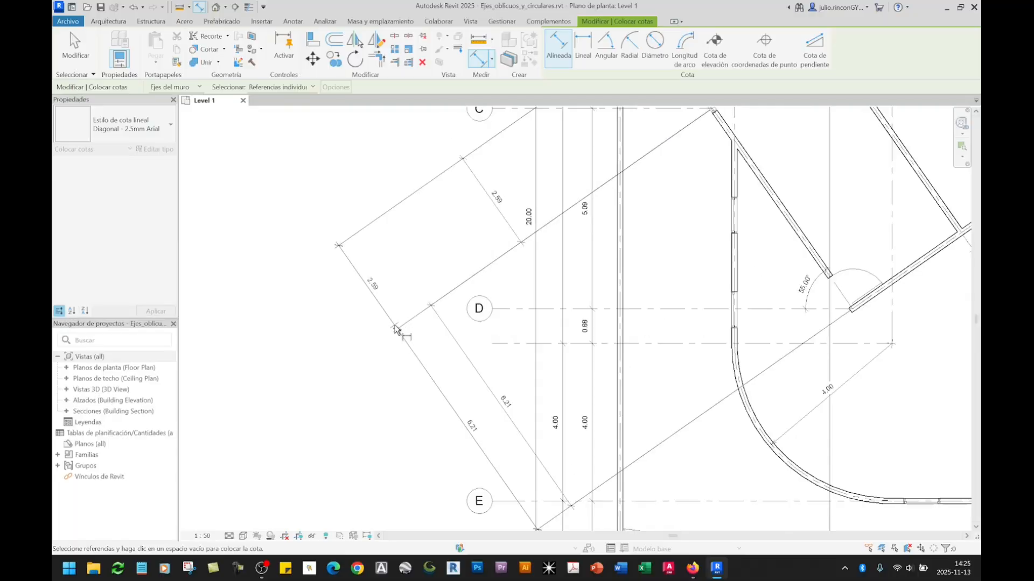
{"action": "left_click", "coordinate": [442, 385]}
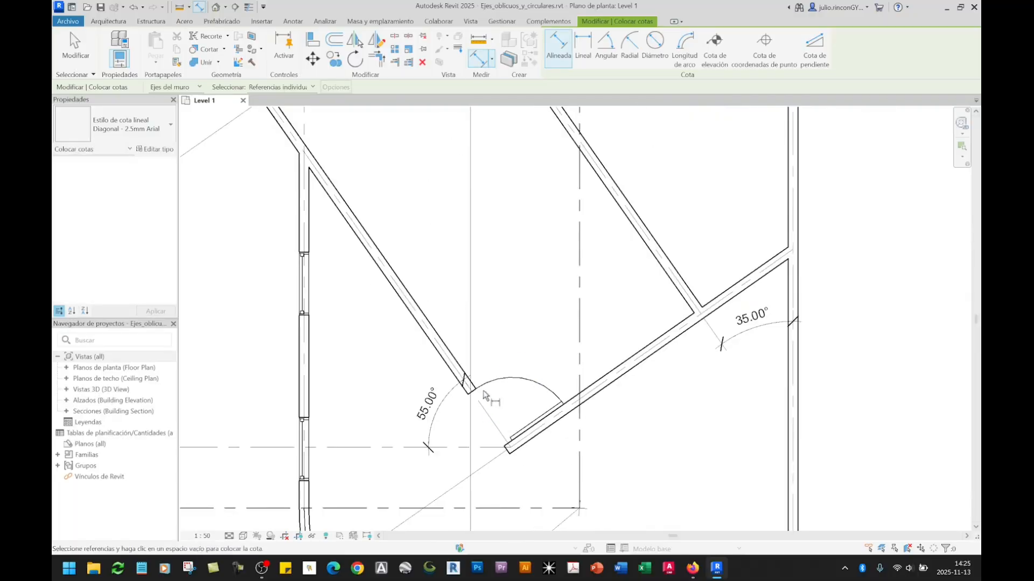
{"action": "scroll", "coordinate": [575, 424], "scroll_direction": "down", "scroll_amount": 1}
{"action": "scroll", "coordinate": [575, 426], "scroll_direction": "down", "scroll_amount": 3}
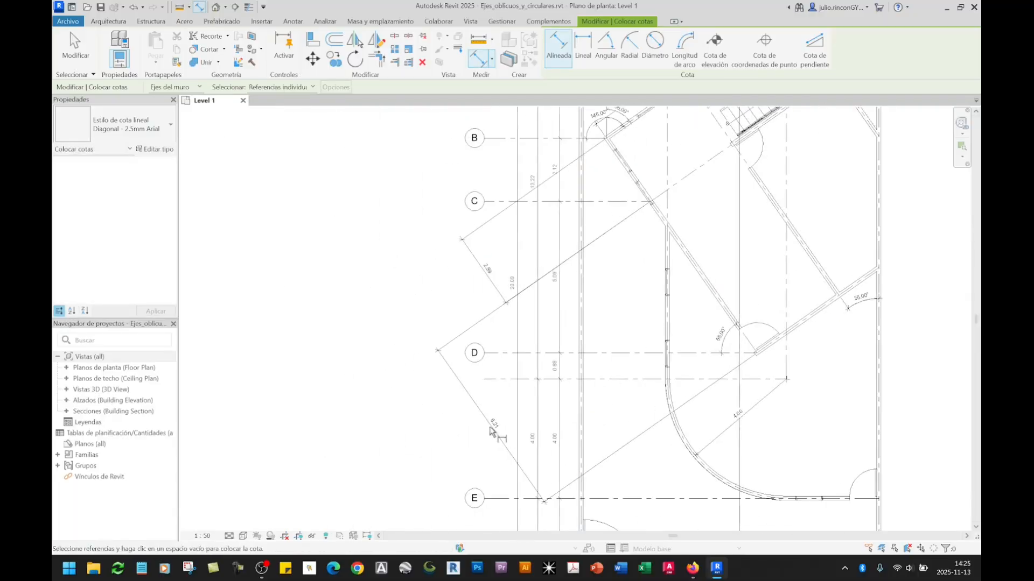
{"action": "key", "text": "Escape"}
{"action": "key", "text": "Escape"}
Examine the vertical dimension rows and the aligned and angular dimensions around the oblique walls.
{"action": "scroll", "coordinate": [505, 352], "scroll_direction": "down", "scroll_amount": 1}
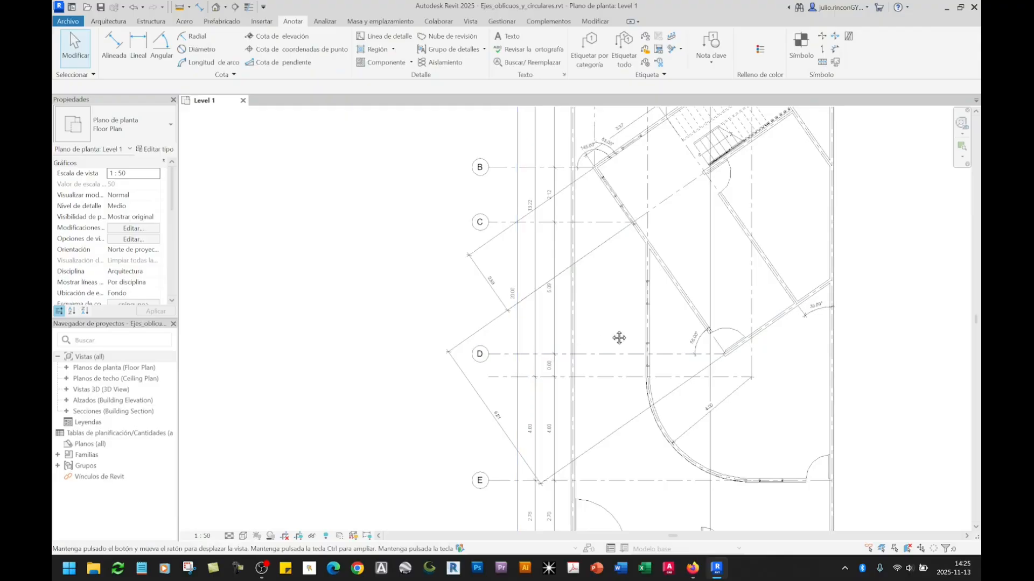
{"action": "middle_click_drag", "start_coordinate": [618, 340], "coordinate": [548, 372]}
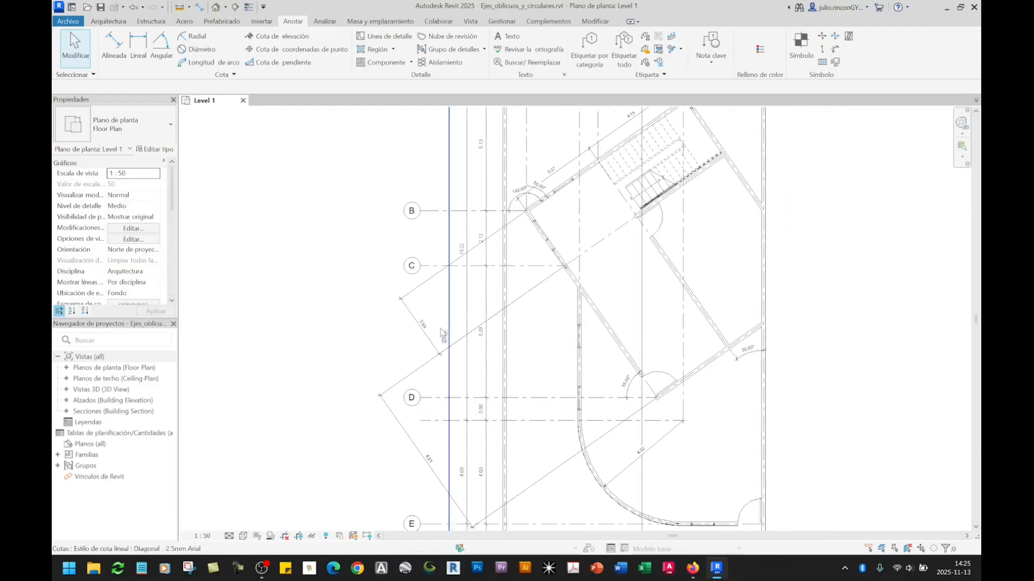
{"action": "middle_click_drag", "start_coordinate": [623, 261], "coordinate": [596, 381]}
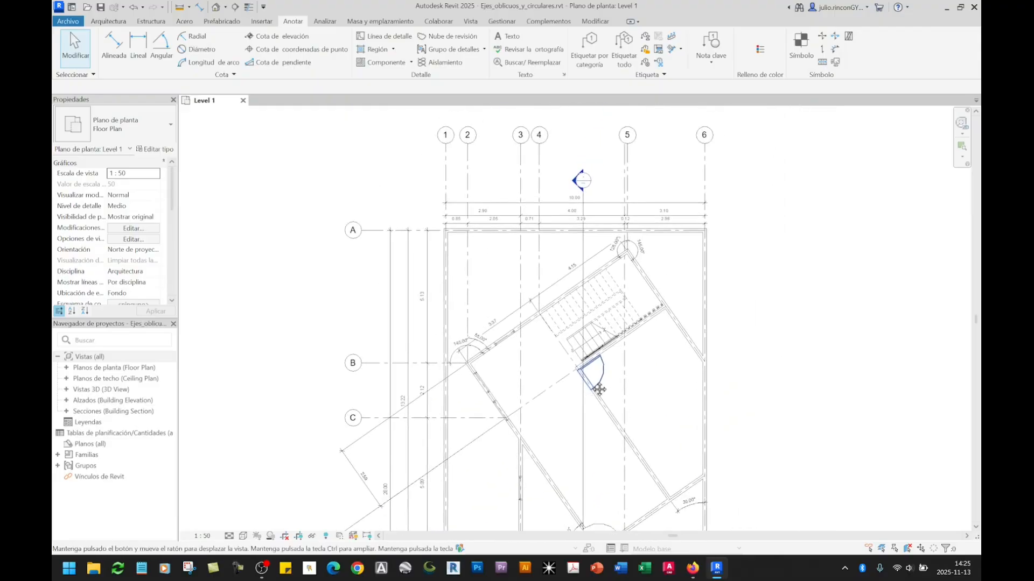
{"action": "scroll", "coordinate": [563, 288], "scroll_direction": "up", "scroll_amount": 4}
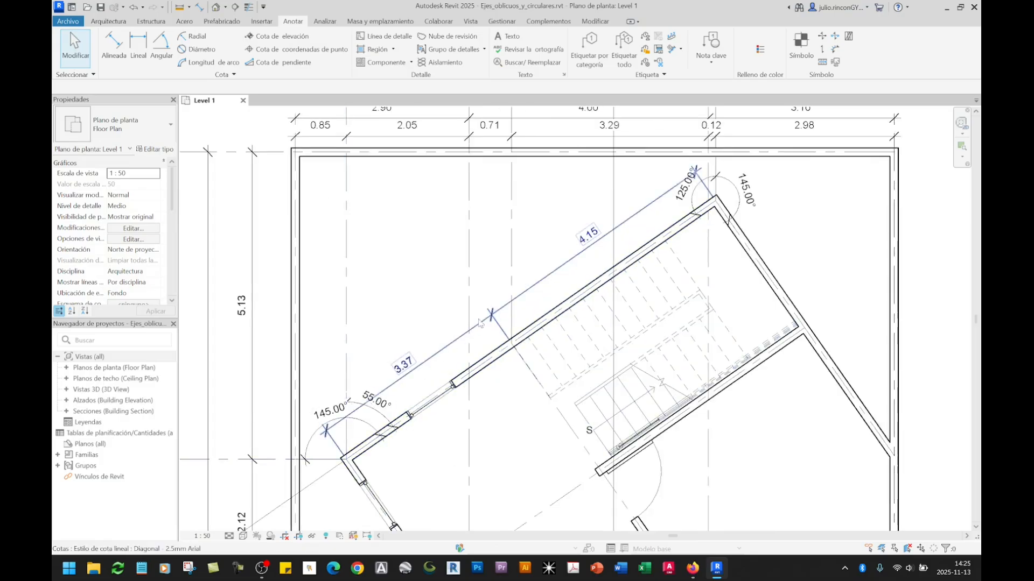
{"action": "scroll", "coordinate": [592, 239], "scroll_direction": "down", "scroll_amount": 5}
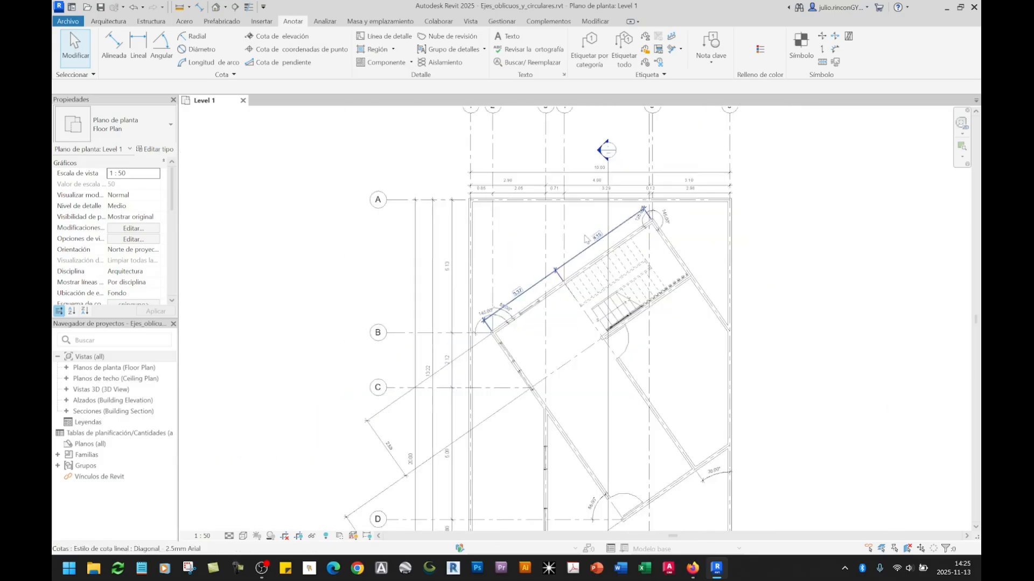
{"action": "scroll", "coordinate": [578, 313], "scroll_direction": "up", "scroll_amount": 6}
{"action": "scroll", "coordinate": [592, 337], "scroll_direction": "down", "scroll_amount": 2}
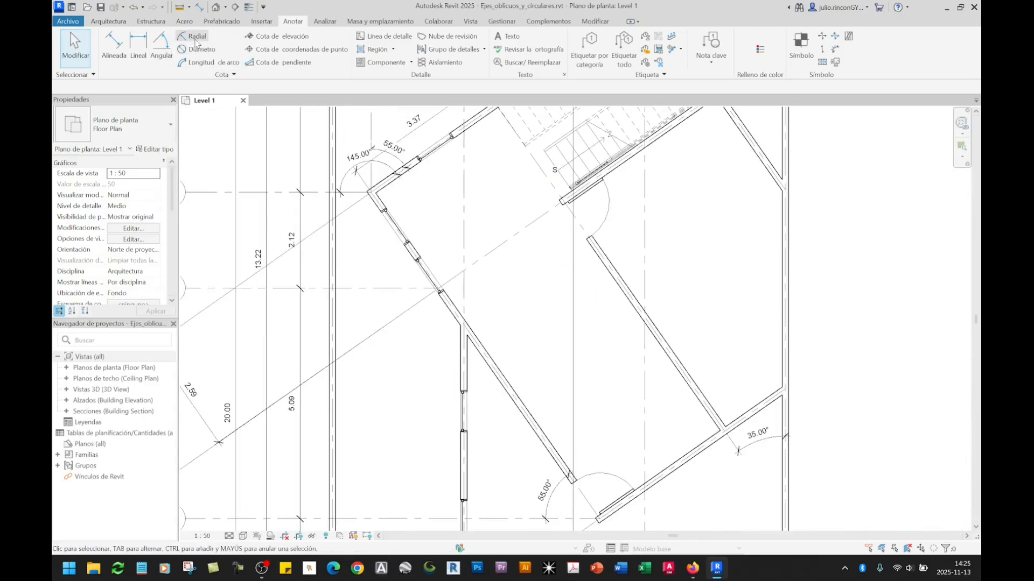
Add an angular dimension between the oblique stair wall axis and grid C, placing its arc on the obtuse side above the grid.
{"action": "left_click", "coordinate": [164, 51]}
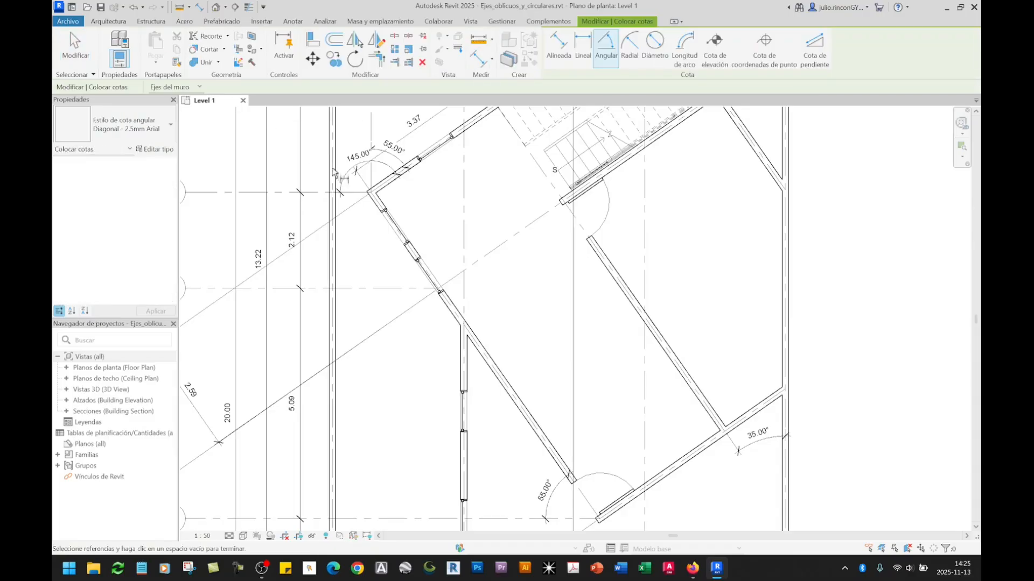
{"action": "middle_click_drag", "start_coordinate": [434, 183], "coordinate": [474, 205]}
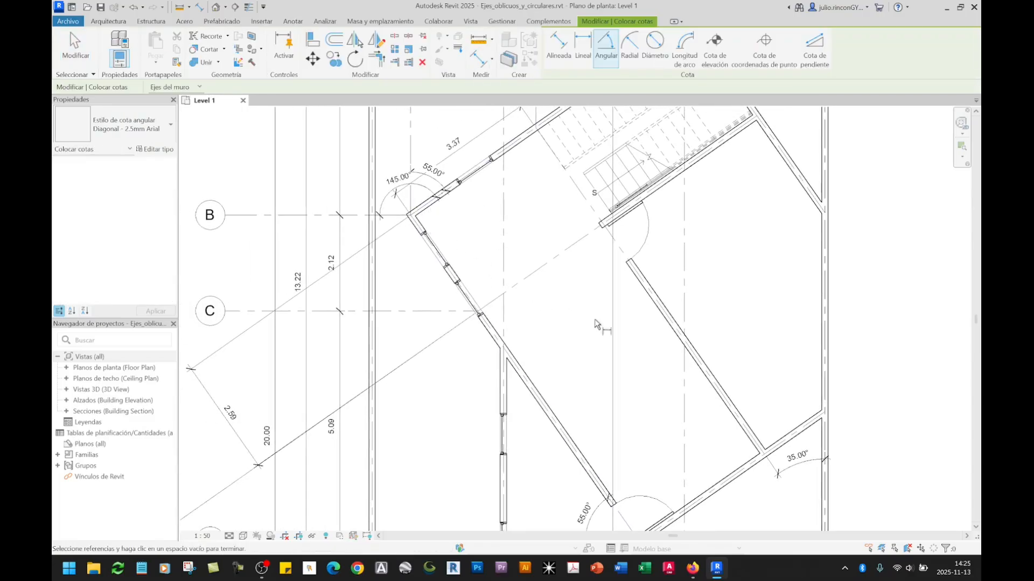
{"action": "left_click", "coordinate": [493, 305]}
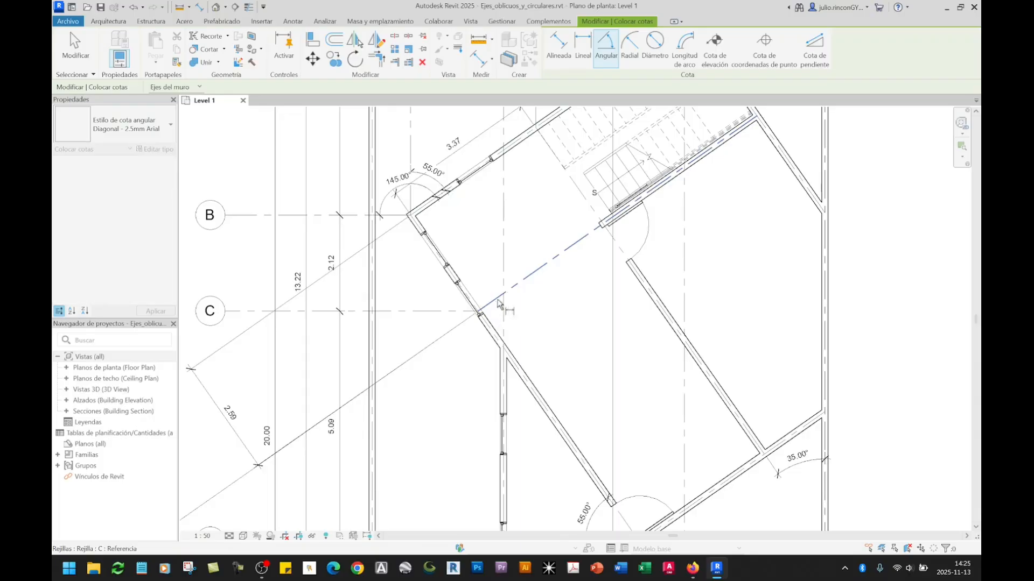
{"action": "left_click", "coordinate": [443, 311]}
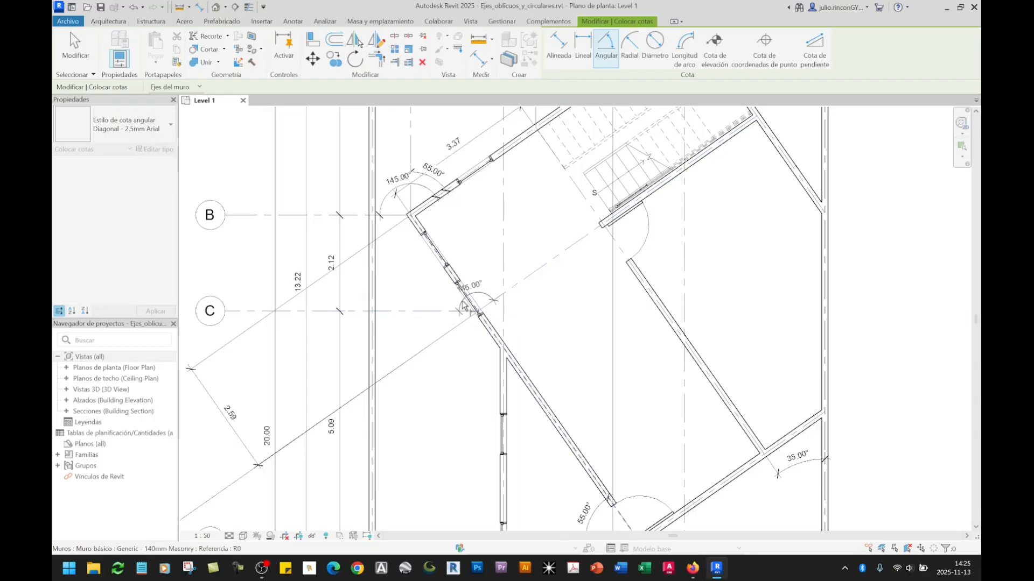
{"action": "left_click", "coordinate": [457, 298]}
Add an angular dimension between the lower oblique wall's centreline and grid D, placing its arc on the obtuse side inside the existing 55° arc.
{"action": "middle_click_drag", "start_coordinate": [564, 354], "coordinate": [524, 135]}
{"action": "scroll", "coordinate": [626, 310], "scroll_direction": "up", "scroll_amount": 3}
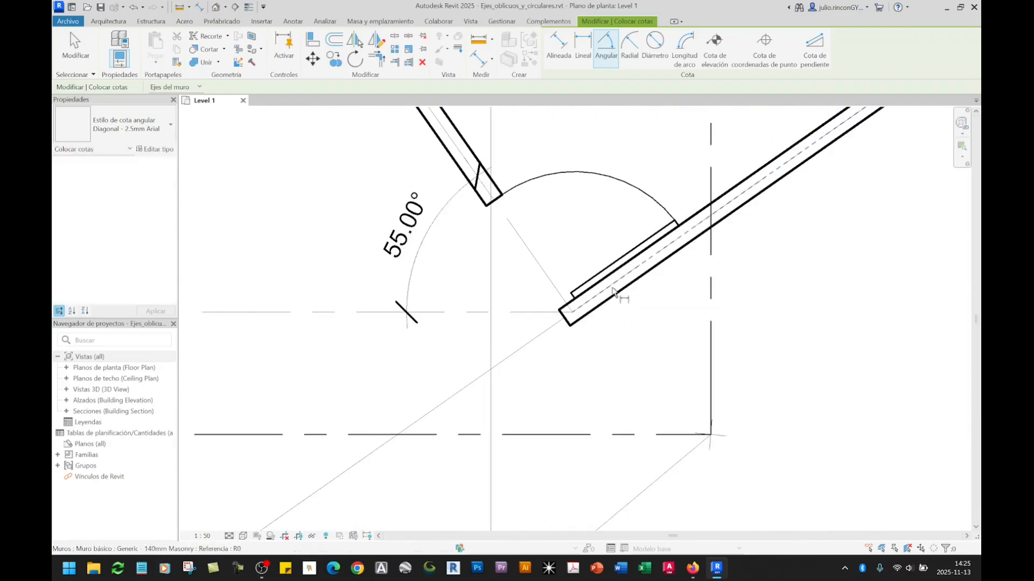
{"action": "left_click", "coordinate": [614, 292]}
{"action": "left_click", "coordinate": [531, 313]}
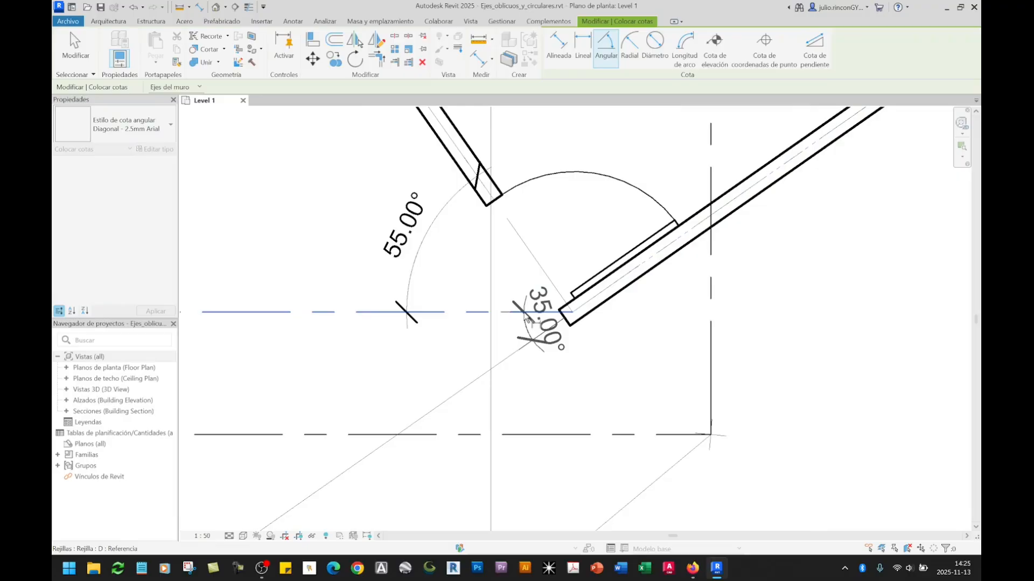
{"action": "left_click", "coordinate": [511, 283]}
{"action": "scroll", "coordinate": [512, 284], "scroll_direction": "down", "scroll_amount": 4}
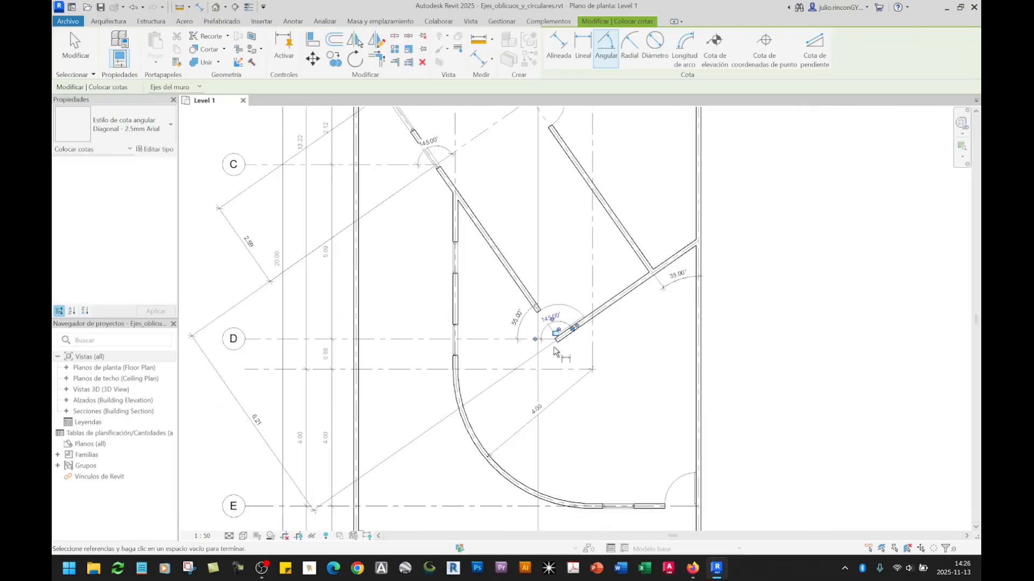
{"action": "middle_click_drag", "start_coordinate": [604, 334], "coordinate": [559, 415]}
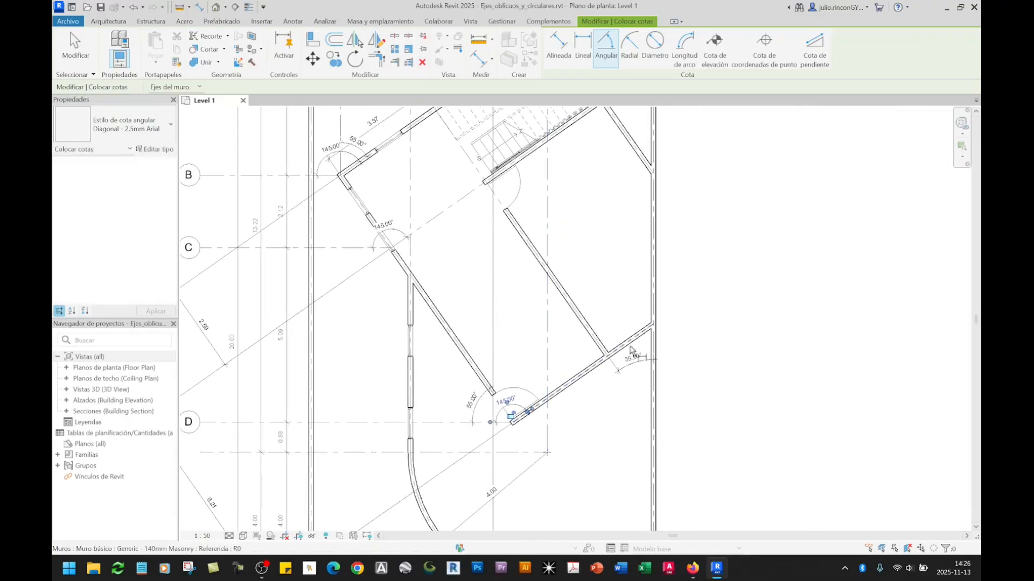
{"action": "middle_click_drag", "start_coordinate": [419, 425], "coordinate": [504, 384]}
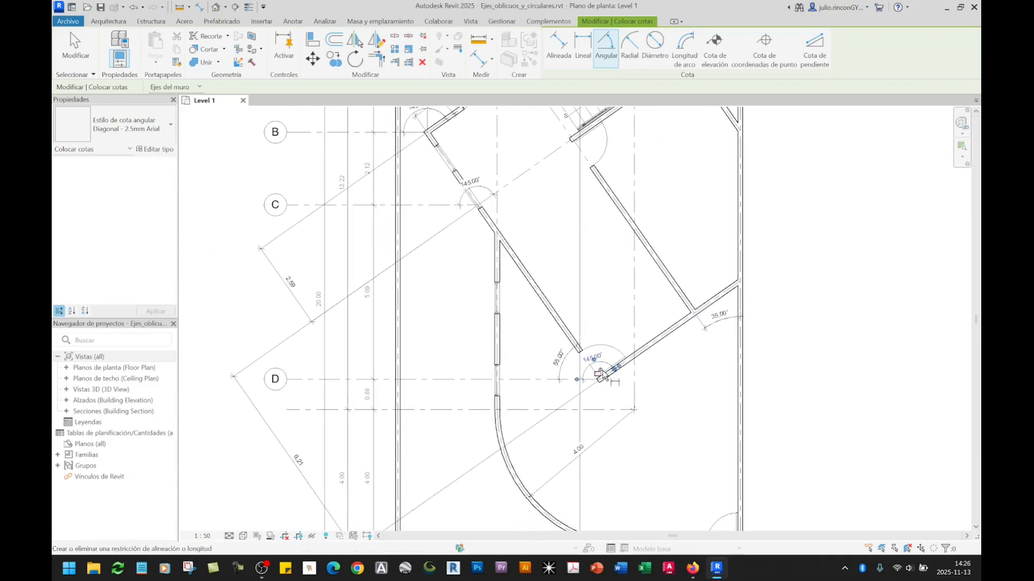
{"action": "middle_click_drag", "start_coordinate": [448, 322], "coordinate": [445, 407]}
{"action": "middle_click_drag", "start_coordinate": [386, 220], "coordinate": [389, 288]}
{"action": "key", "text": "Escape"}
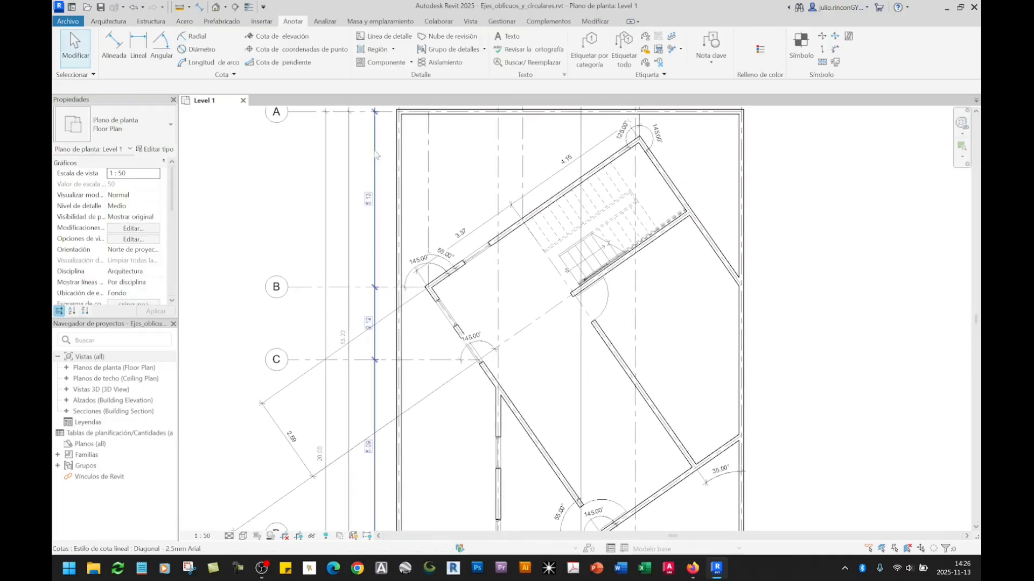
Examine the angular and aligned dimensions at the oblique wall corners and along grids A to D.
{"action": "middle_click_drag", "start_coordinate": [375, 167], "coordinate": [383, 301]}
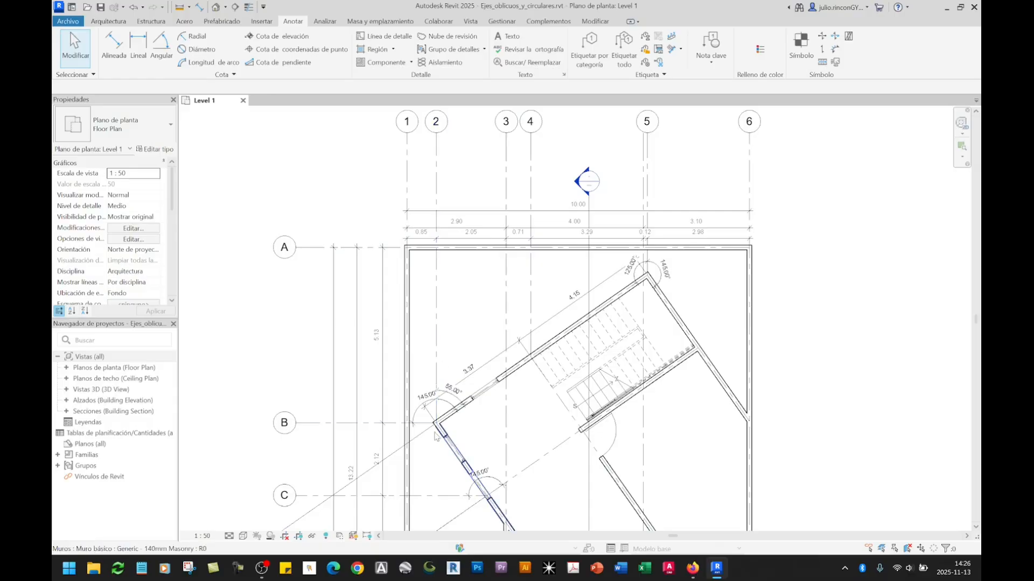
{"action": "scroll", "coordinate": [433, 429], "scroll_direction": "up", "scroll_amount": 2}
{"action": "scroll", "coordinate": [437, 420], "scroll_direction": "up", "scroll_amount": 2}
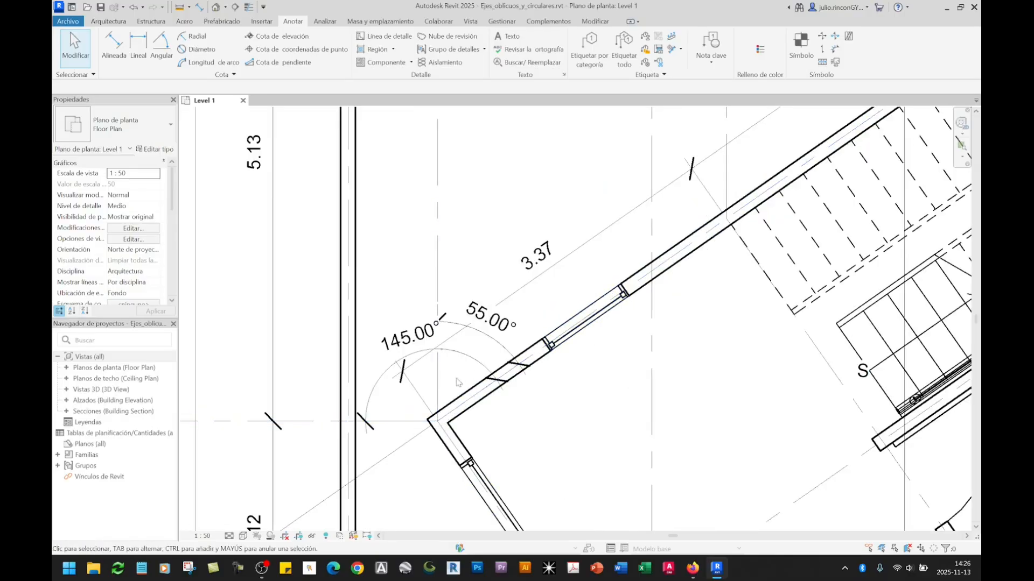
{"action": "middle_click_drag", "start_coordinate": [483, 461], "coordinate": [433, 244]}
{"action": "scroll", "coordinate": [403, 249], "scroll_direction": "down", "scroll_amount": 2}
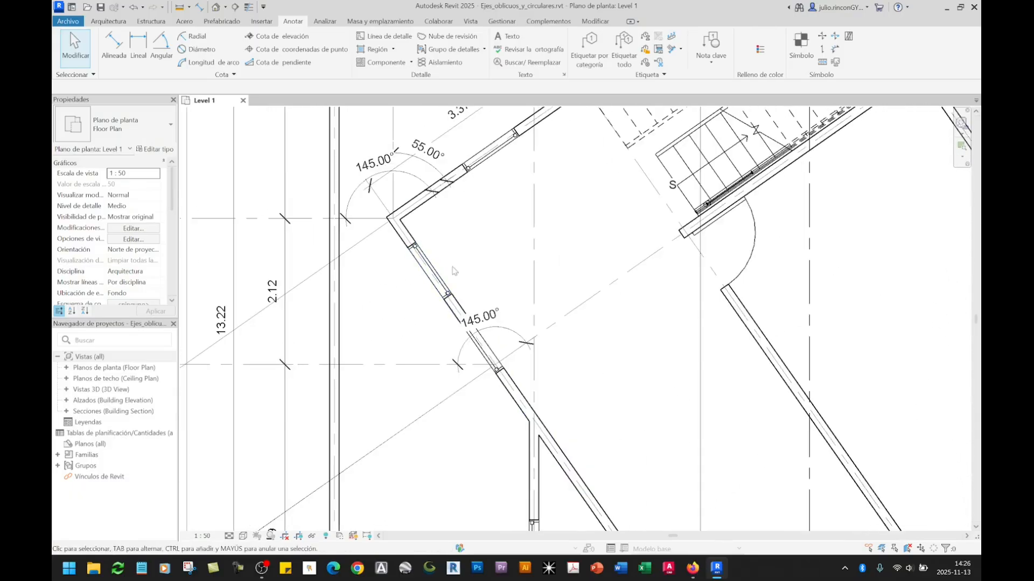
{"action": "middle_click_drag", "start_coordinate": [470, 295], "coordinate": [486, 368]}
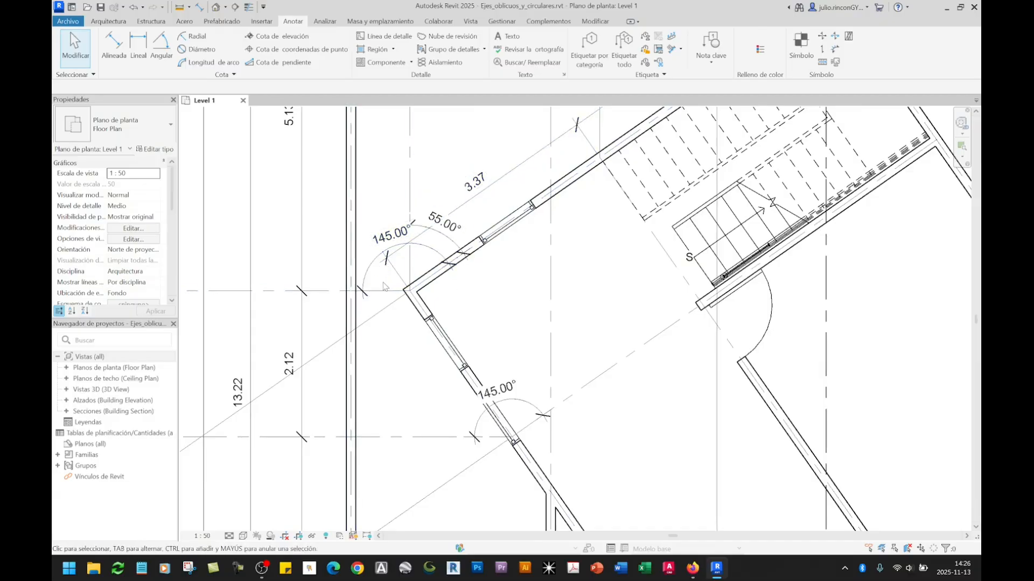
{"action": "scroll", "coordinate": [407, 301], "scroll_direction": "down", "scroll_amount": 2}
{"action": "middle_click_drag", "start_coordinate": [407, 301], "coordinate": [376, 189]}
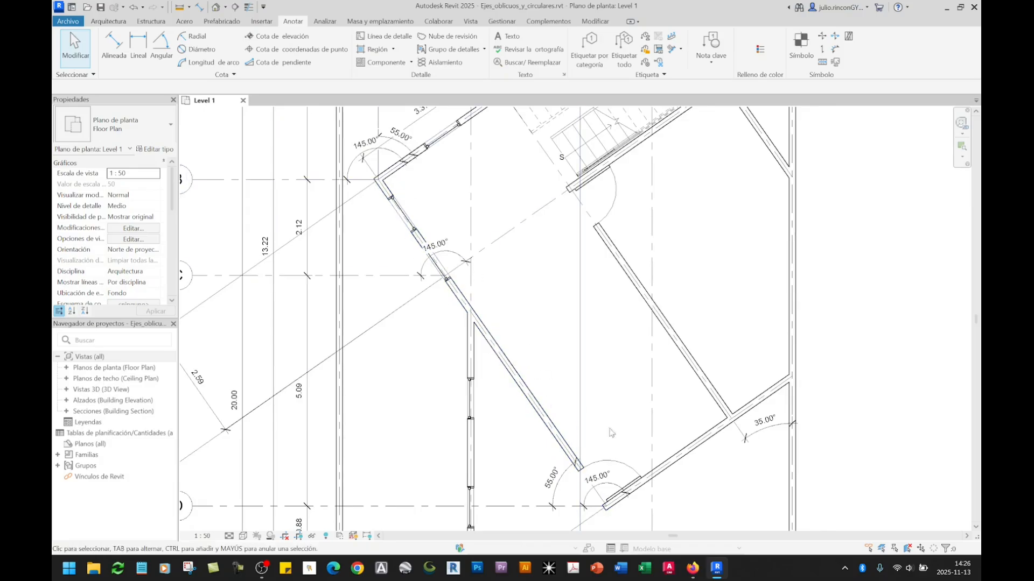
{"action": "scroll", "coordinate": [562, 383], "scroll_direction": "down", "scroll_amount": 3}
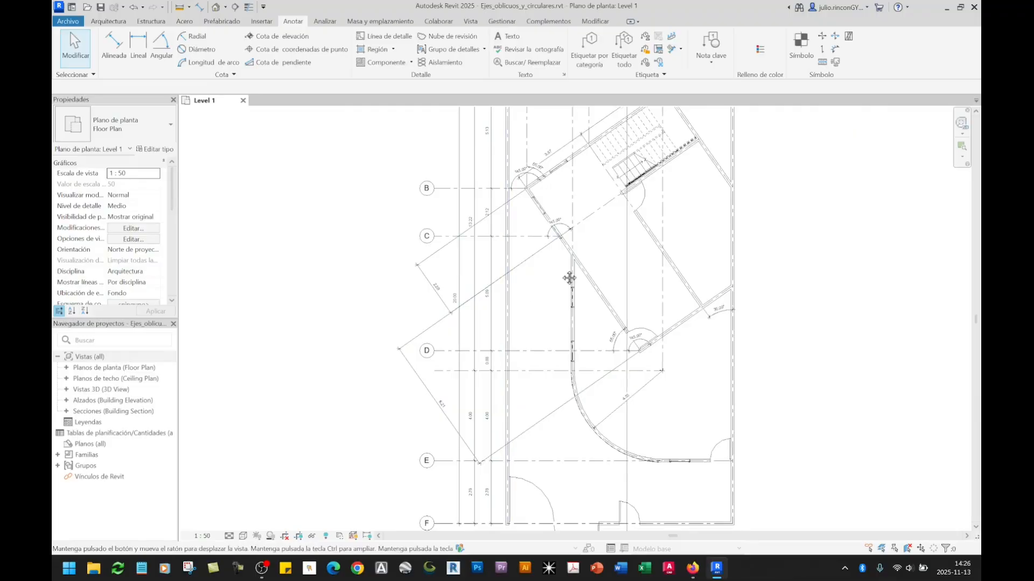
{"action": "middle_click_drag", "start_coordinate": [569, 280], "coordinate": [480, 367]}
{"action": "scroll", "coordinate": [495, 311], "scroll_direction": "up", "scroll_amount": 3}
{"action": "middle_click_drag", "start_coordinate": [527, 278], "coordinate": [547, 424]}
{"action": "scroll", "coordinate": [565, 268], "scroll_direction": "up", "scroll_amount": 5}
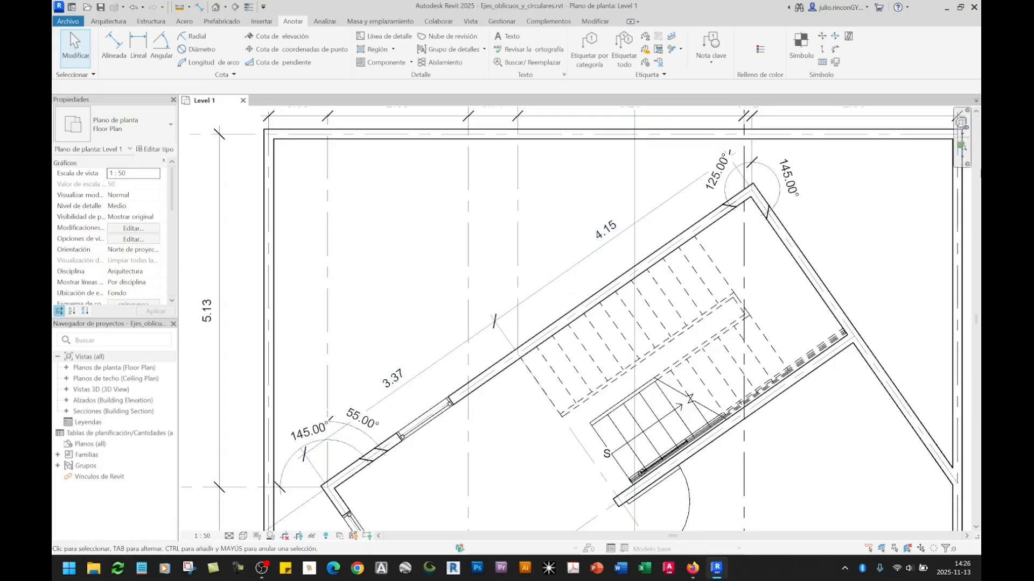
{"action": "scroll", "coordinate": [434, 250], "scroll_direction": "down", "scroll_amount": 3}
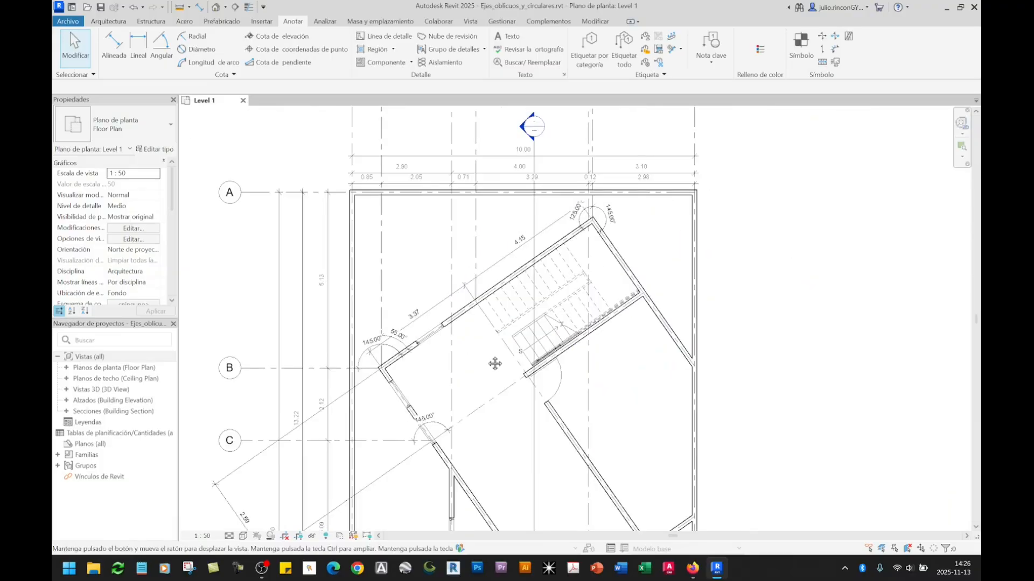
{"action": "middle_click_drag", "start_coordinate": [495, 364], "coordinate": [490, 142]}
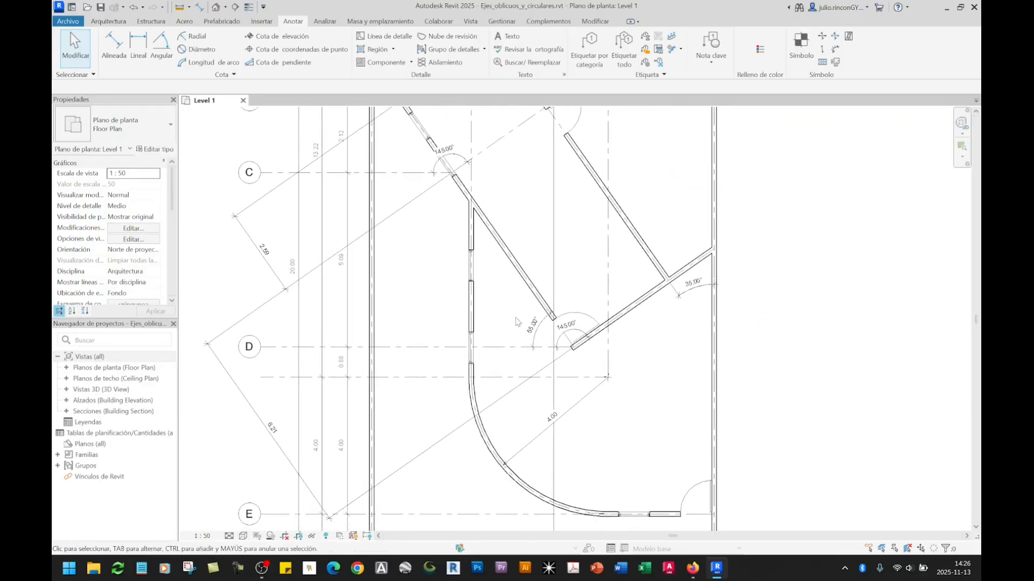
Examine the curved wall's radial dimension from its centre point to the wall's centreline.
{"action": "middle_click_drag", "start_coordinate": [531, 323], "coordinate": [535, 273]}
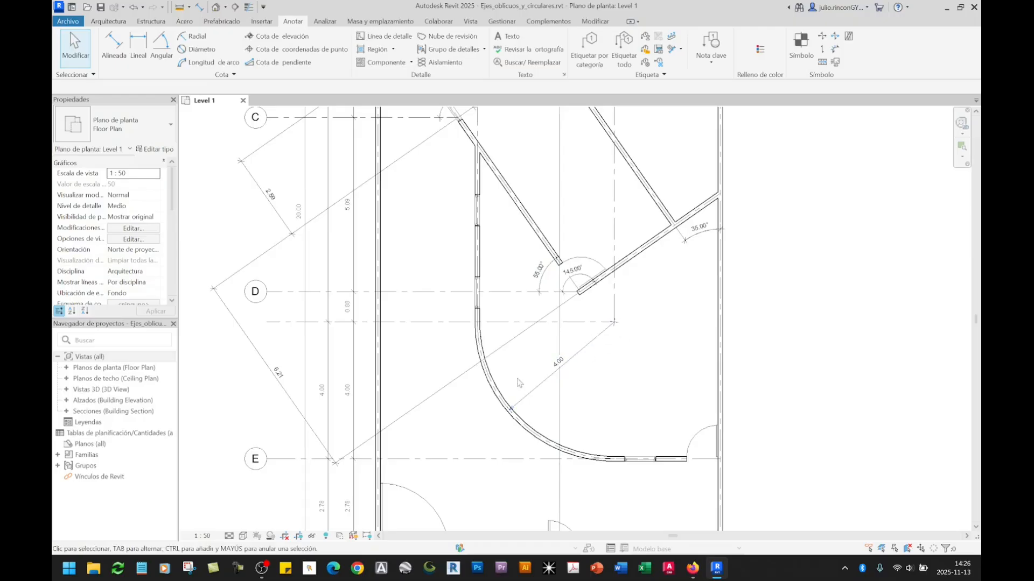
{"action": "middle_click_drag", "start_coordinate": [524, 420], "coordinate": [509, 364]}
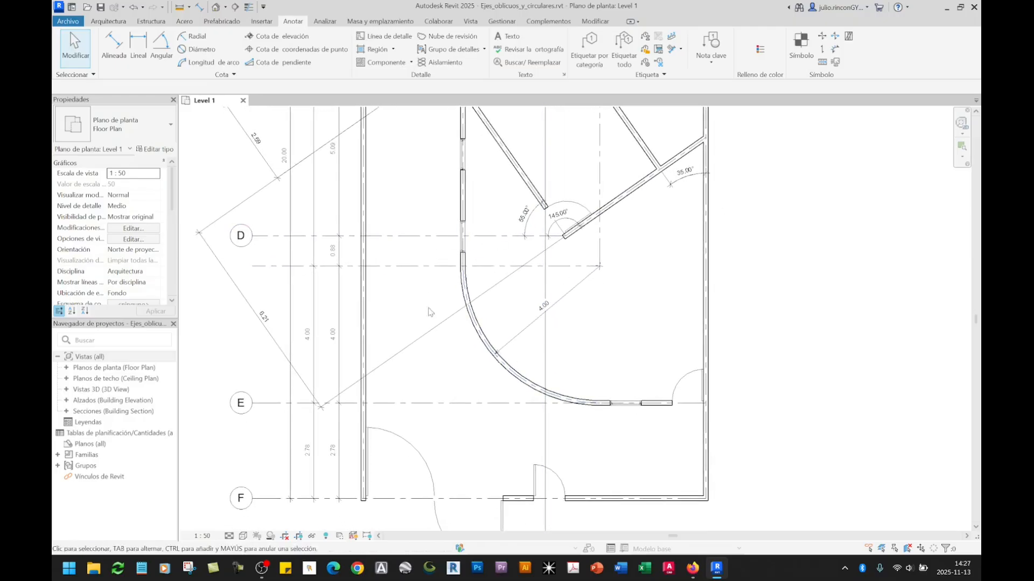
{"action": "scroll", "coordinate": [576, 364], "scroll_direction": "up", "scroll_amount": 2}
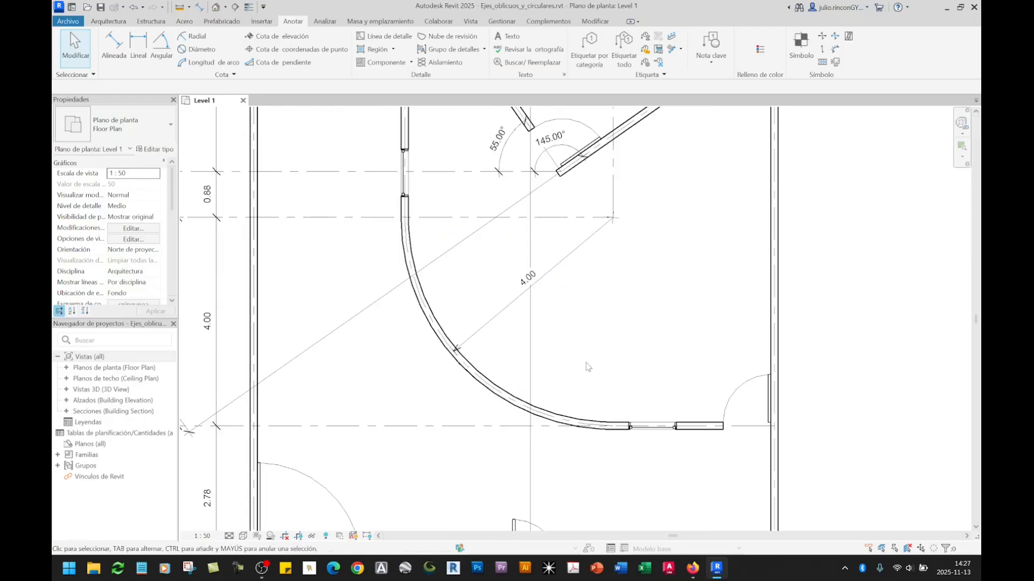
{"action": "scroll", "coordinate": [592, 377], "scroll_direction": "up", "scroll_amount": 1}
{"action": "scroll", "coordinate": [476, 350], "scroll_direction": "up", "scroll_amount": 3}
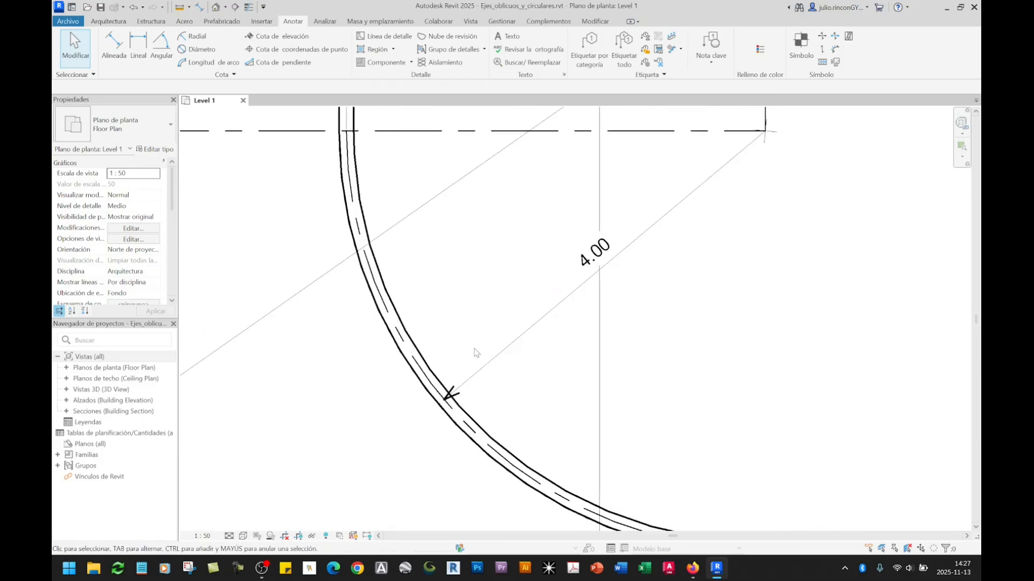
{"action": "scroll", "coordinate": [476, 351], "scroll_direction": "down", "scroll_amount": 3}
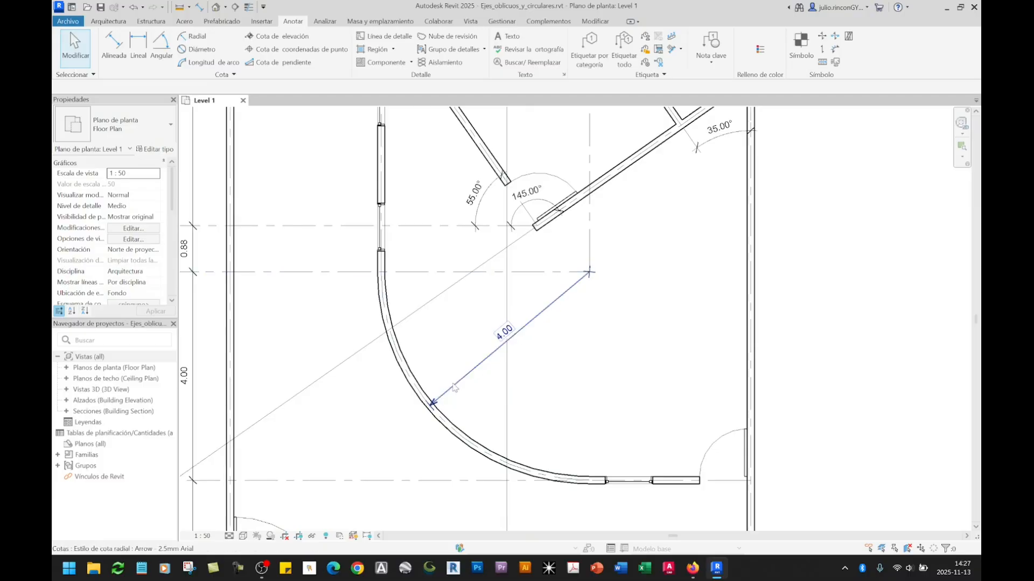
{"action": "scroll", "coordinate": [592, 286], "scroll_direction": "up", "scroll_amount": 1}
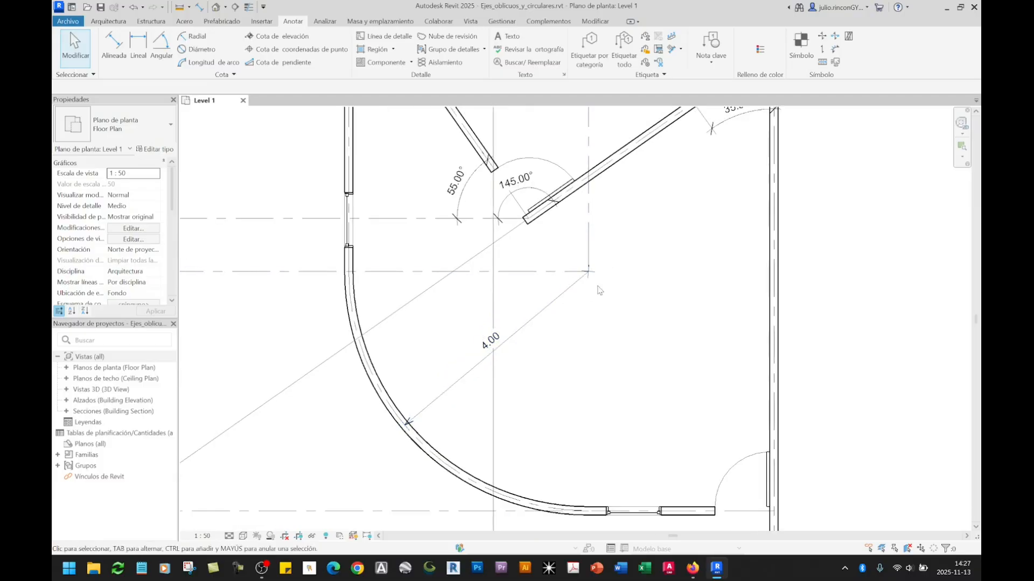
Examine the two axis lines through the curved wall's centre, following the vertical one up to the horizontal dimension rows.
{"action": "middle_click_drag", "start_coordinate": [577, 319], "coordinate": [549, 441]}
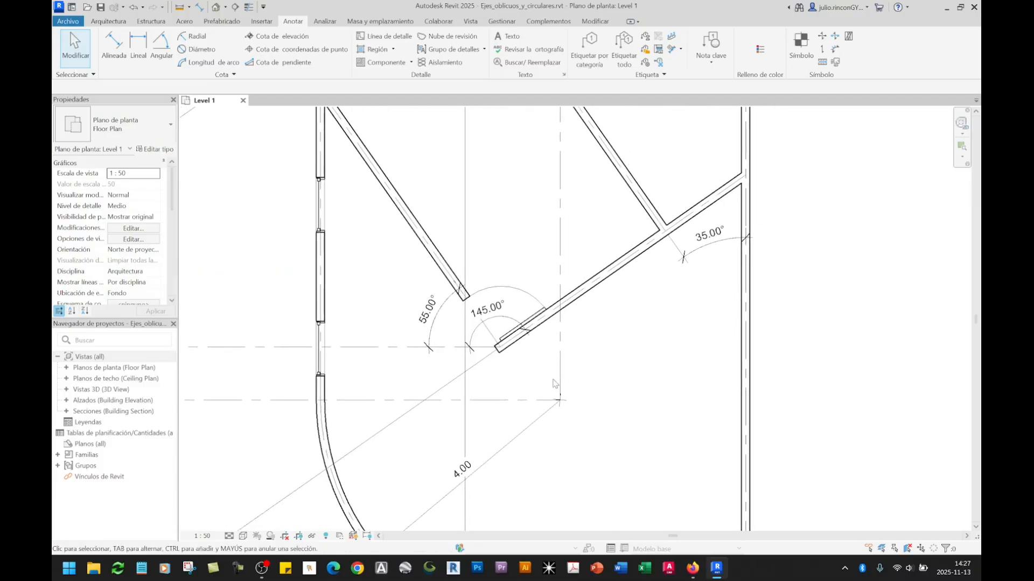
{"action": "left_click", "coordinate": [560, 373]}
{"action": "left_click", "coordinate": [503, 404]}
{"action": "left_click", "coordinate": [501, 401]}
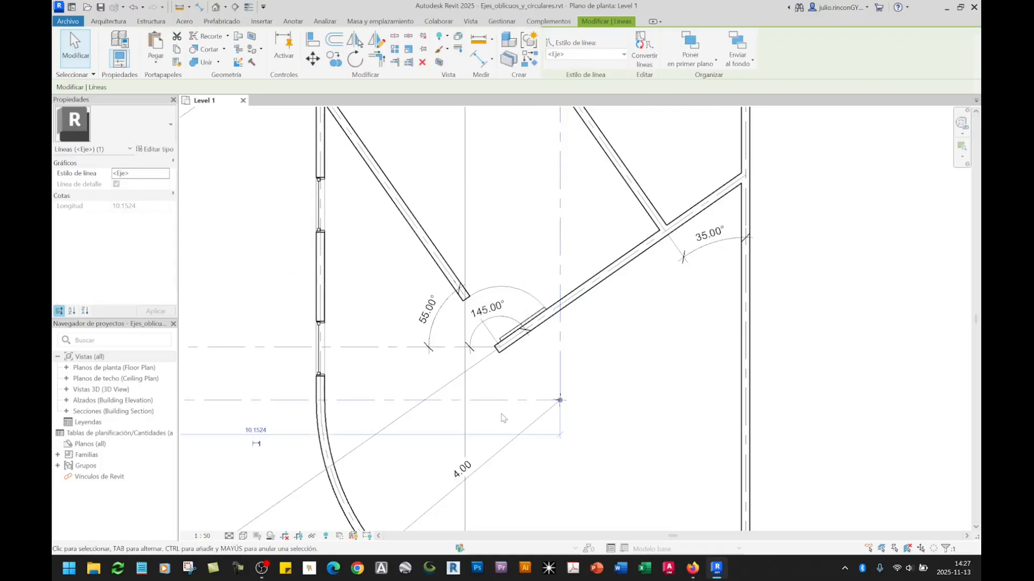
{"action": "scroll", "coordinate": [567, 434], "scroll_direction": "down", "scroll_amount": 3}
{"action": "left_click", "coordinate": [595, 296]}
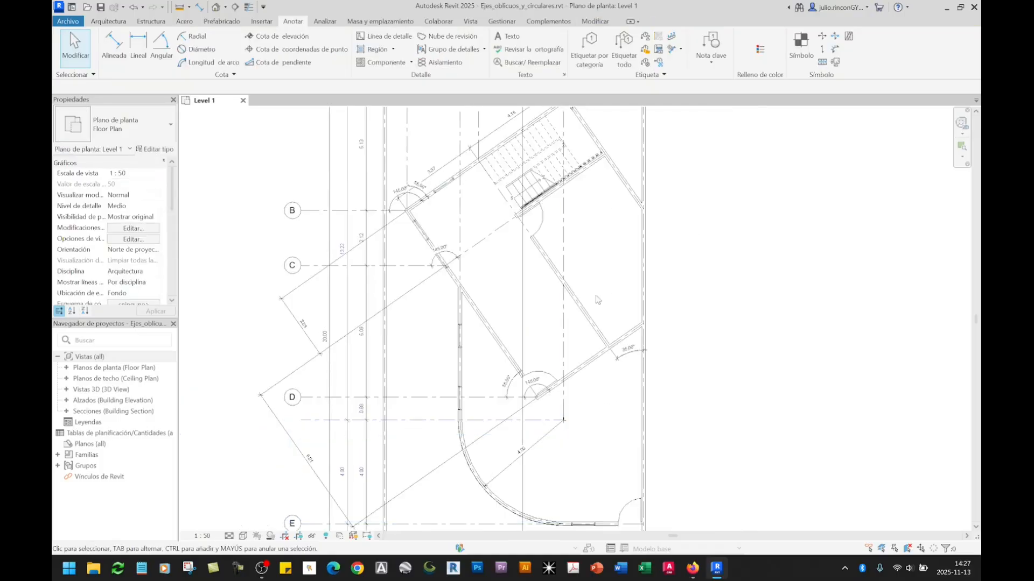
{"action": "middle_click_drag", "start_coordinate": [599, 281], "coordinate": [594, 485]}
{"action": "scroll", "coordinate": [553, 265], "scroll_direction": "up", "scroll_amount": 4}
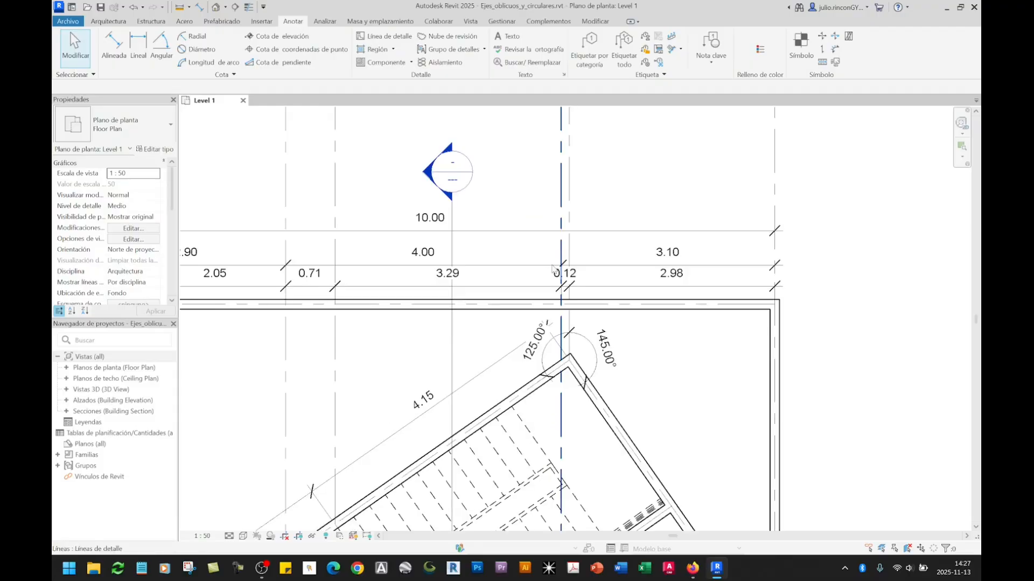
{"action": "scroll", "coordinate": [580, 260], "scroll_direction": "down", "scroll_amount": 2}
{"action": "middle_click_drag", "start_coordinate": [578, 432], "coordinate": [595, 81]}
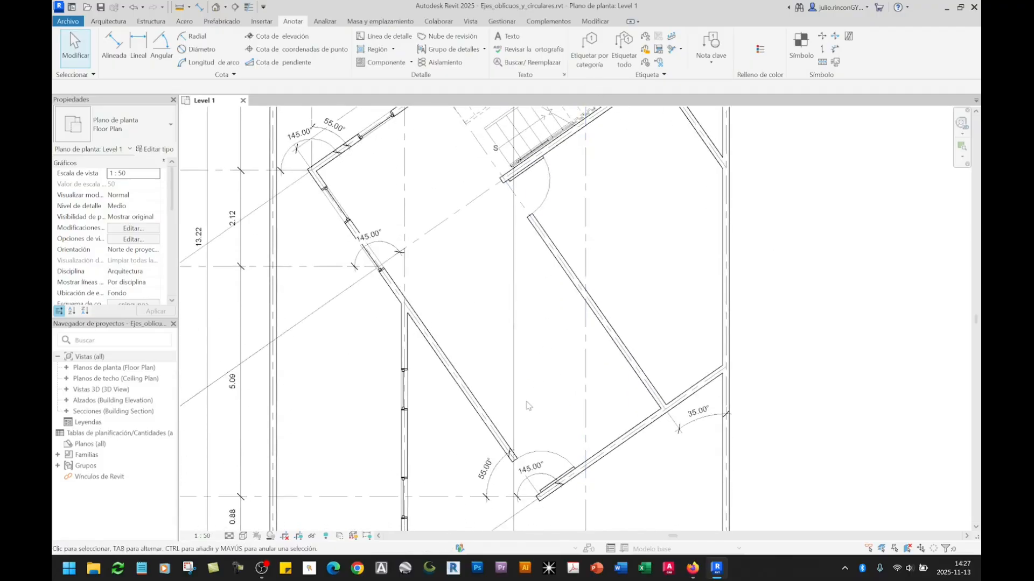
Review the overall dimensioned plan, including the angles at grid D and the curved wall's radius.
{"action": "middle_click_drag", "start_coordinate": [528, 406], "coordinate": [610, 123]}
{"action": "scroll", "coordinate": [501, 259], "scroll_direction": "down", "scroll_amount": 5}
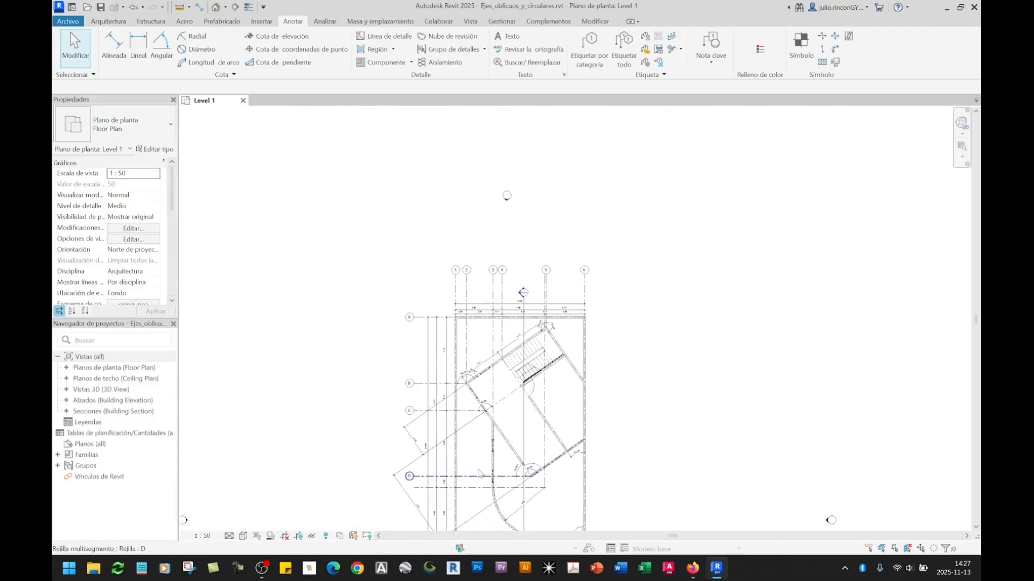
{"action": "scroll", "coordinate": [455, 336], "scroll_direction": "up", "scroll_amount": 2}
{"action": "middle_click_drag", "start_coordinate": [453, 328], "coordinate": [451, 141]}
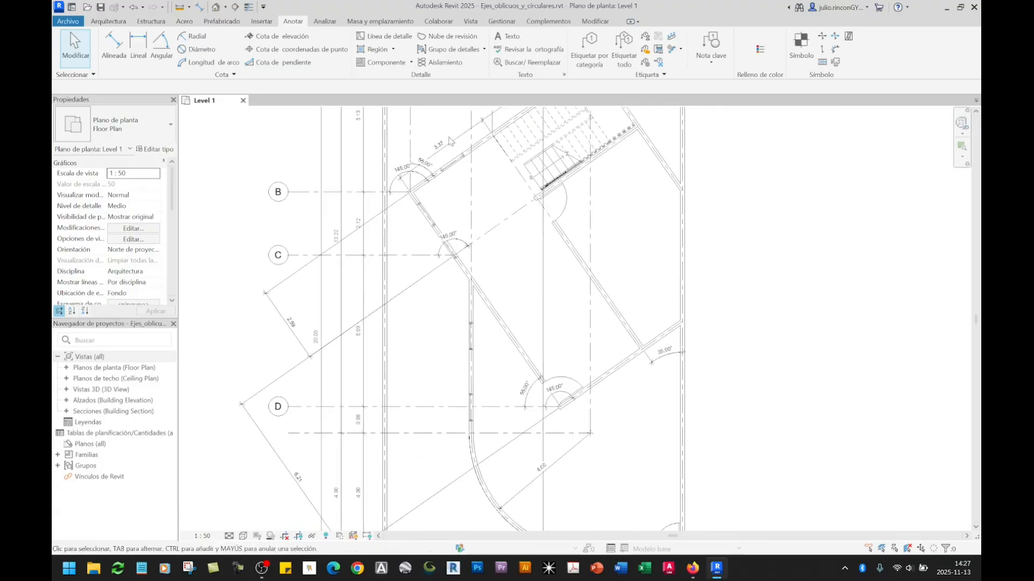
{"action": "scroll", "coordinate": [576, 486], "scroll_direction": "up", "scroll_amount": 3}
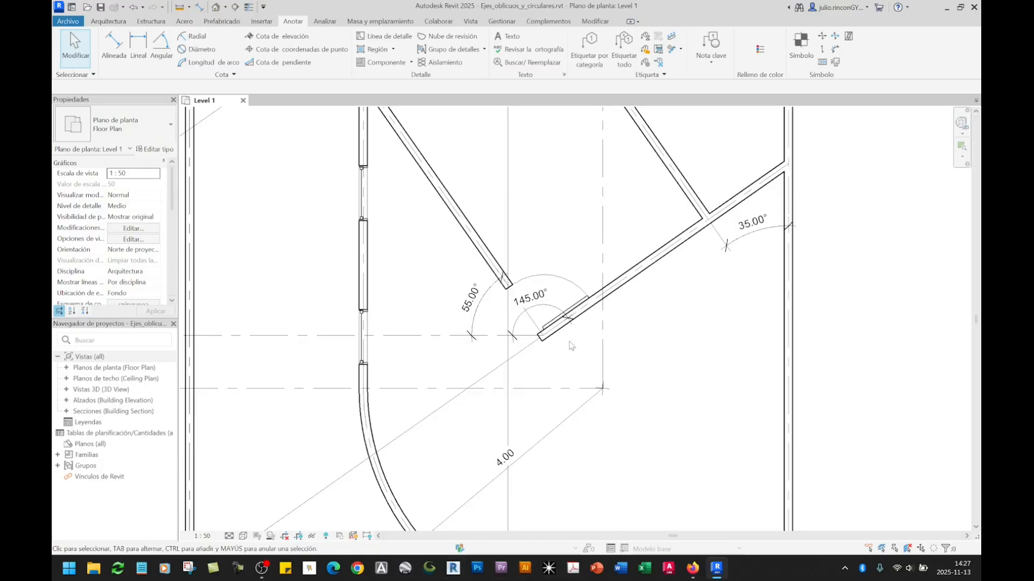
{"action": "middle_click_drag", "start_coordinate": [603, 383], "coordinate": [626, 267]}
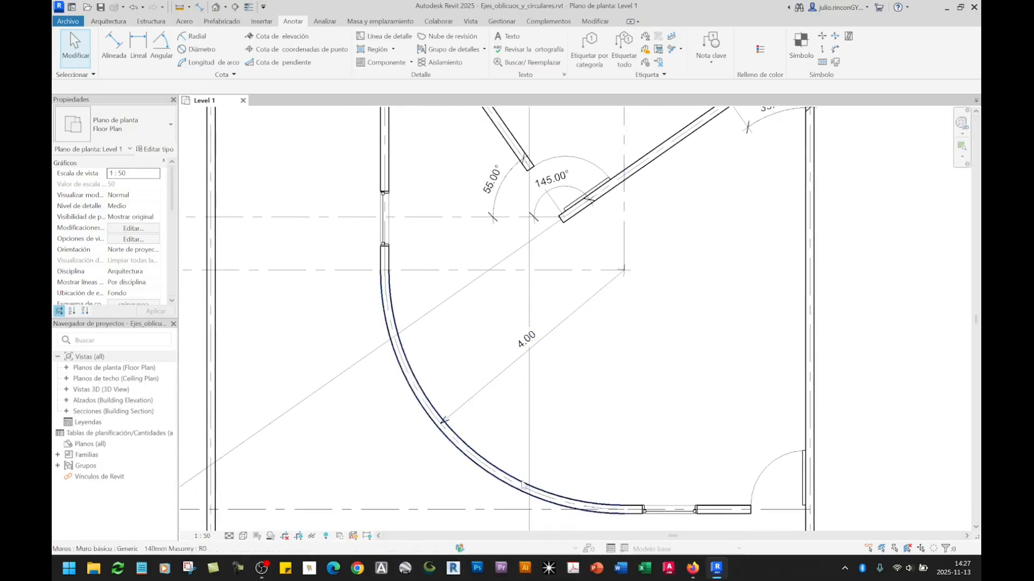
{"action": "middle_click_drag", "start_coordinate": [588, 418], "coordinate": [558, 325]}
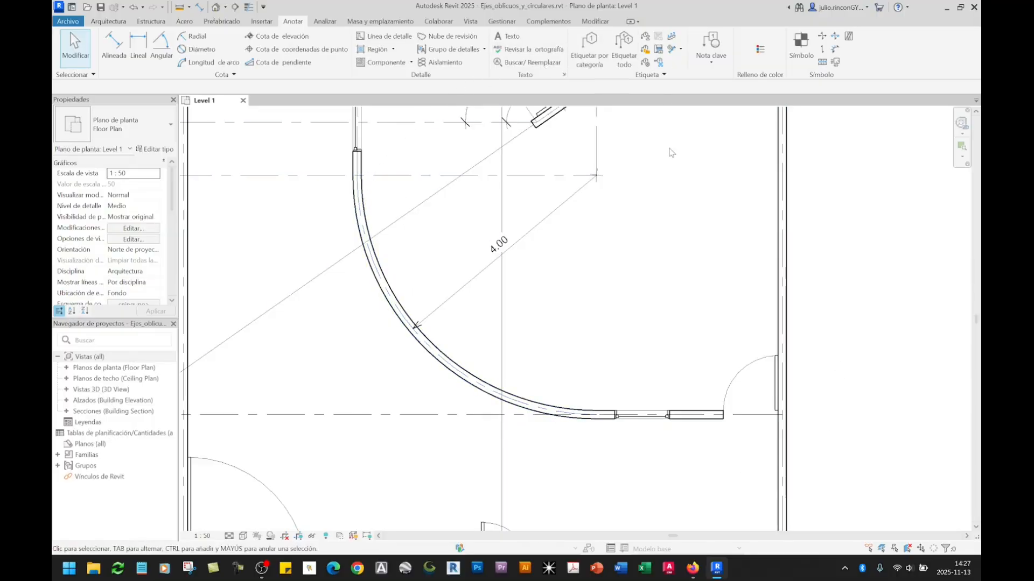
Begin an arc length dimension on the curved wall's outer face, referencing the wall end where the arc meets the straight wall on grid E.
{"action": "middle_click_drag", "start_coordinate": [586, 168], "coordinate": [576, 207]}
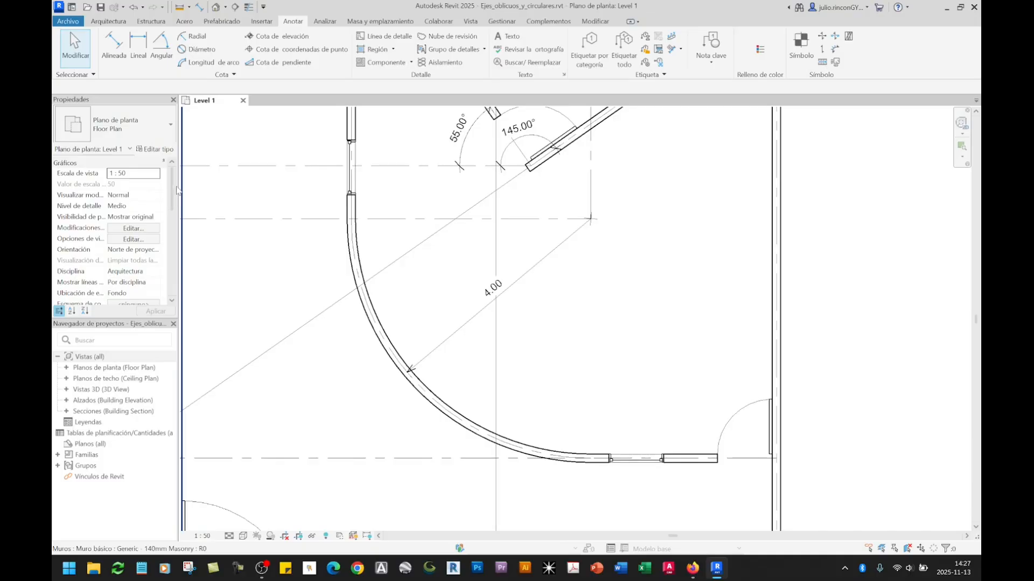
{"action": "left_click", "coordinate": [213, 63]}
{"action": "middle_click_drag", "start_coordinate": [425, 428], "coordinate": [517, 396]}
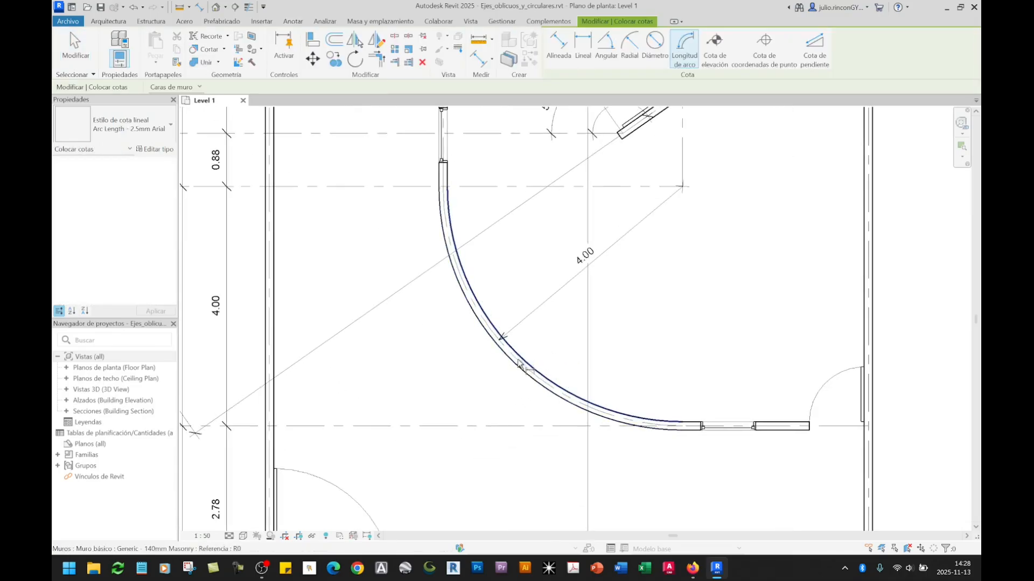
{"action": "scroll", "coordinate": [514, 358], "scroll_direction": "up", "scroll_amount": 3}
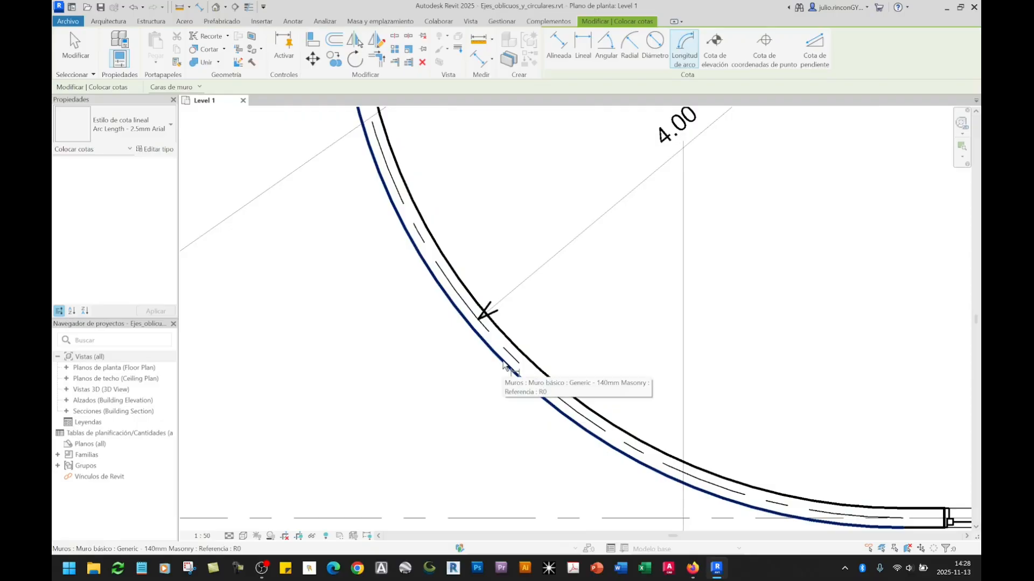
{"action": "left_click", "coordinate": [501, 363]}
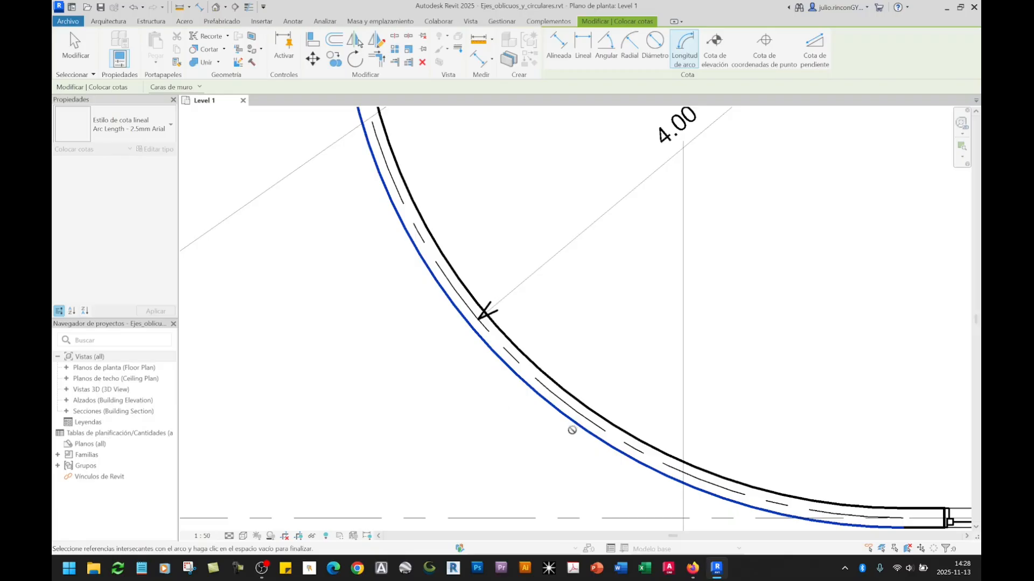
{"action": "middle_click_drag", "start_coordinate": [572, 431], "coordinate": [372, 262]}
{"action": "scroll", "coordinate": [681, 318], "scroll_direction": "up", "scroll_amount": 2}
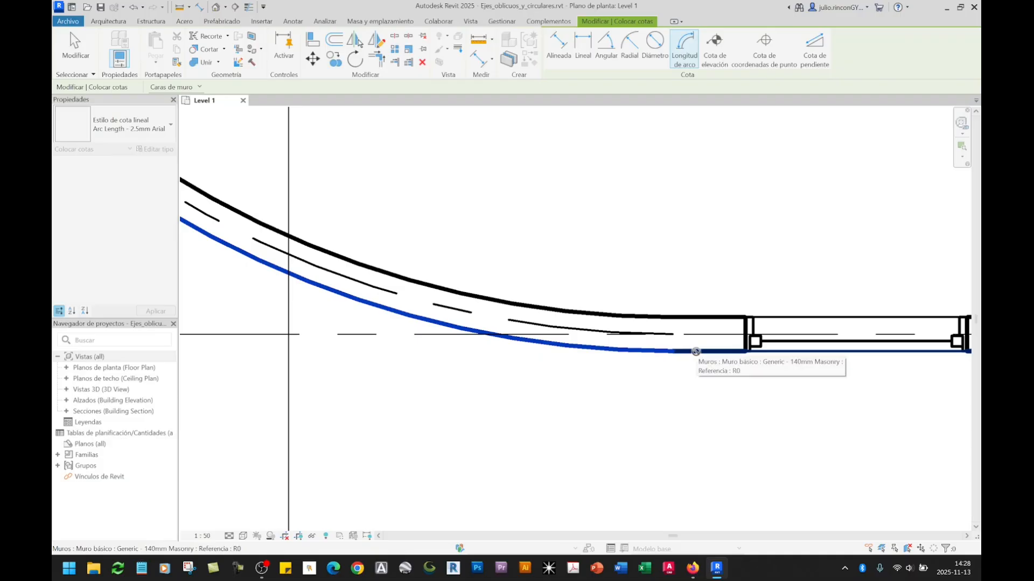
{"action": "scroll", "coordinate": [684, 353], "scroll_direction": "up", "scroll_amount": 2}
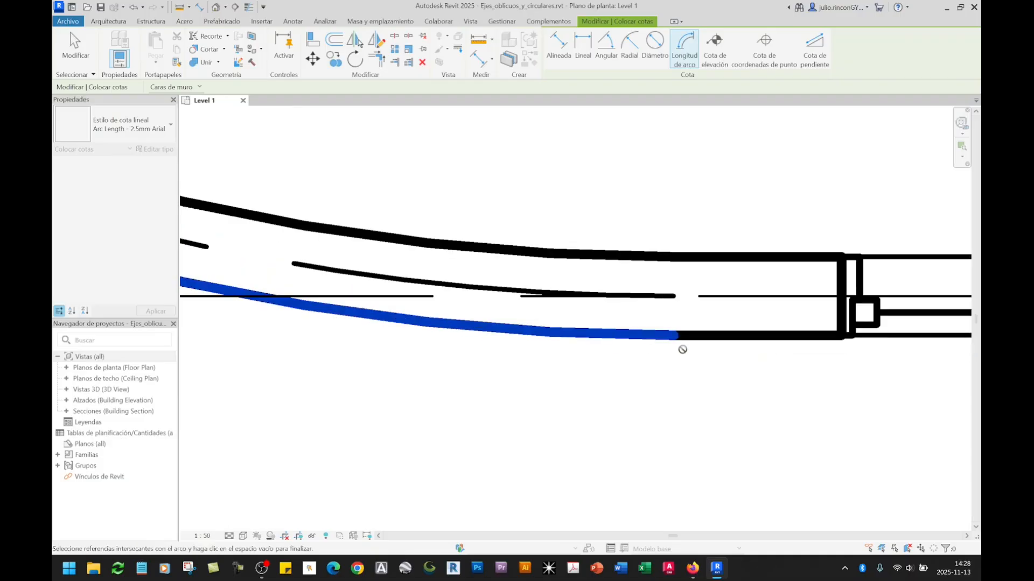
{"action": "key", "text": "Tab"}
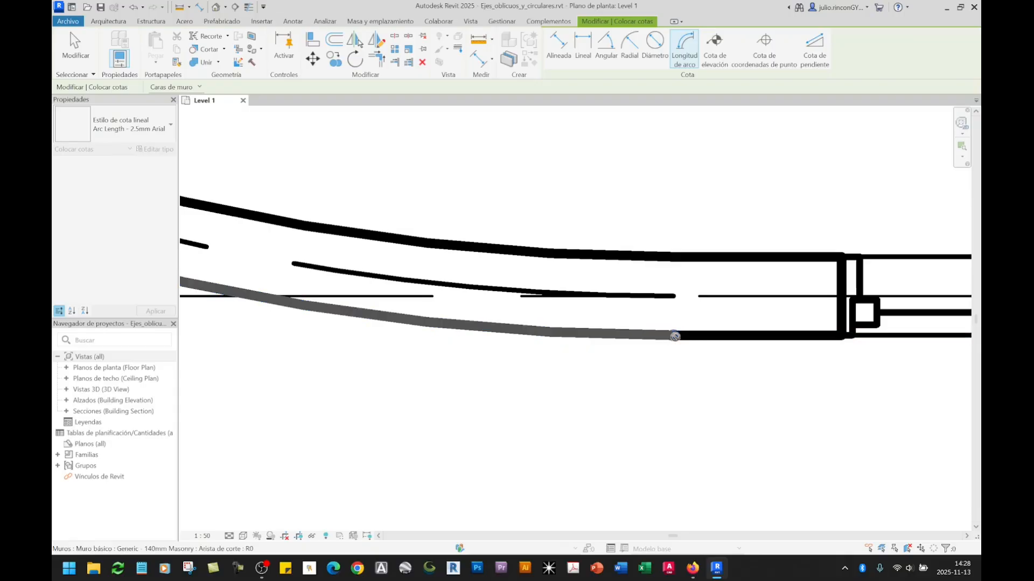
{"action": "left_click", "coordinate": [677, 340]}
Reference the arc's other end, where it meets the vertical wall below grid D, and place the arc length dimension outside the curved wall.
{"action": "scroll", "coordinate": [676, 387], "scroll_direction": "down", "scroll_amount": 5}
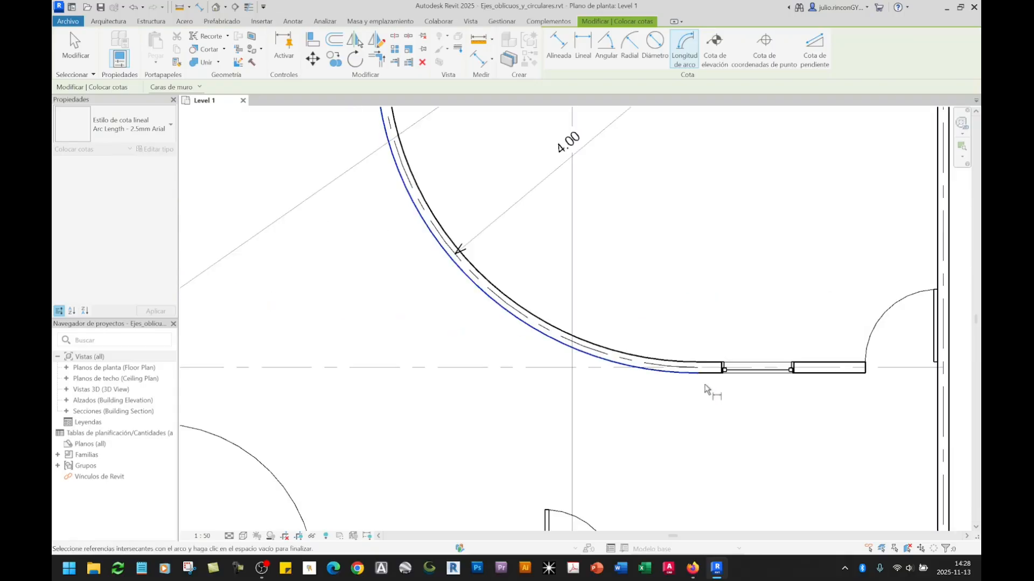
{"action": "scroll", "coordinate": [647, 328], "scroll_direction": "up", "scroll_amount": 2}
{"action": "scroll", "coordinate": [647, 328], "scroll_direction": "up", "scroll_amount": 6}
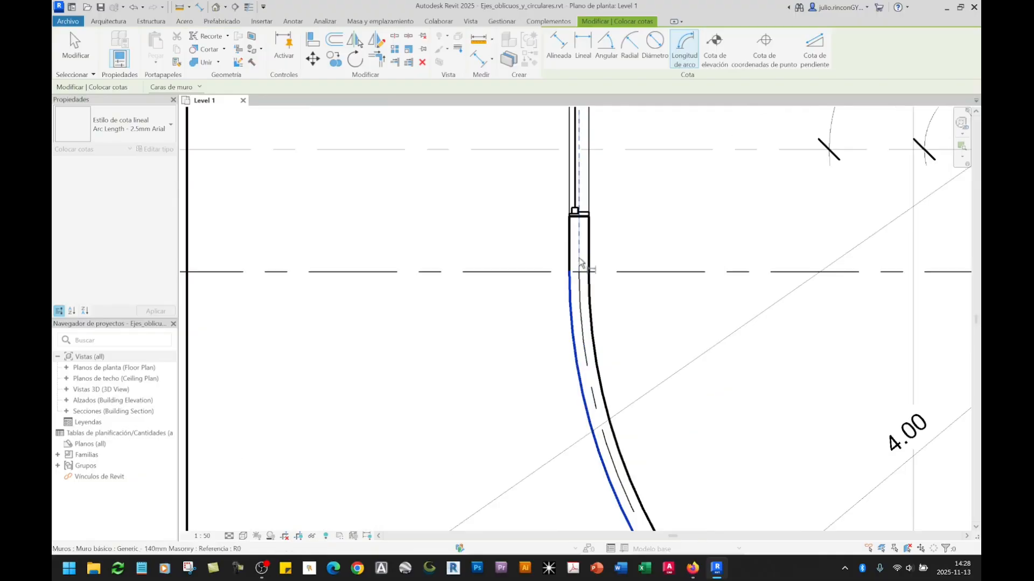
{"action": "scroll", "coordinate": [571, 289], "scroll_direction": "up", "scroll_amount": 2}
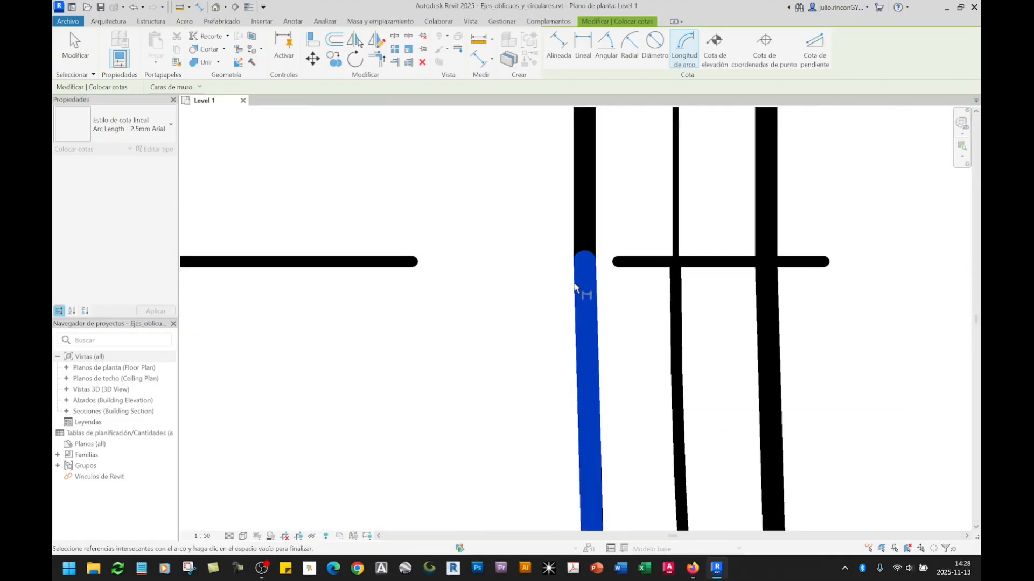
{"action": "key", "text": "Tab"}
{"action": "key", "text": "Tab"}
{"action": "key", "text": "Tab"}
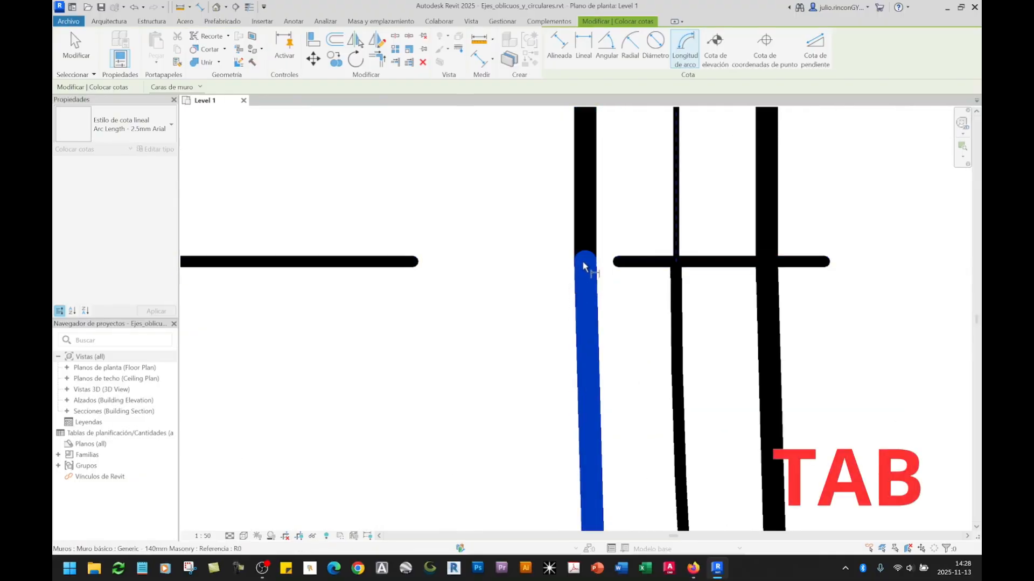
{"action": "key", "text": "Tab"}
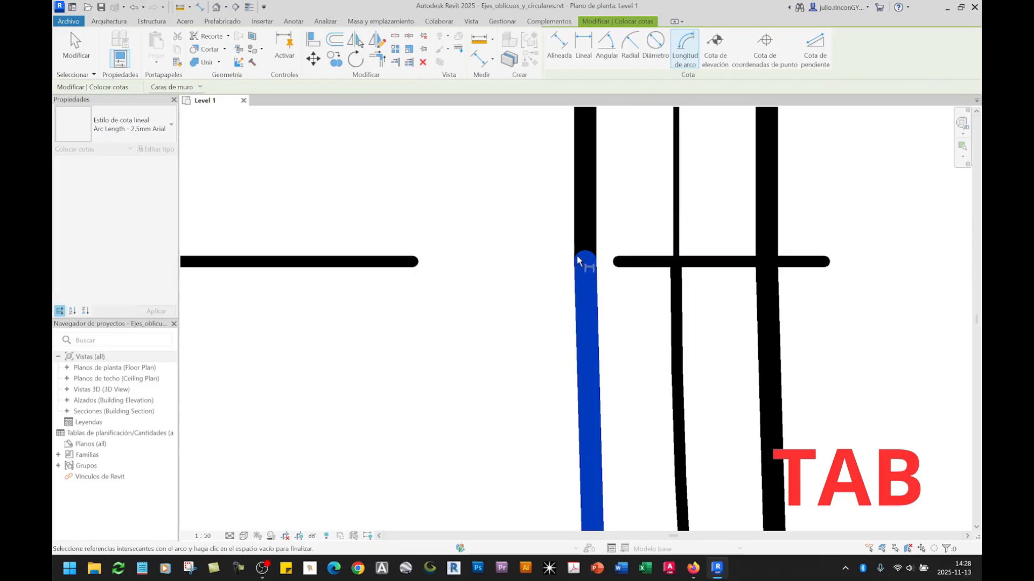
{"action": "key", "text": "Tab"}
{"action": "key", "text": "Tab"}
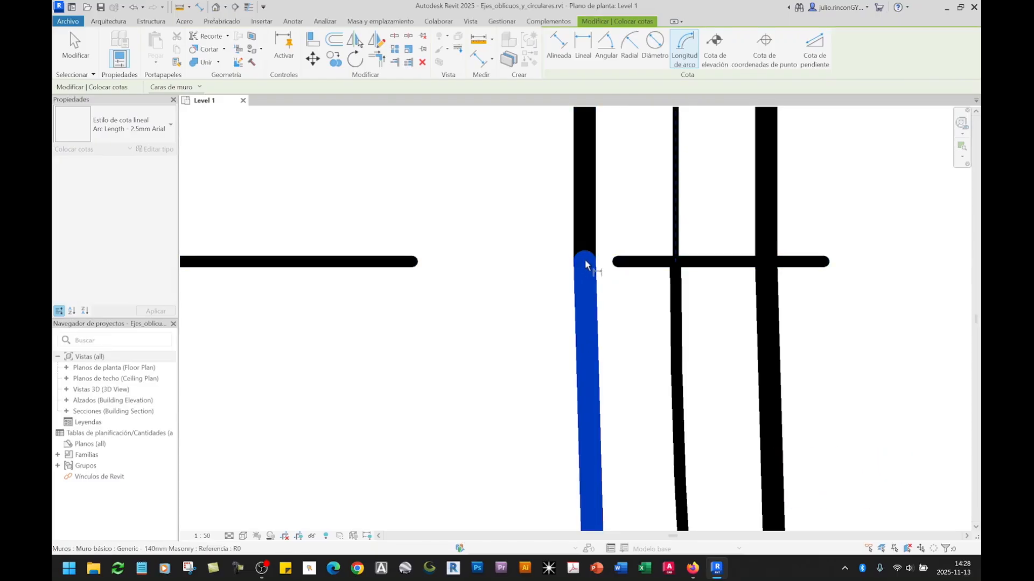
{"action": "scroll", "coordinate": [584, 259], "scroll_direction": "down", "scroll_amount": 2}
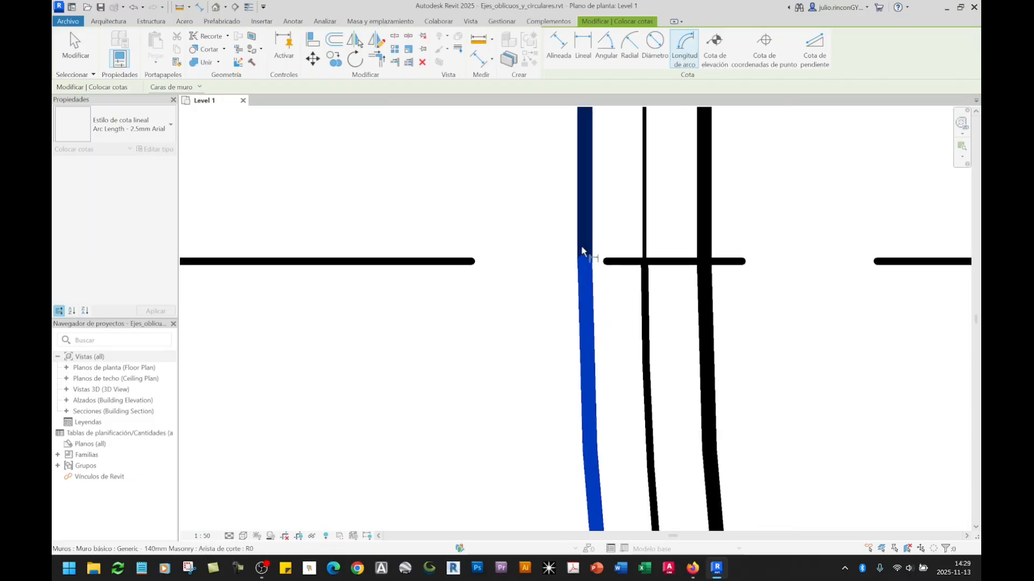
{"action": "left_click", "coordinate": [580, 245]}
{"action": "scroll", "coordinate": [470, 333], "scroll_direction": "down", "scroll_amount": 4}
{"action": "middle_click_drag", "start_coordinate": [470, 372], "coordinate": [526, 237]}
{"action": "middle_click_drag", "start_coordinate": [575, 354], "coordinate": [523, 292]}
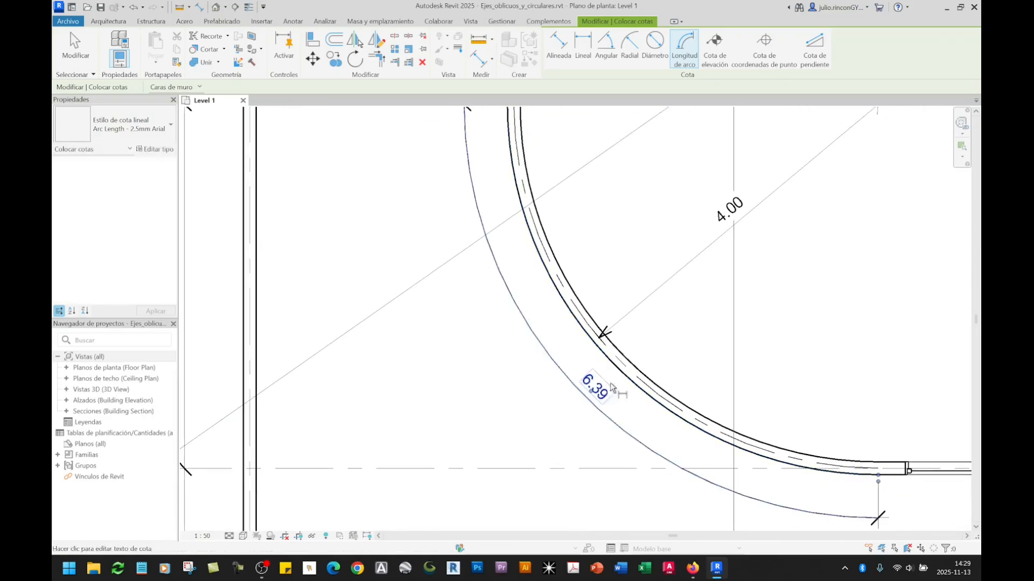
{"action": "middle_click_drag", "start_coordinate": [597, 387], "coordinate": [430, 343]}
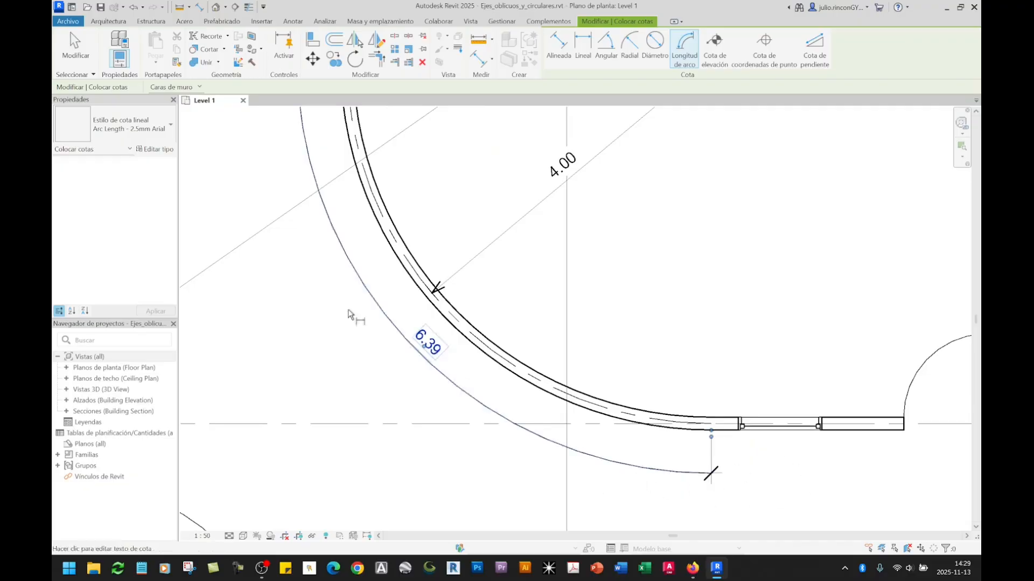
{"action": "scroll", "coordinate": [517, 389], "scroll_direction": "down", "scroll_amount": 3}
{"action": "middle_click_drag", "start_coordinate": [517, 388], "coordinate": [518, 401]}
{"action": "scroll", "coordinate": [518, 401], "scroll_direction": "up", "scroll_amount": 2}
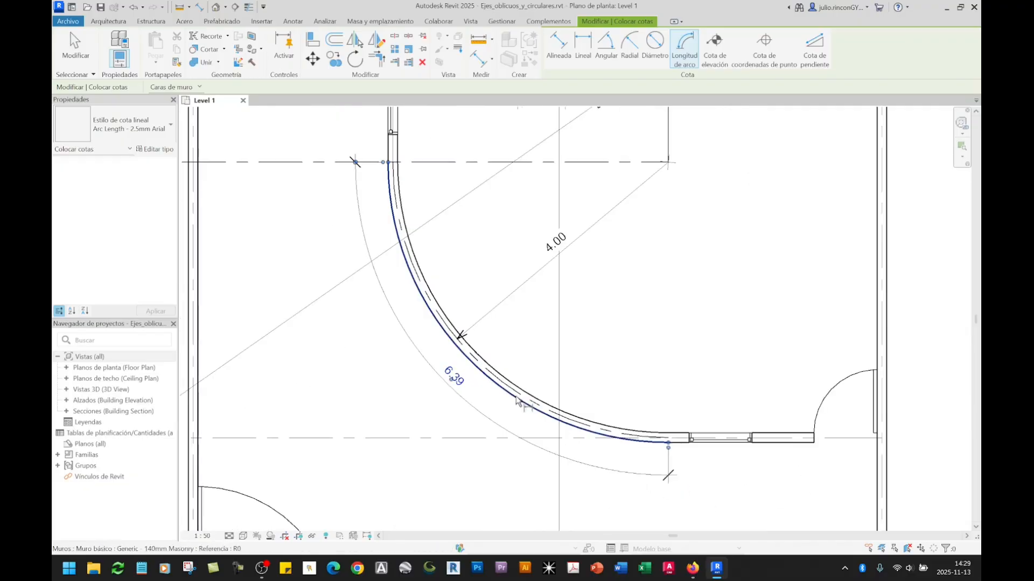
Add an aligned dimension from the curved wall's end on grid E to the wall axis on grid 6, level with the arc length dimension's end.
{"action": "middle_click_drag", "start_coordinate": [694, 475], "coordinate": [556, 411]}
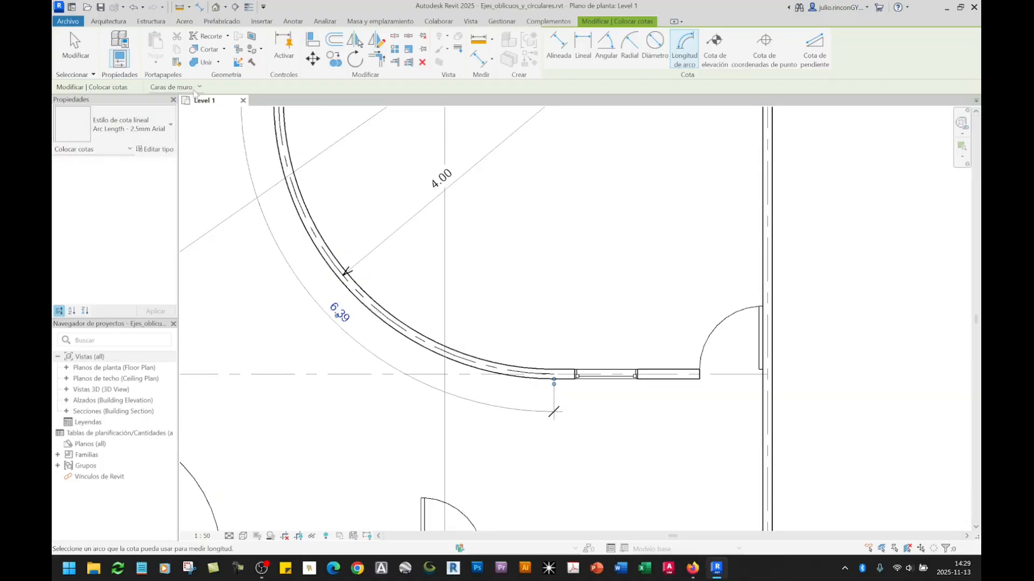
{"action": "left_click", "coordinate": [558, 46]}
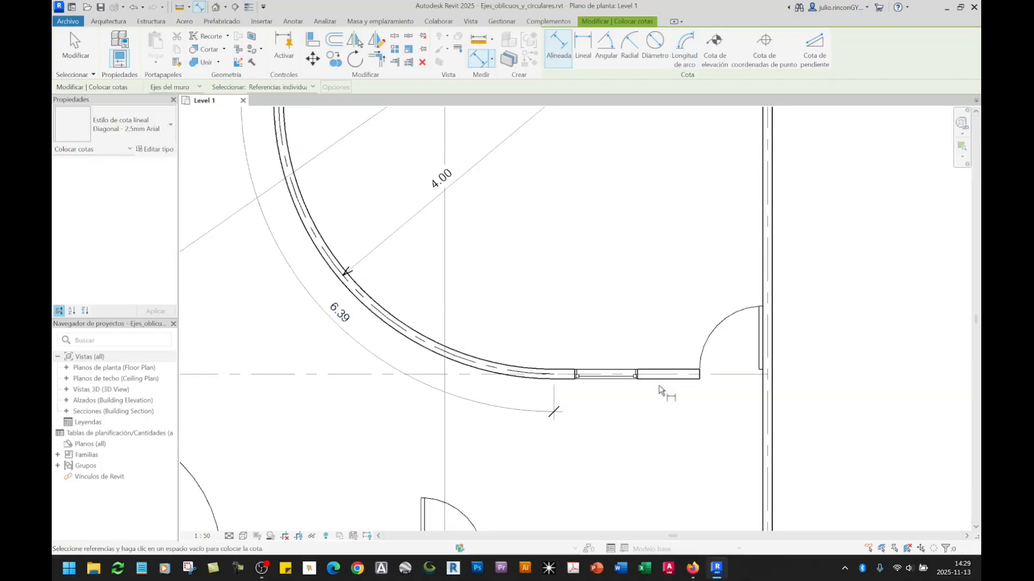
{"action": "scroll", "coordinate": [571, 393], "scroll_direction": "up", "scroll_amount": 5}
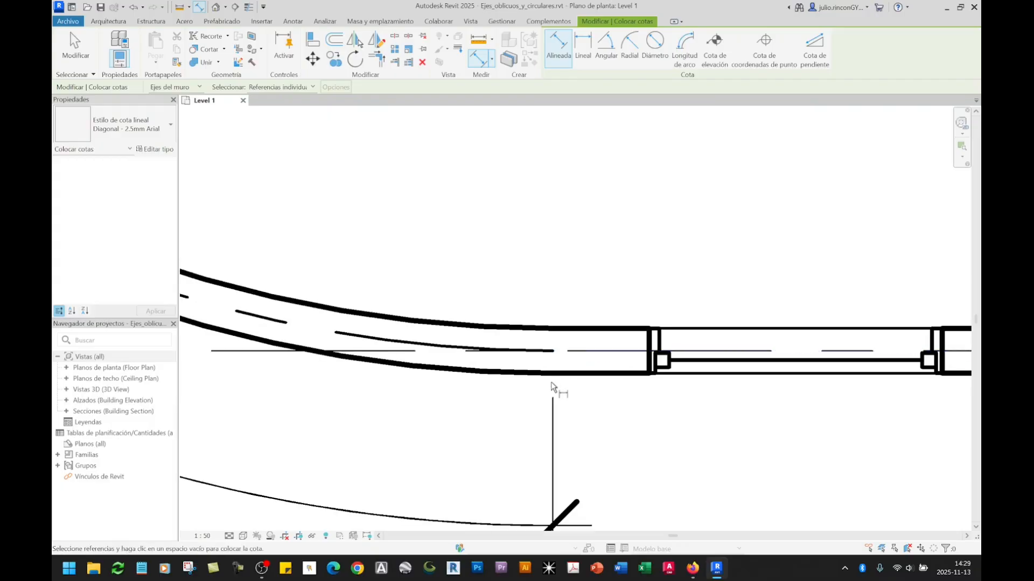
{"action": "scroll", "coordinate": [549, 380], "scroll_direction": "down", "scroll_amount": 4}
{"action": "scroll", "coordinate": [803, 410], "scroll_direction": "up", "scroll_amount": 2}
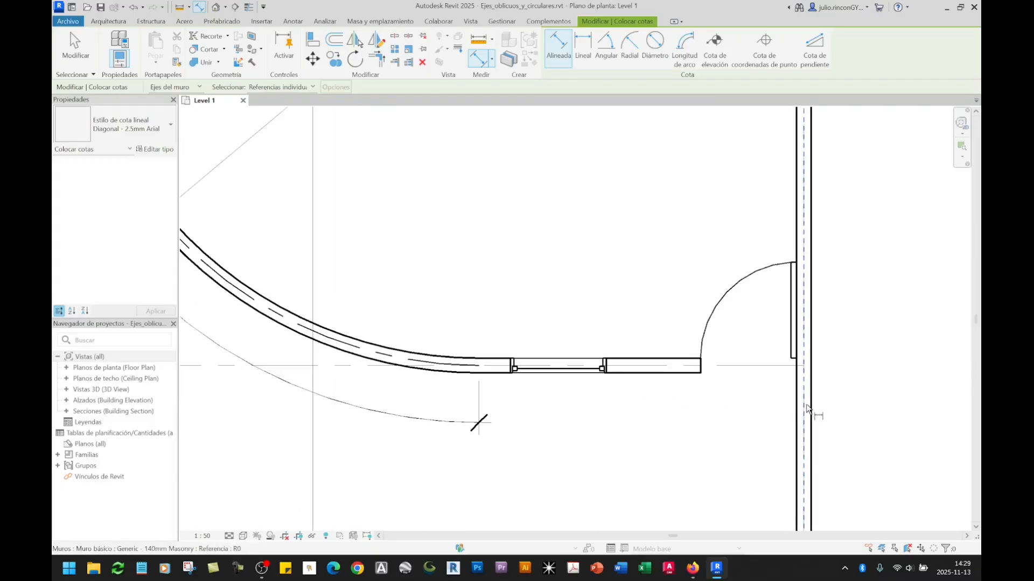
{"action": "scroll", "coordinate": [518, 386], "scroll_direction": "up", "scroll_amount": 2}
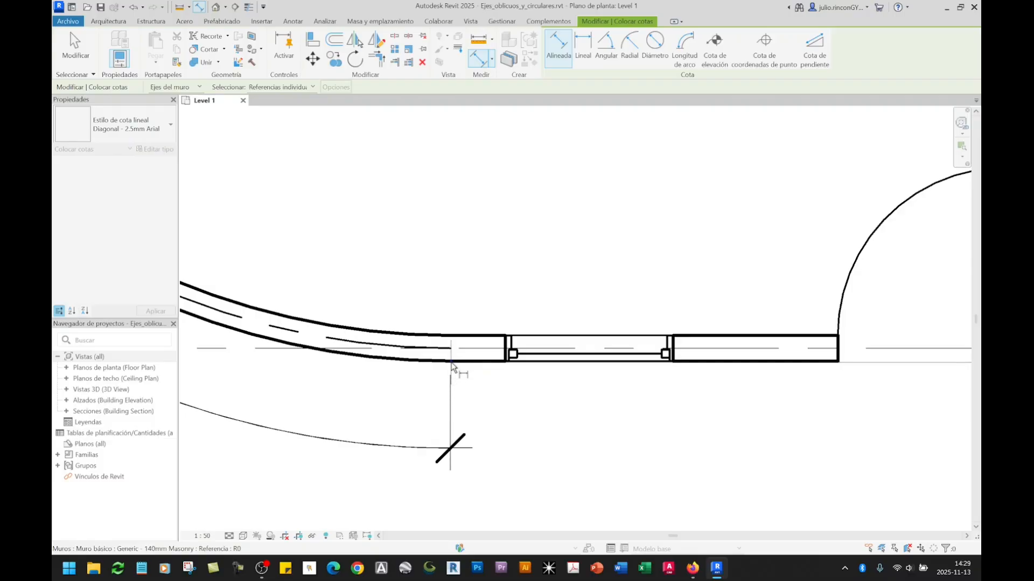
{"action": "left_click", "coordinate": [451, 365]}
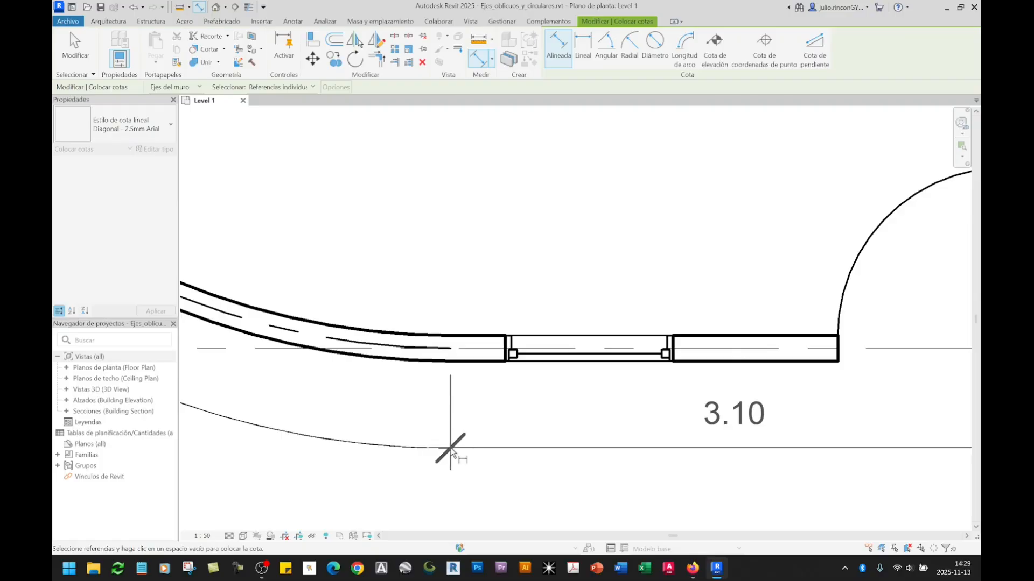
{"action": "left_click", "coordinate": [451, 450]}
{"action": "scroll", "coordinate": [452, 448], "scroll_direction": "down", "scroll_amount": 4}
{"action": "middle_click_drag", "start_coordinate": [421, 389], "coordinate": [531, 384]}
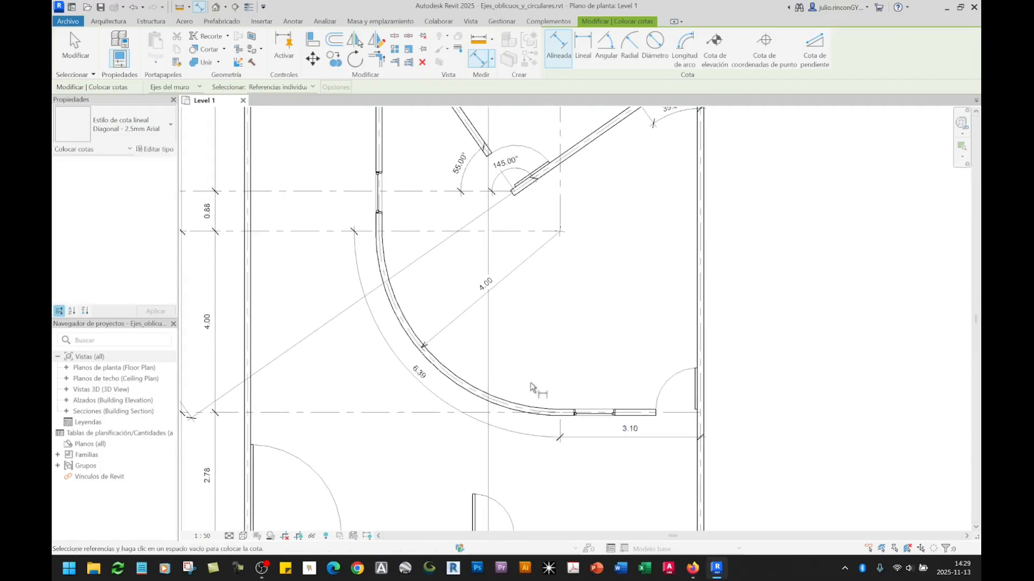
{"action": "key", "text": "Escape"}
{"action": "key", "text": "Escape"}
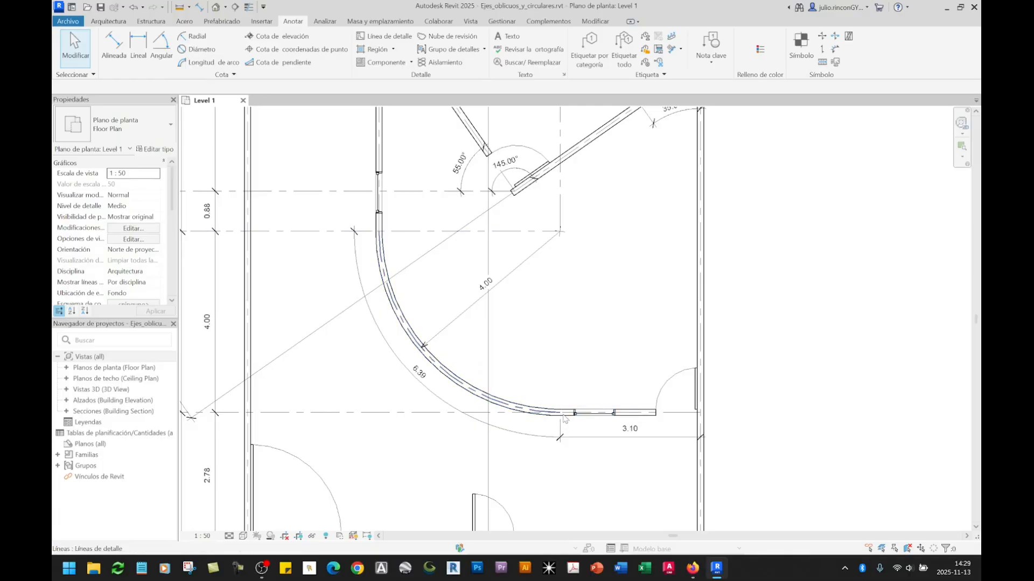
Review the dimensioned plan around the oblique walls and curved wall, including their angles, radius, arc length and the wall segment along grid E.
{"action": "middle_click_drag", "start_coordinate": [435, 288], "coordinate": [502, 485]}
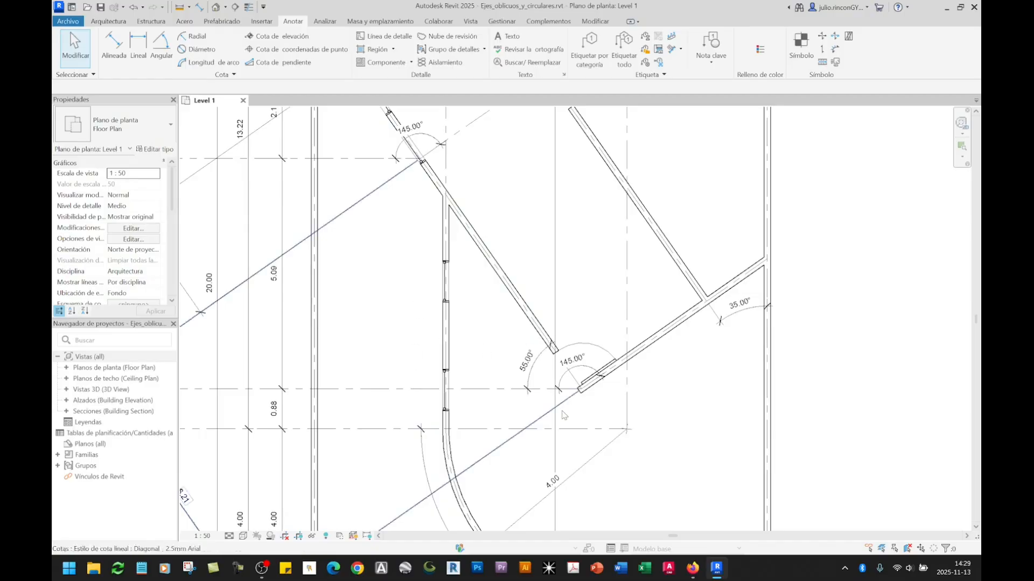
{"action": "middle_click_drag", "start_coordinate": [562, 413], "coordinate": [522, 240]}
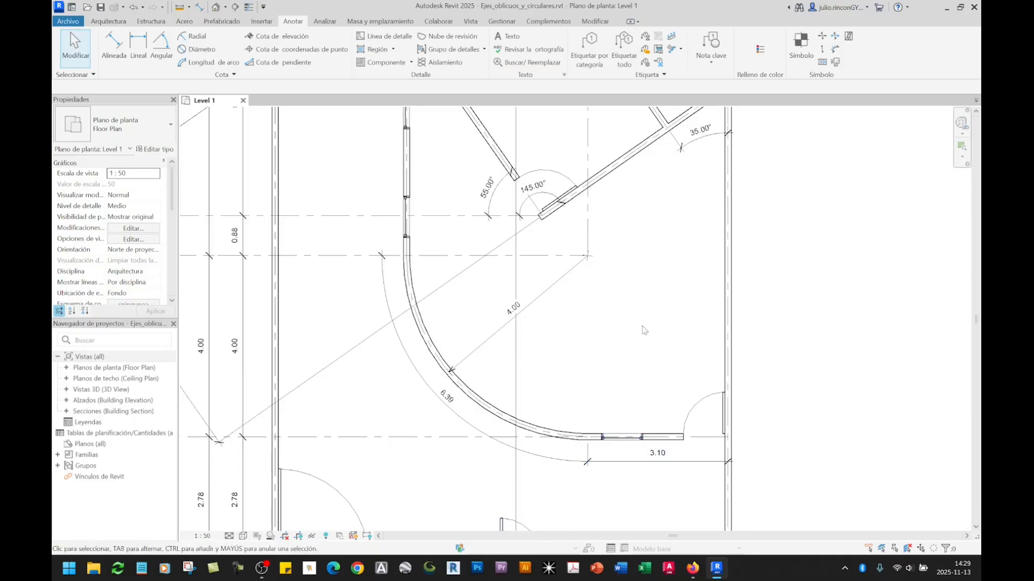
{"action": "scroll", "coordinate": [623, 349], "scroll_direction": "down", "scroll_amount": 2}
{"action": "scroll", "coordinate": [624, 345], "scroll_direction": "down", "scroll_amount": 2}
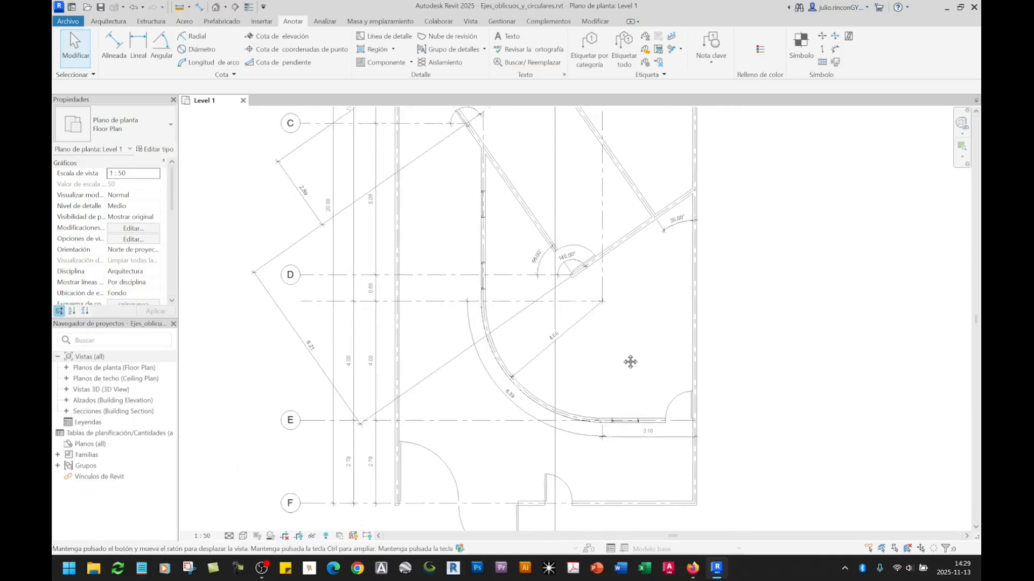
{"action": "scroll", "coordinate": [633, 345], "scroll_direction": "down", "scroll_amount": 2}
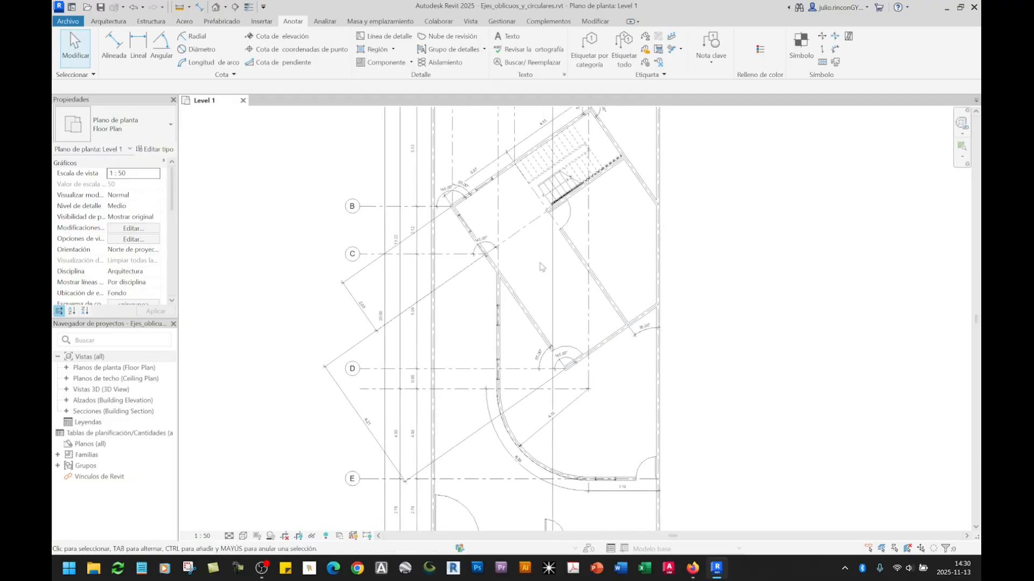
{"action": "scroll", "coordinate": [435, 240], "scroll_direction": "up", "scroll_amount": 3}
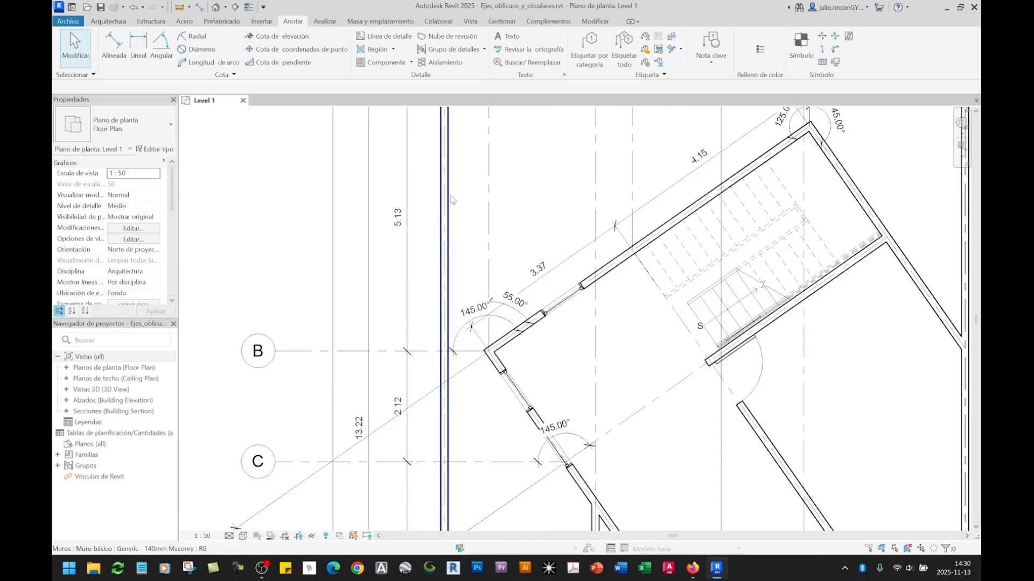
{"action": "middle_click_drag", "start_coordinate": [450, 197], "coordinate": [498, 373]}
{"action": "middle_click_drag", "start_coordinate": [545, 450], "coordinate": [447, 188]}
{"action": "middle_click_drag", "start_coordinate": [514, 395], "coordinate": [434, 281]}
{"action": "middle_click_drag", "start_coordinate": [651, 468], "coordinate": [574, 110]}
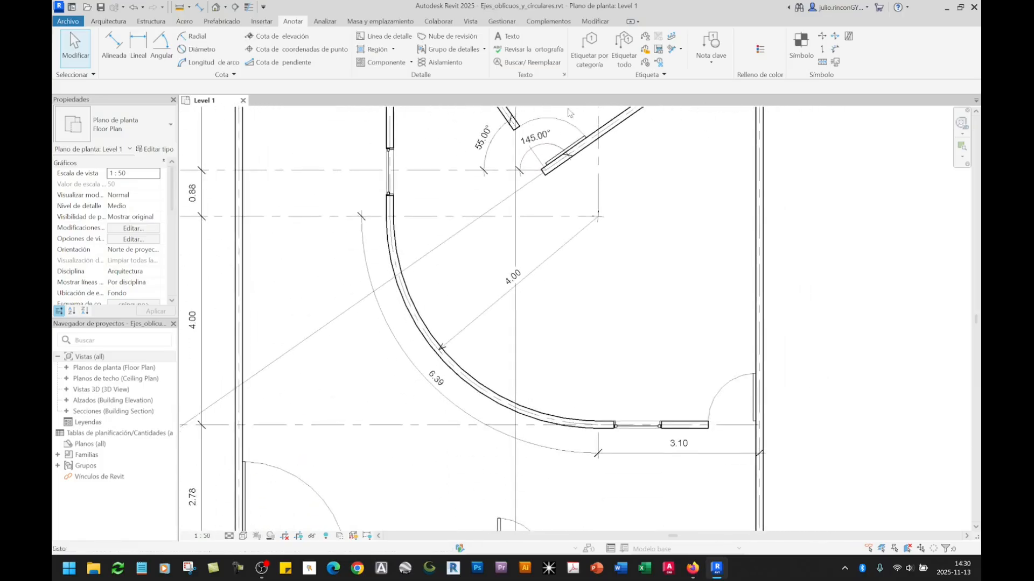
{"action": "scroll", "coordinate": [661, 418], "scroll_direction": "down", "scroll_amount": 1}
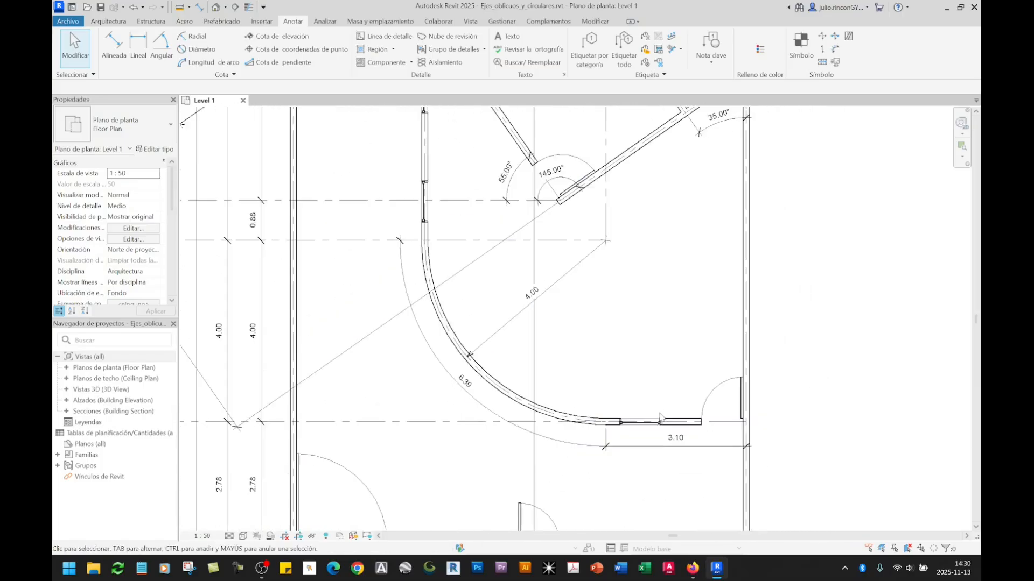
Open the building section view from its section marker above the floor plan, between grids 4 and 5.
{"action": "scroll", "coordinate": [661, 418], "scroll_direction": "down", "scroll_amount": 5}
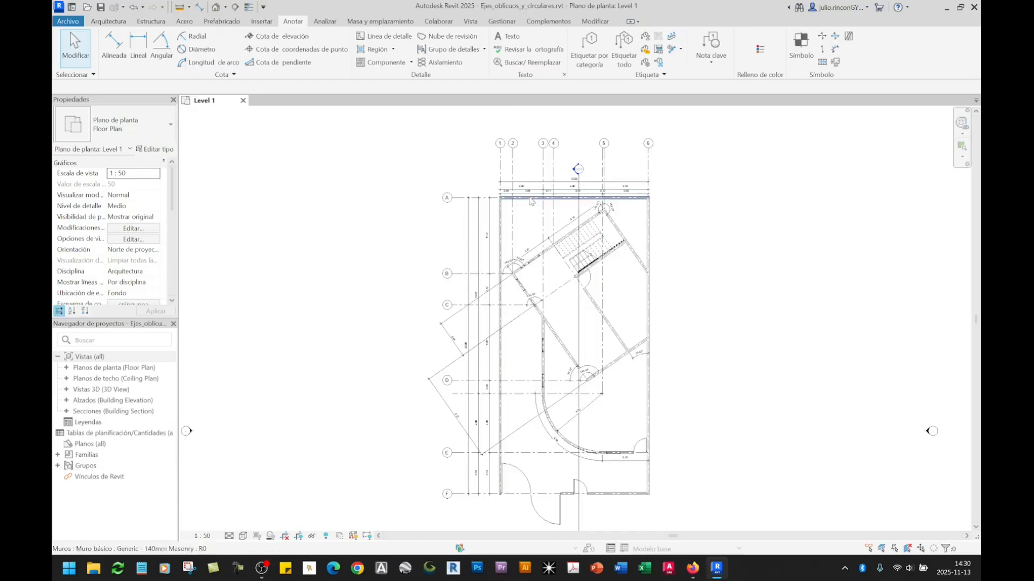
{"action": "scroll", "coordinate": [576, 168], "scroll_direction": "up", "scroll_amount": 6}
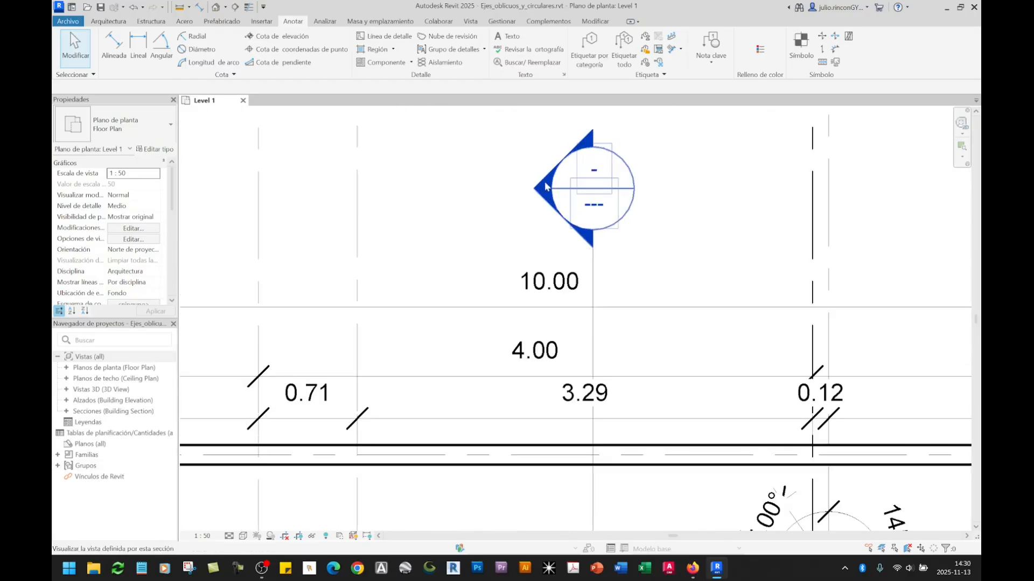
{"action": "double_click", "coordinate": [546, 187]}
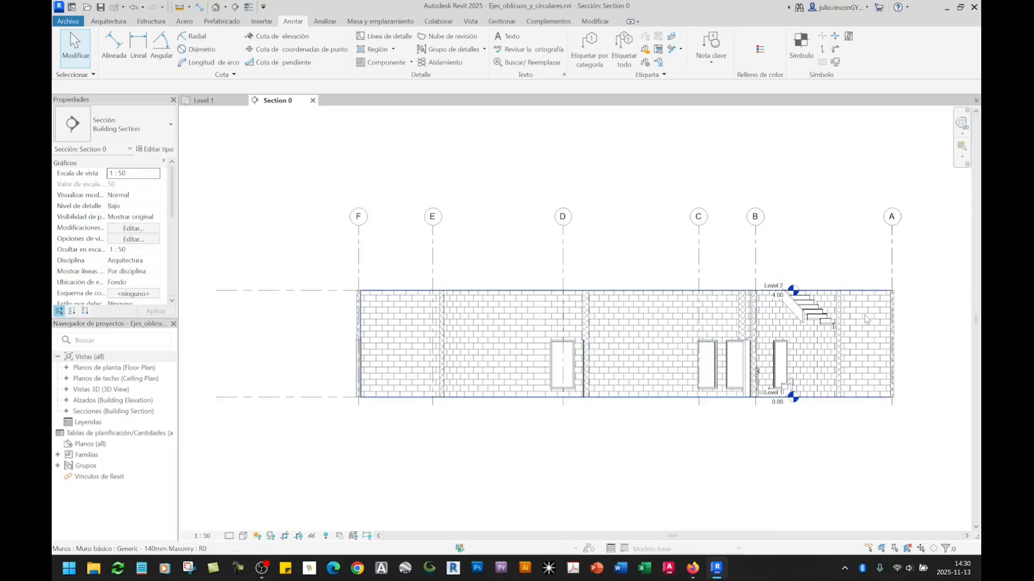
Show the level heads at the grid F end of Level 1 and Level 2, and extend their opposite ends past grid A.
{"action": "left_click", "coordinate": [277, 291]}
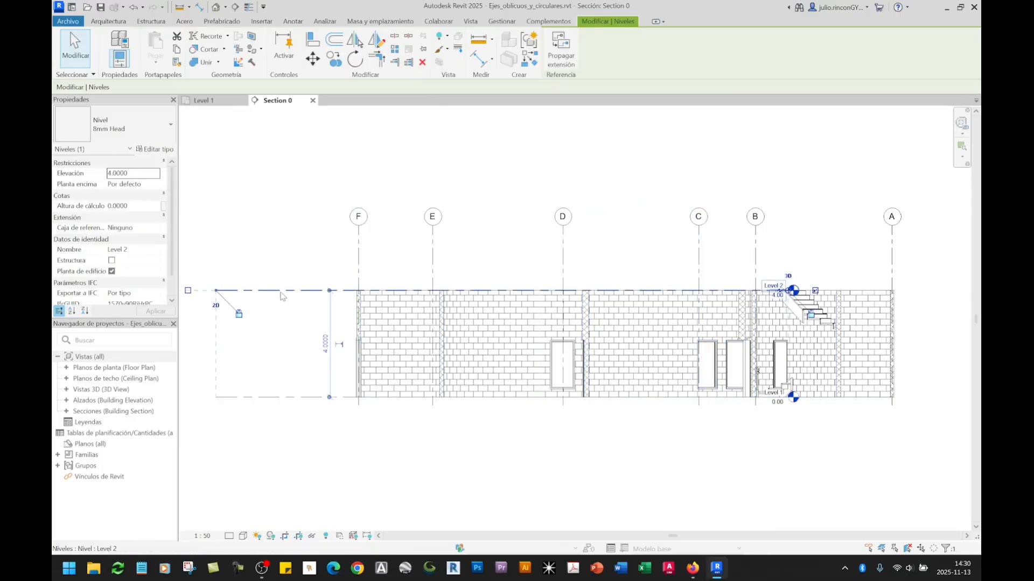
{"action": "left_click", "coordinate": [275, 398]}
{"action": "left_click", "coordinate": [308, 448]}
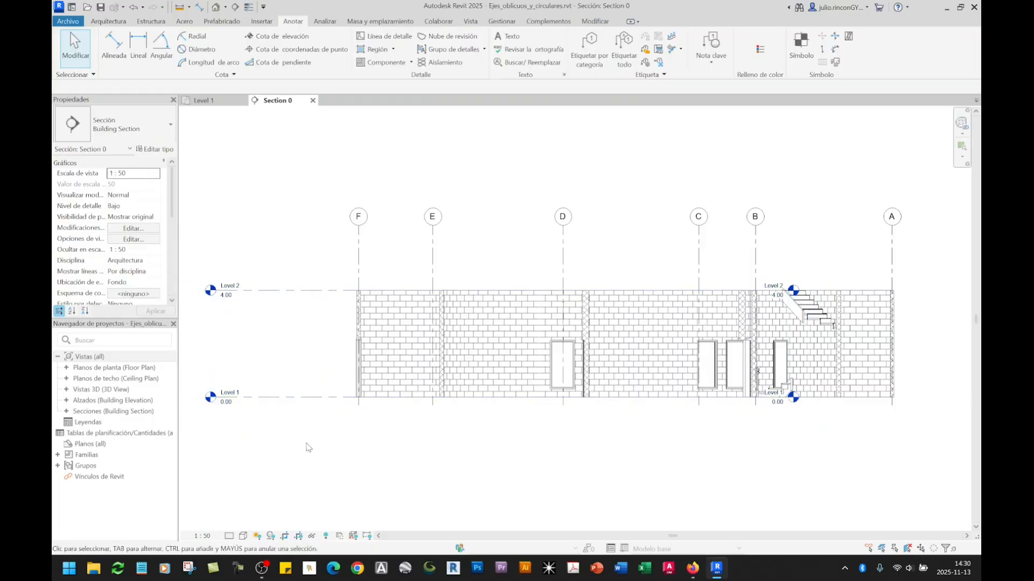
{"action": "left_click", "coordinate": [294, 397]}
{"action": "left_click_drag", "start_coordinate": [789, 401], "coordinate": [934, 410]}
{"action": "key", "text": "Escape"}
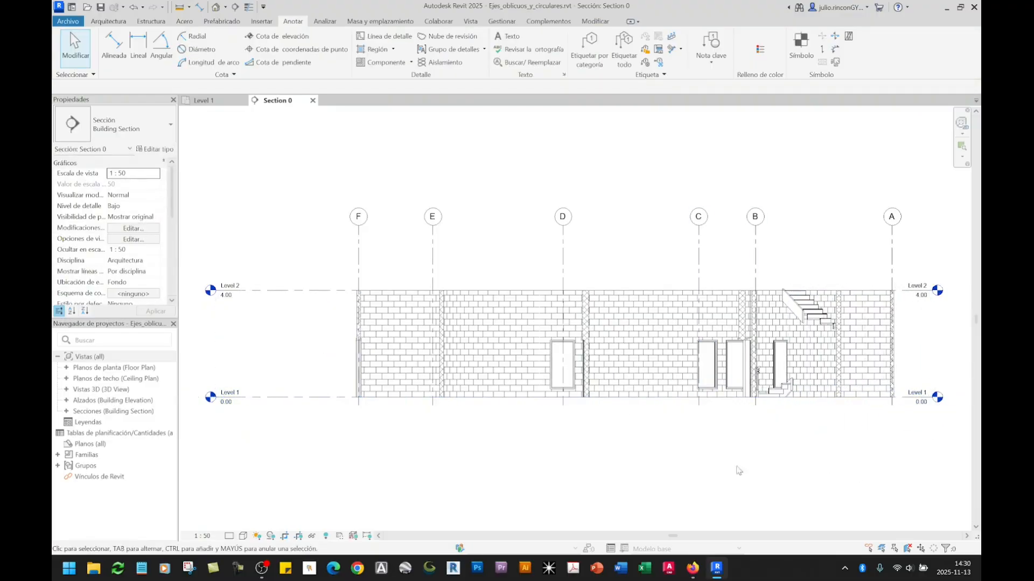
Return to the Level 1 floor plan and tile it side by side with the Section 0 view.
{"action": "left_click", "coordinate": [205, 101]}
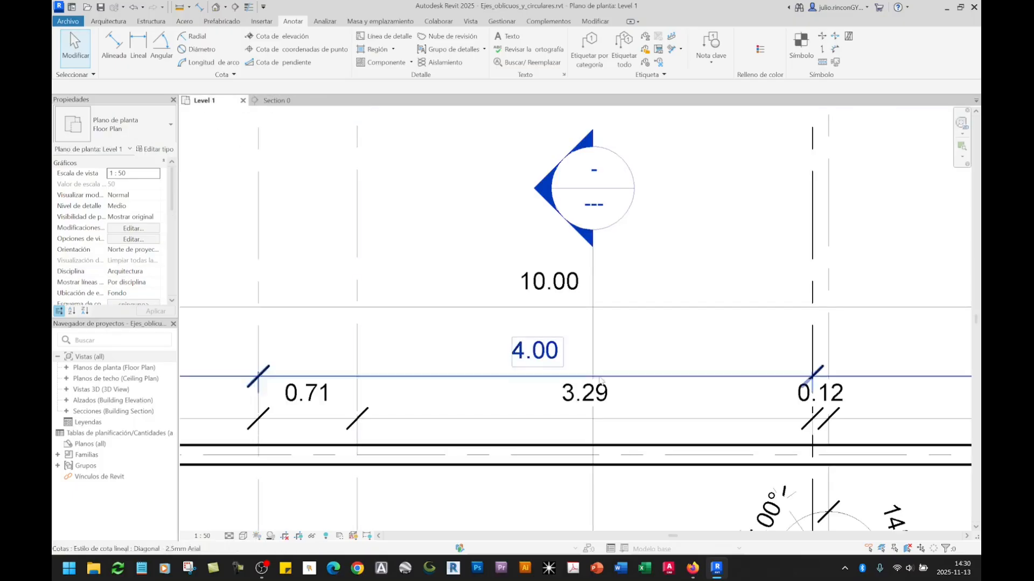
{"action": "scroll", "coordinate": [571, 364], "scroll_direction": "down", "scroll_amount": 5}
{"action": "middle_click_drag", "start_coordinate": [571, 364], "coordinate": [543, 260]}
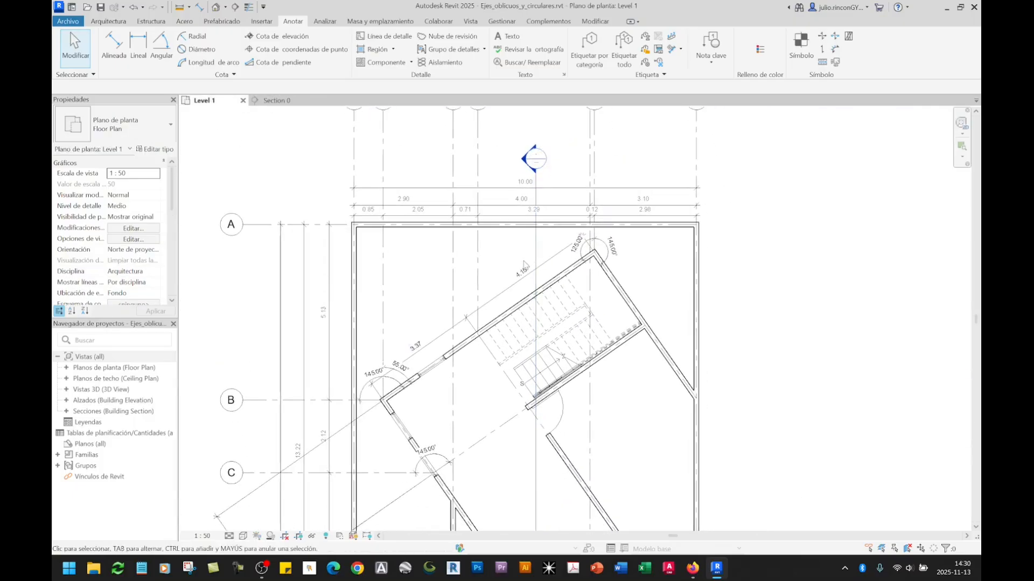
{"action": "key", "text": "w"}
{"action": "key", "text": "t"}
{"action": "scroll", "coordinate": [411, 342], "scroll_direction": "down", "scroll_amount": 5}
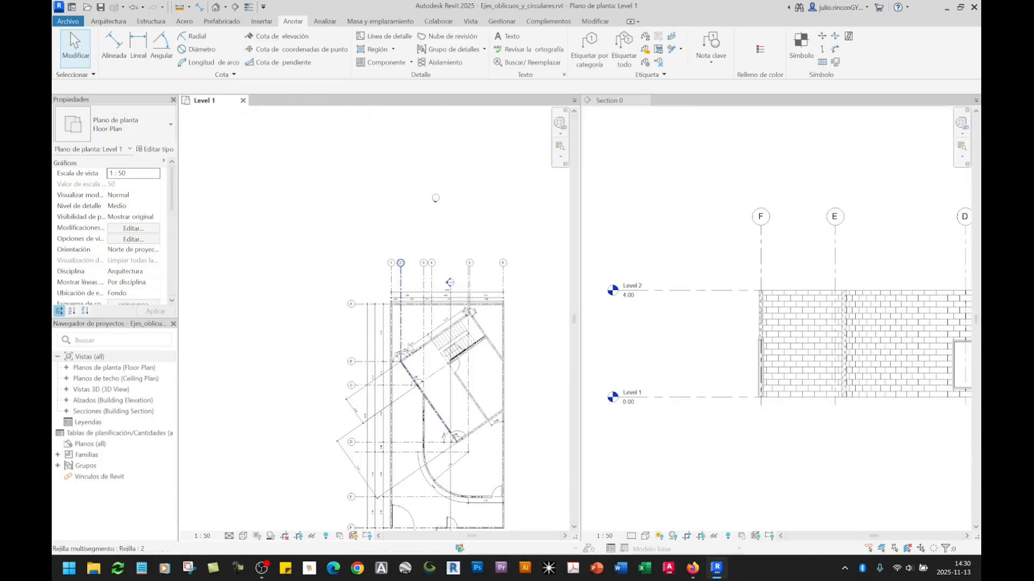
{"action": "middle_click_drag", "start_coordinate": [470, 372], "coordinate": [406, 302]}
{"action": "scroll", "coordinate": [427, 314], "scroll_direction": "up", "scroll_amount": 4}
{"action": "scroll", "coordinate": [695, 435], "scroll_direction": "down", "scroll_amount": 3}
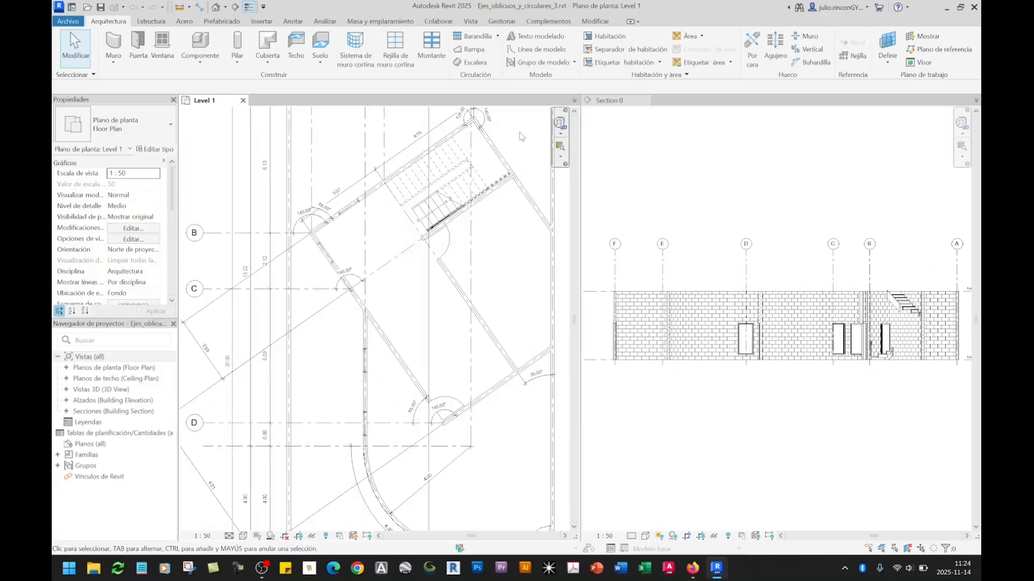
Open the view of the horizontal section that cuts the plan between grids B and C from its section marker.
{"action": "middle_click_drag", "start_coordinate": [418, 322], "coordinate": [451, 427]}
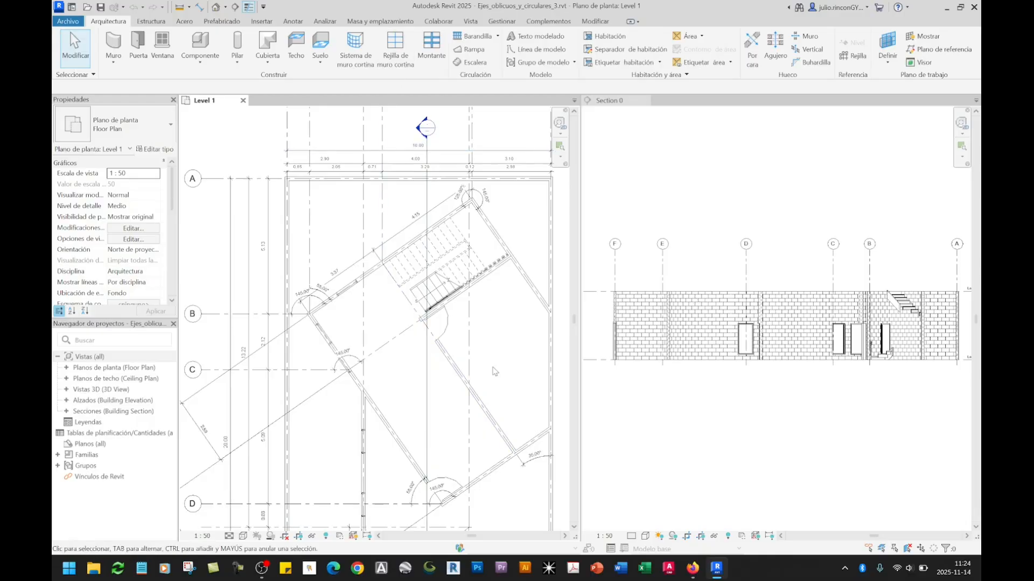
{"action": "scroll", "coordinate": [494, 371], "scroll_direction": "down", "scroll_amount": 5}
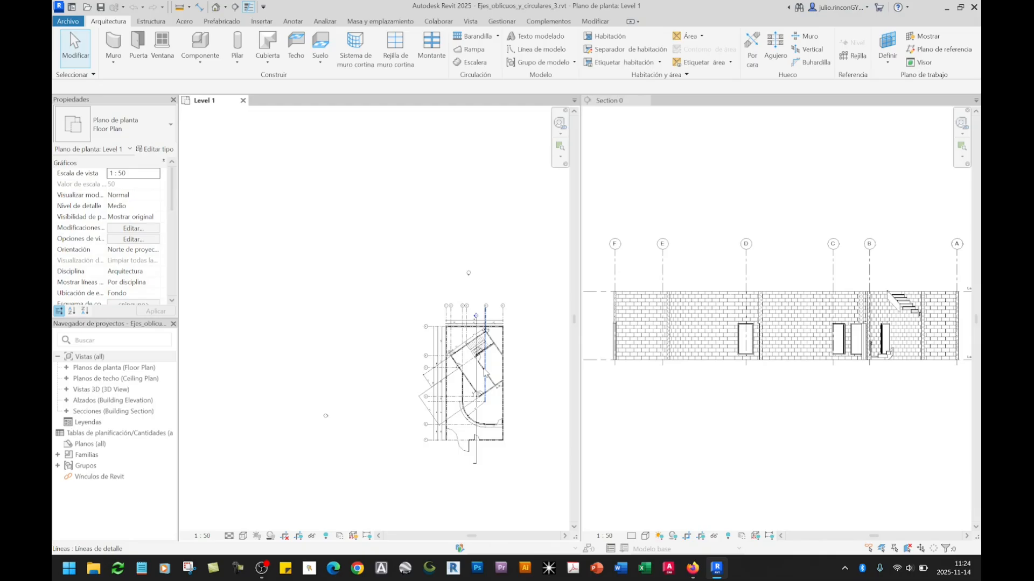
{"action": "scroll", "coordinate": [484, 373], "scroll_direction": "up", "scroll_amount": 5}
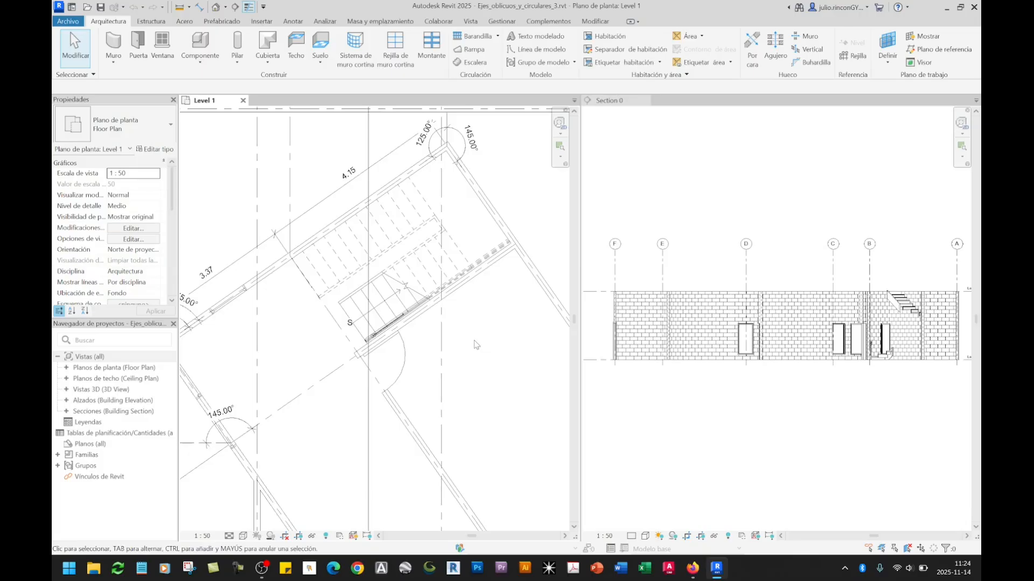
{"action": "scroll", "coordinate": [473, 340], "scroll_direction": "down", "scroll_amount": 3}
{"action": "middle_click_drag", "start_coordinate": [313, 305], "coordinate": [305, 267]}
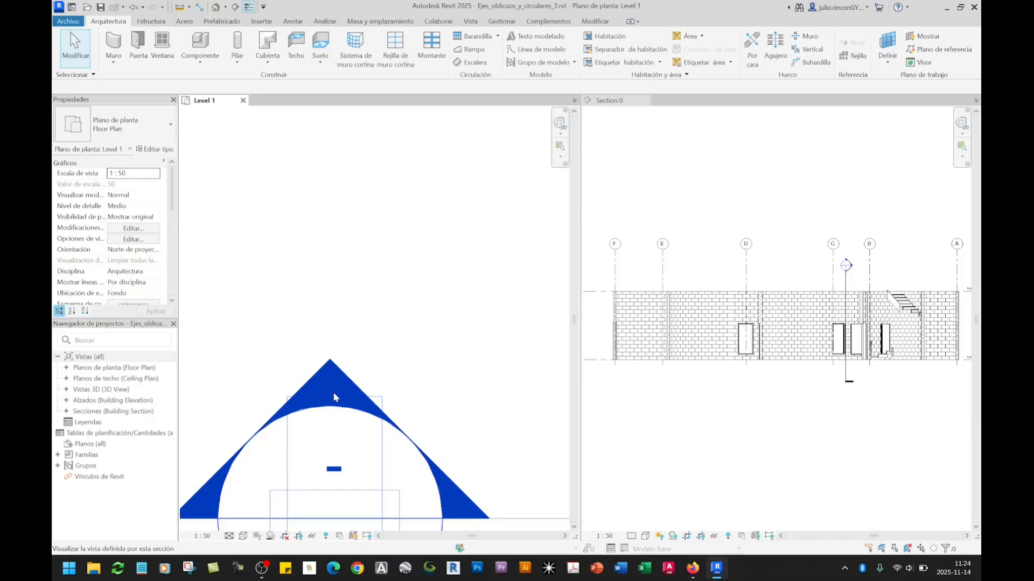
{"action": "double_click", "coordinate": [334, 398]}
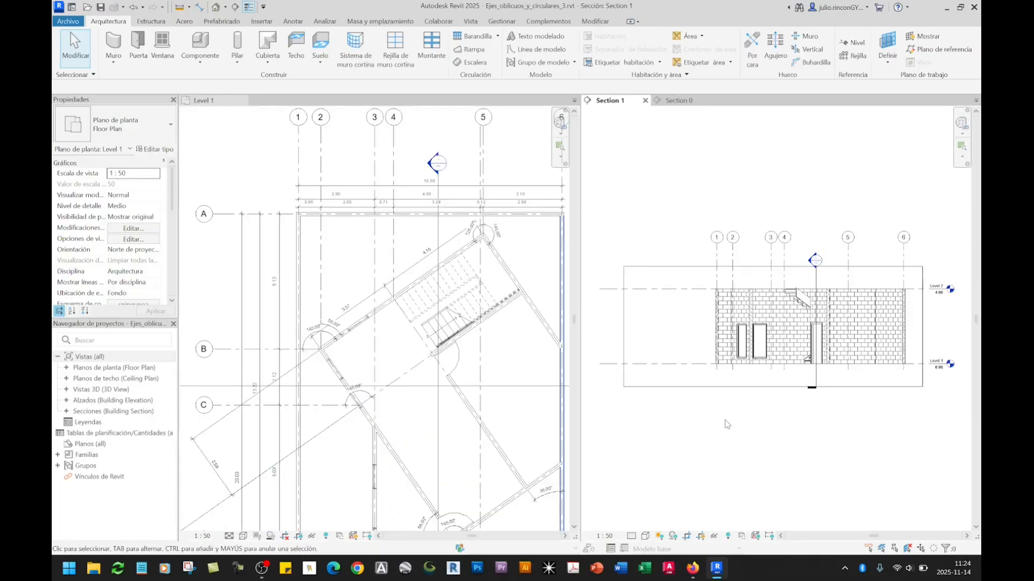
Examine the Level 1 plan around numbered grids 1 to 6, the oblique grids I to III and the section lines.
{"action": "left_click", "coordinate": [416, 232]}
{"action": "middle_click_drag", "start_coordinate": [416, 232], "coordinate": [362, 290]}
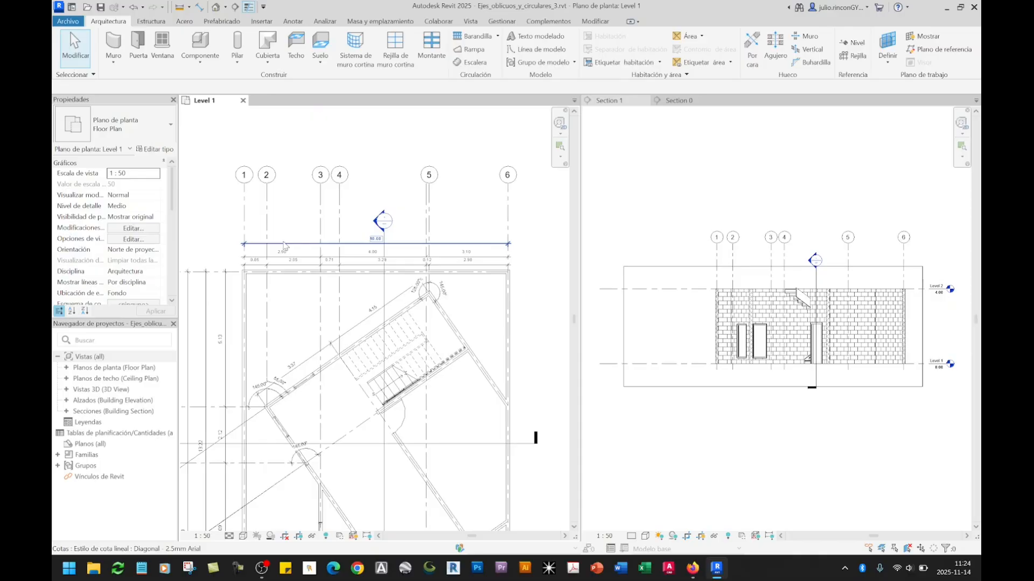
{"action": "scroll", "coordinate": [810, 232], "scroll_direction": "up", "scroll_amount": 3}
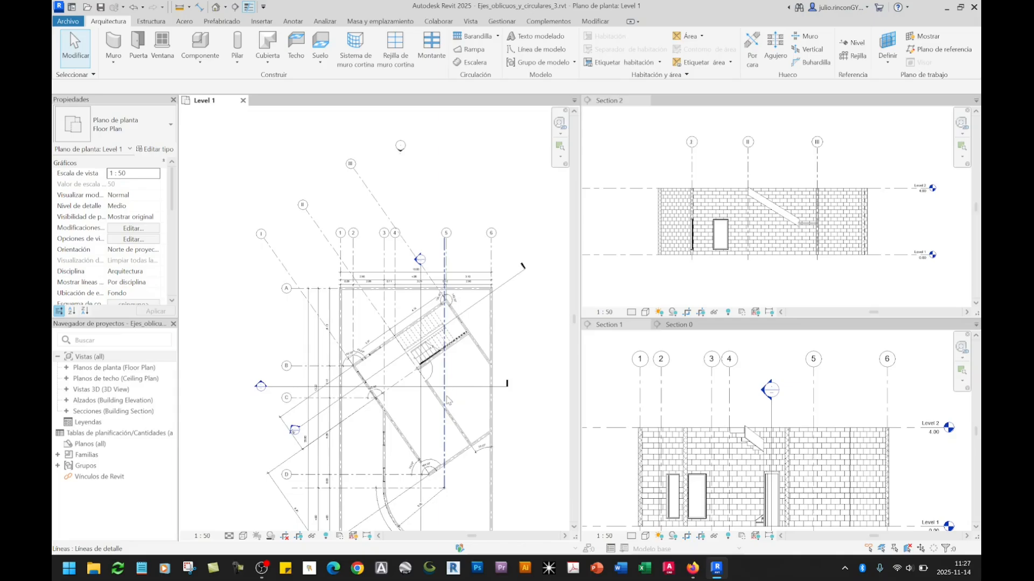
{"action": "middle_click_drag", "start_coordinate": [329, 188], "coordinate": [333, 224]}
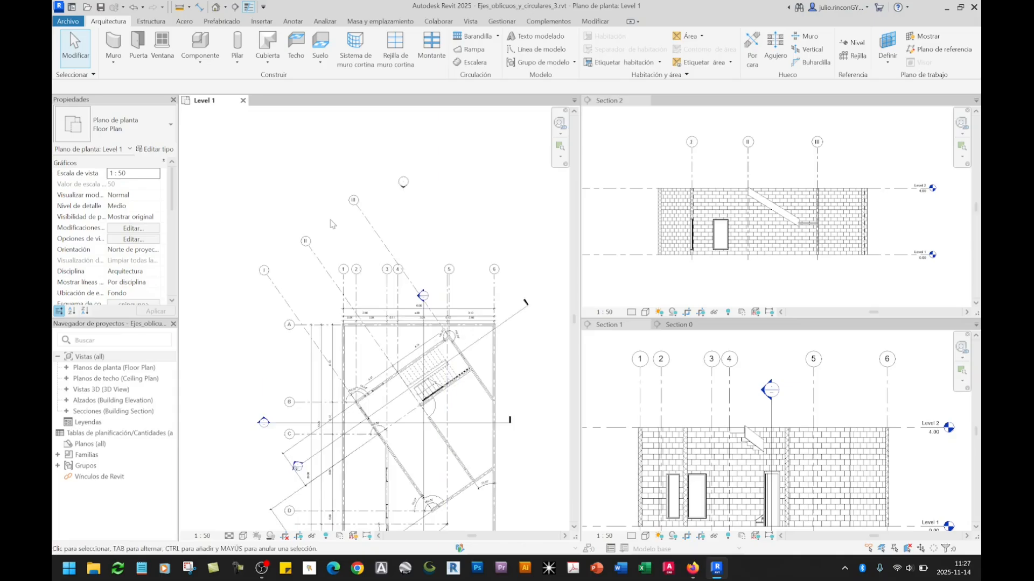
{"action": "scroll", "coordinate": [332, 224], "scroll_direction": "up", "scroll_amount": 1}
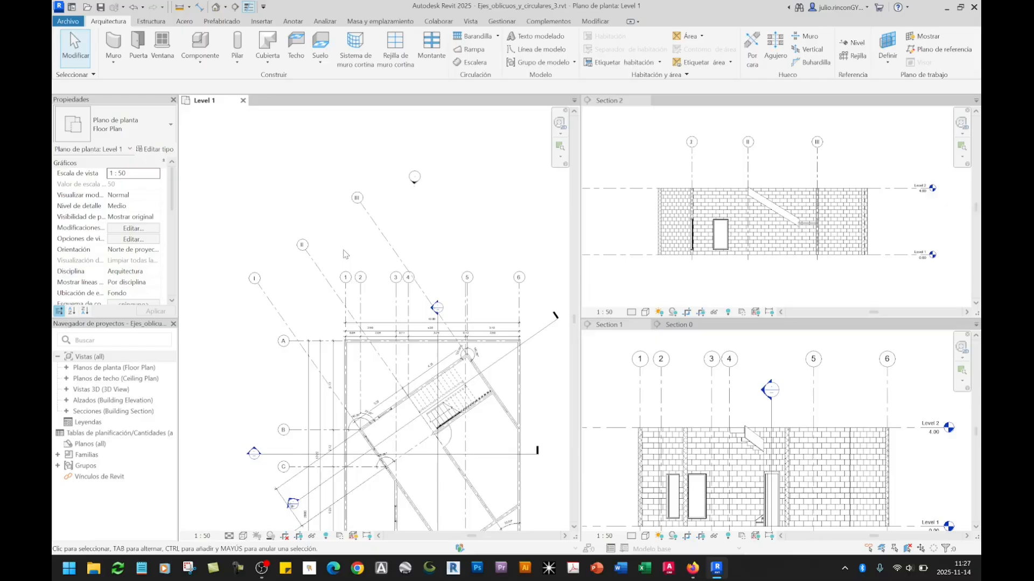
{"action": "middle_click_drag", "start_coordinate": [345, 254], "coordinate": [321, 225]}
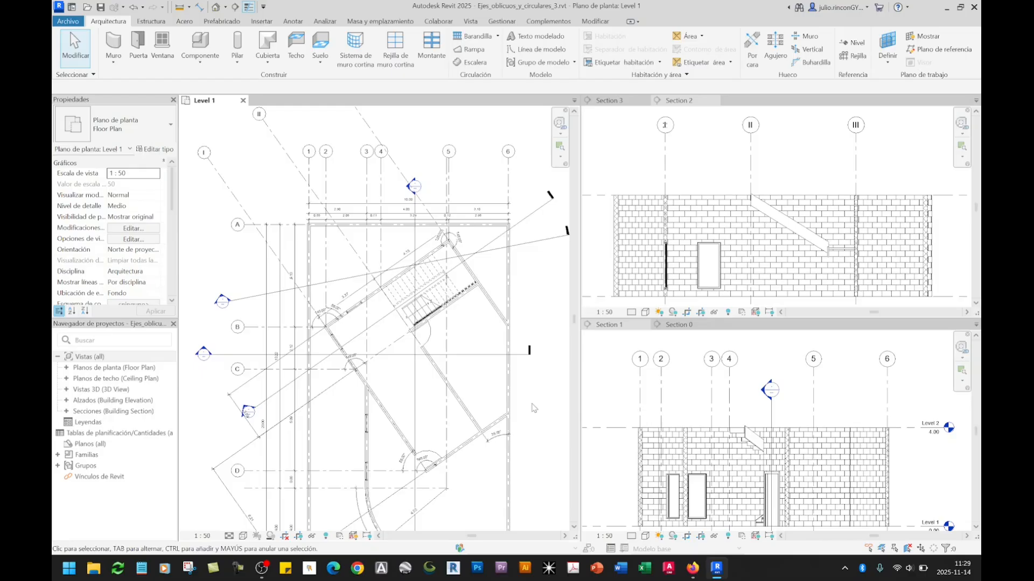
Deselect the slanted section and select the horizontal section line between grids B and C in the Level 1 plan.
{"action": "left_click", "coordinate": [847, 386]}
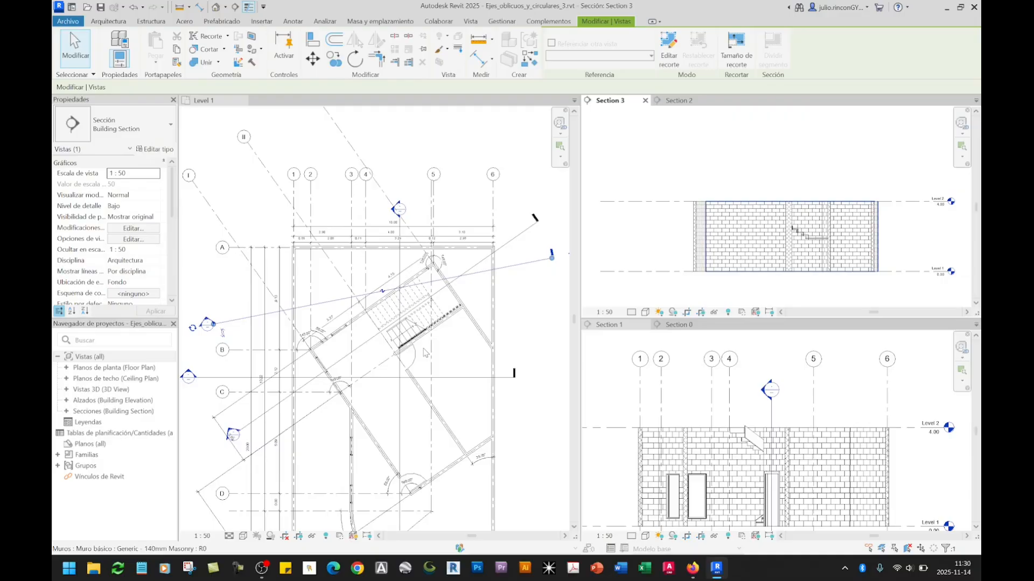
{"action": "left_click", "coordinate": [532, 356]}
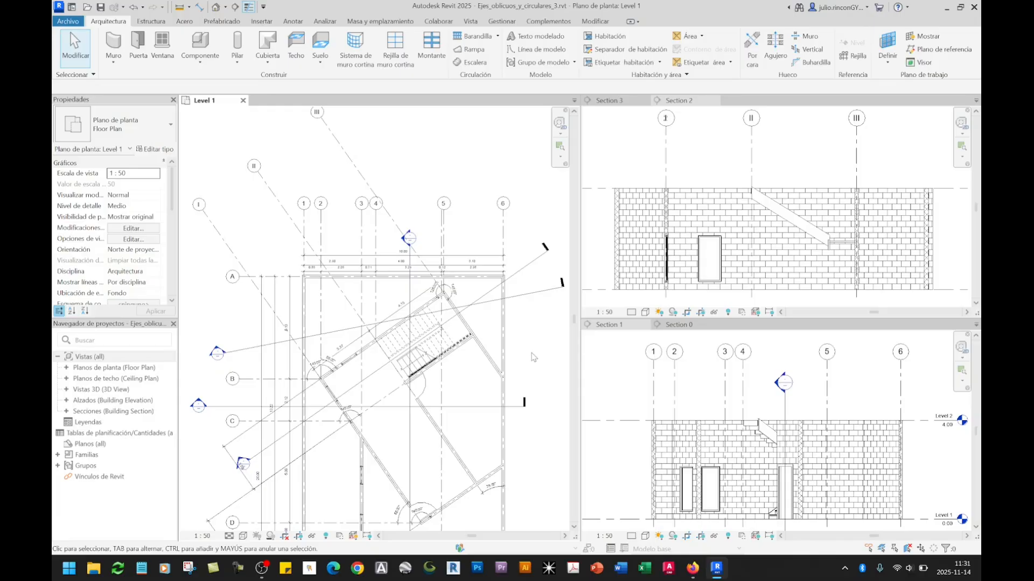
{"action": "left_click", "coordinate": [392, 405]}
{"action": "middle_click_drag", "start_coordinate": [392, 404], "coordinate": [402, 367]}
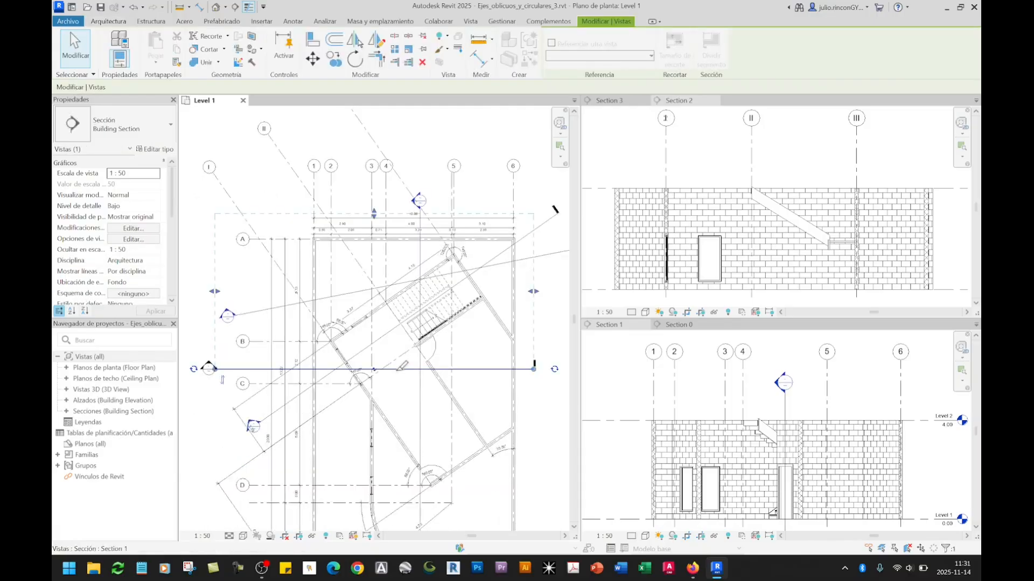